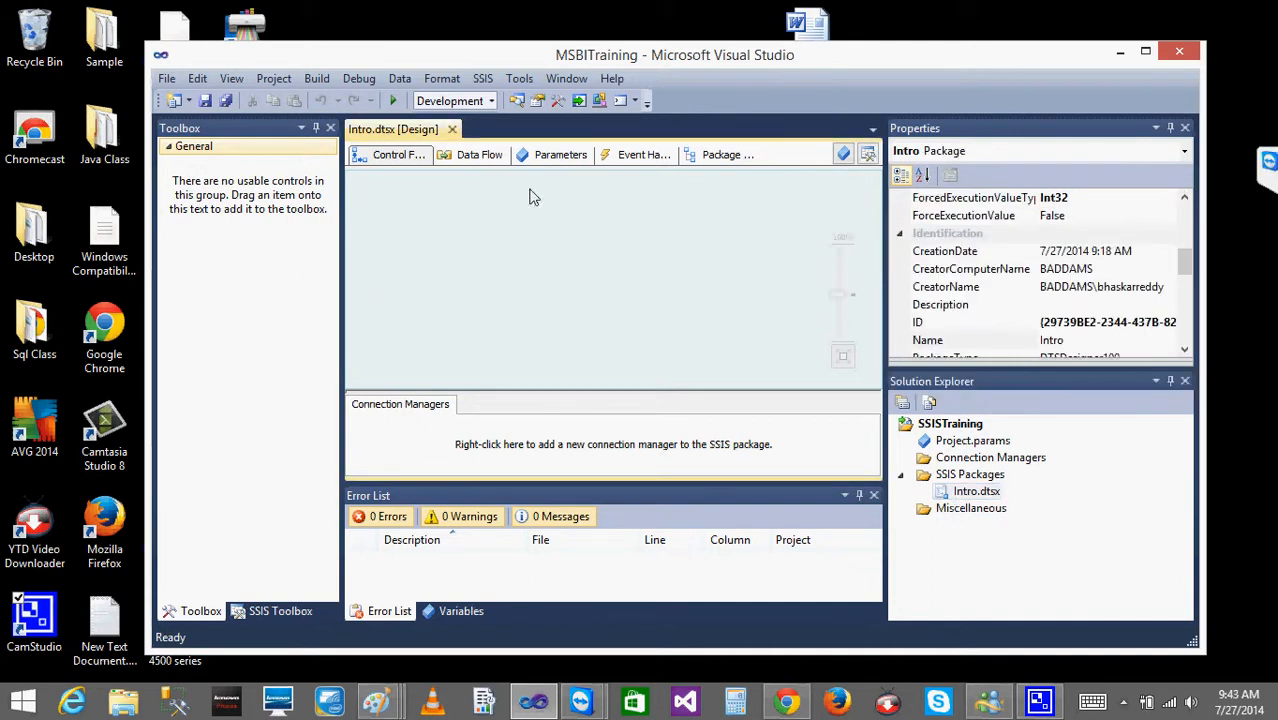
Compare the general Toolbox with the SSIS Toolbox and examine the control flow tasks and containers it offers
click(280, 612)
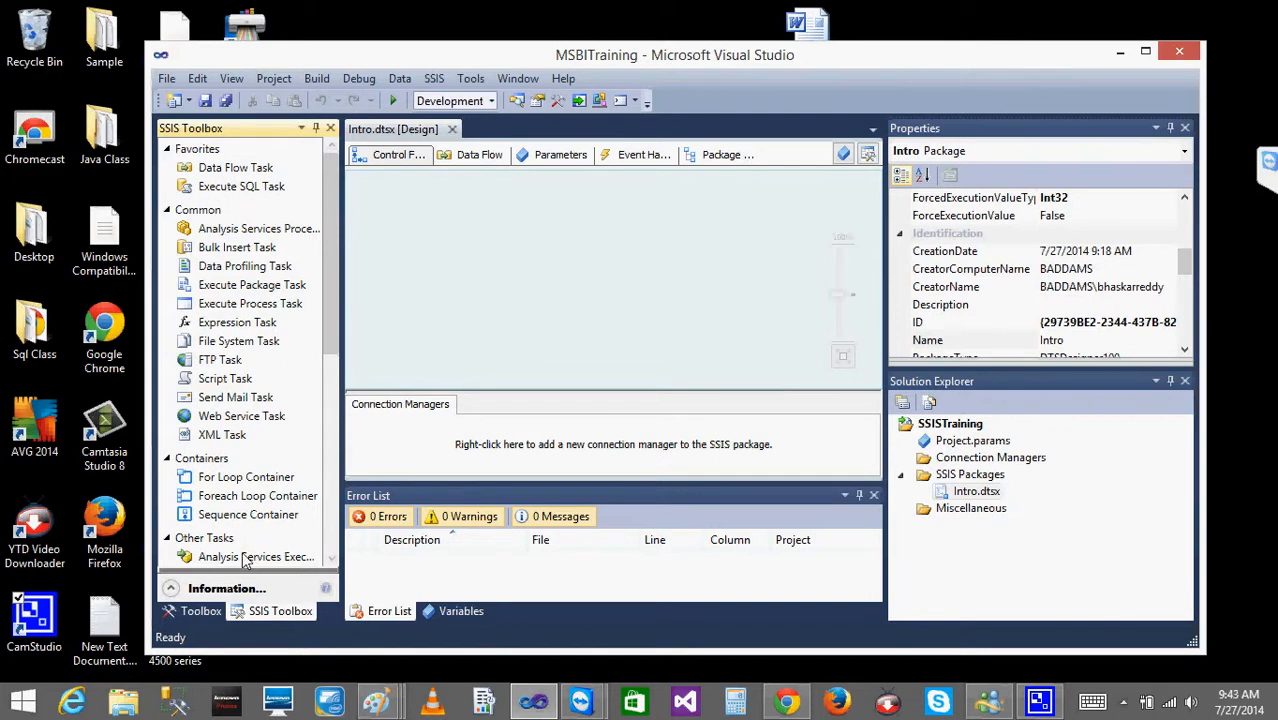
click(206, 614)
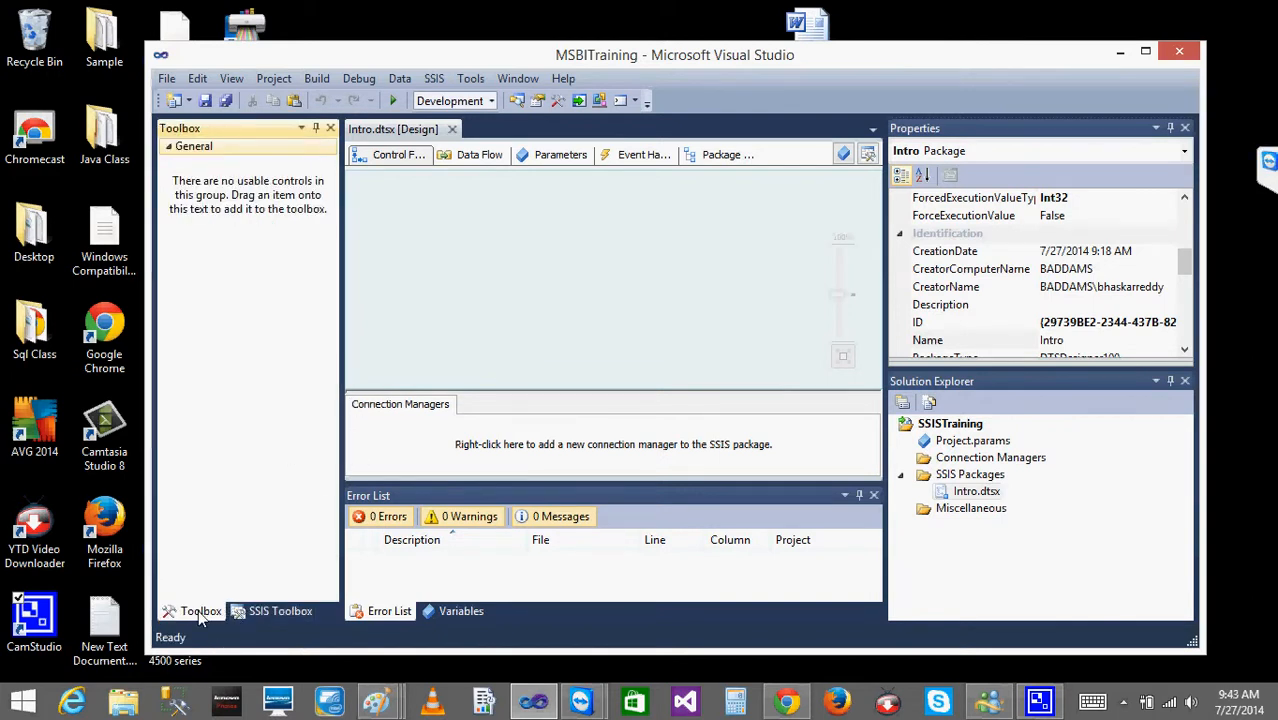
click(266, 612)
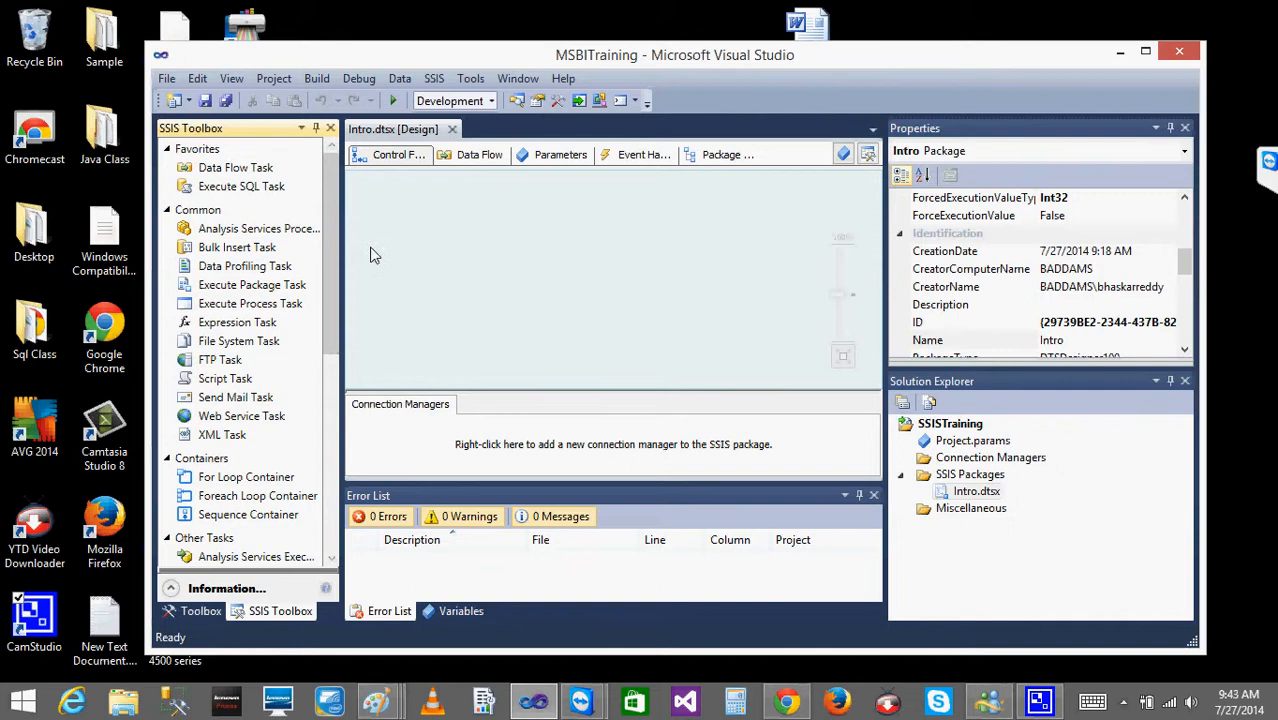
drag(343, 264, 418, 264)
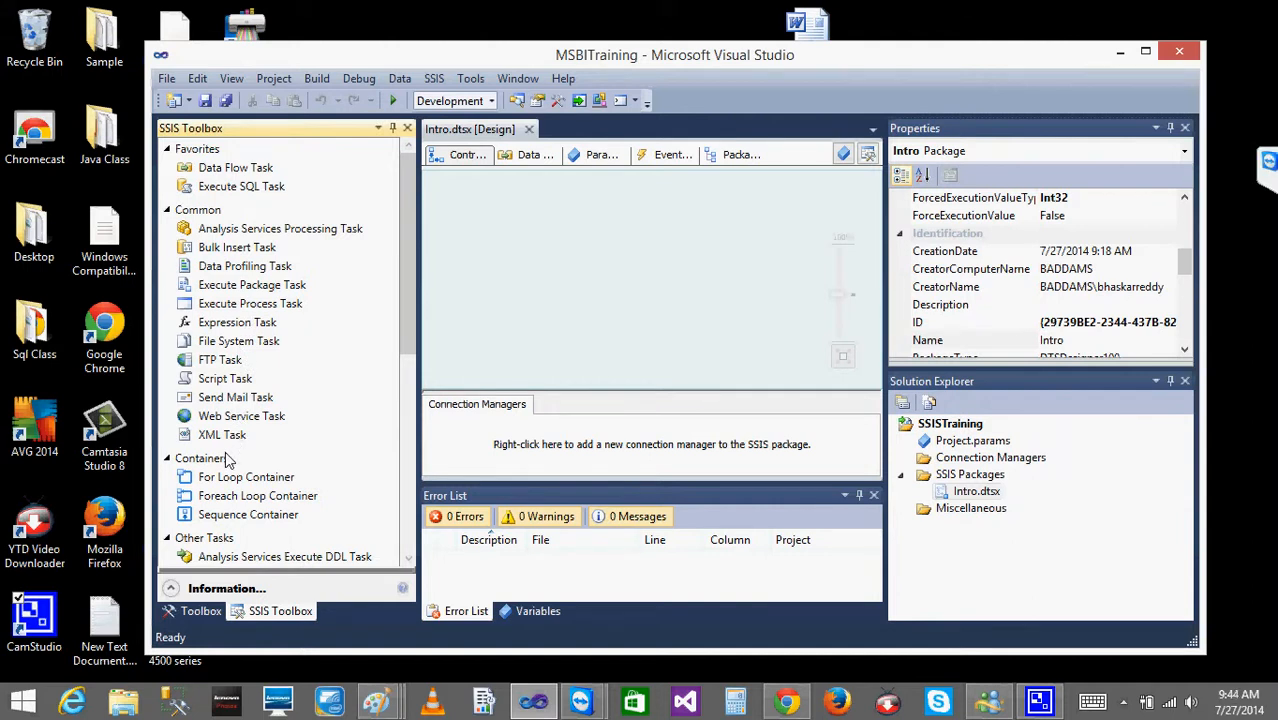
mouse_move(405, 348)
mouse_down()
mouse_move(402, 490)
mouse_move(412, 342)
mouse_up()
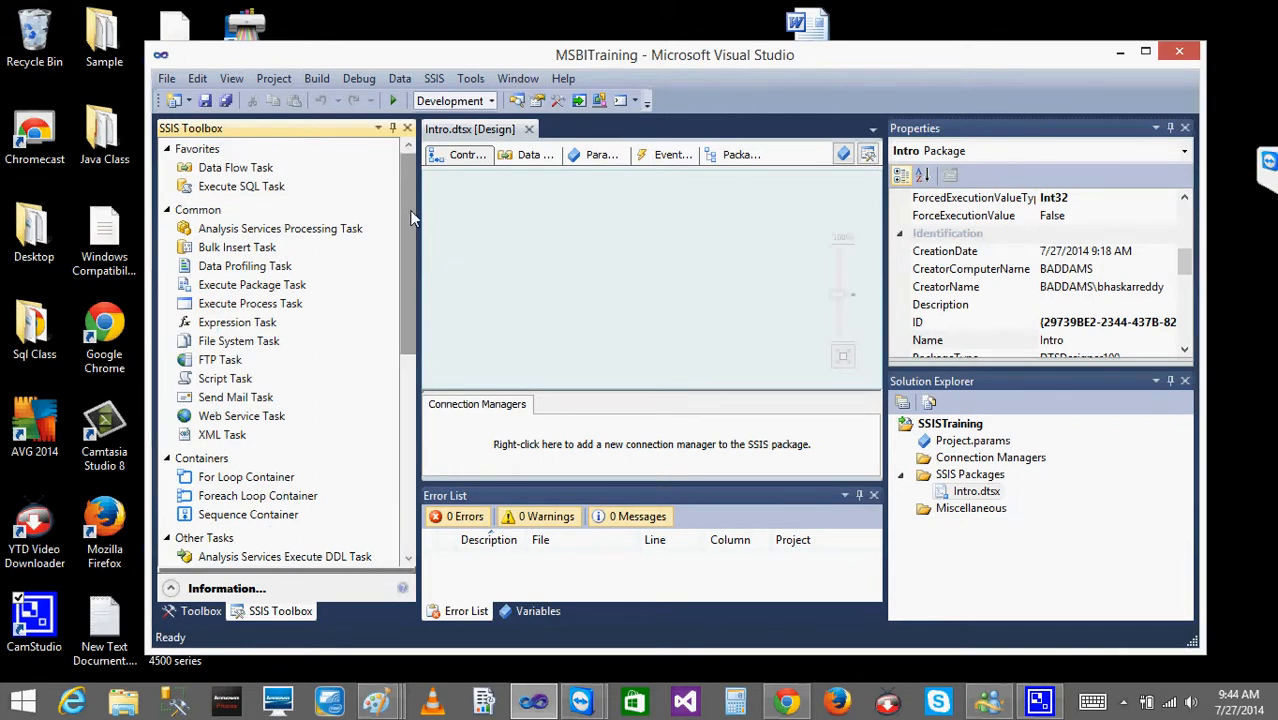
drag(419, 219, 338, 219)
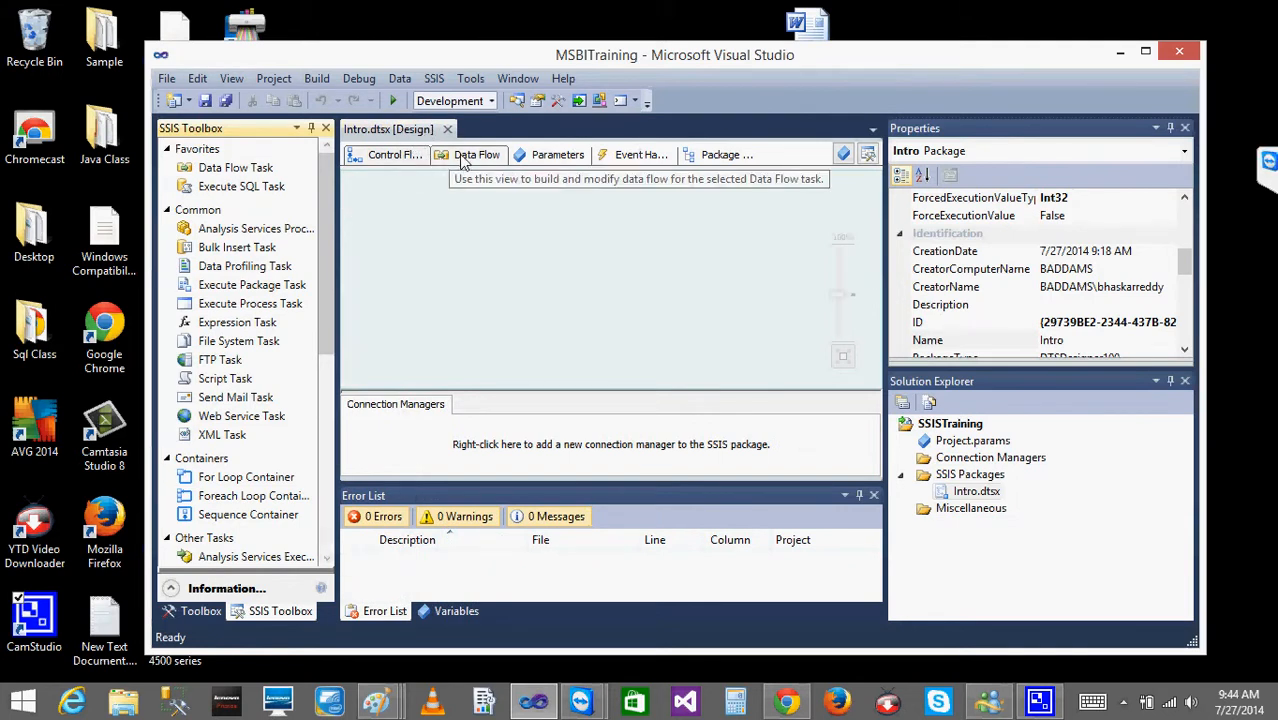
click(452, 231)
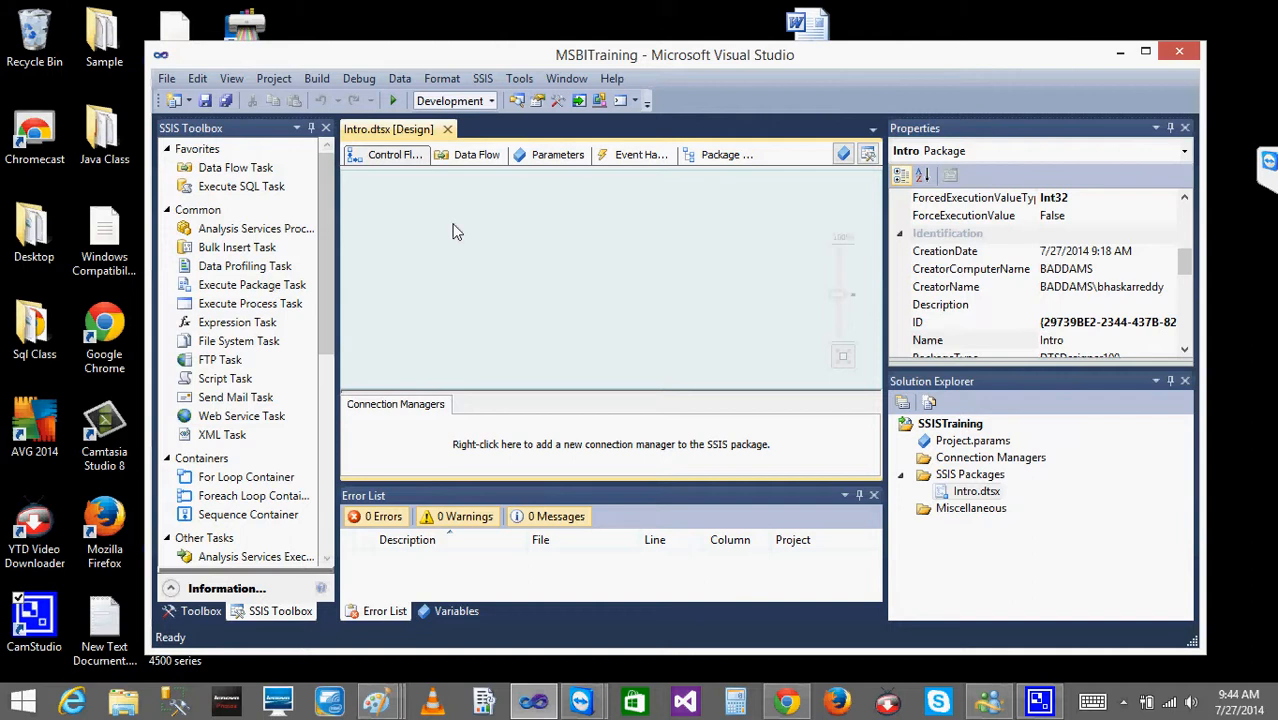
Compare the SSIS Toolbox items available for the Data Flow design with those for the Control Flow design
click(470, 157)
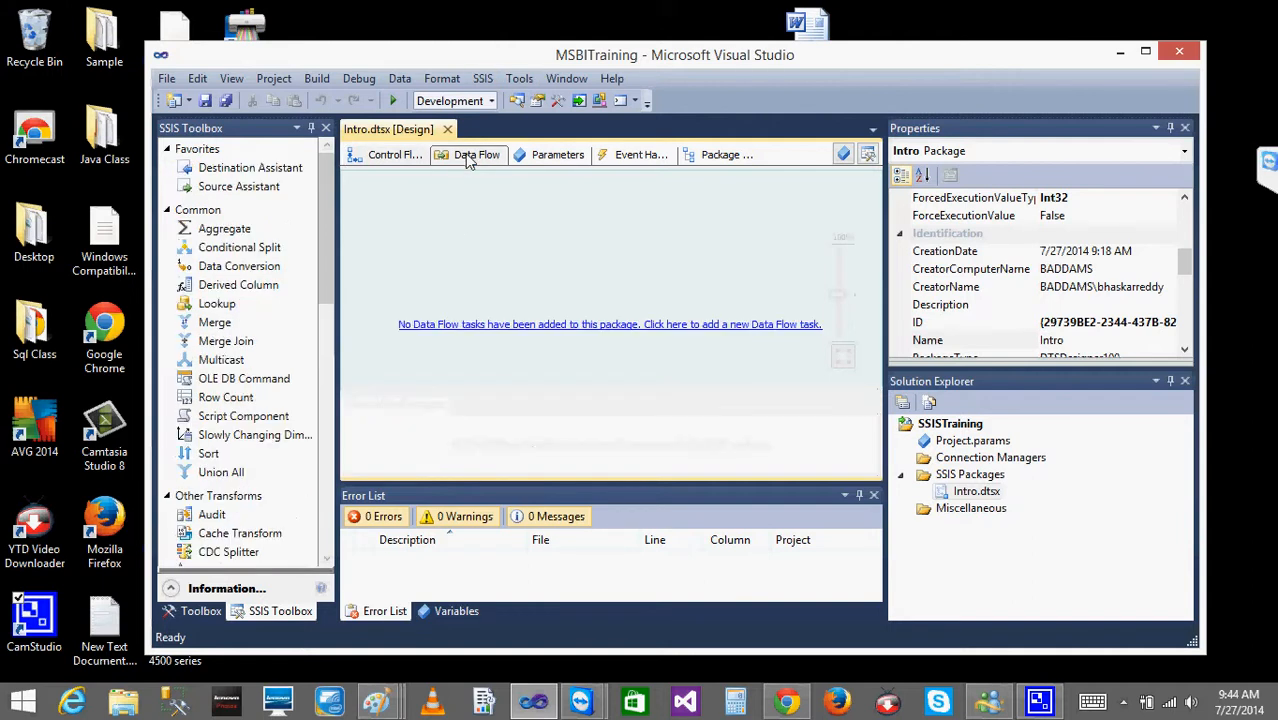
click(390, 156)
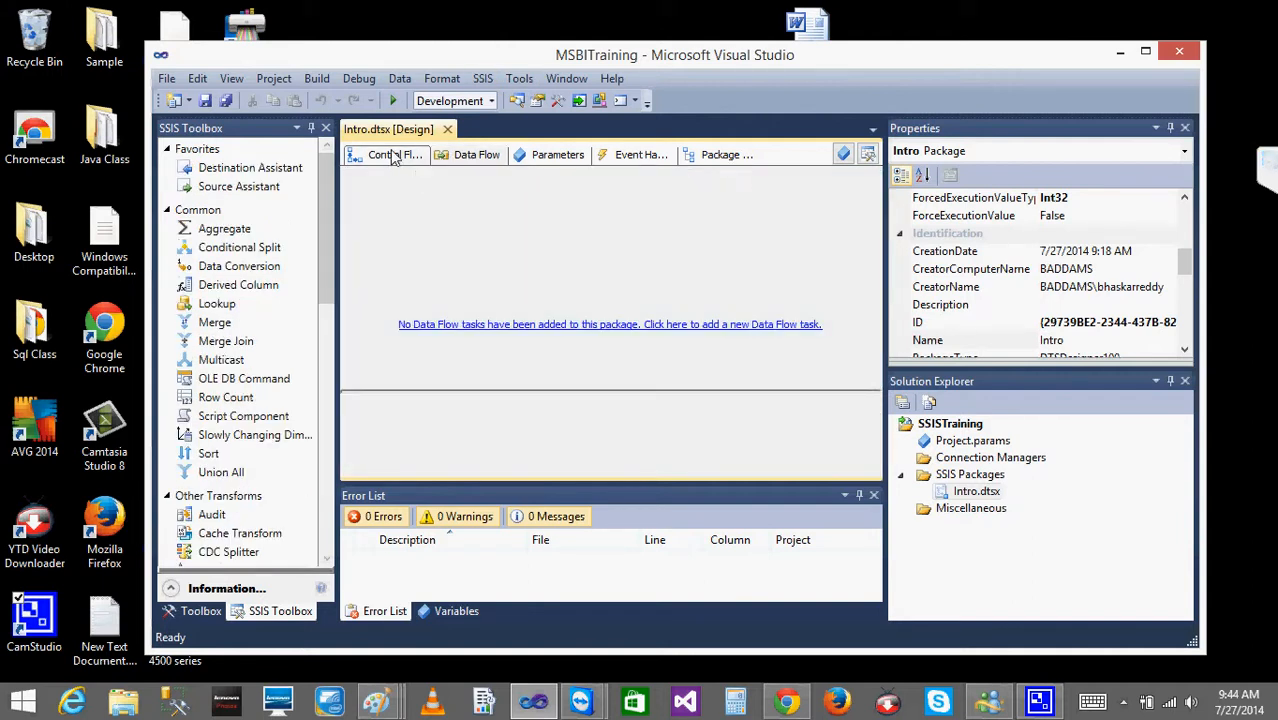
click(476, 166)
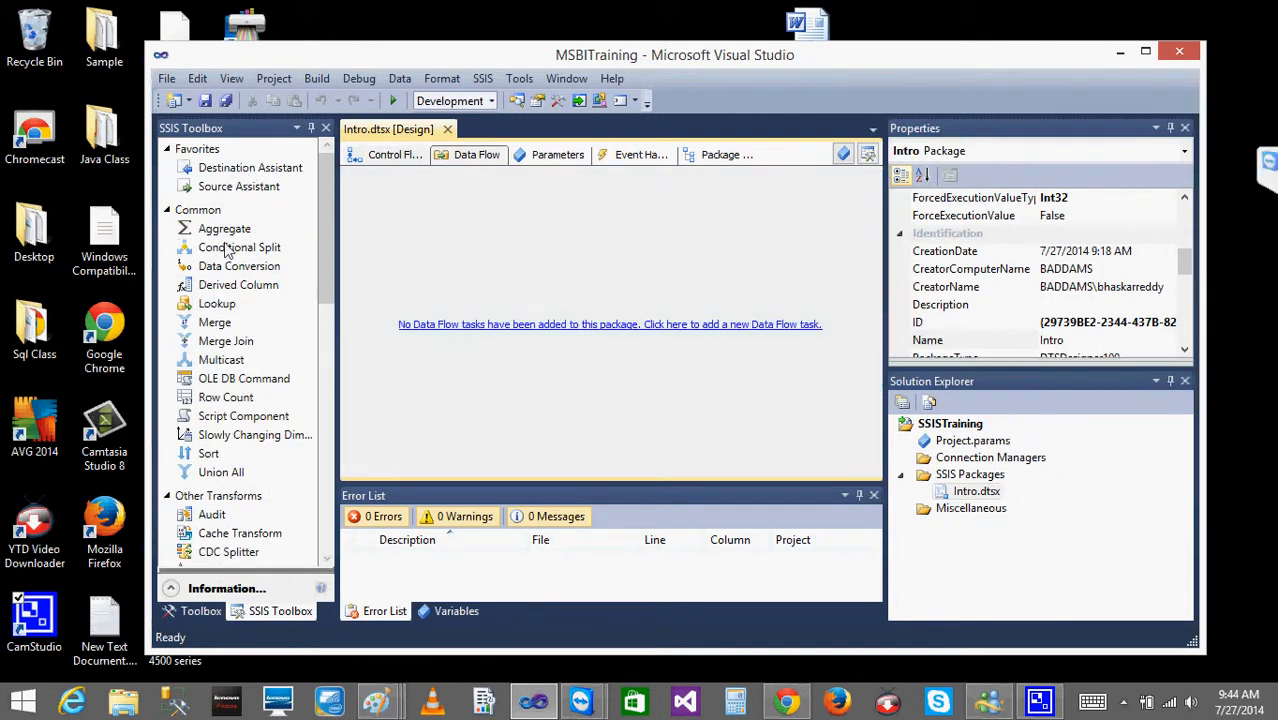
click(390, 152)
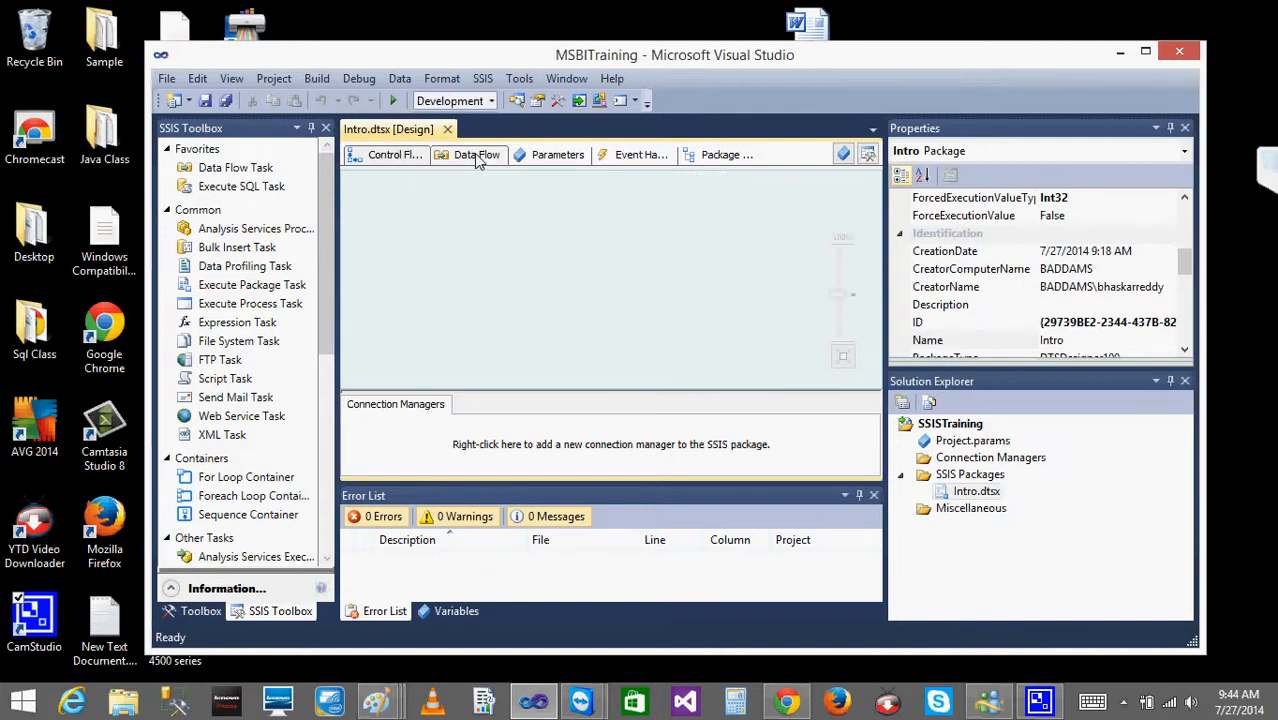
click(478, 156)
click(396, 157)
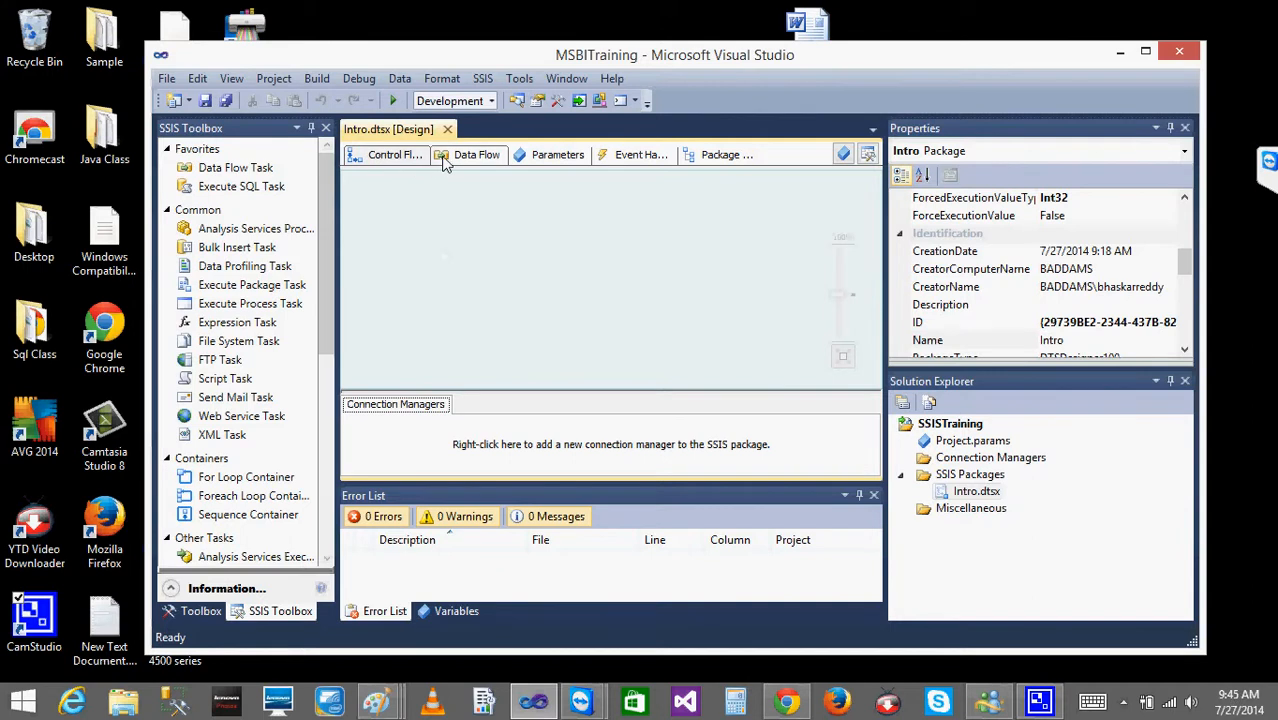
click(447, 211)
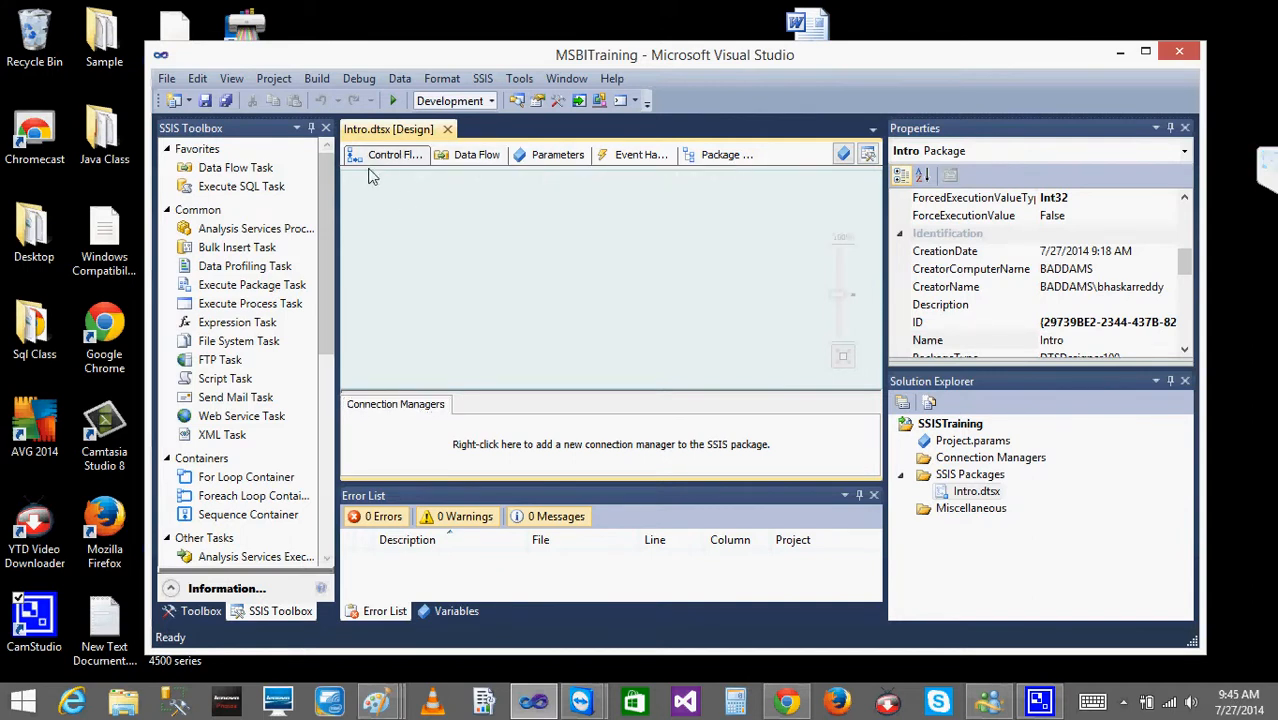
Add a Bulk Insert Task and a Data Profiling Task to the control flow of the Intro package
click(190, 172)
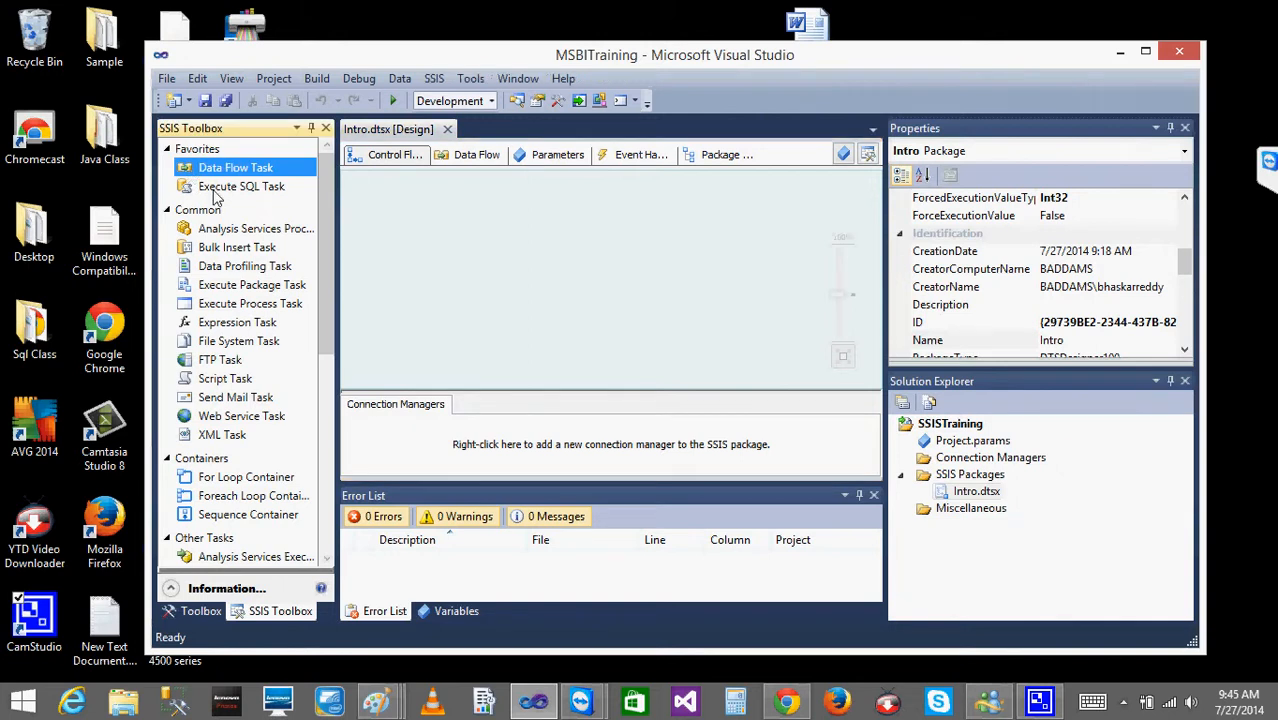
click(218, 192)
click(226, 247)
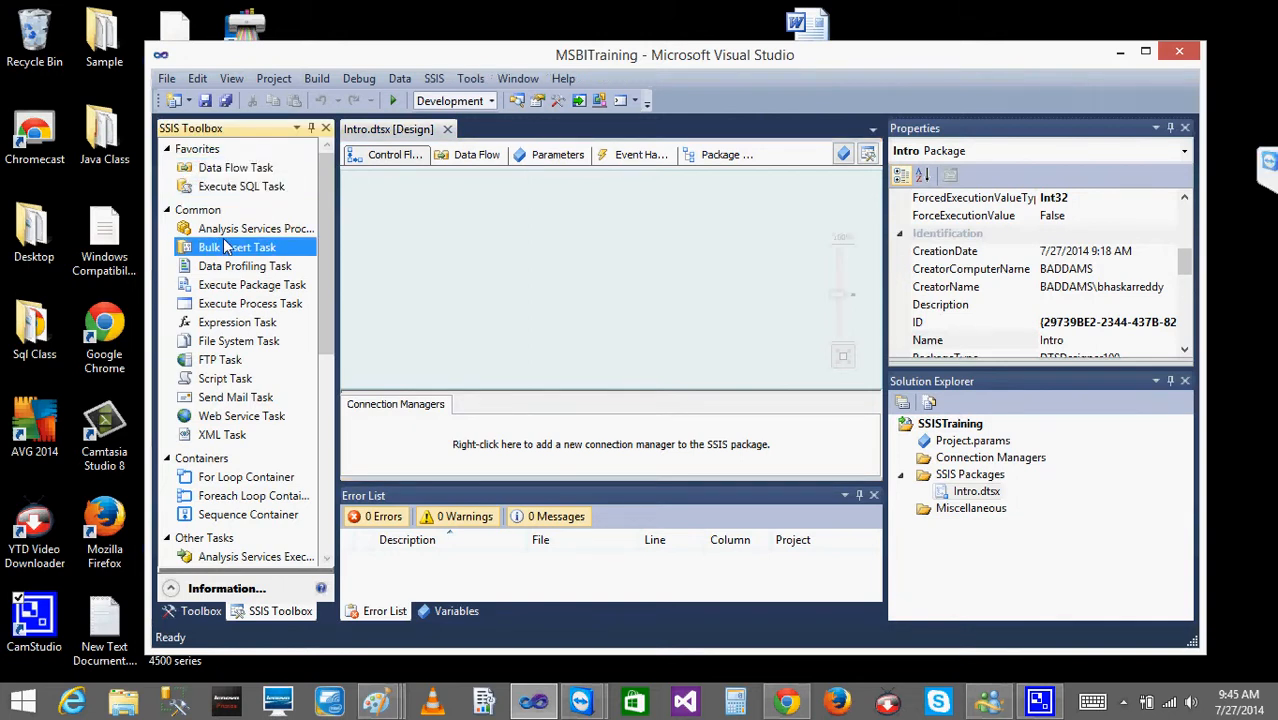
click(450, 241)
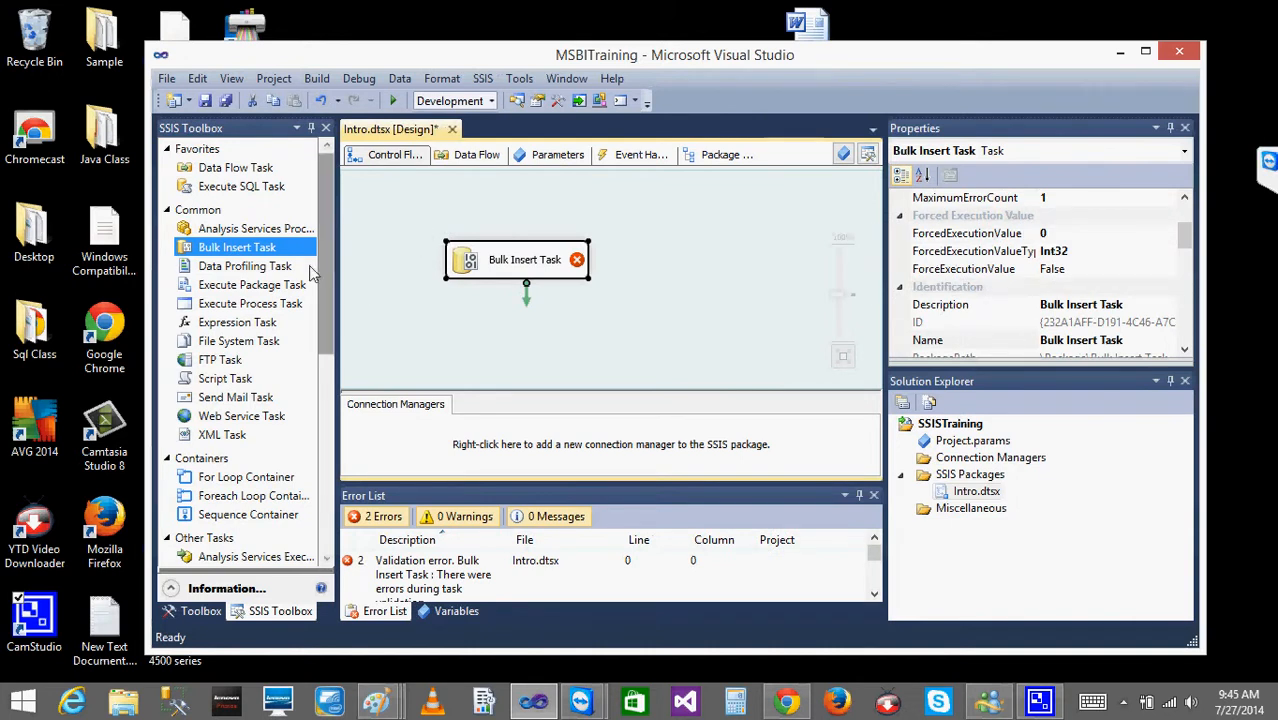
drag(268, 266, 478, 303)
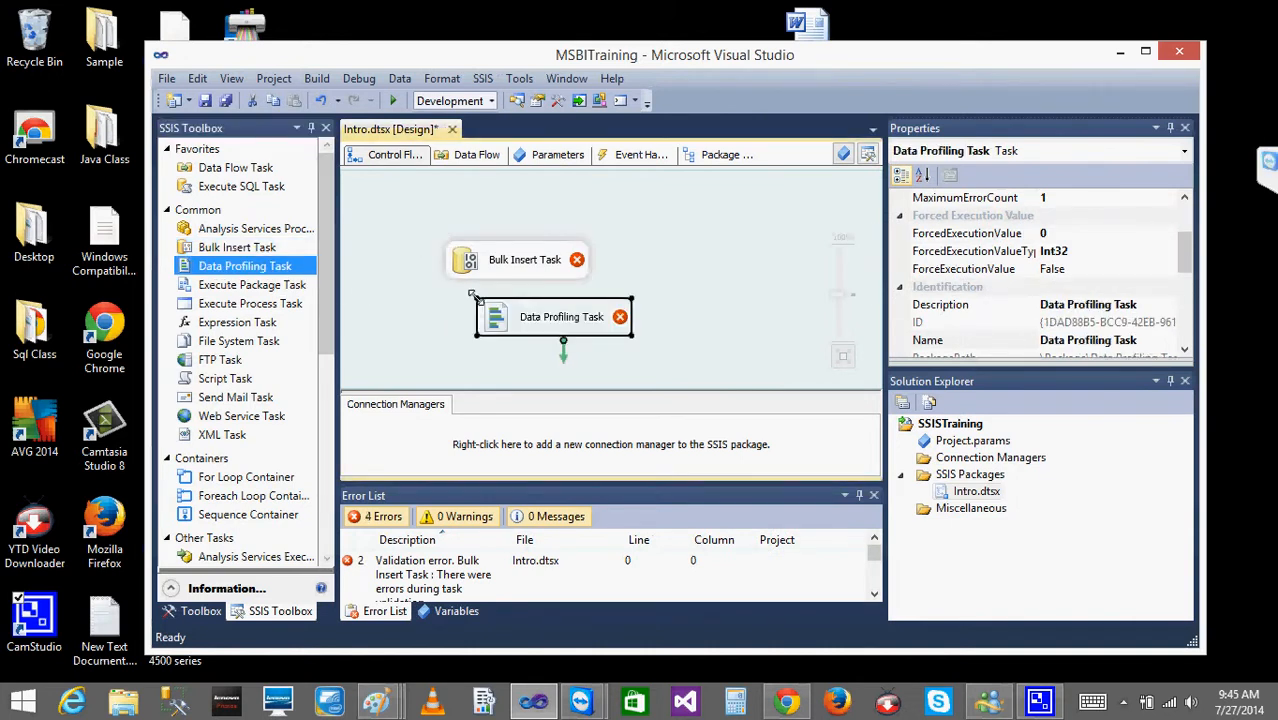
Inspect the editors of the Bulk Insert Task and the Data Profiling Task without changing any settings
right_click(482, 277)
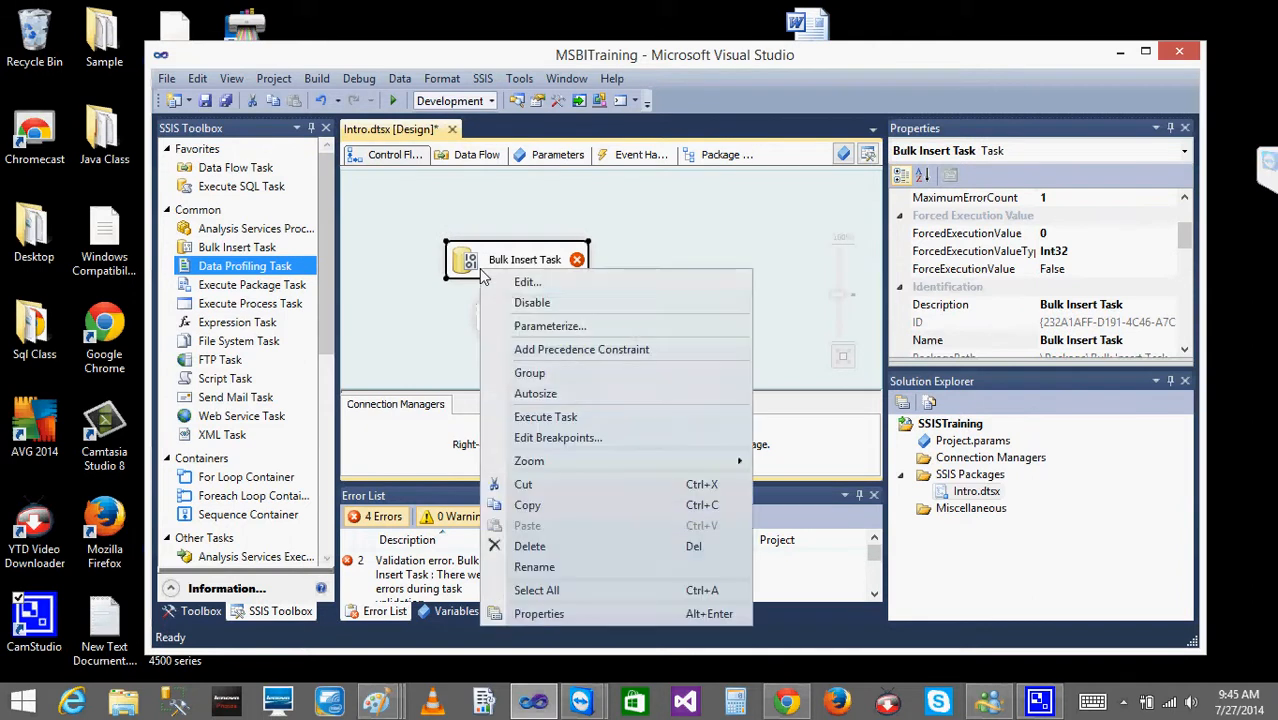
click(578, 284)
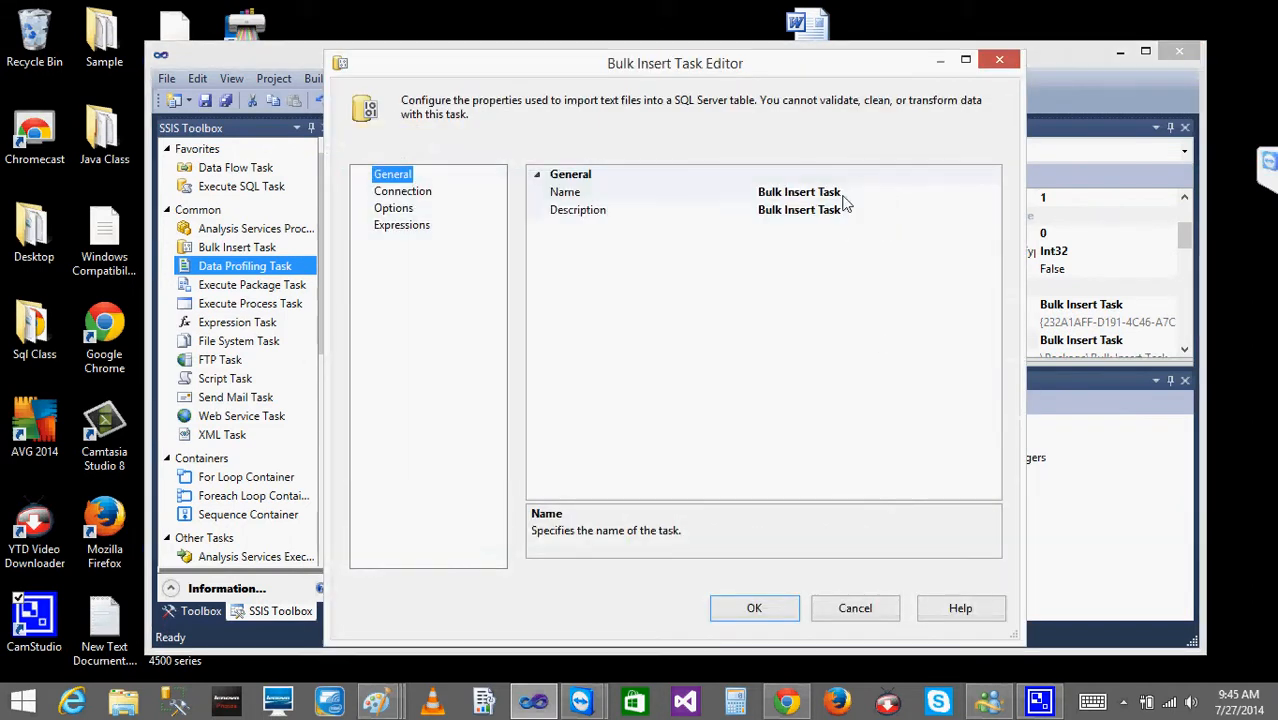
click(852, 612)
right_click(538, 320)
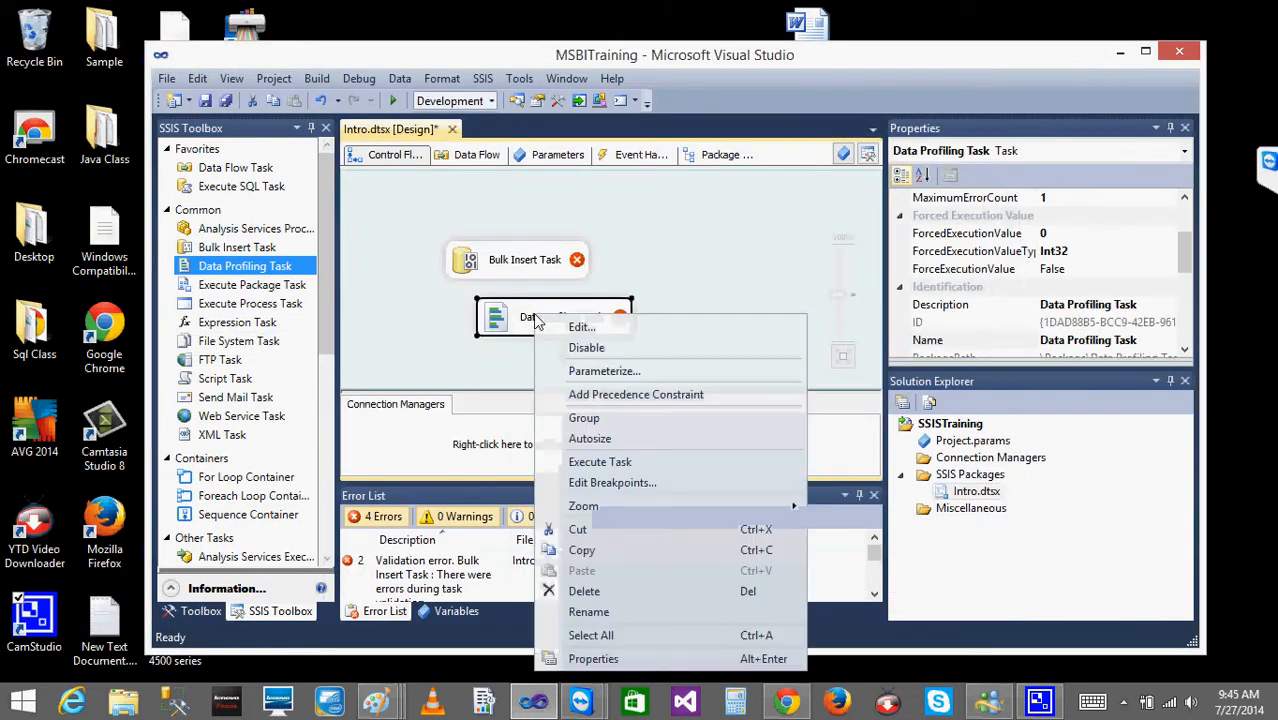
click(588, 328)
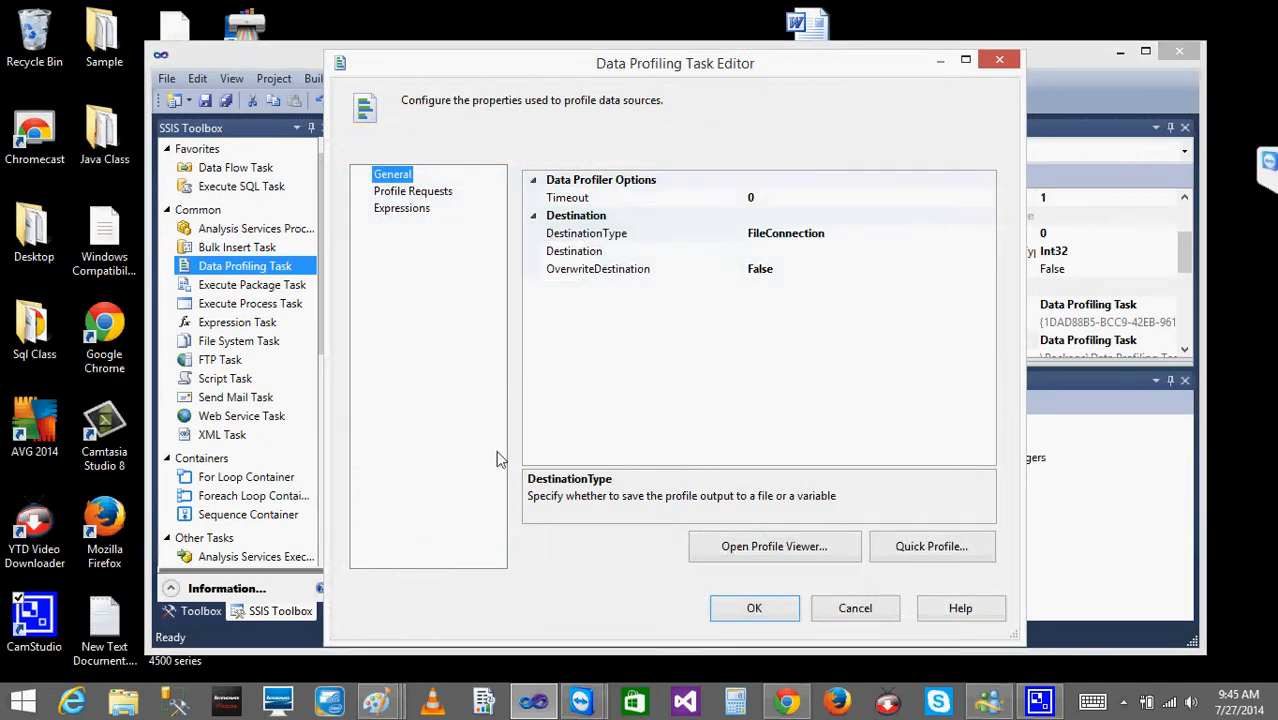
click(846, 612)
Add a Data Flow Task to the control flow and view its data flow design surface
drag(263, 169, 541, 221)
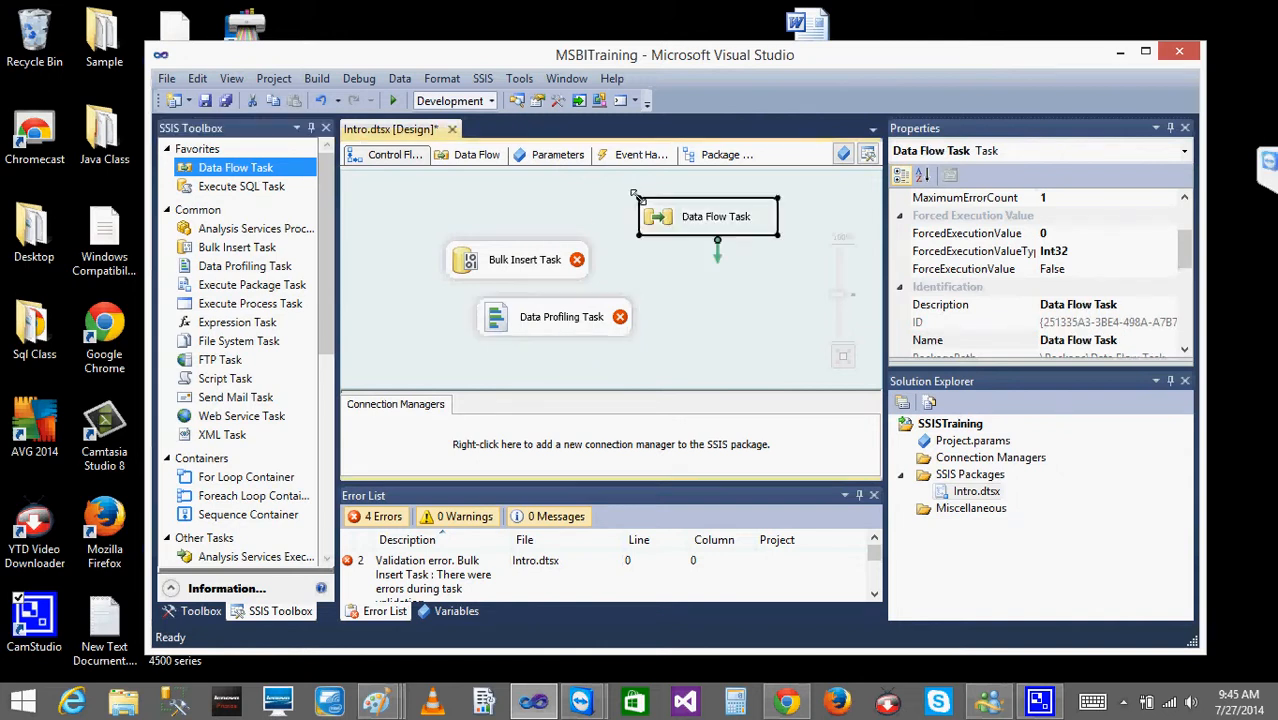
right_click(693, 233)
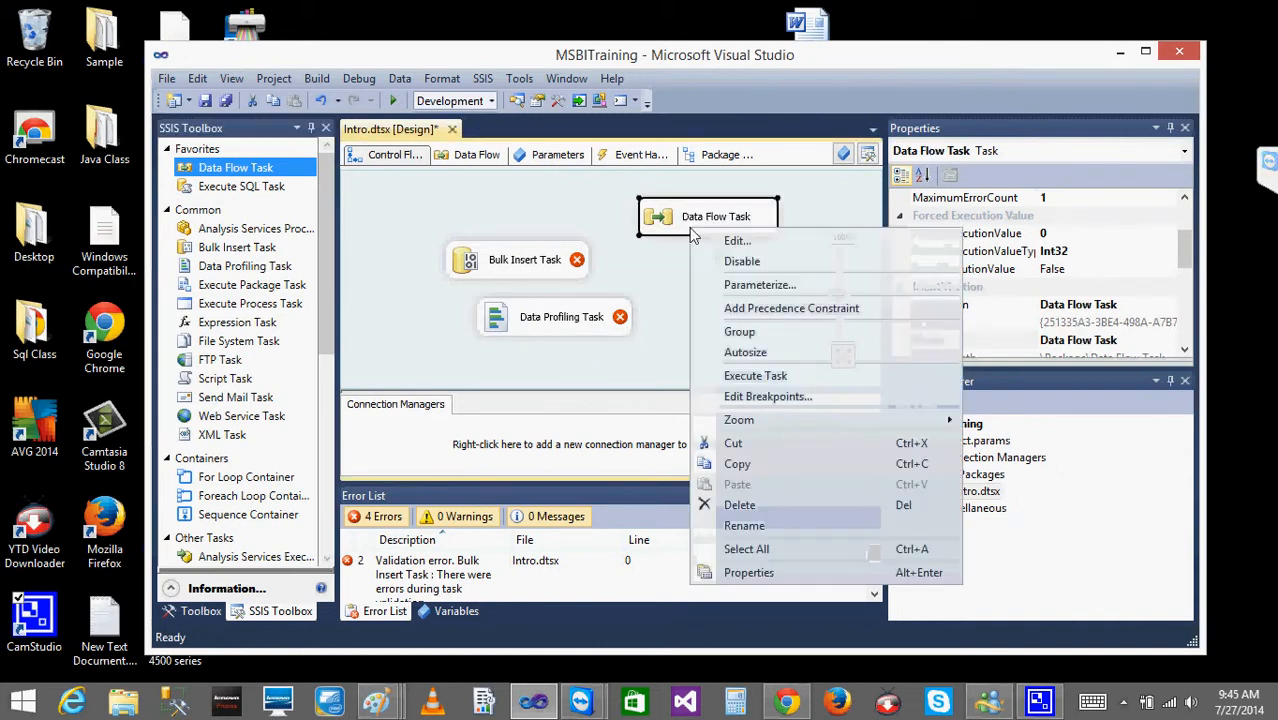
click(740, 243)
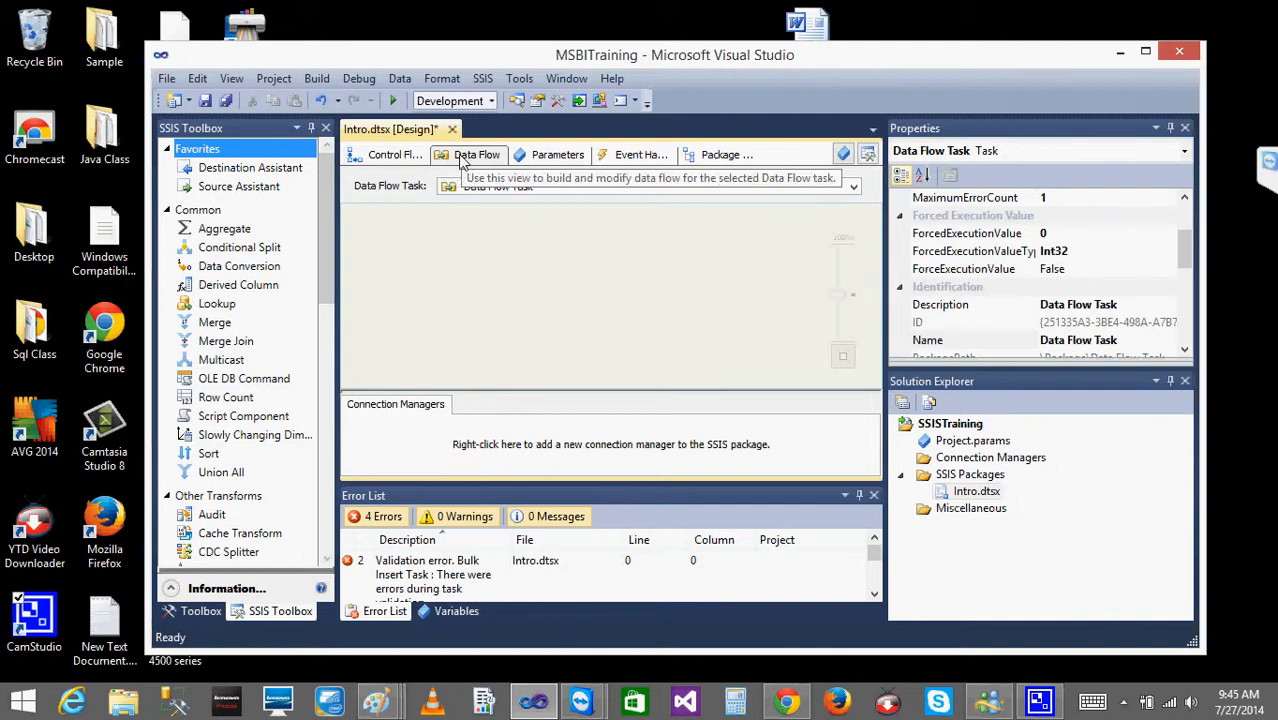
click(404, 162)
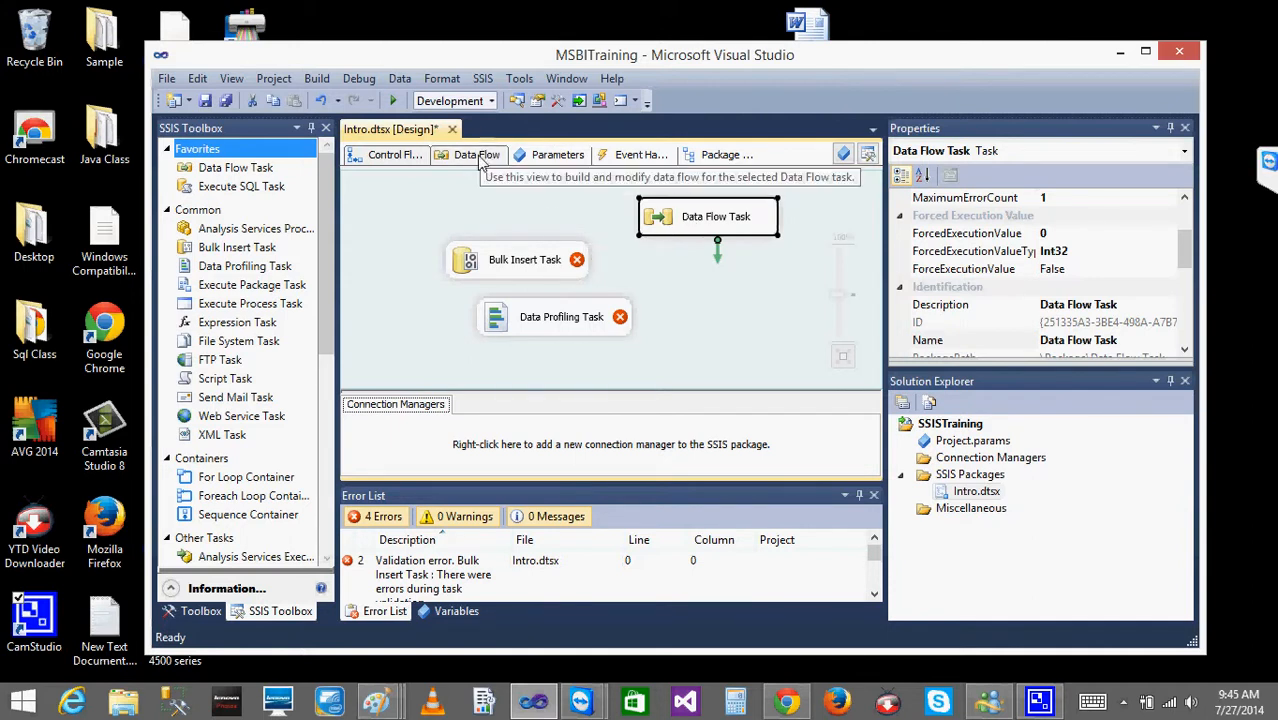
click(475, 160)
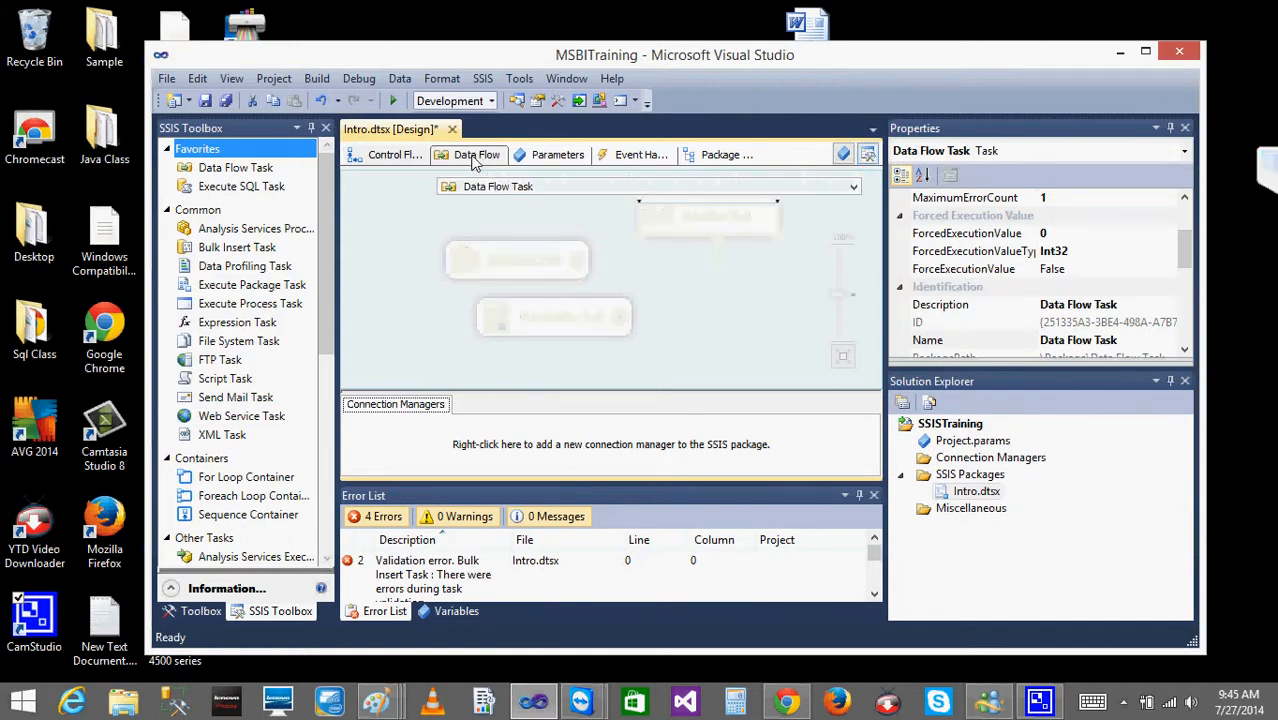
click(392, 155)
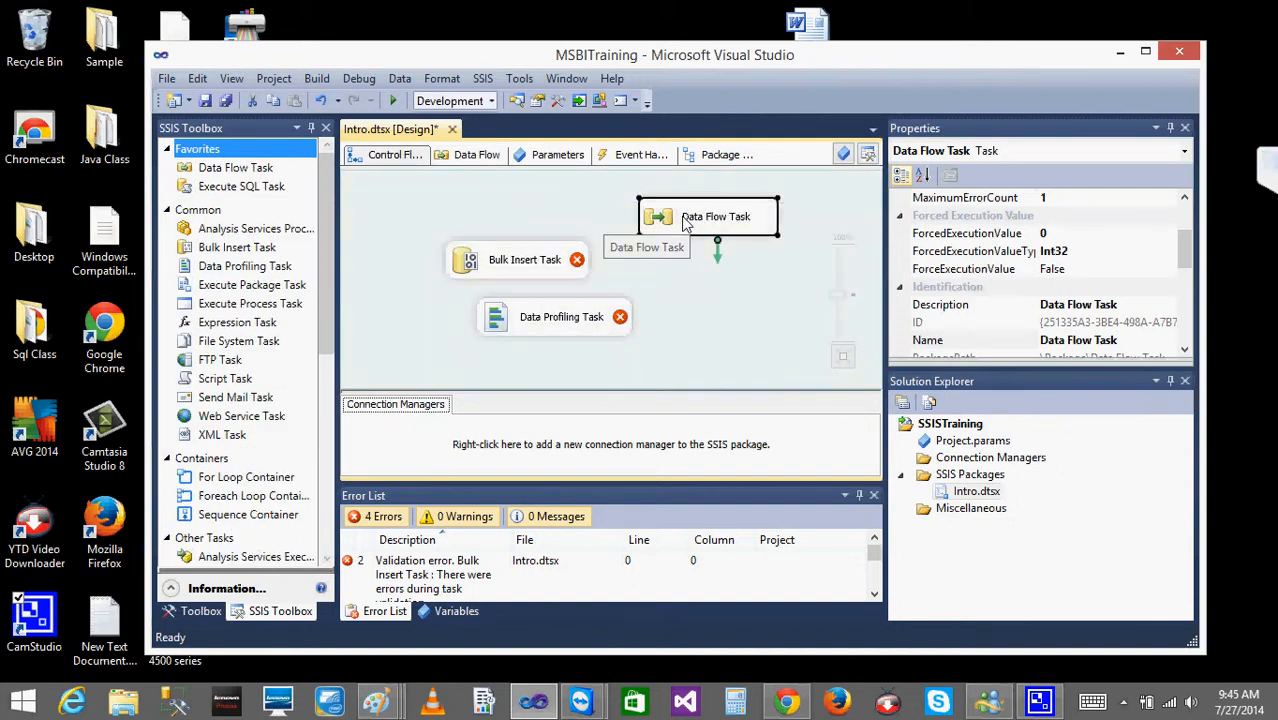
Delete the Data Flow Task from the control flow and check the Data Flow design without it
key(Delete)
click(477, 156)
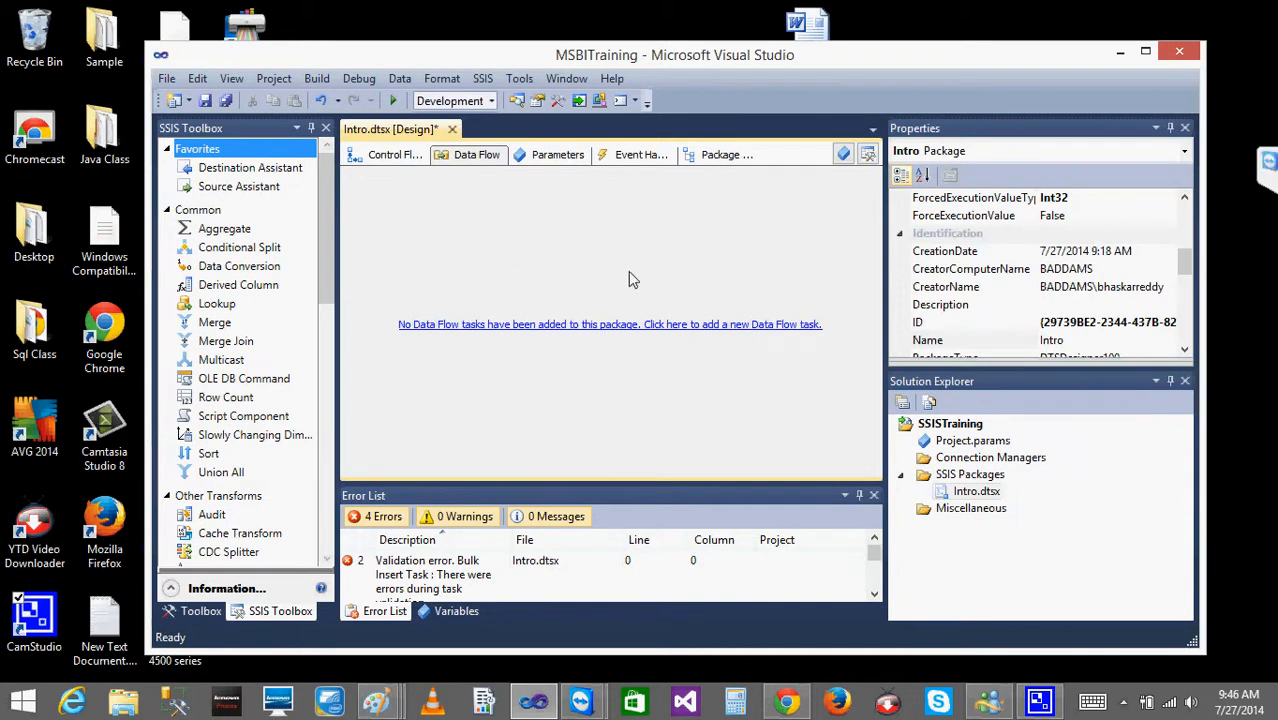
click(395, 155)
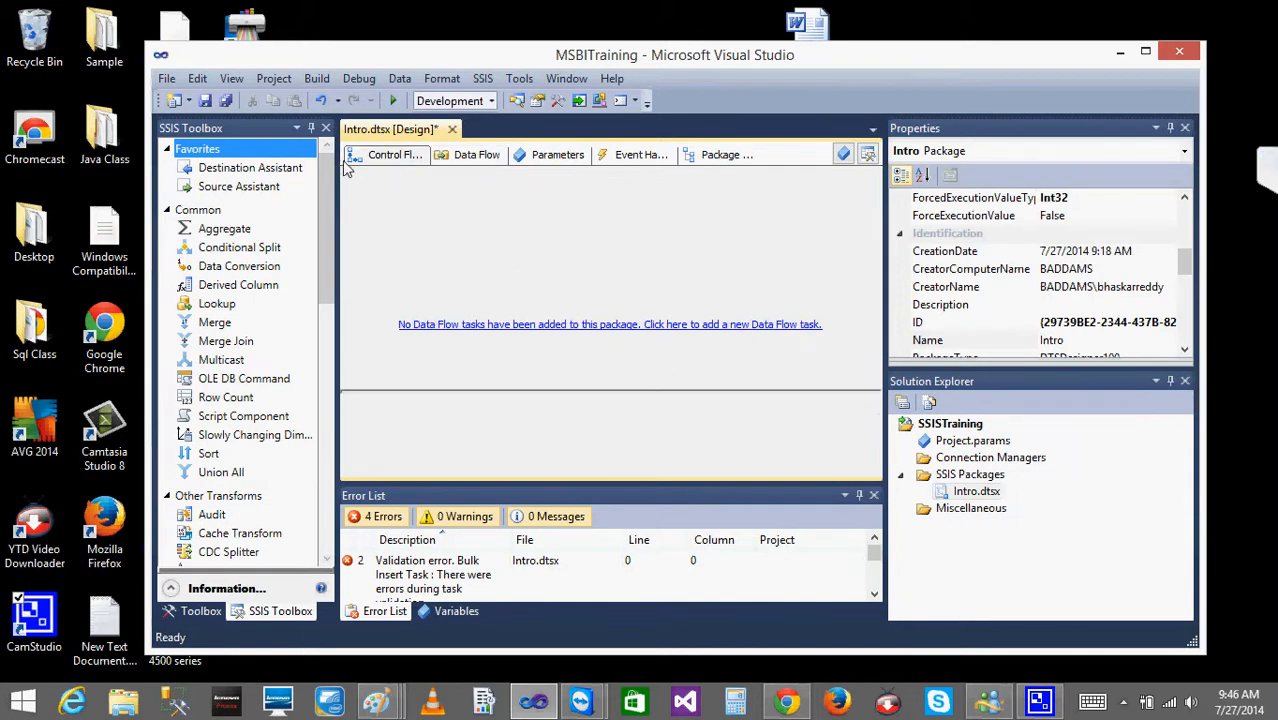
Add two Data Flow Tasks to the control flow, one below the other, beside the existing tasks
drag(208, 175, 656, 213)
click(256, 172)
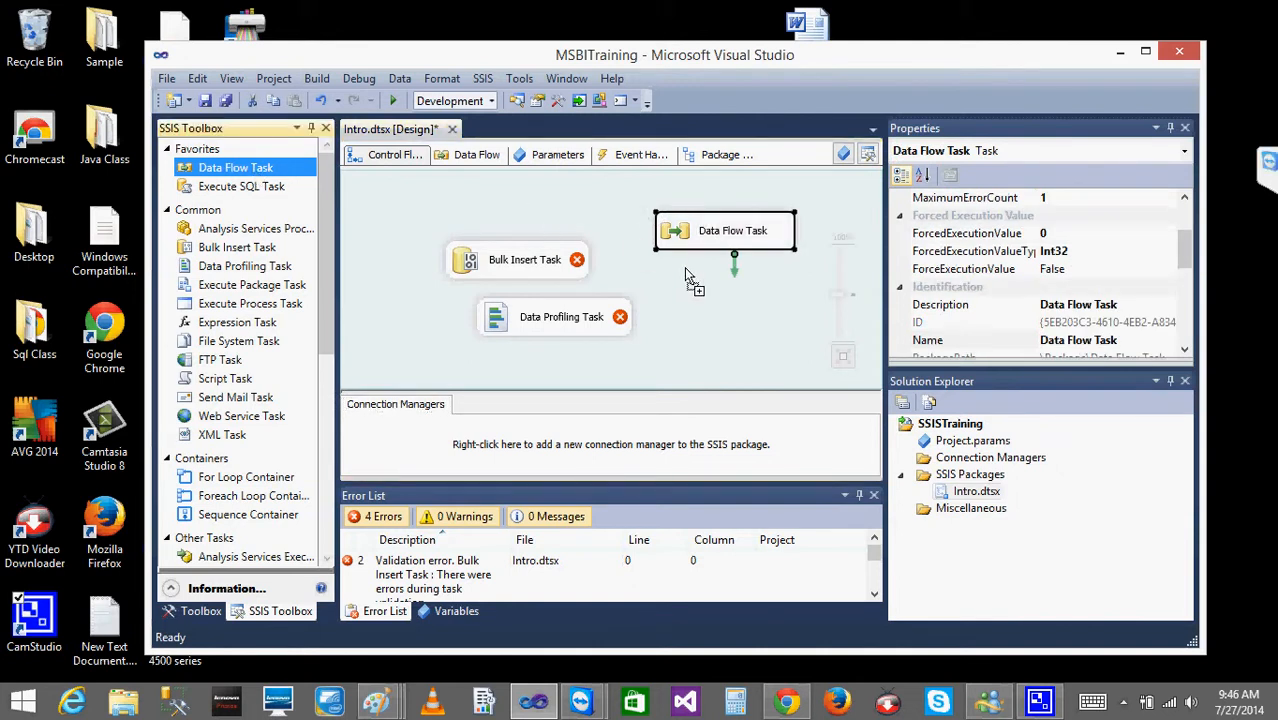
drag(686, 277, 688, 270)
click(622, 234)
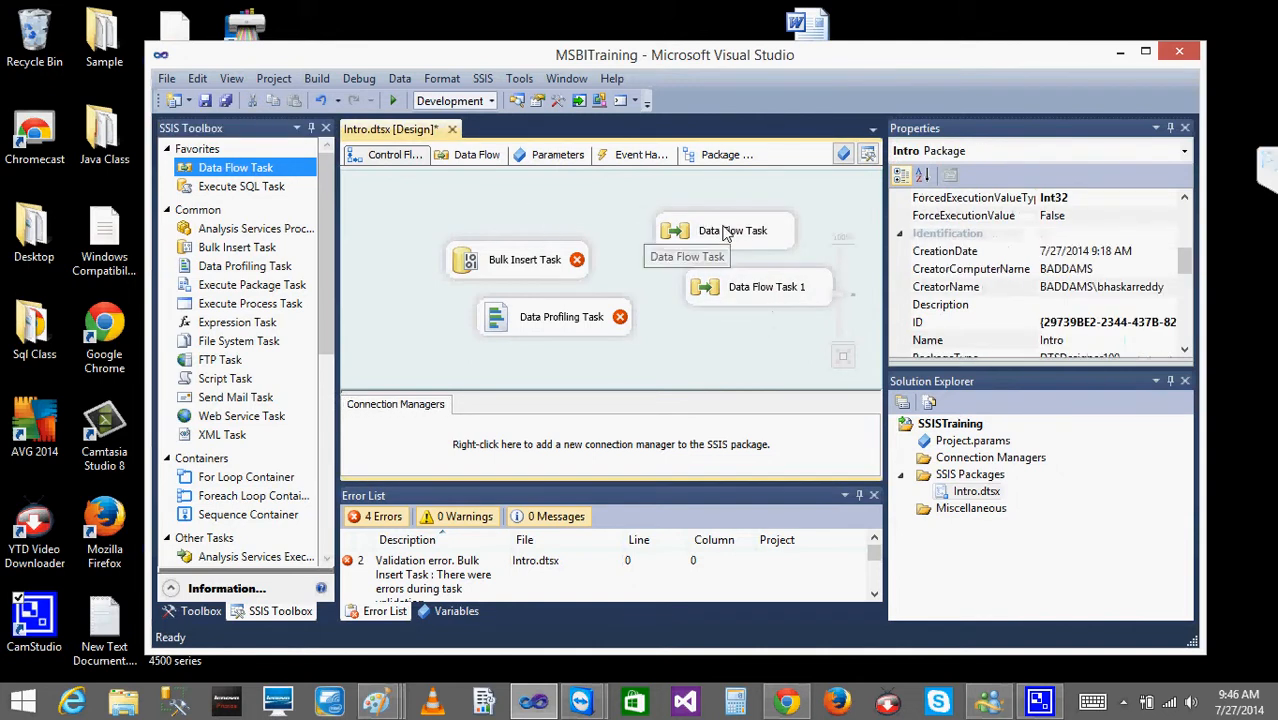
View the data flow design surface of the upper Data Flow Task, and open that of Data Flow Task 1
right_click(713, 233)
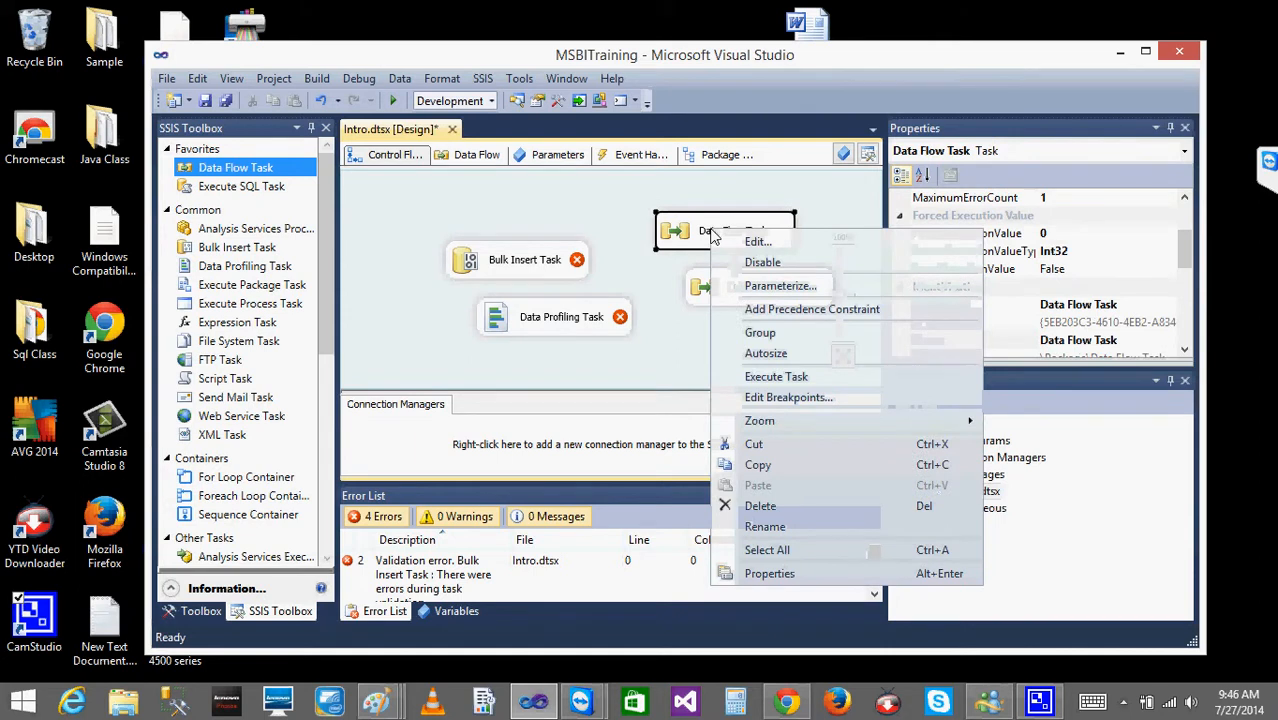
click(757, 243)
click(393, 155)
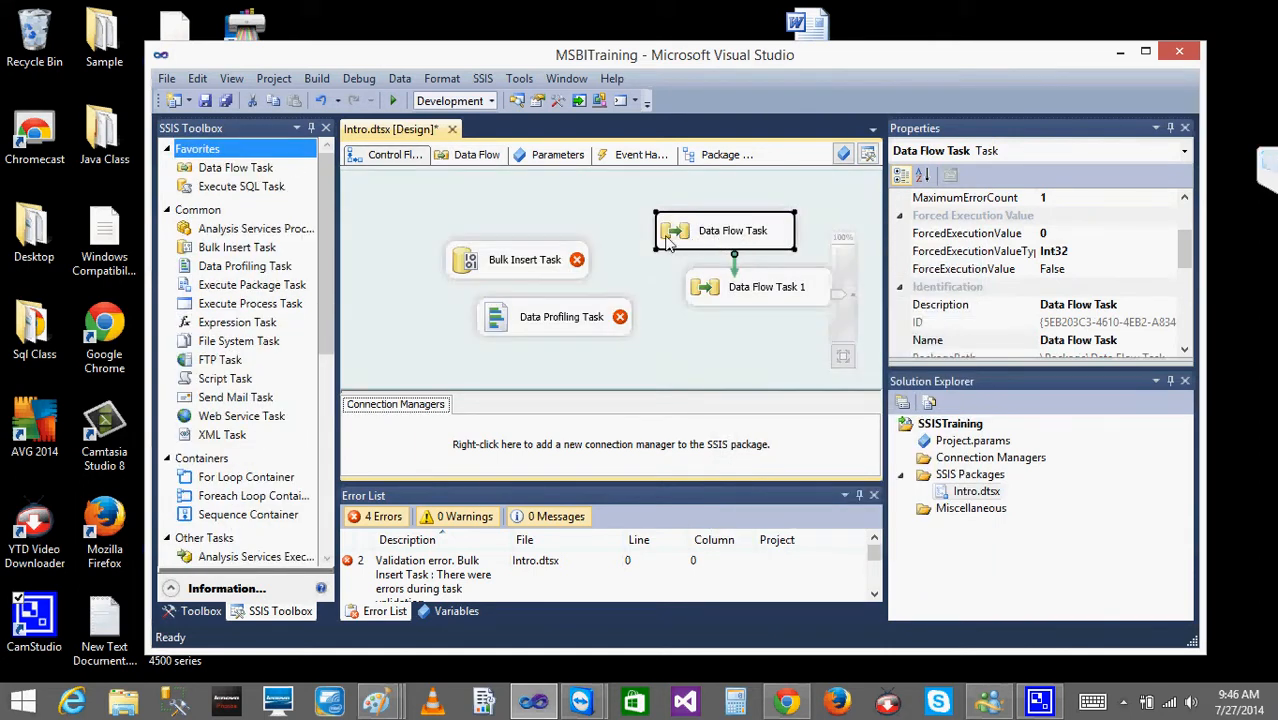
double_click(668, 244)
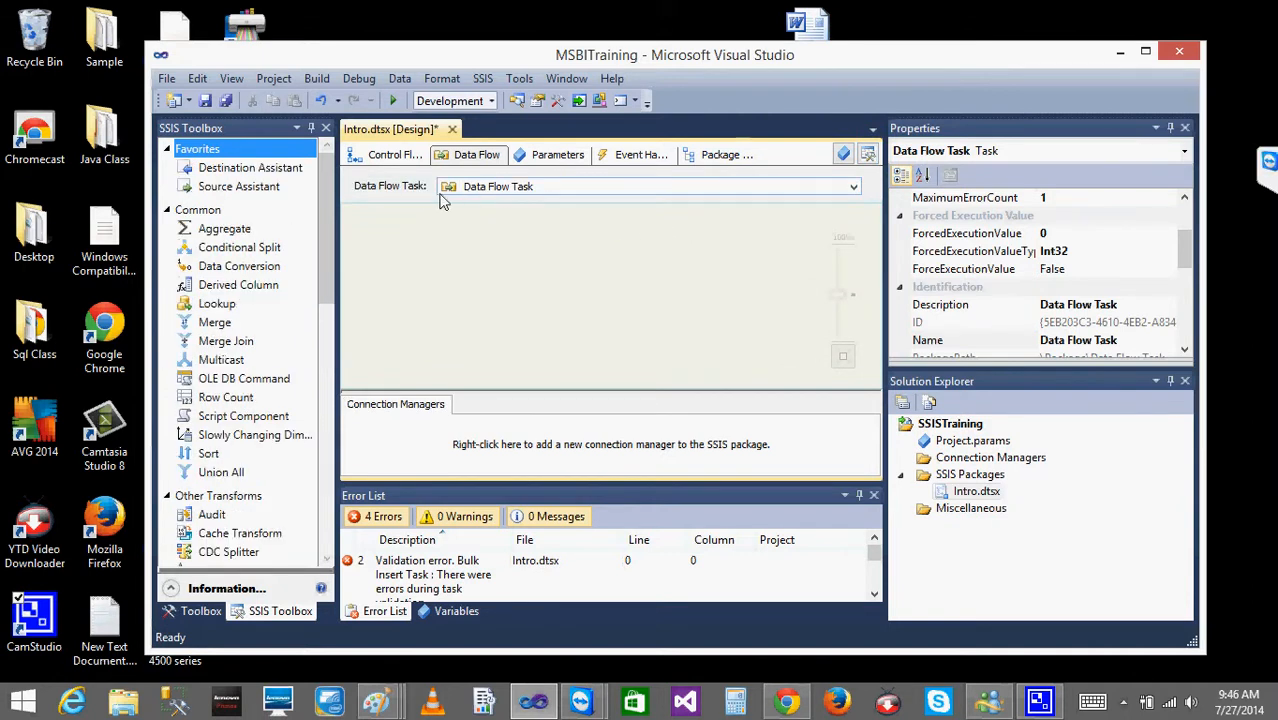
click(393, 157)
double_click(712, 290)
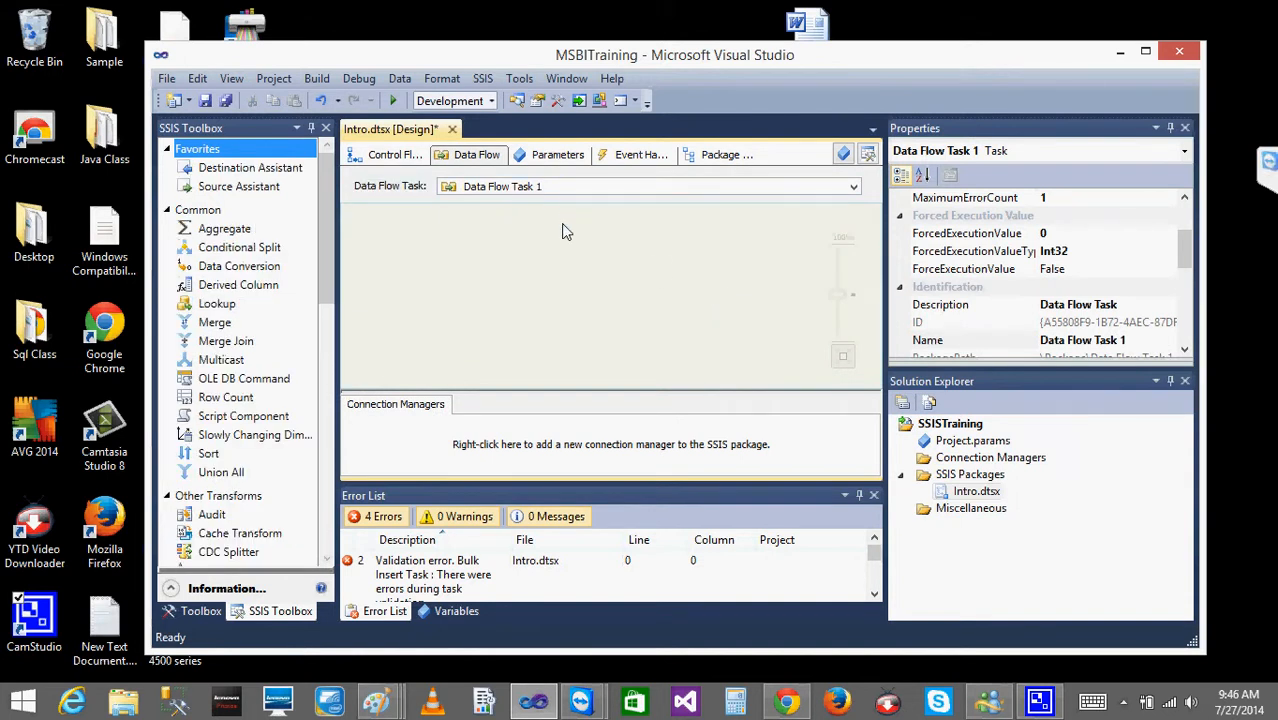
Compare the package's control flow with the data flow design surface of Data Flow Task 1, ending on the control flow
click(379, 159)
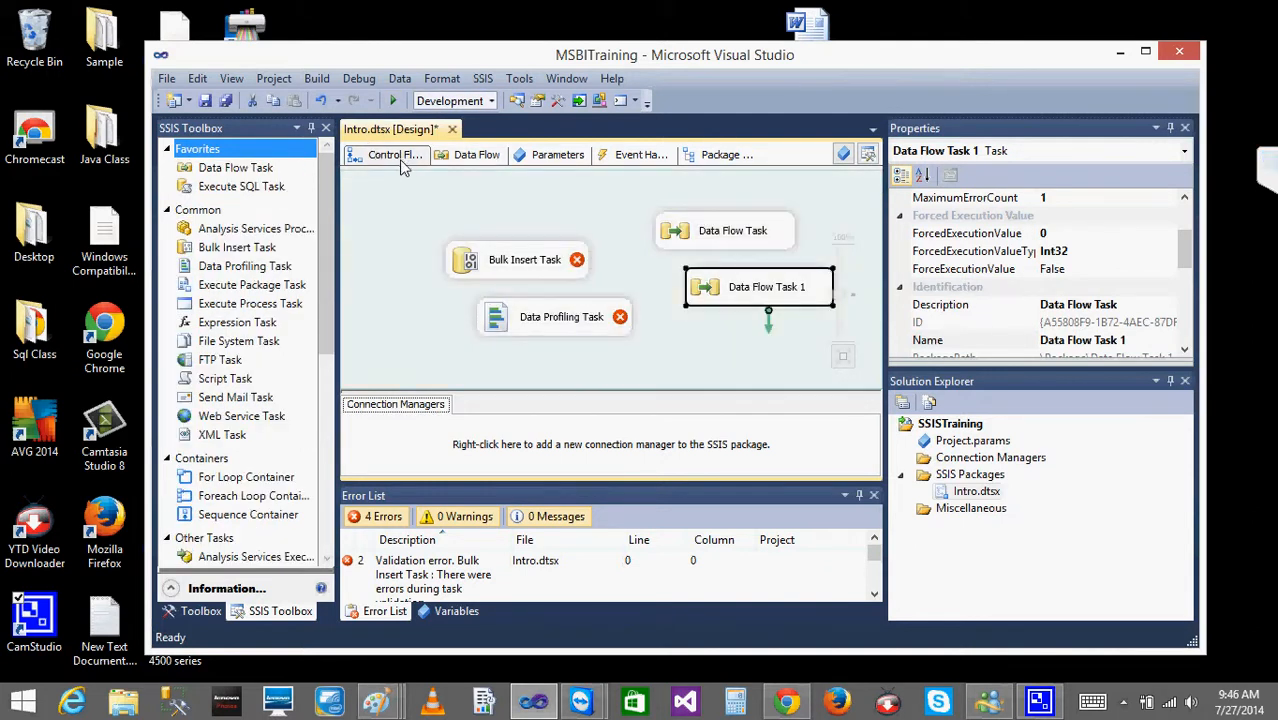
click(476, 156)
click(390, 160)
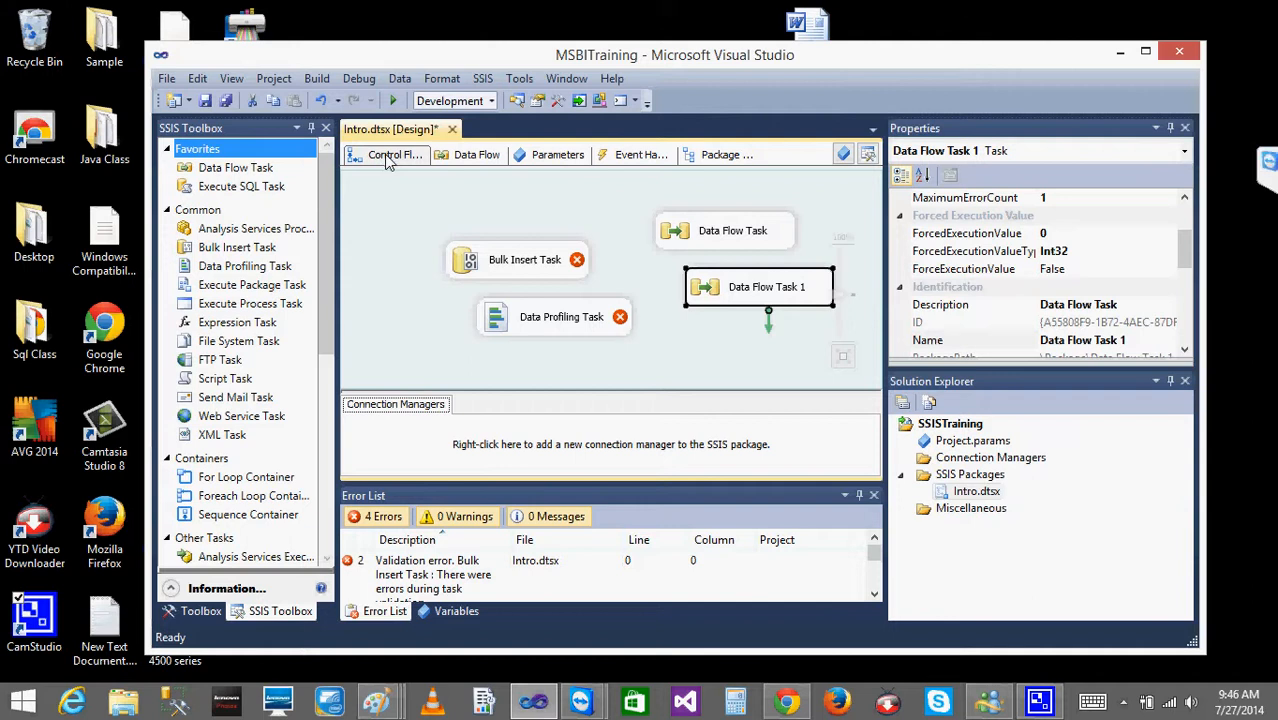
click(472, 164)
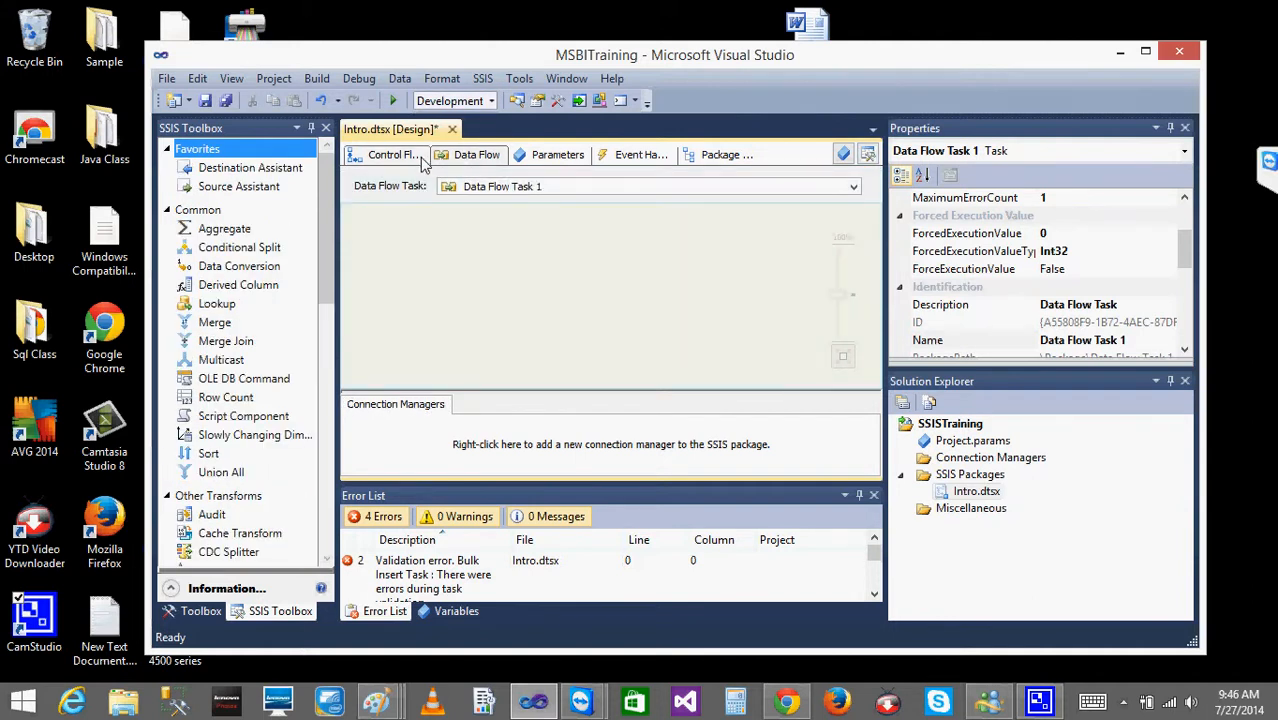
click(420, 166)
click(485, 202)
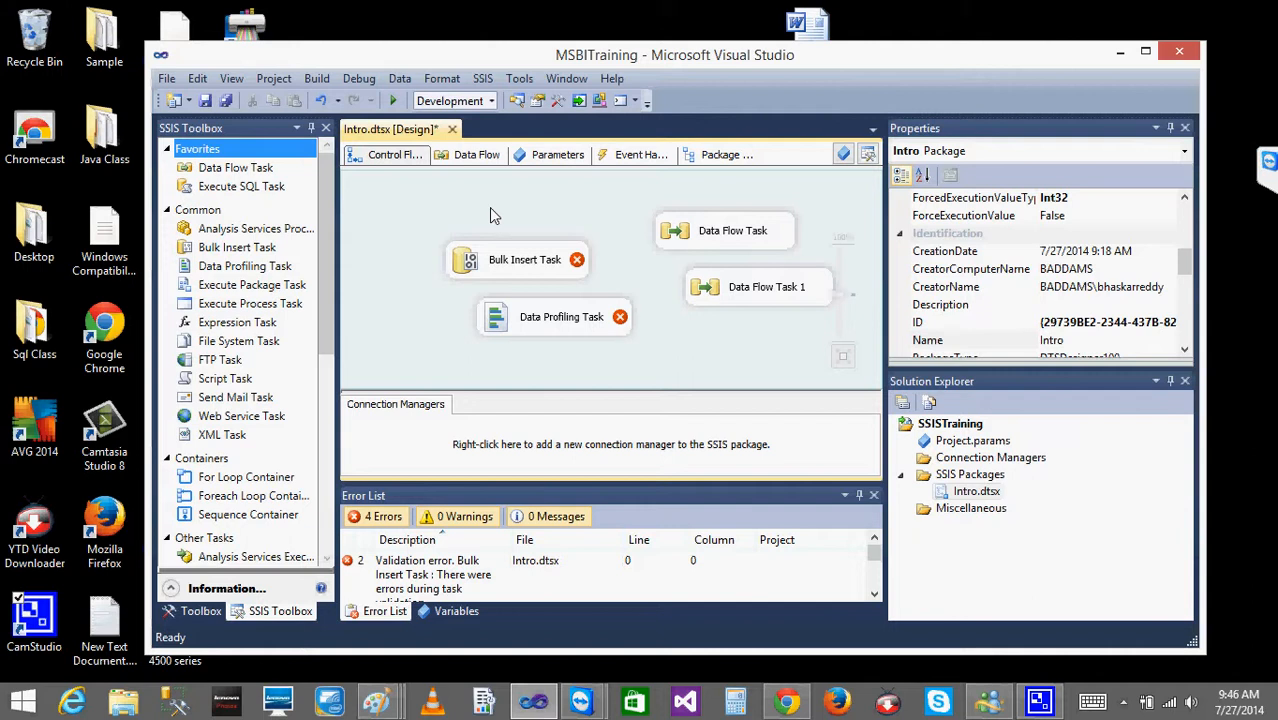
View the data flow design surface of the upper Data Flow Task and return to the control flow
click(700, 242)
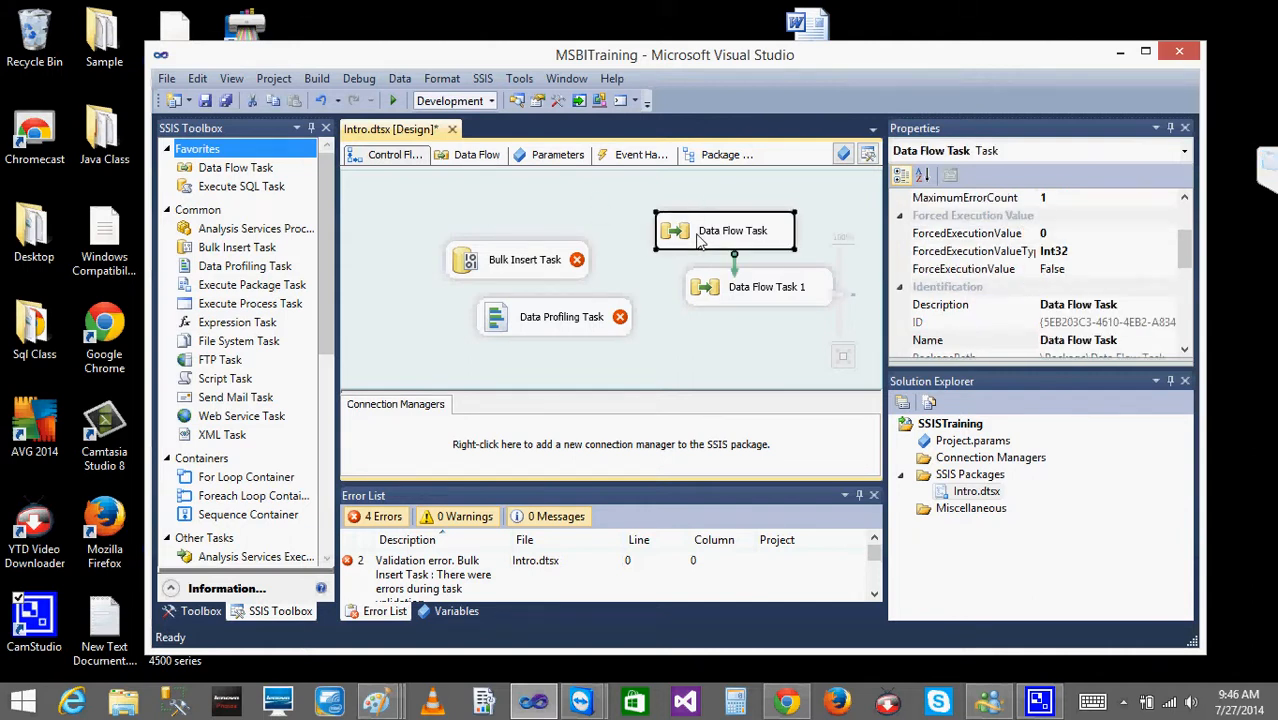
double_click(699, 240)
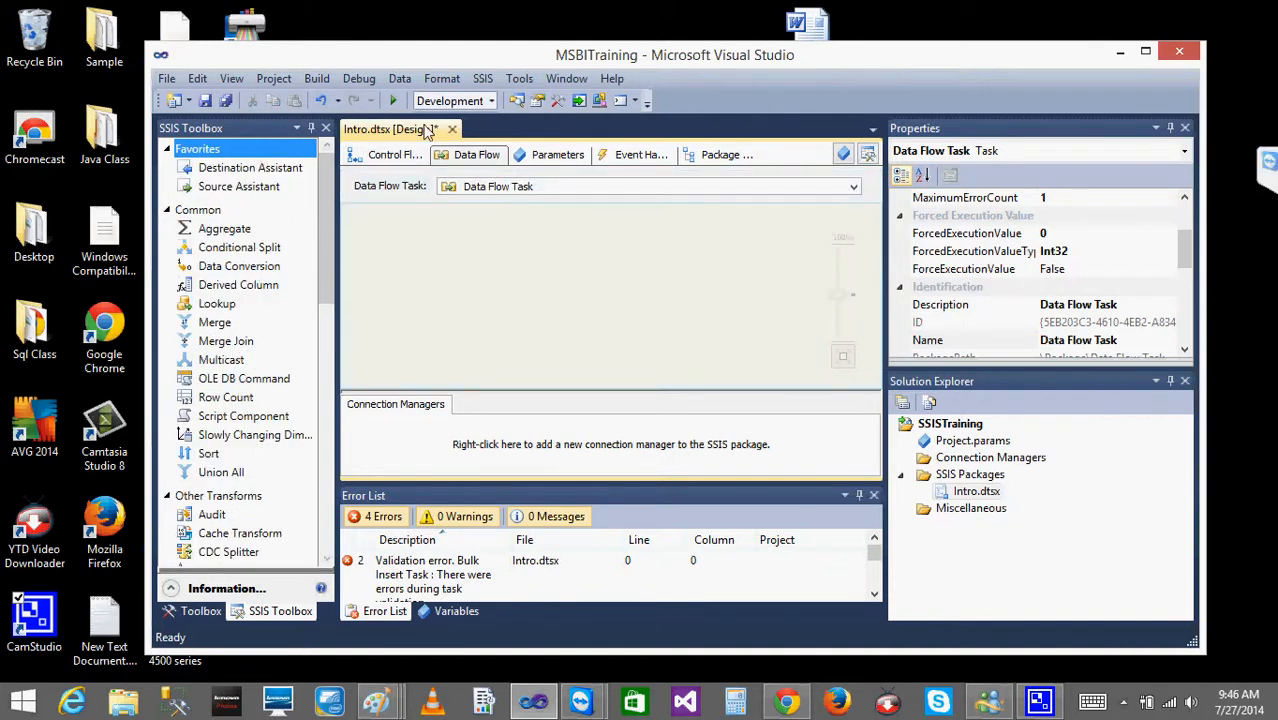
click(395, 158)
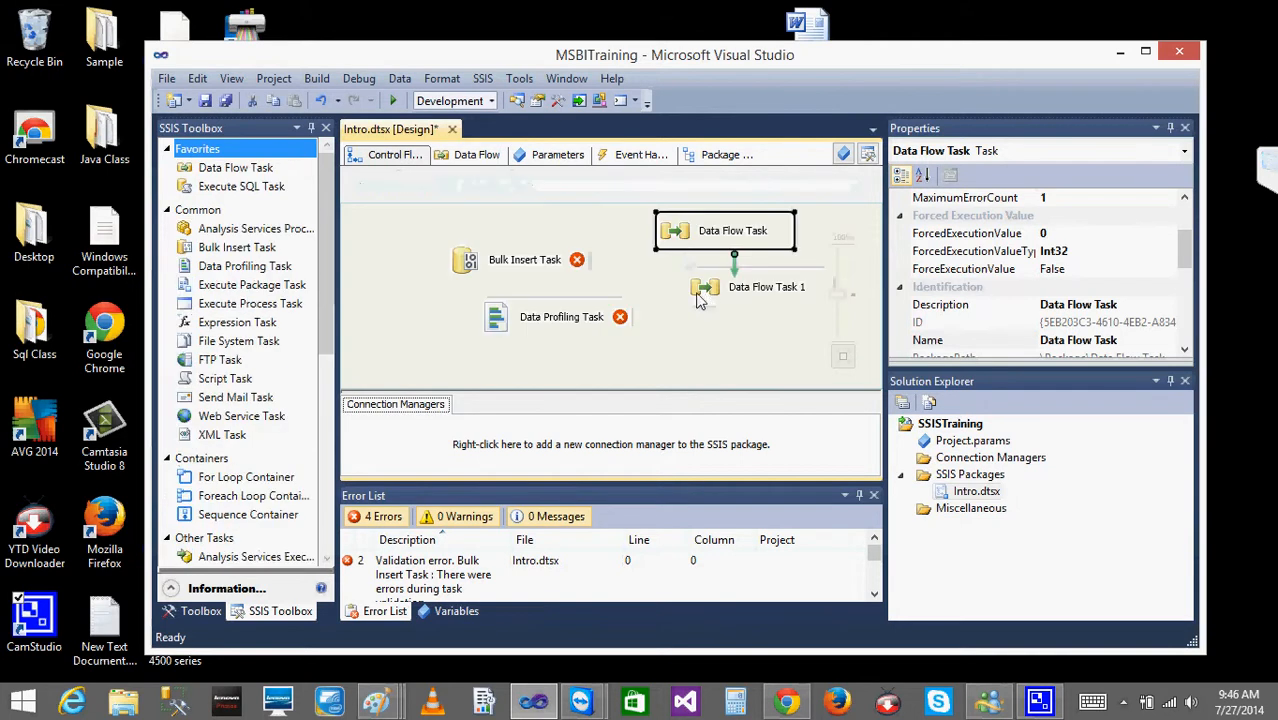
Delete the Bulk Insert Task, Data Profiling Task and Data Flow Task 1, and move the remaining Data Flow Task to the middle of the control flow
click(495, 257)
key(Delete)
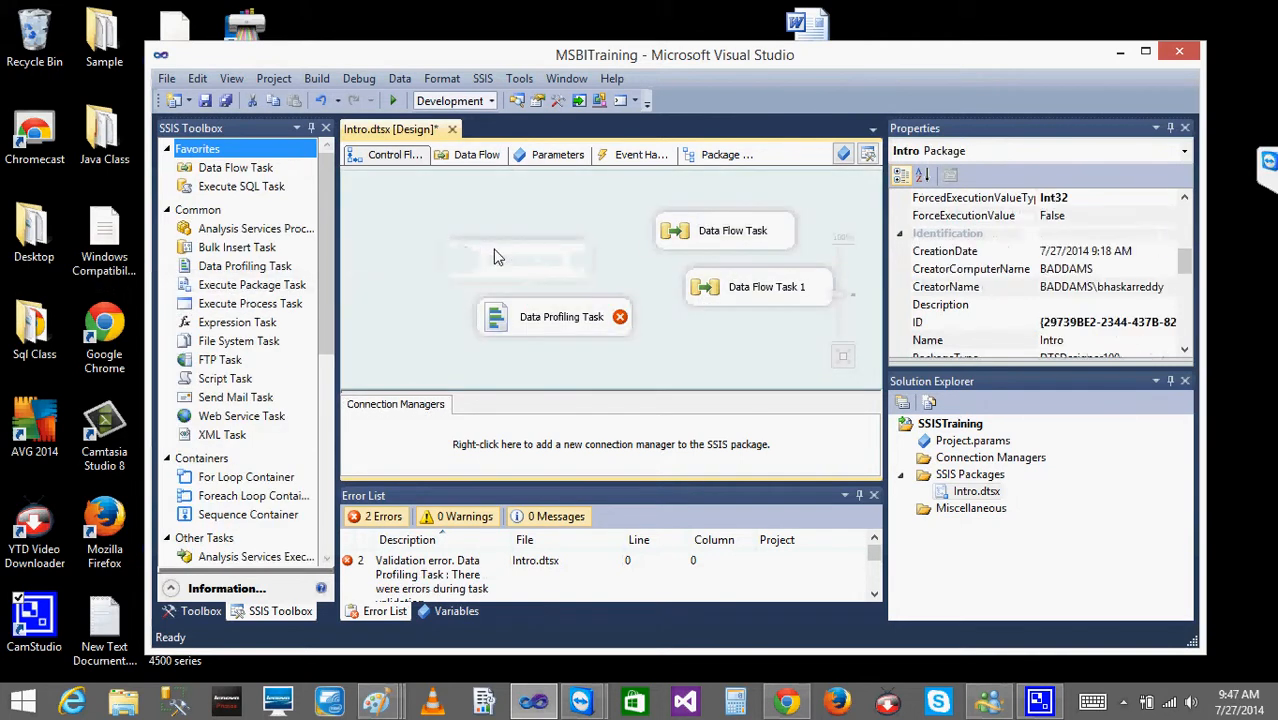
click(535, 320)
key(Delete)
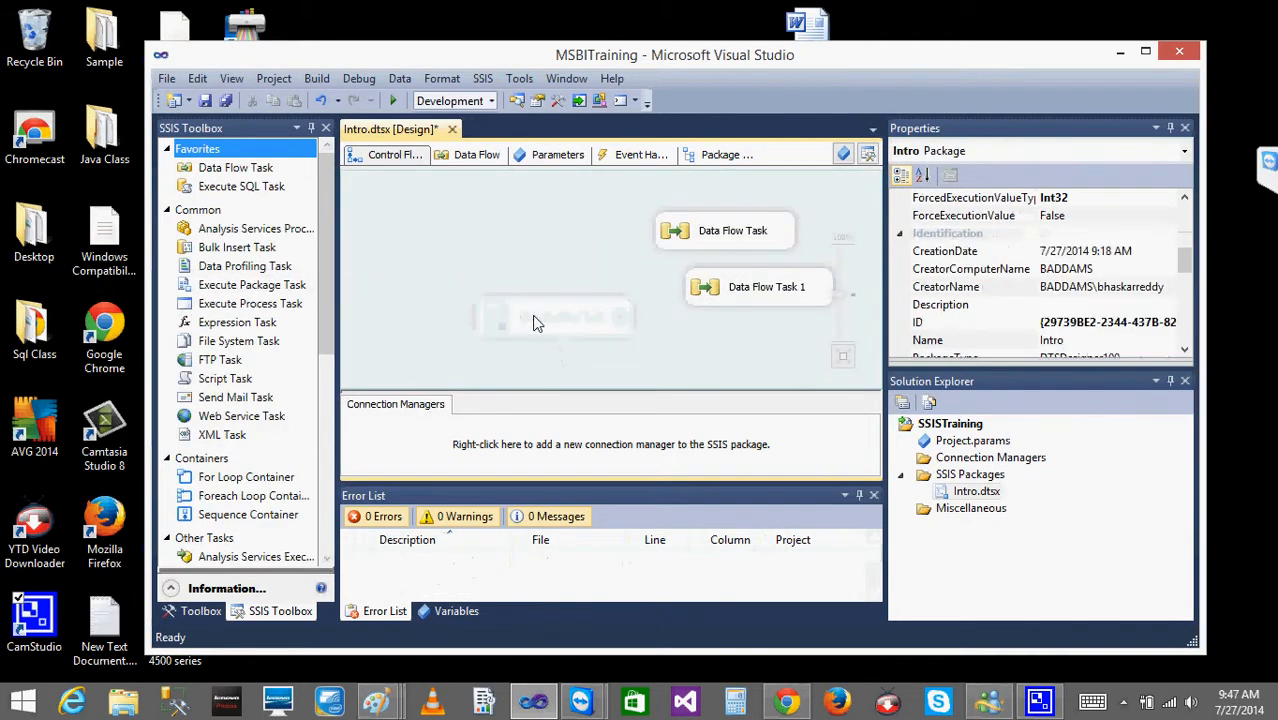
click(787, 287)
key(Delete)
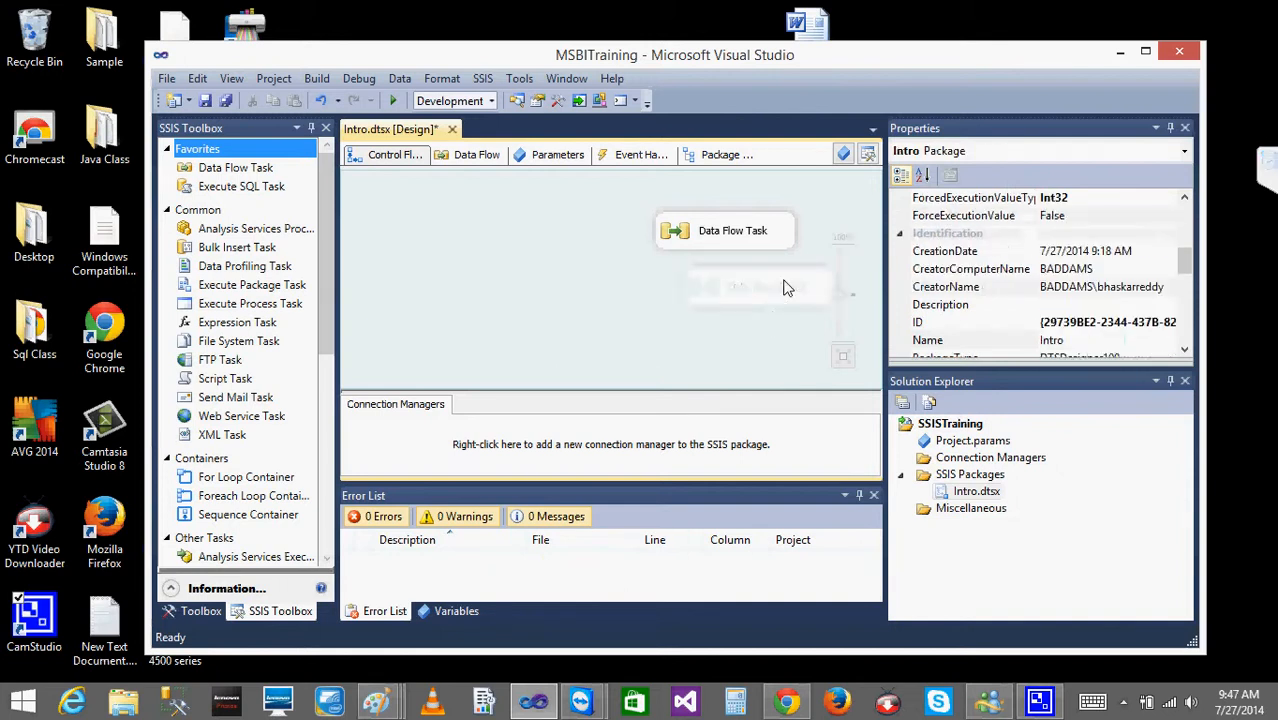
drag(722, 247, 560, 272)
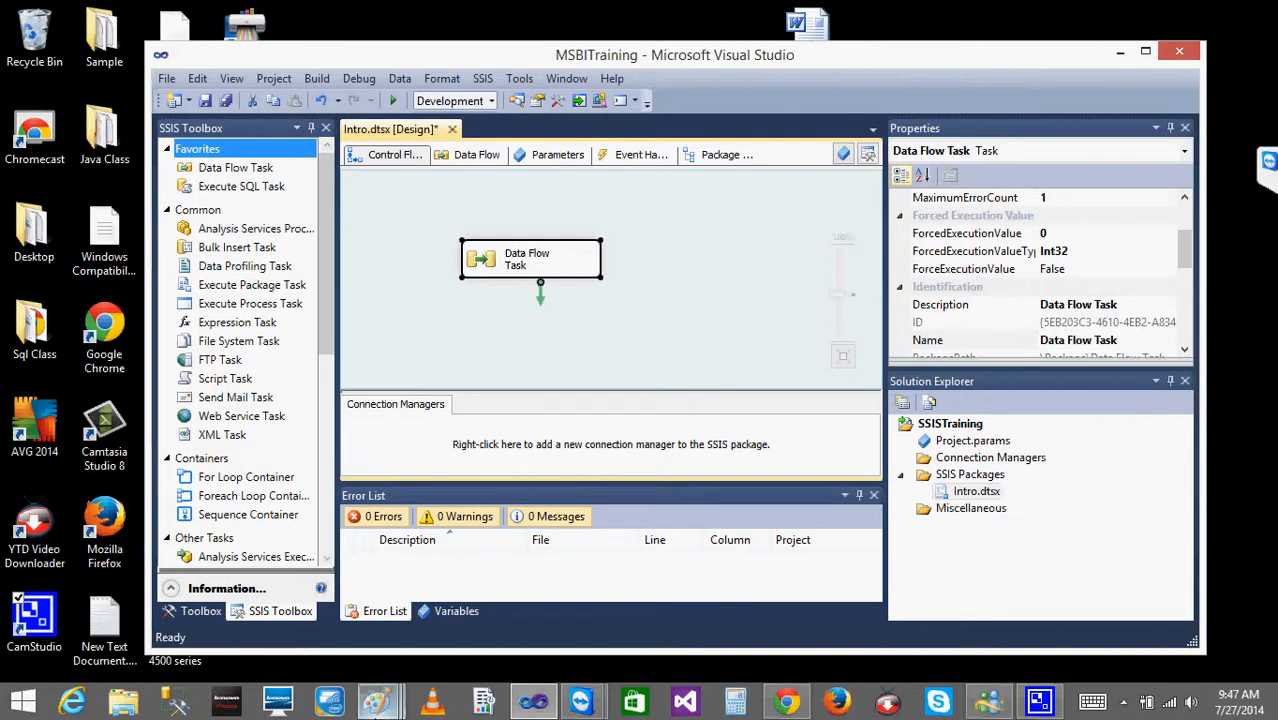
Switch to the Paint drawing and handwrite an underlined "SSIS" heading beside the existing solution and project notes
mouse_move(378, 700)
click(542, 598)
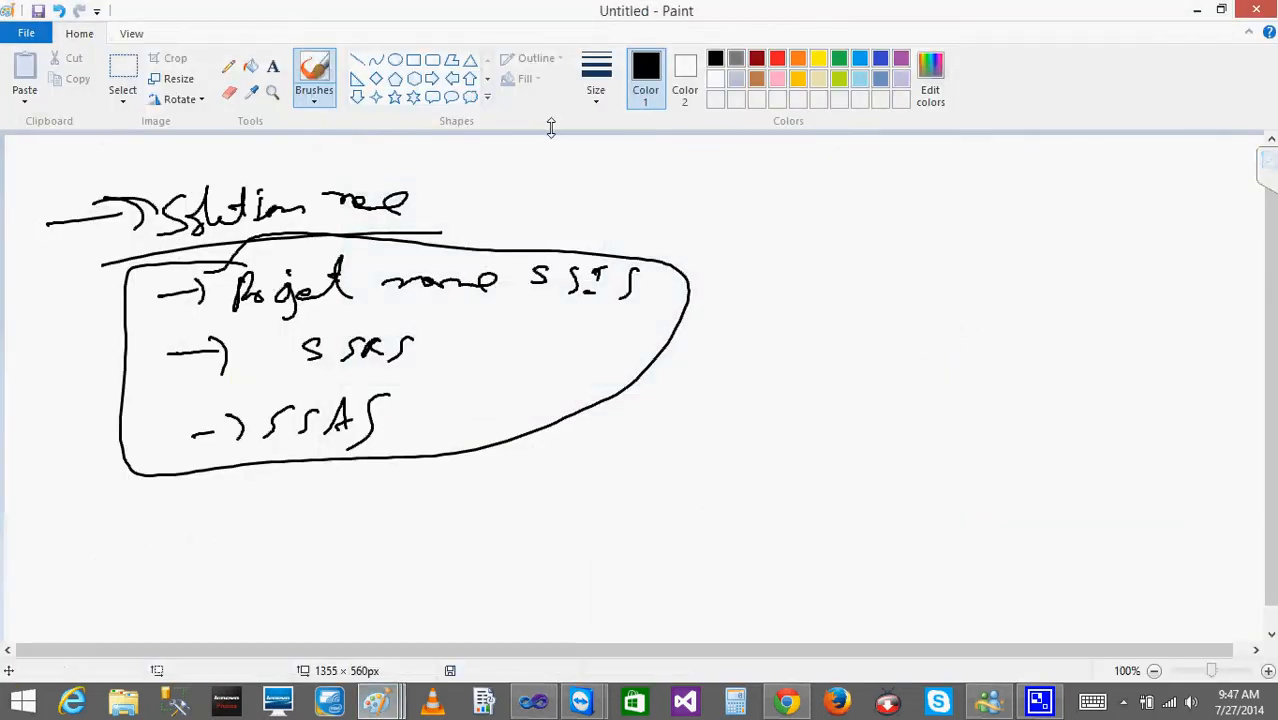
mouse_move(812, 188)
mouse_down()
mouse_move(787, 225)
mouse_move(826, 227)
mouse_up()
mouse_move(877, 192)
mouse_down()
mouse_move(868, 219)
mouse_move(902, 184)
mouse_up()
drag(848, 228, 884, 222)
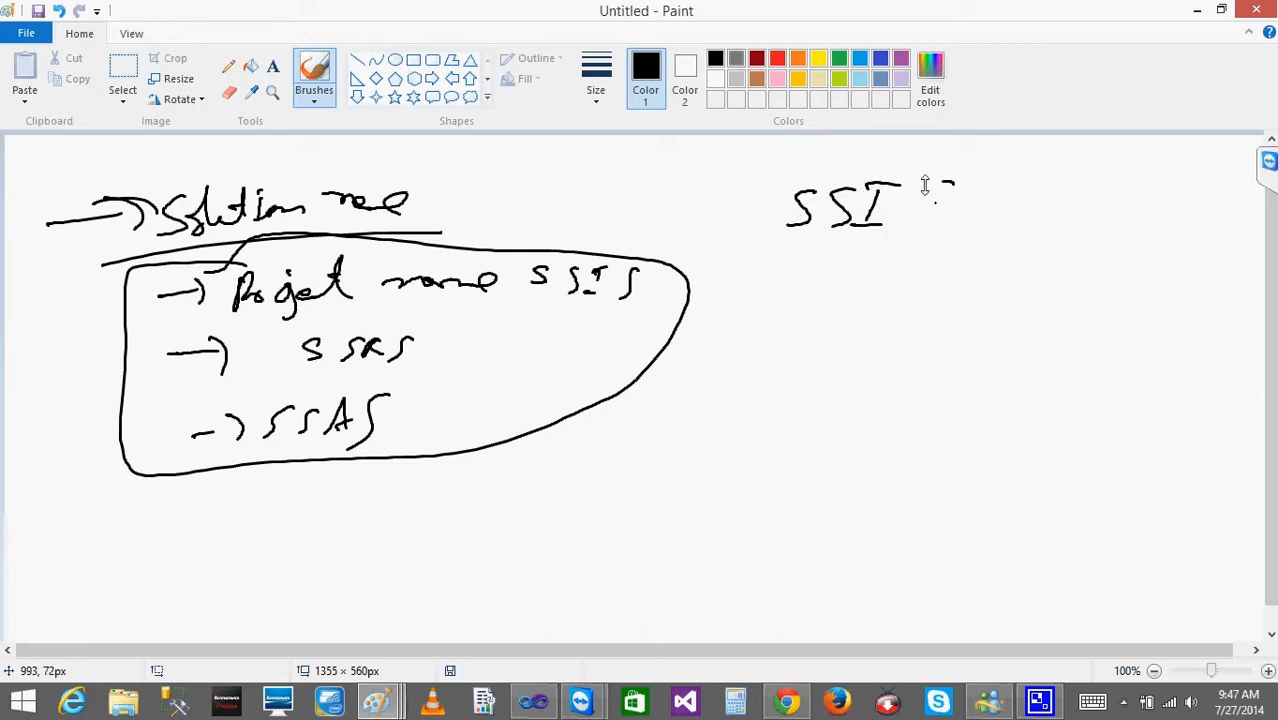
drag(954, 185, 890, 238)
drag(736, 256, 932, 236)
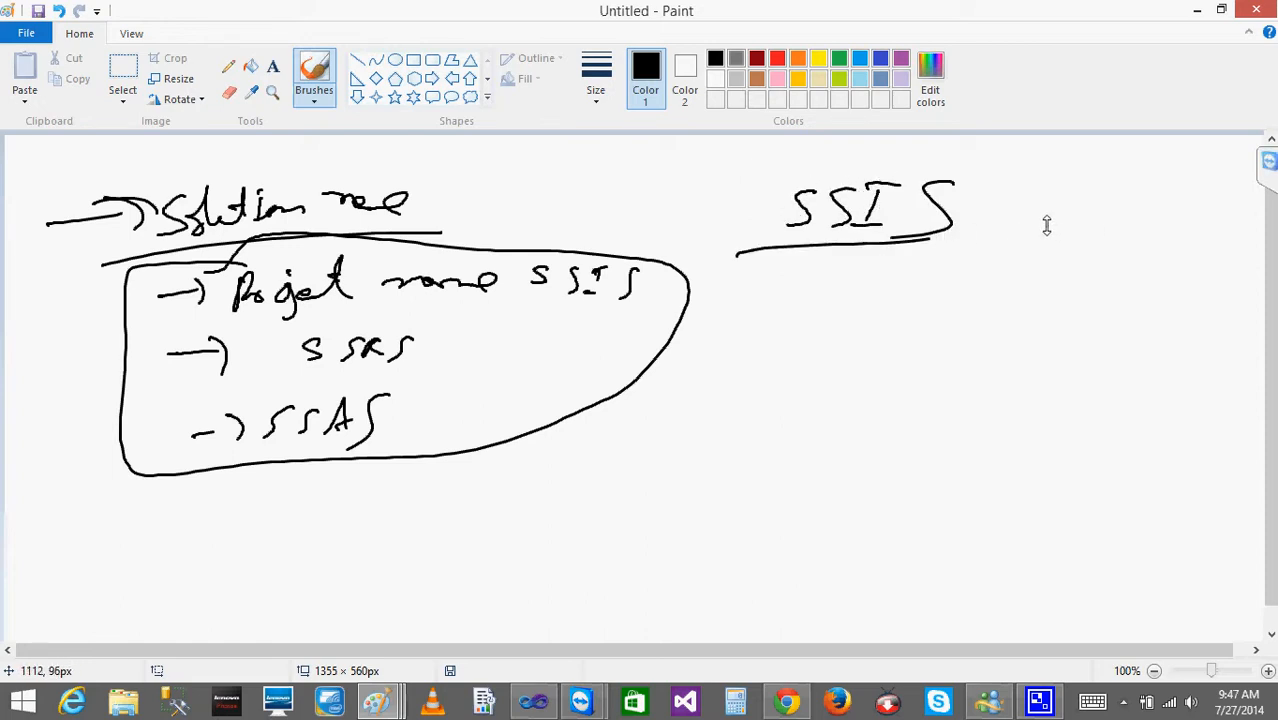
Handwrite "S → Table" beside the SSIS heading as the source and draw a downward arrow beneath it
mouse_move(1024, 216)
mouse_down()
mouse_move(1040, 248)
mouse_move(1128, 244)
mouse_up()
drag(987, 254, 1009, 252)
mouse_move(1013, 238)
mouse_down()
mouse_move(1019, 259)
mouse_move(955, 273)
mouse_up()
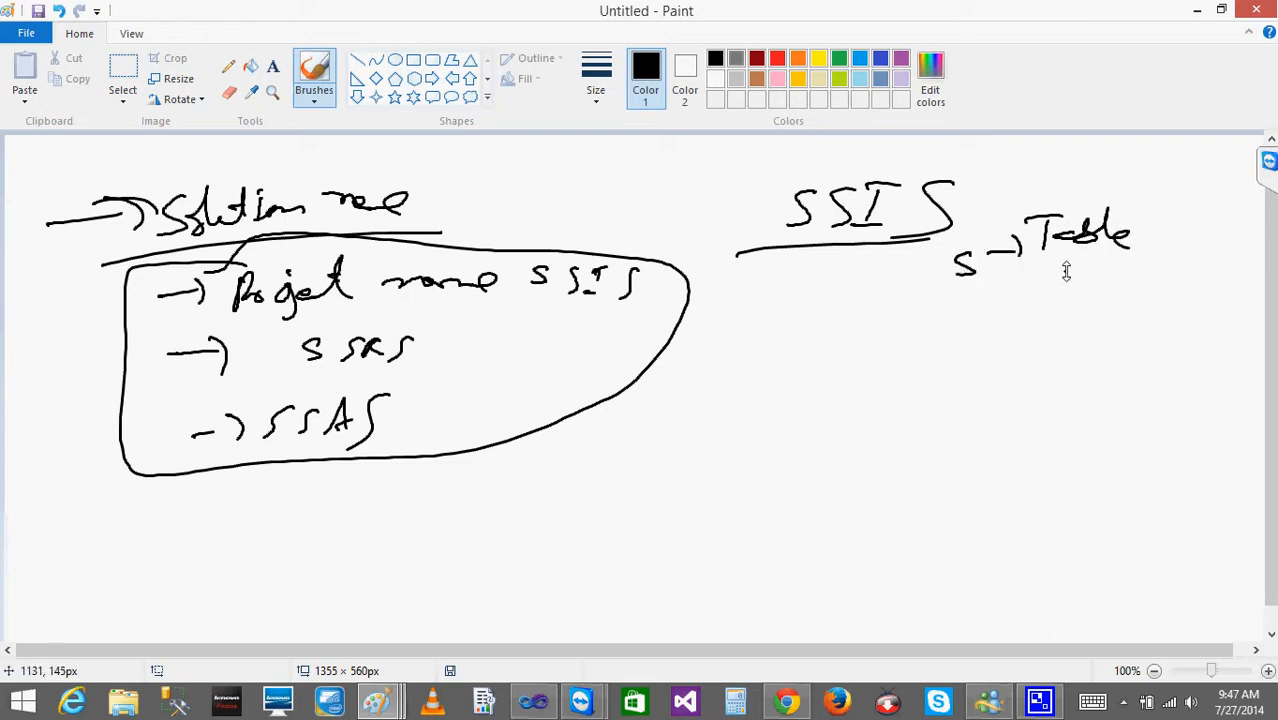
mouse_move(1058, 268)
mouse_down()
mouse_move(1058, 316)
mouse_move(1094, 302)
mouse_up()
Handwrite "D → Flat File" below the downward arrow as the destination, with a small arrow leading to "Txt" beneath it
drag(972, 360, 958, 396)
mouse_move(1003, 390)
mouse_down()
mouse_move(1058, 400)
mouse_move(1084, 378)
mouse_up()
drag(1060, 390, 1078, 390)
mouse_move(1096, 372)
mouse_down()
mouse_move(1092, 388)
mouse_move(1112, 394)
mouse_move(1212, 404)
mouse_up()
mouse_move(1083, 412)
mouse_down()
mouse_move(1078, 455)
mouse_move(1092, 444)
mouse_up()
drag(1084, 446, 1082, 468)
mouse_move(1104, 450)
mouse_down()
mouse_move(1126, 468)
mouse_move(1104, 469)
mouse_up()
mouse_move(1150, 446)
mouse_down()
mouse_move(1148, 472)
mouse_move(1174, 460)
mouse_up()
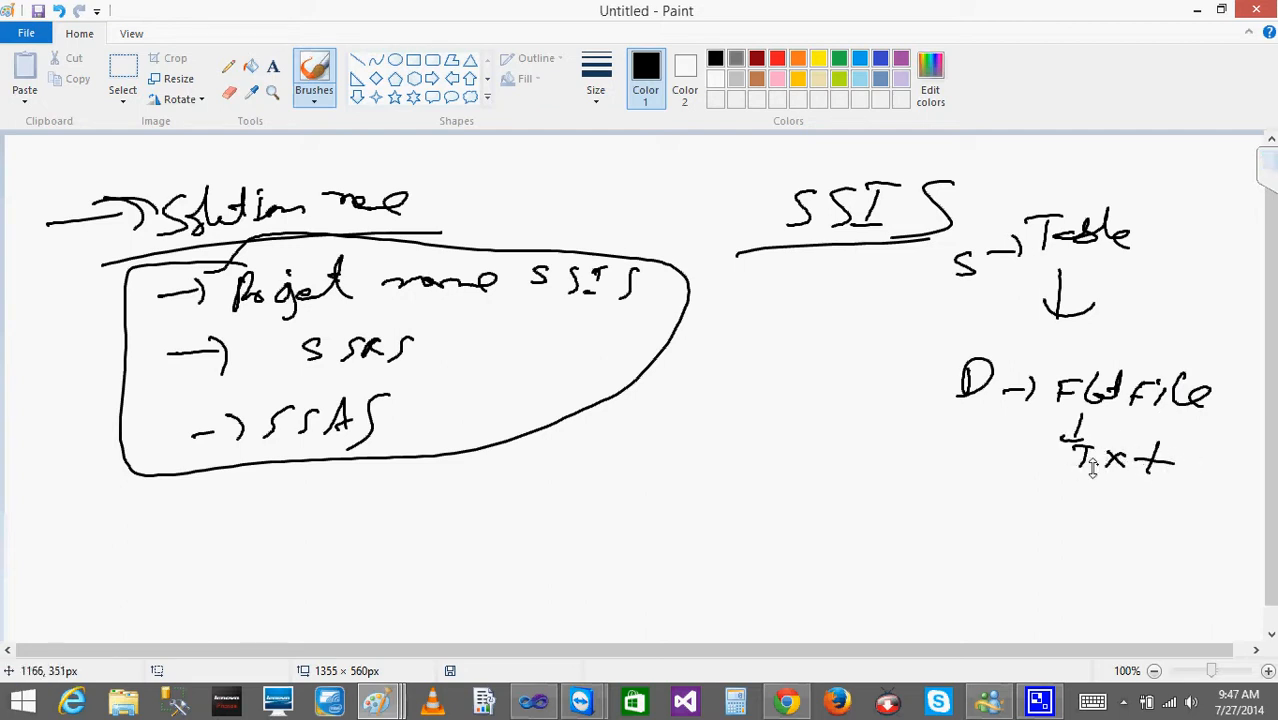
Circle the words "Table" and "Flat File" in the source-to-destination sketch and mark the arrow leading to "Table"
mouse_move(1096, 190)
mouse_down()
mouse_move(1007, 222)
mouse_move(1090, 192)
mouse_up()
mouse_move(1115, 354)
mouse_down()
mouse_move(1085, 352)
mouse_move(1219, 425)
mouse_move(1082, 367)
mouse_up()
drag(992, 232, 1020, 249)
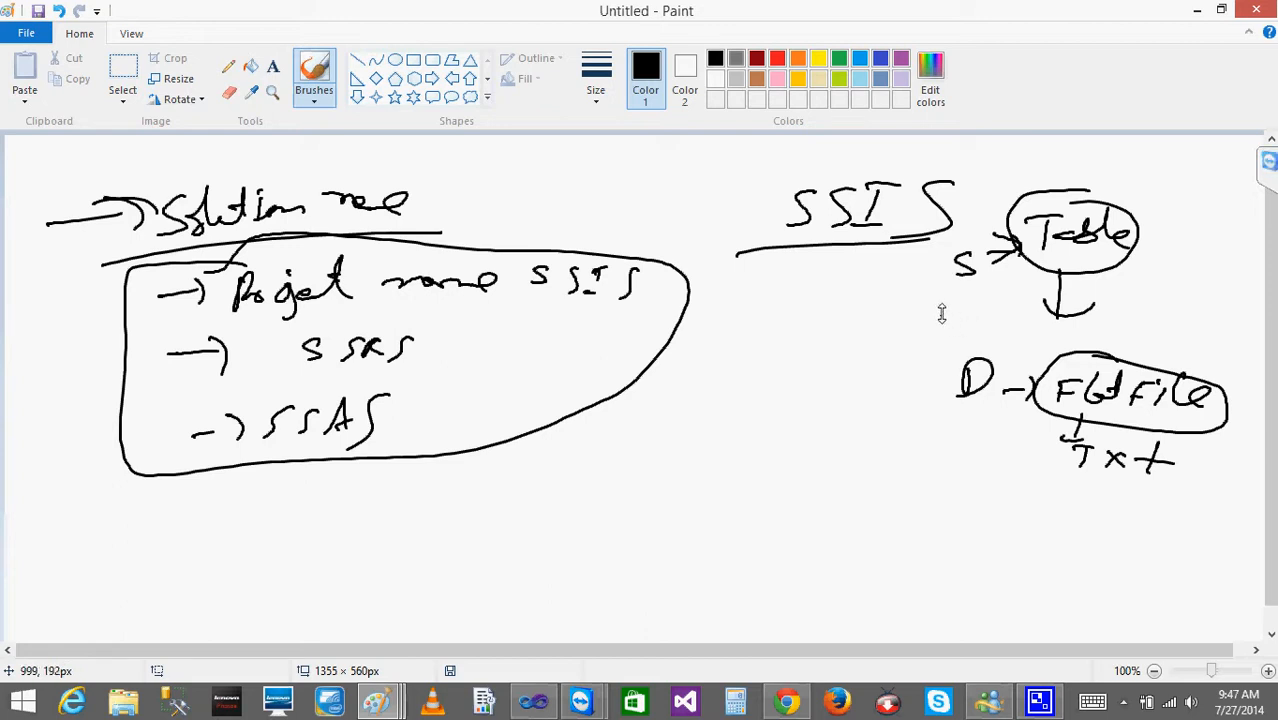
Ring "Table" again and add circled, arrow-linked notes for the server and its details above and beside it
mouse_move(1088, 186)
mouse_down()
mouse_move(986, 258)
mouse_move(1140, 262)
mouse_move(1080, 185)
mouse_move(1040, 192)
mouse_up()
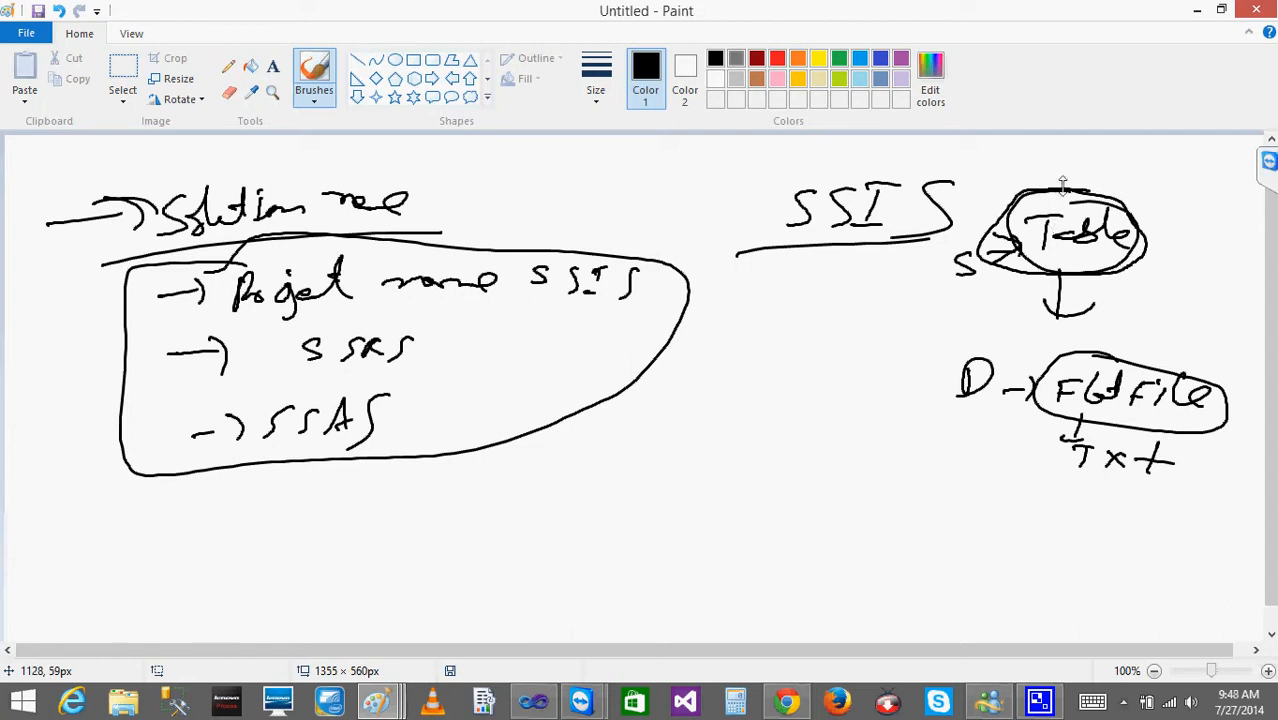
mouse_move(1073, 142)
mouse_down()
mouse_move(1086, 177)
mouse_move(1124, 155)
mouse_move(1162, 167)
mouse_move(1101, 176)
mouse_move(1167, 152)
mouse_move(1160, 208)
mouse_move(1184, 208)
mouse_move(1197, 236)
mouse_move(1236, 236)
mouse_move(1204, 225)
mouse_move(1191, 190)
mouse_up()
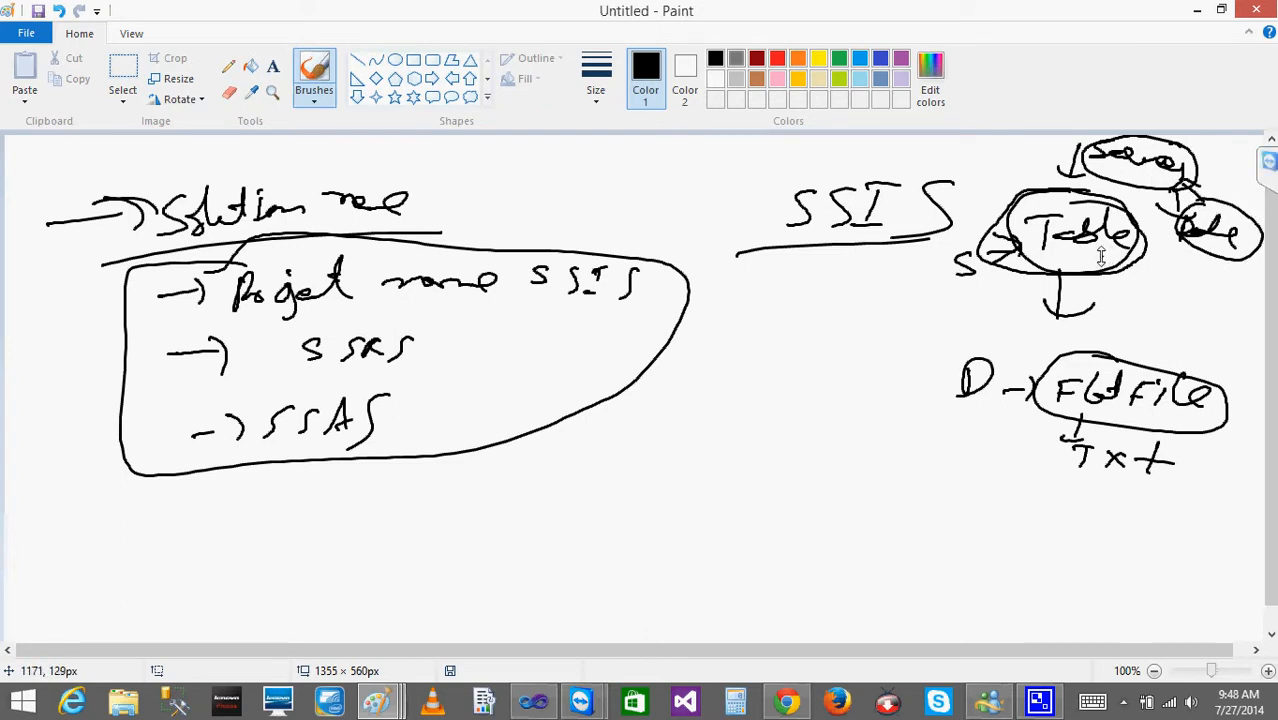
mouse_move(1175, 150)
mouse_down()
mouse_move(1118, 132)
mouse_move(1138, 255)
mouse_move(1238, 272)
mouse_move(1170, 148)
mouse_move(1158, 155)
mouse_move(1178, 150)
mouse_move(1106, 181)
mouse_move(1141, 139)
mouse_move(1222, 219)
mouse_move(1206, 223)
mouse_up()
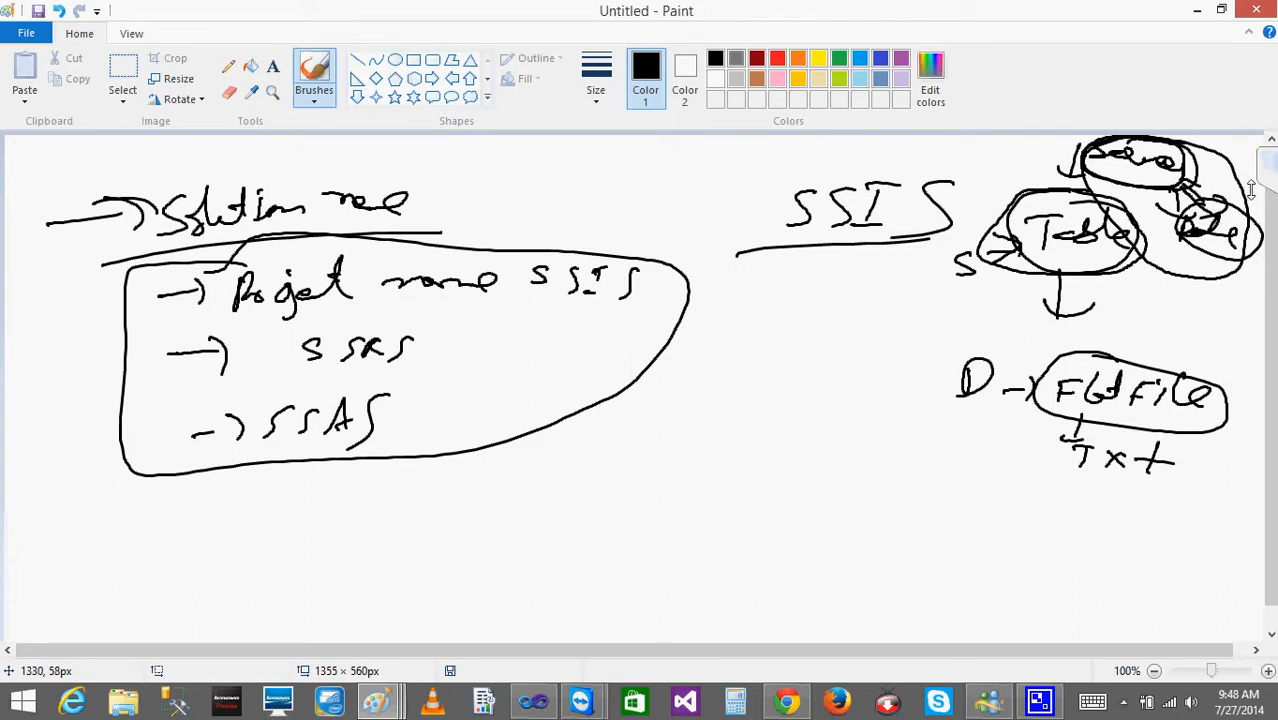
Switch back to Visual Studio, add a Source Assistant inside the Data Flow Task, and start a new SQL Server connection
click(1196, 12)
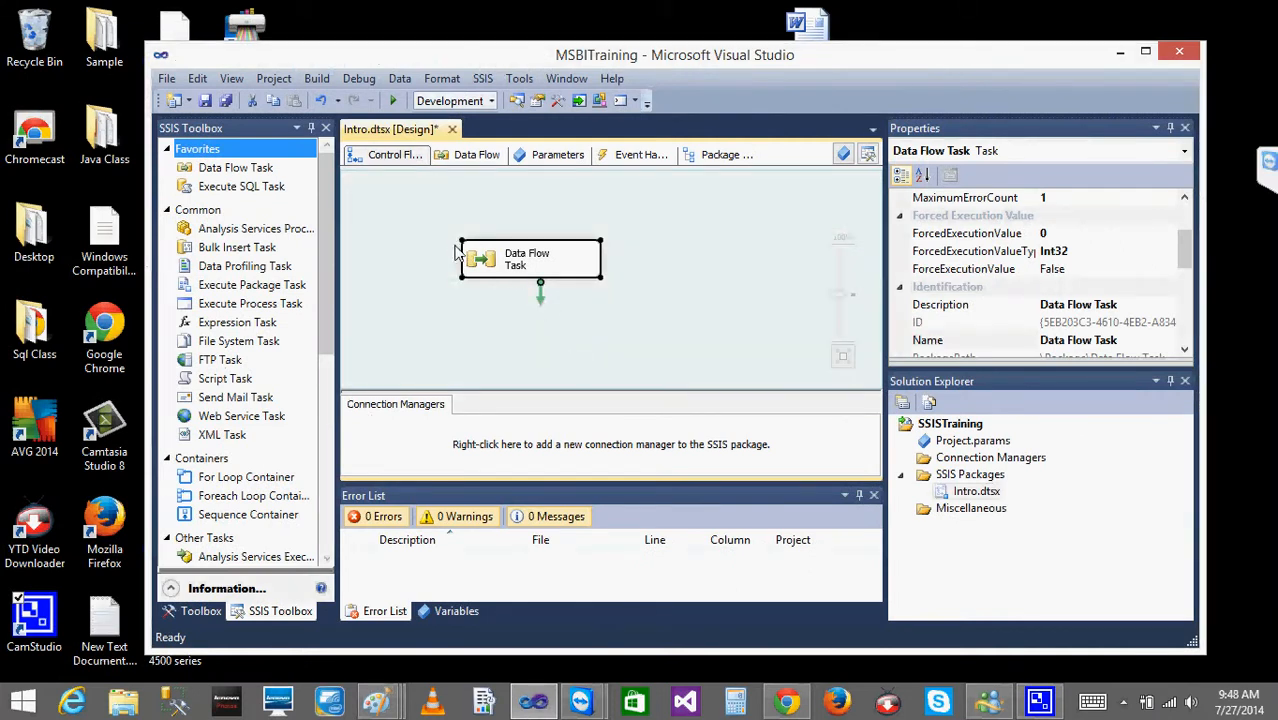
double_click(482, 258)
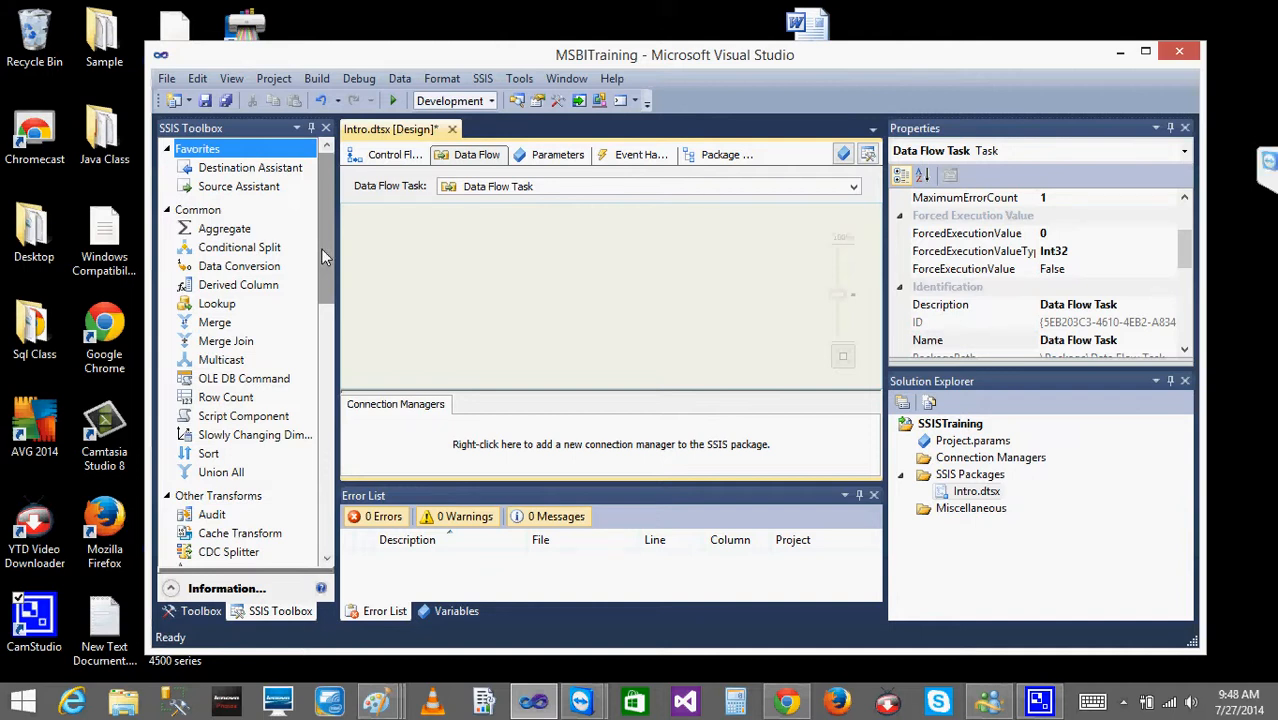
click(236, 190)
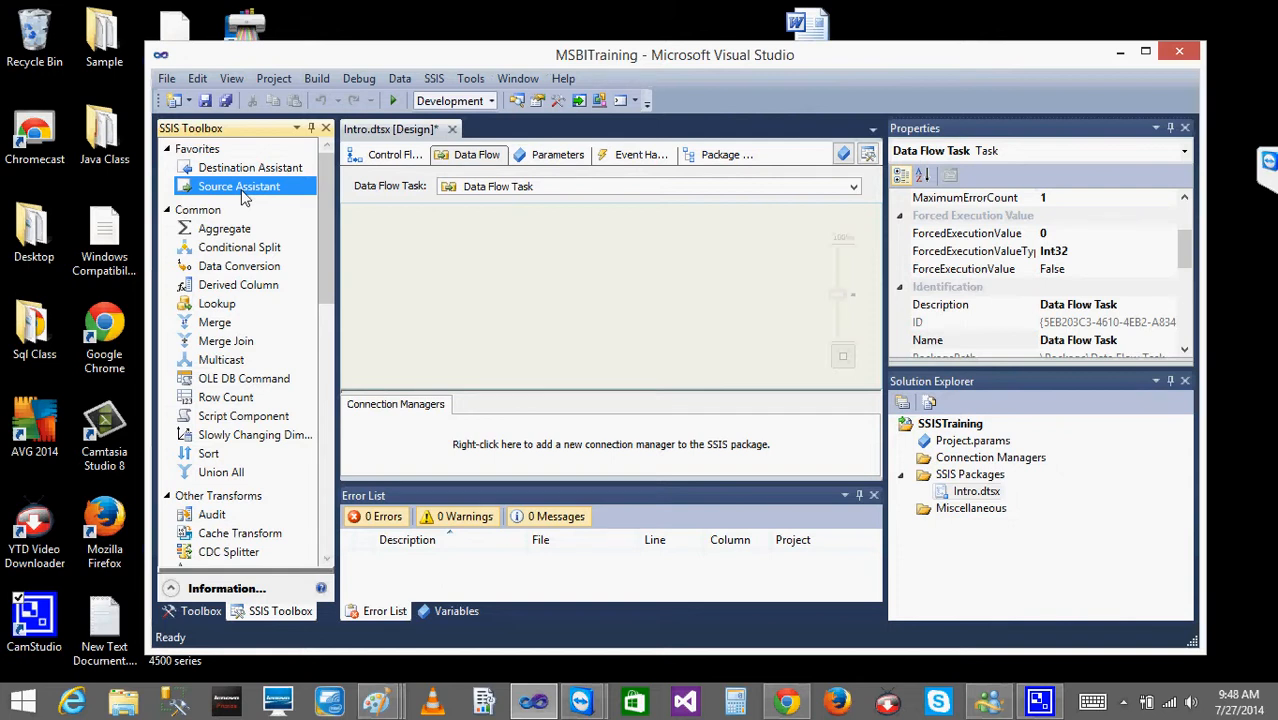
drag(243, 196, 472, 238)
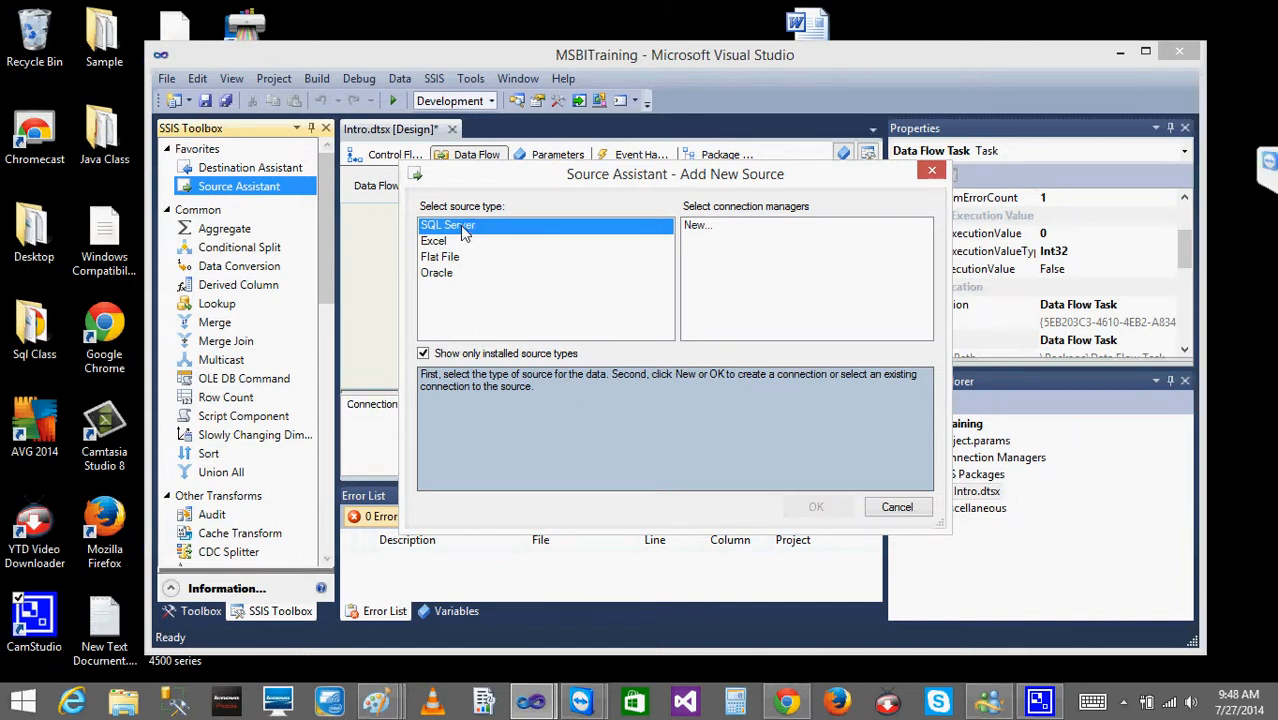
click(696, 228)
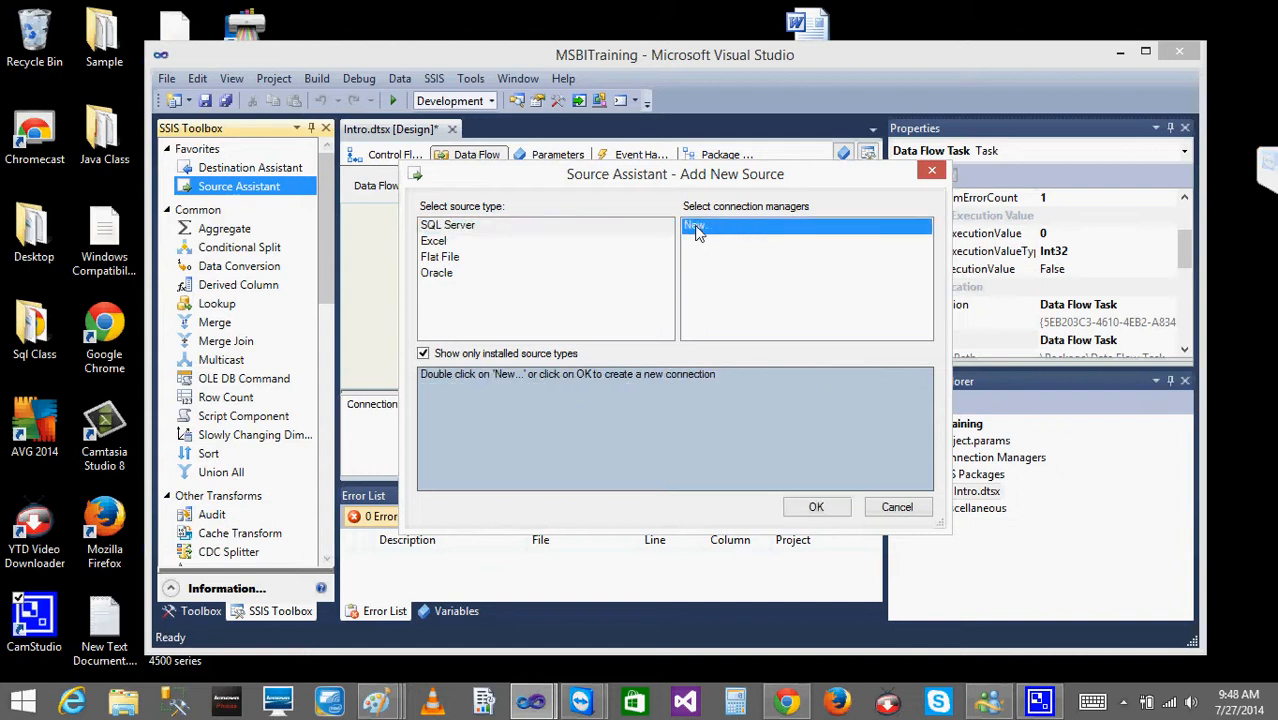
double_click(694, 228)
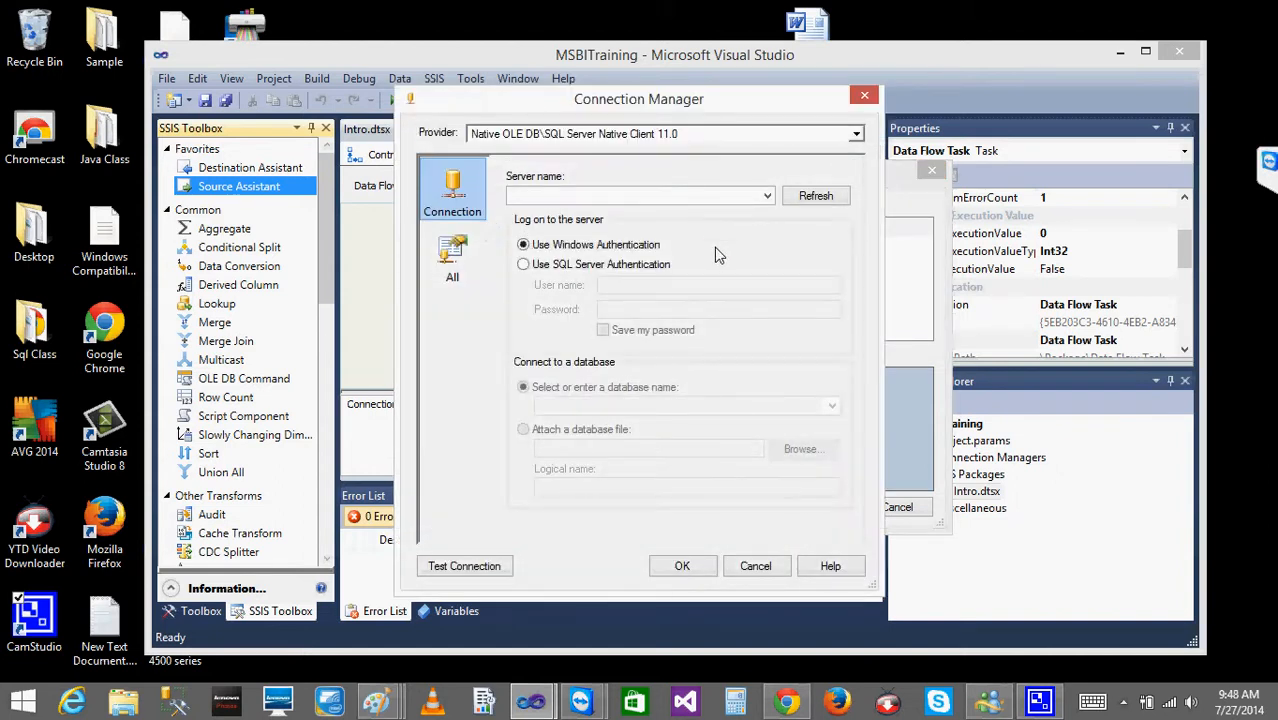
Set the connection's server name to BADDAMS, without the instance name
click(731, 196)
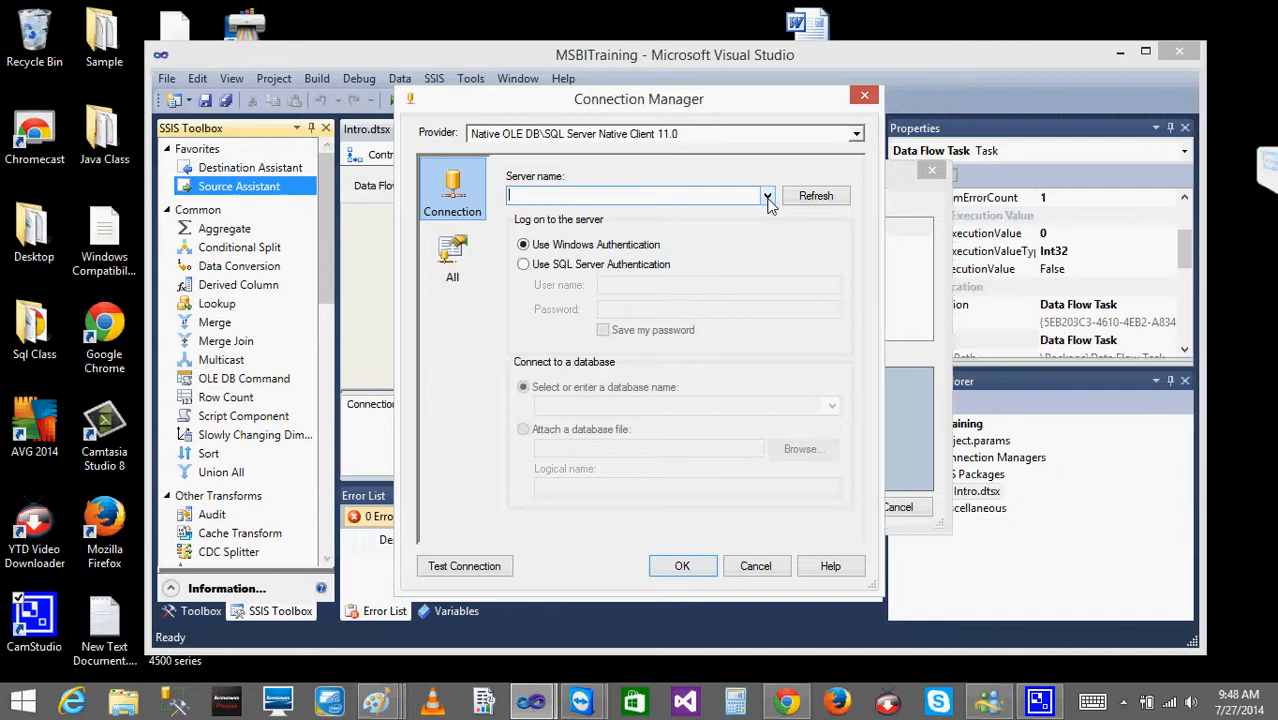
click(767, 197)
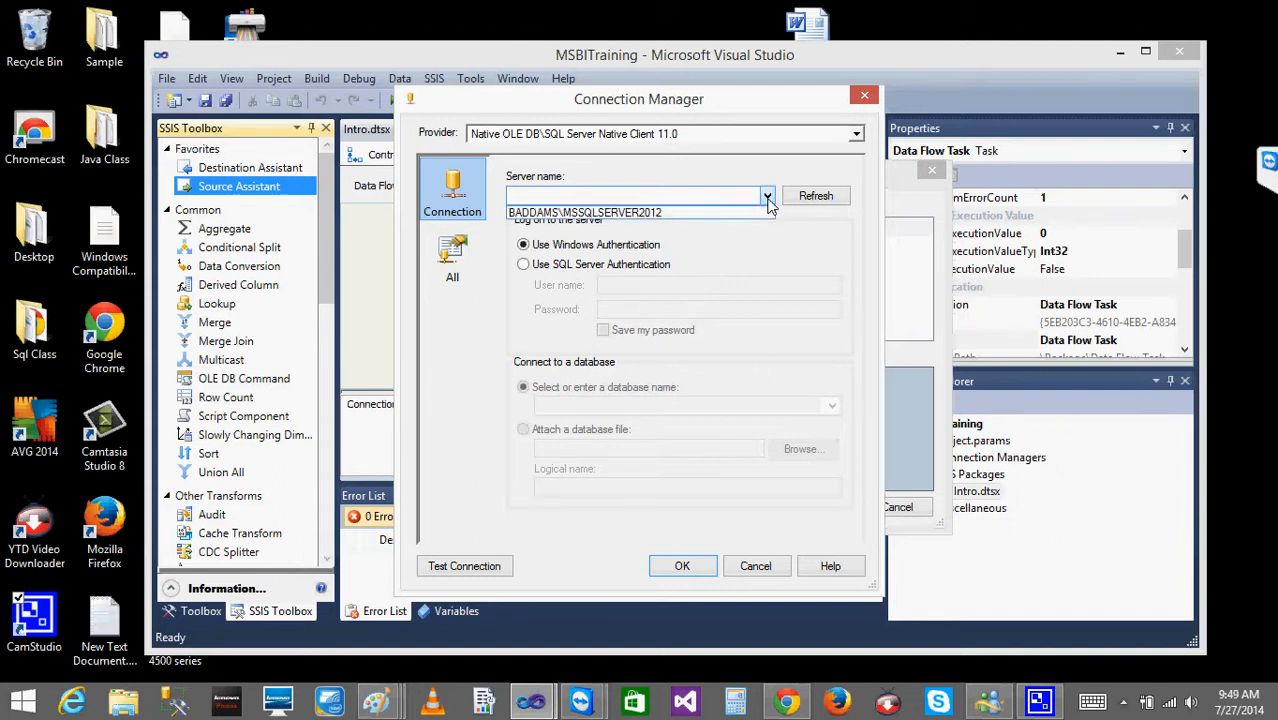
click(711, 211)
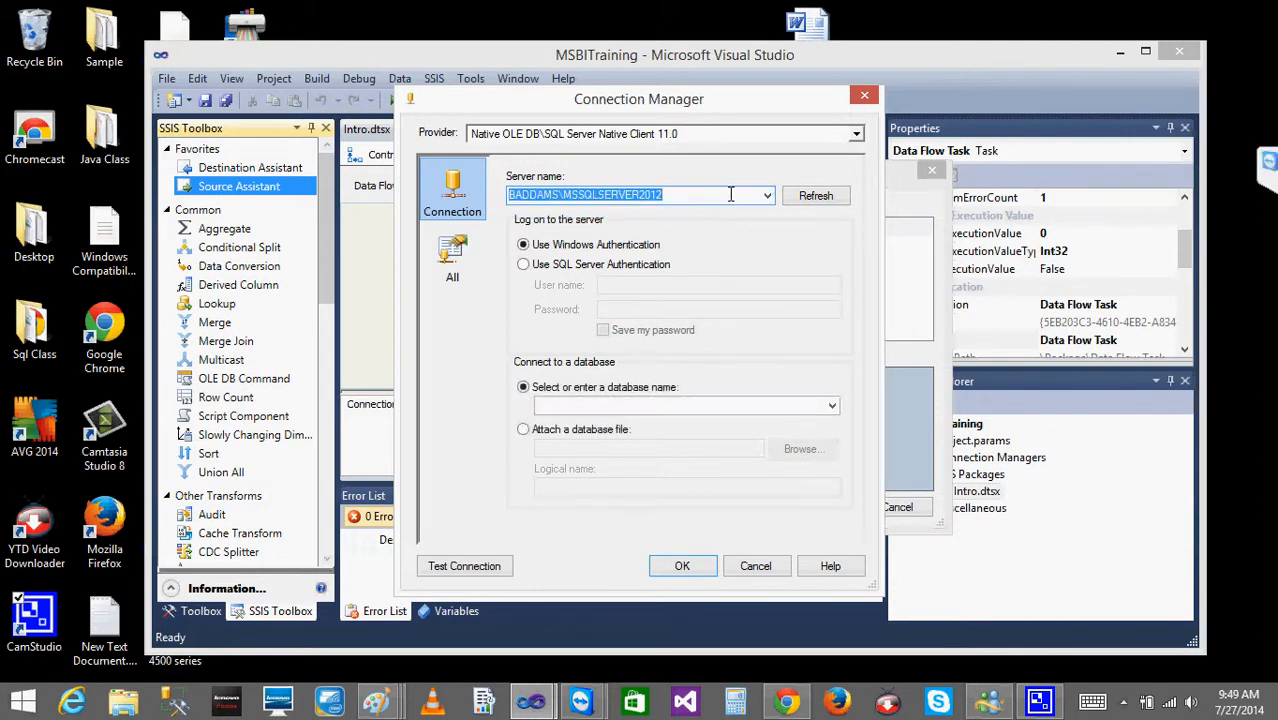
click(684, 195)
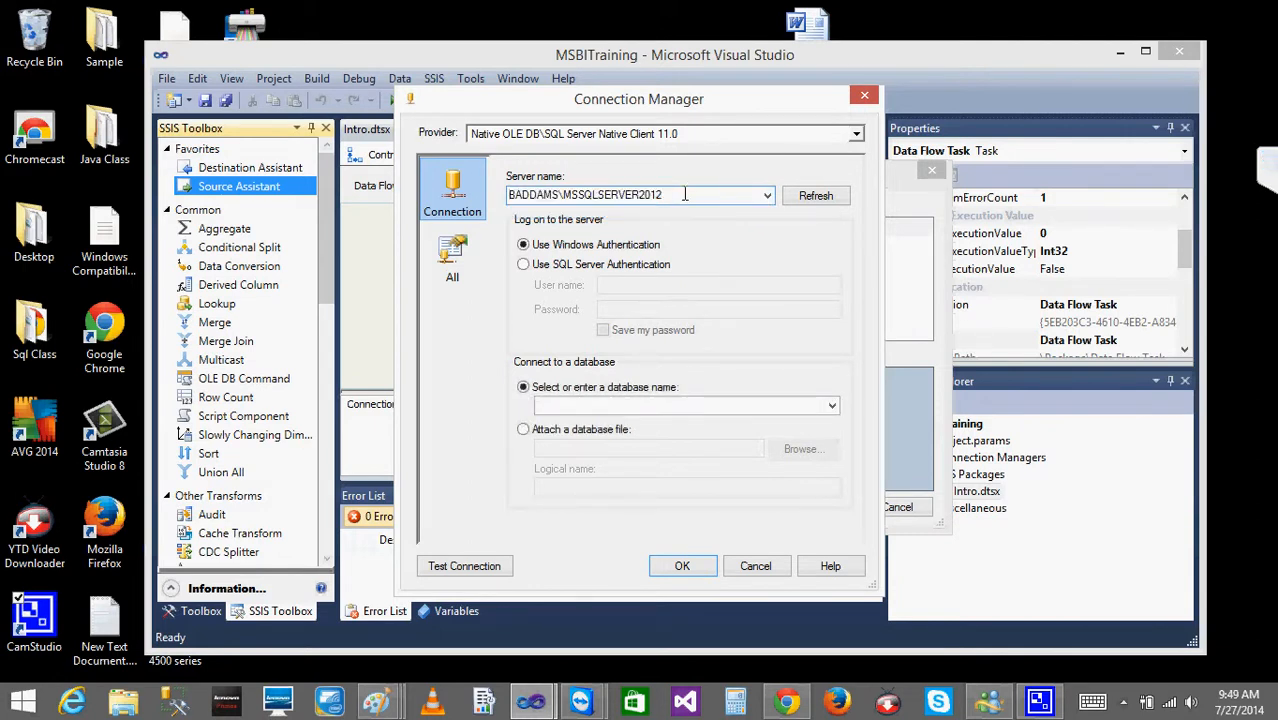
key(BackSpace)
key(BackSpace)
key(BackSpace)
key(BackSpace)
key(BackSpace)
key(BackSpace)
key(BackSpace)
key(BackSpace)
key(BackSpace)
key(BackSpace)
key(BackSpace)
key(BackSpace)
key(BackSpace)
key(BackSpace)
key(BackSpace)
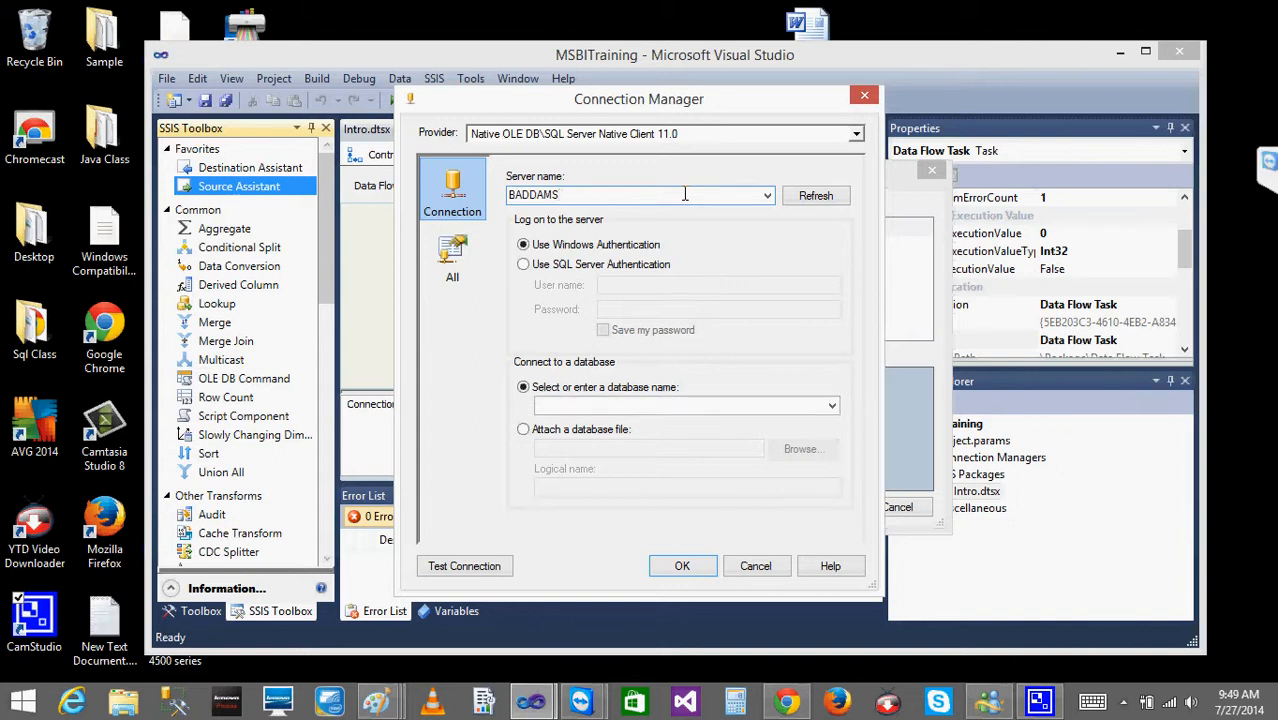
Choose the Test database, confirm the connection to create the OLE DB source, and select the new connection manager
click(831, 406)
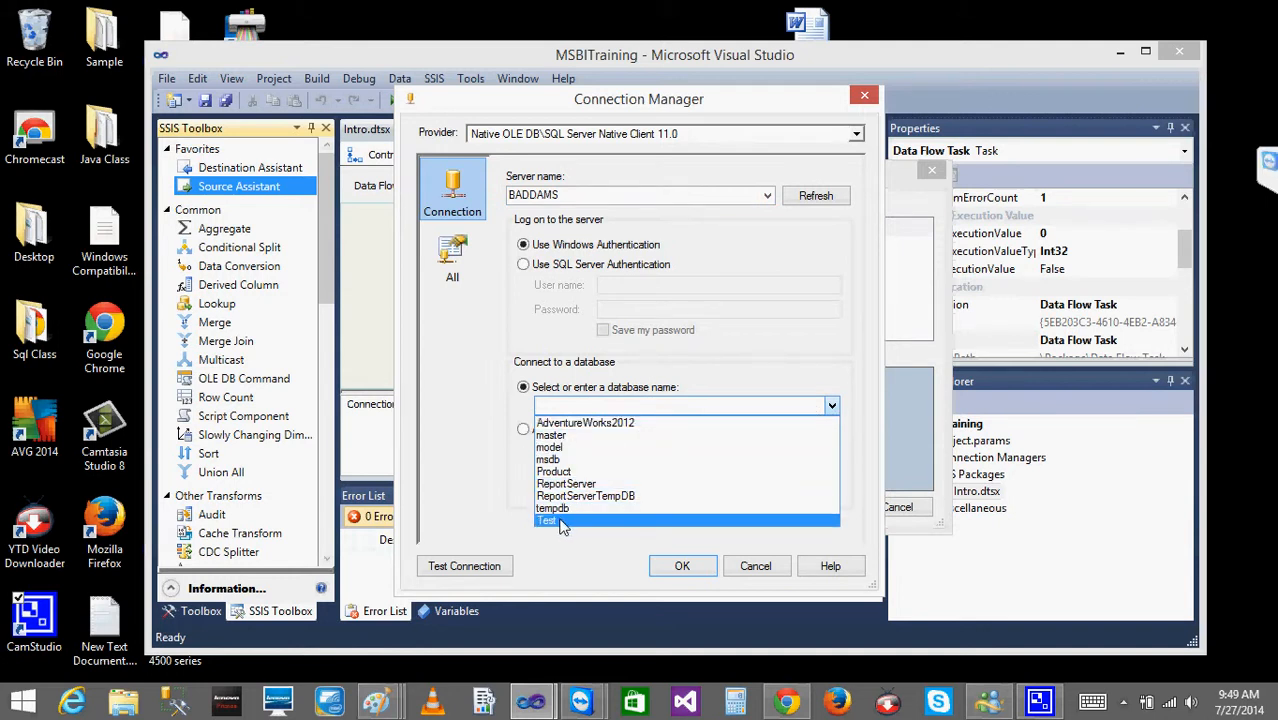
click(561, 521)
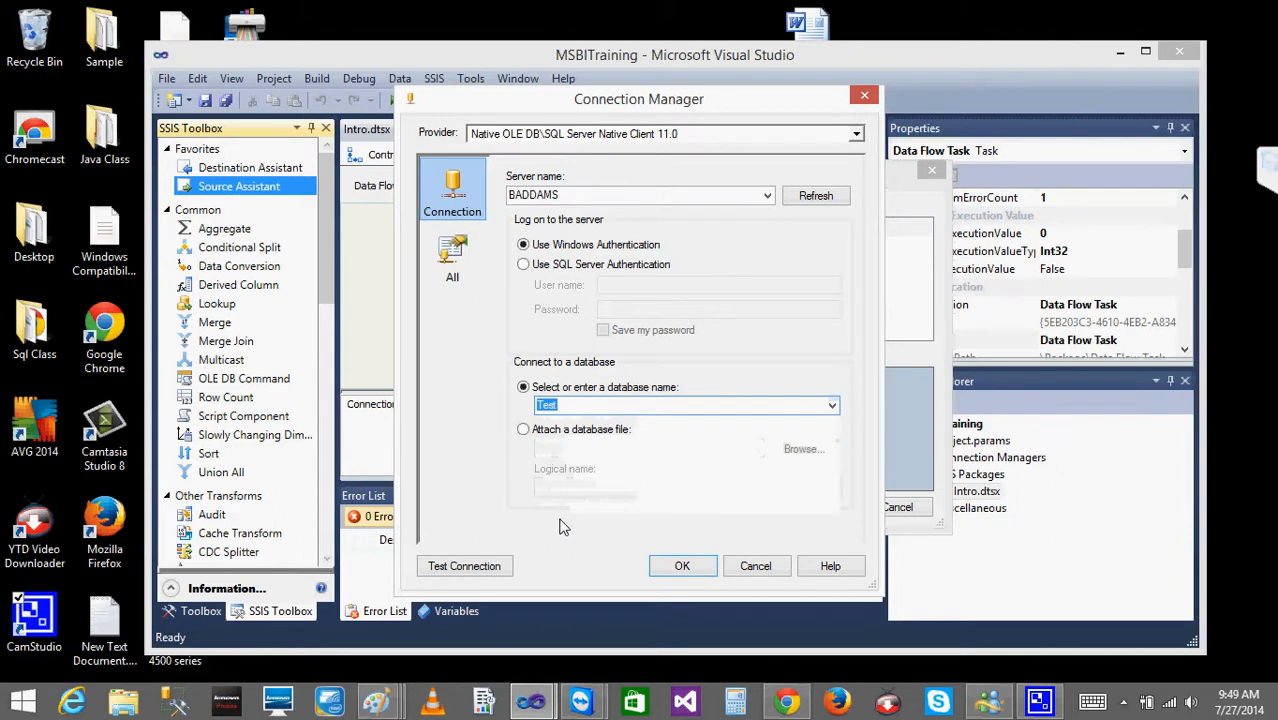
click(682, 566)
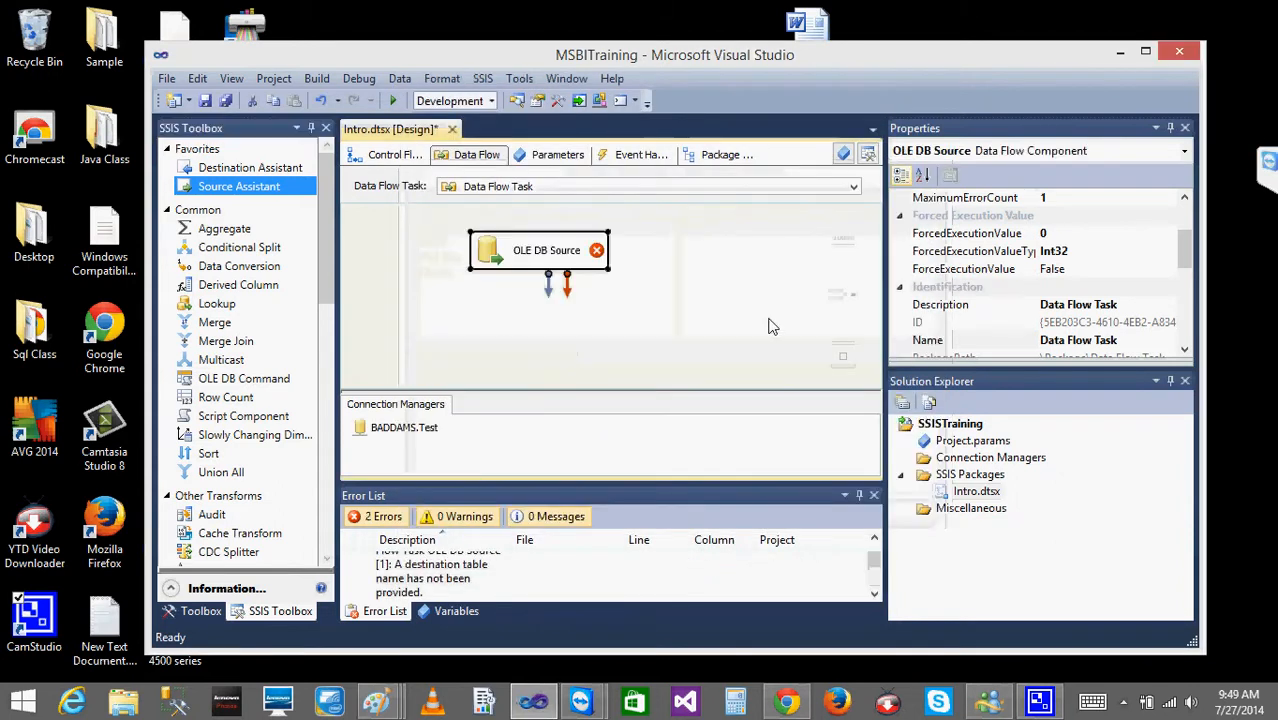
click(420, 430)
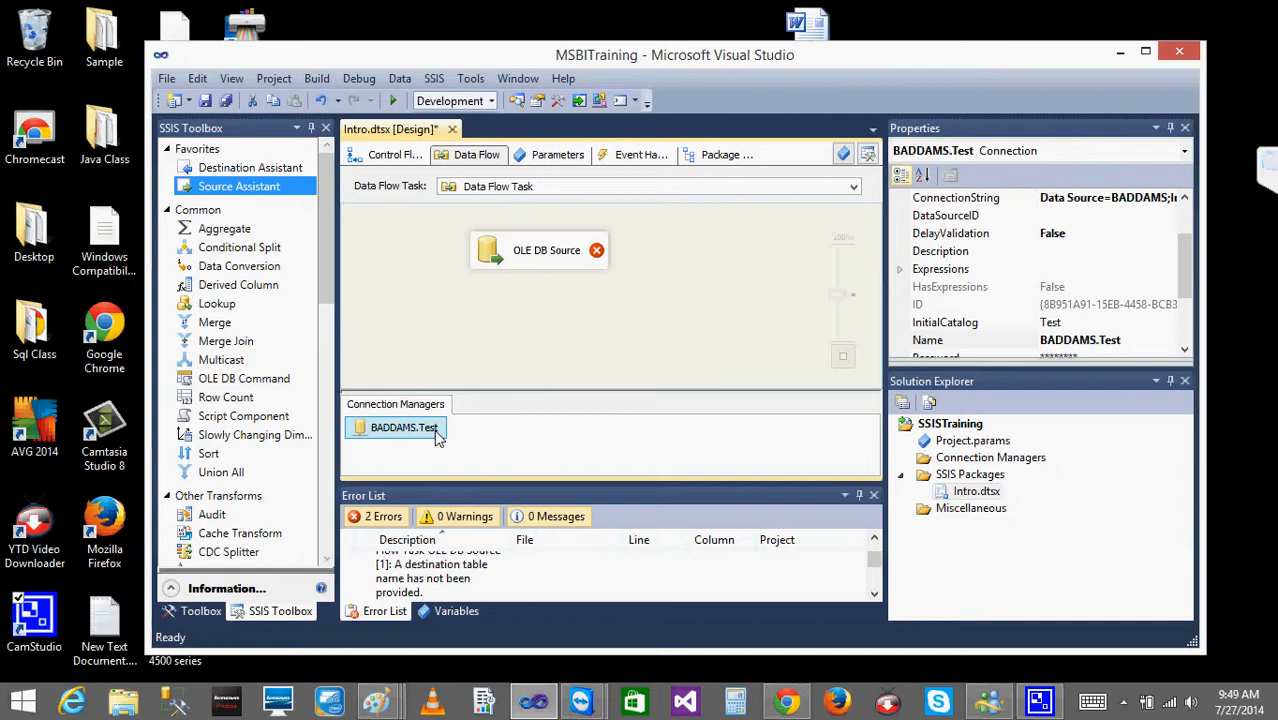
Add a second OLE DB Source from the Other Sources group beside the existing one in the data flow
click(488, 328)
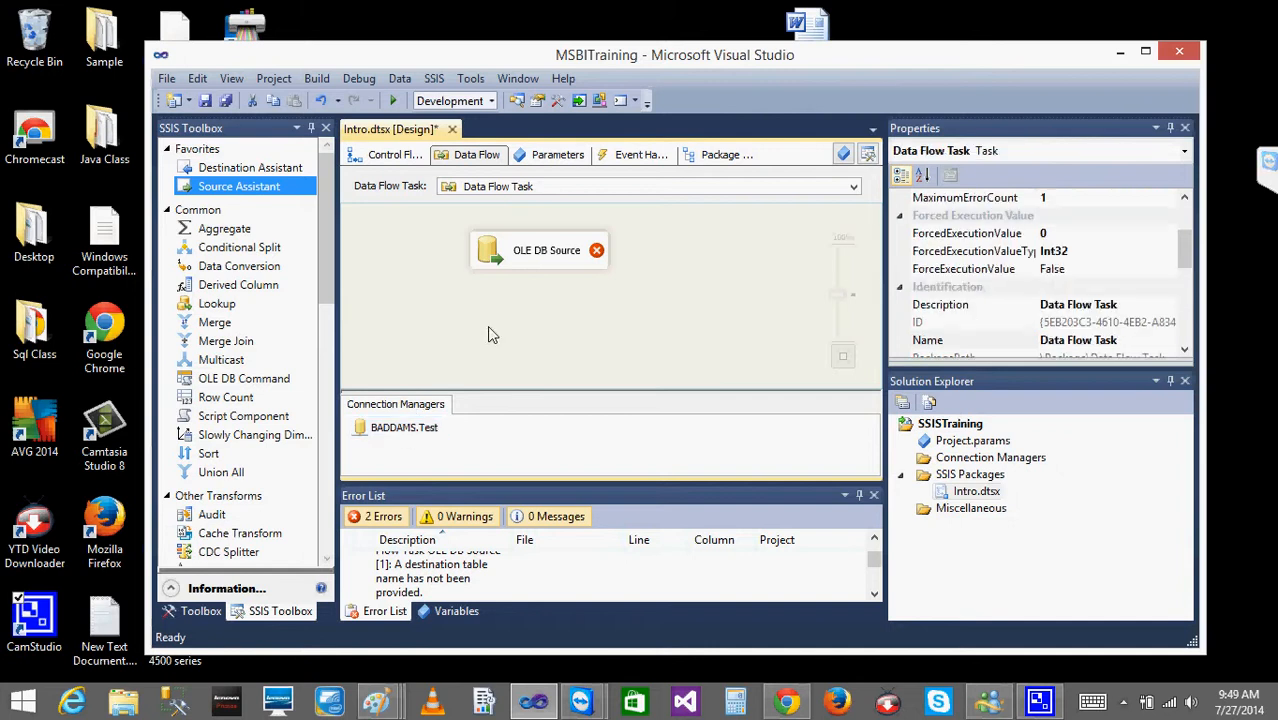
click(518, 261)
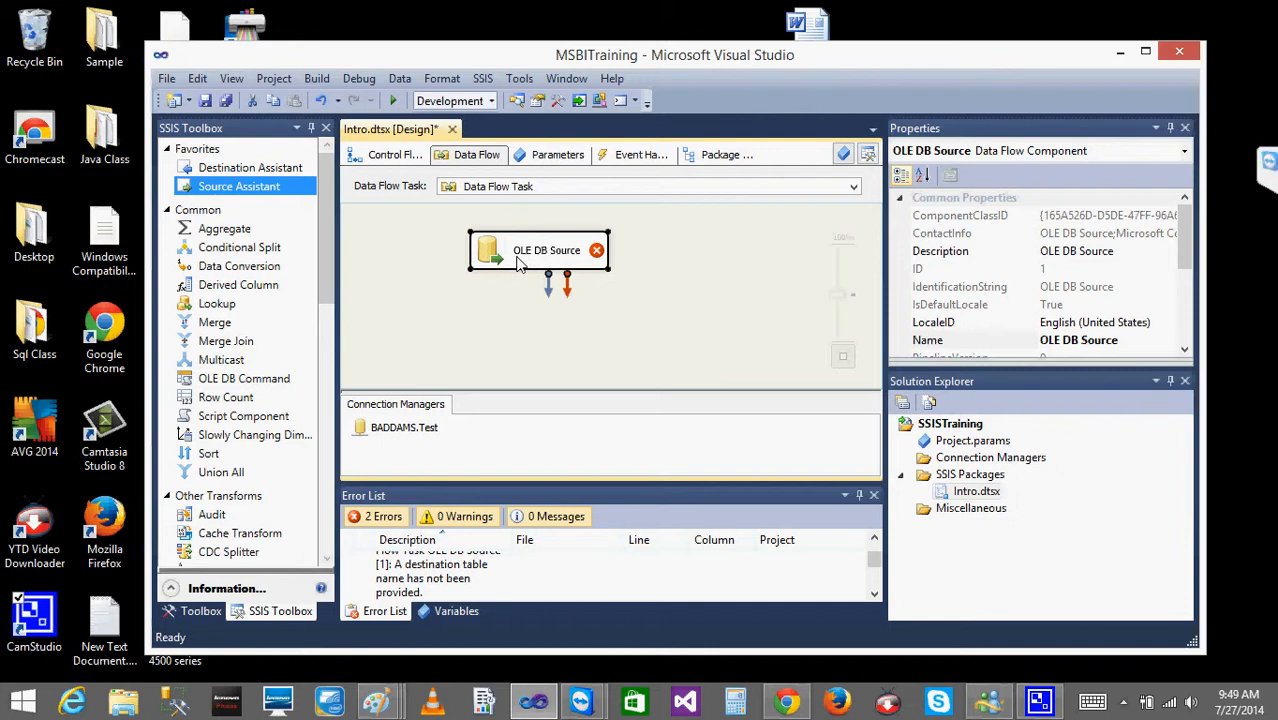
click(325, 266)
drag(325, 266, 327, 486)
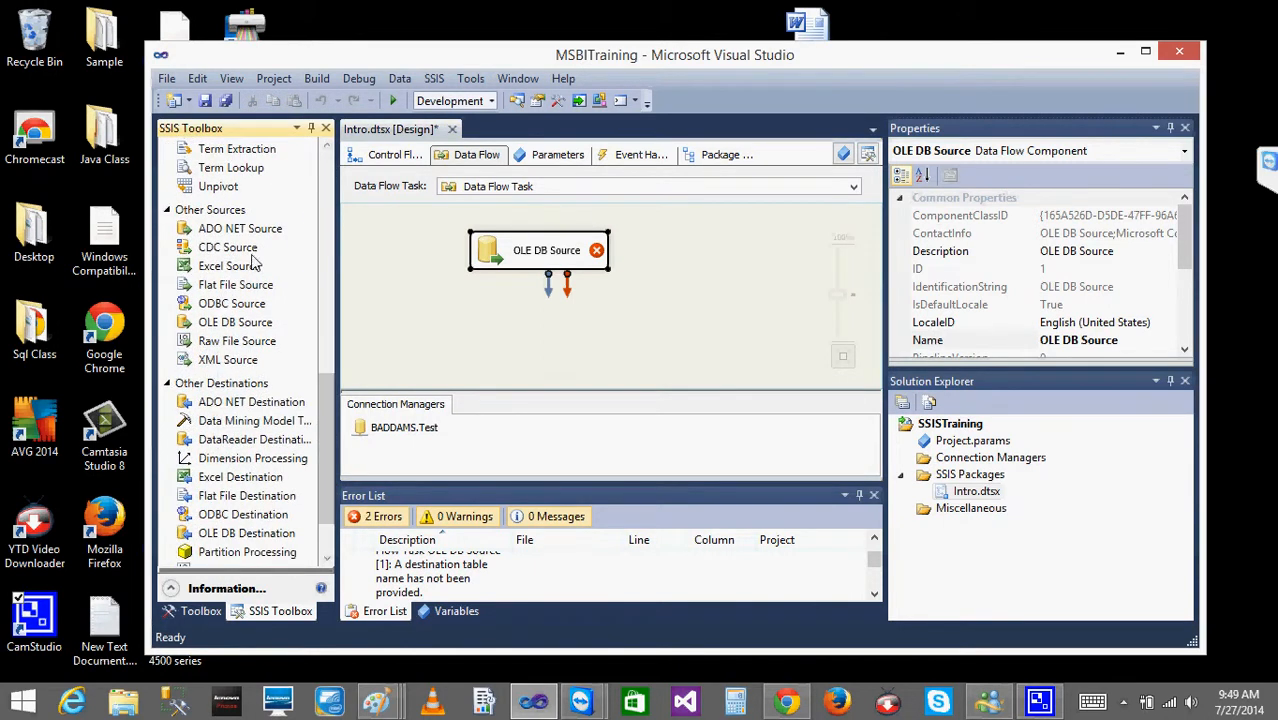
drag(250, 322, 668, 244)
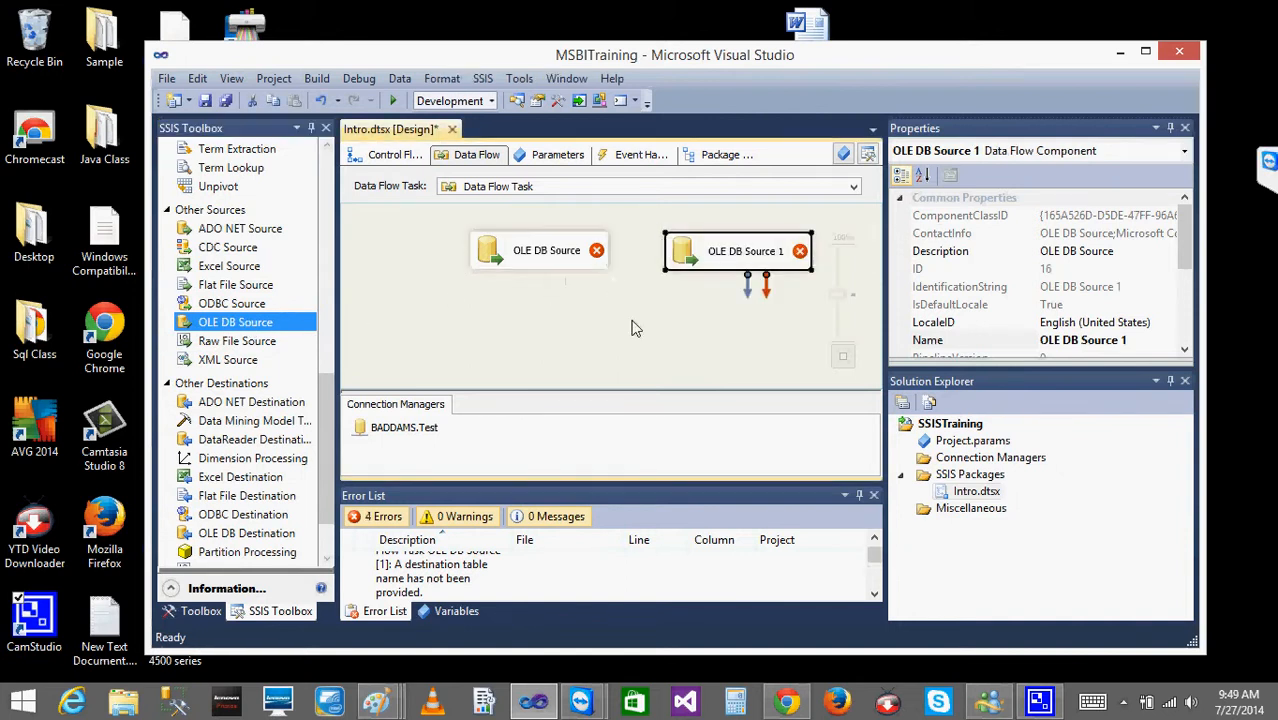
Delete the original OLE DB Source and move the remaining one toward the middle of the data flow
click(523, 248)
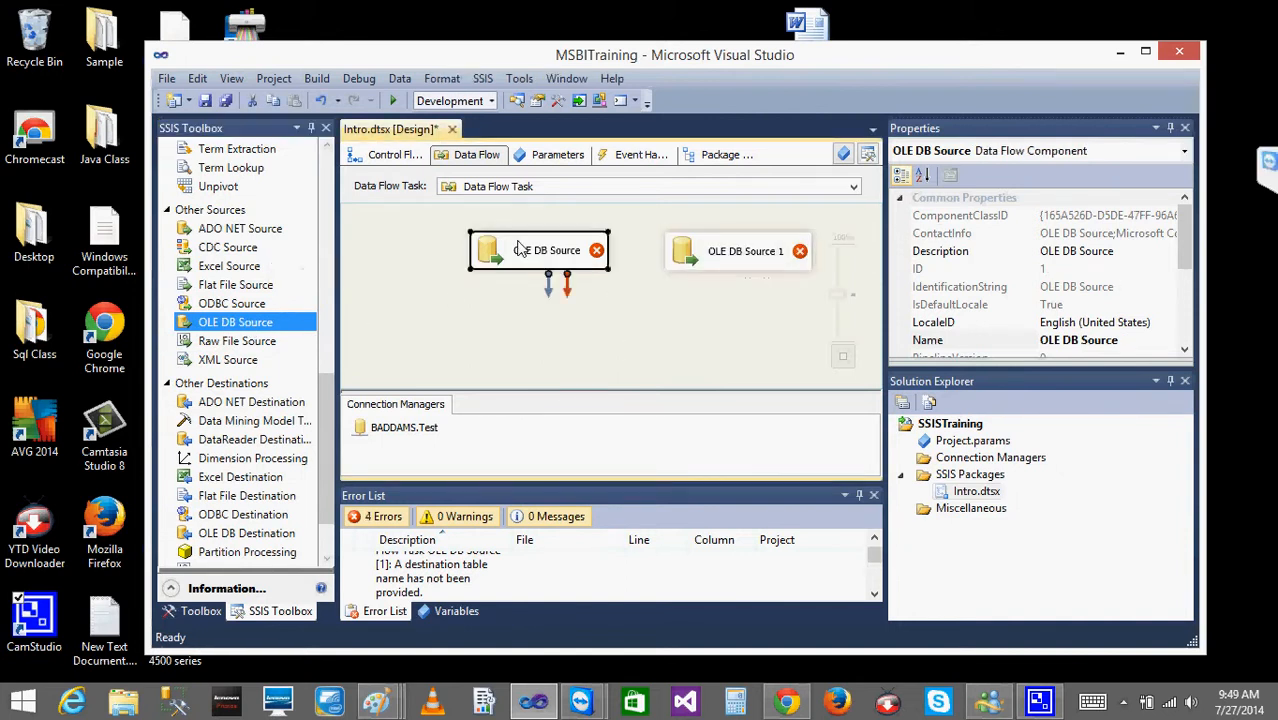
key(Delete)
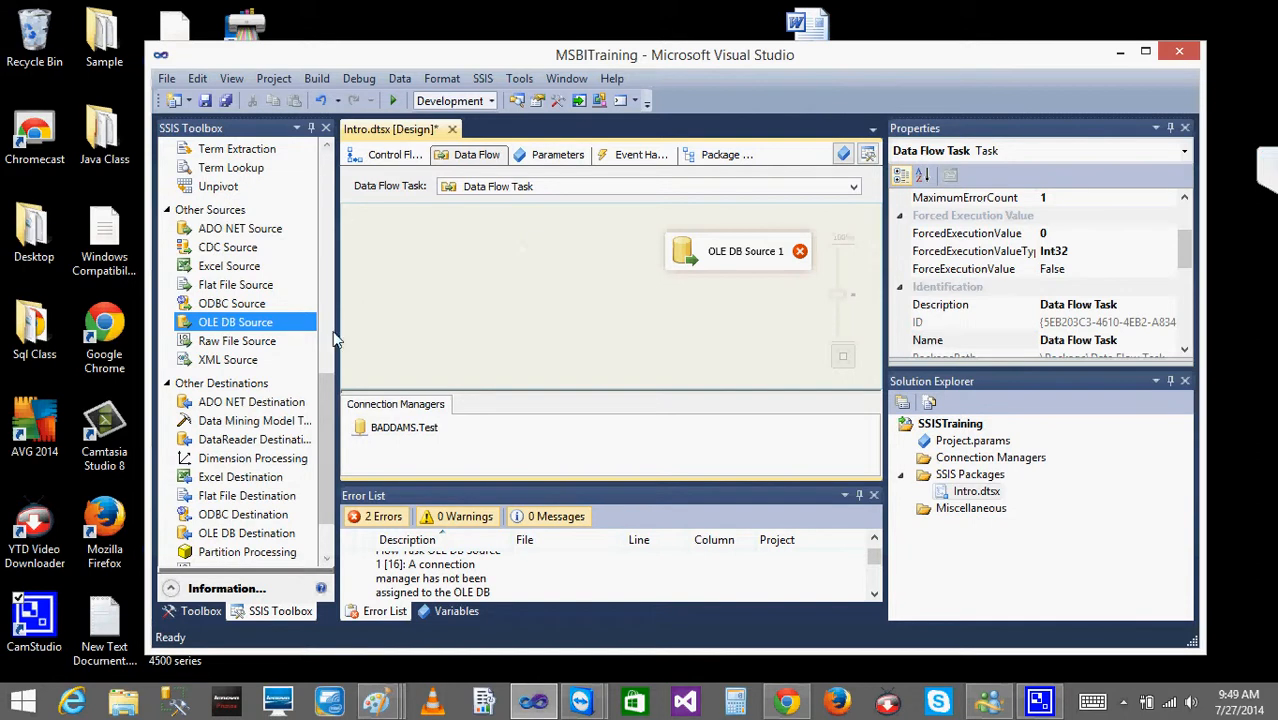
drag(331, 431, 331, 431)
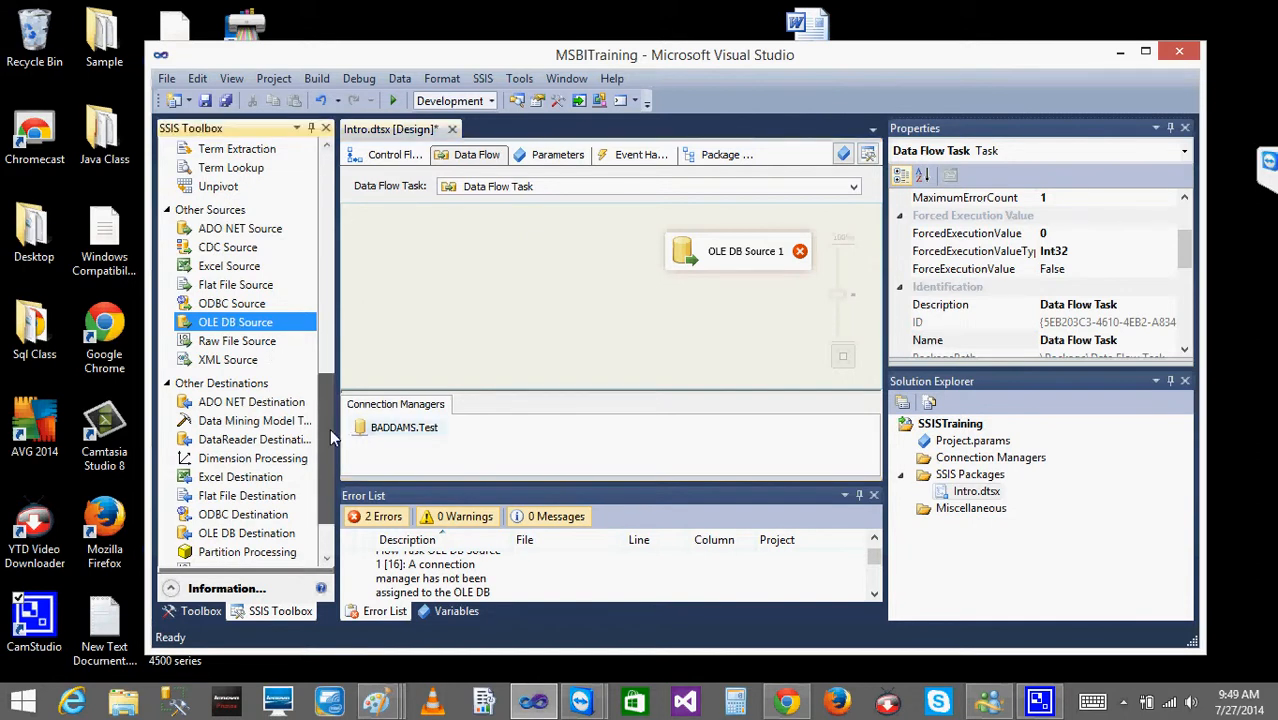
scroll(331, 431, down, 2)
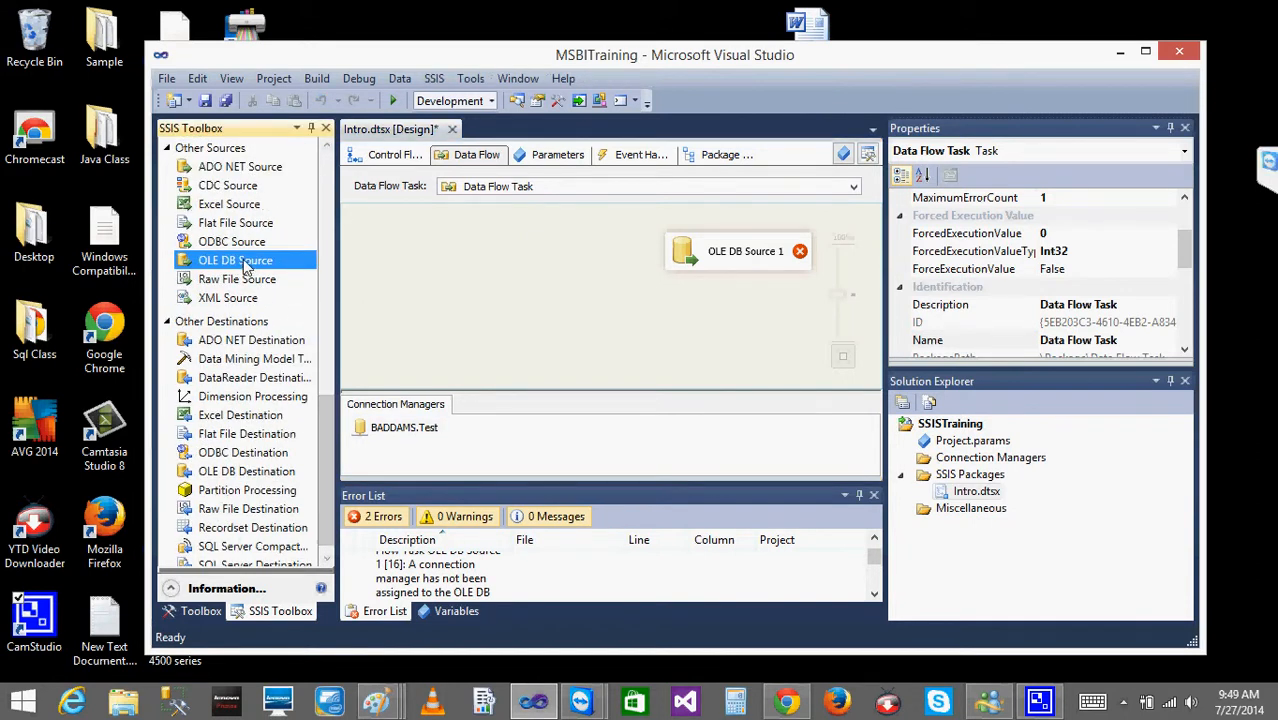
drag(693, 257, 558, 257)
click(432, 282)
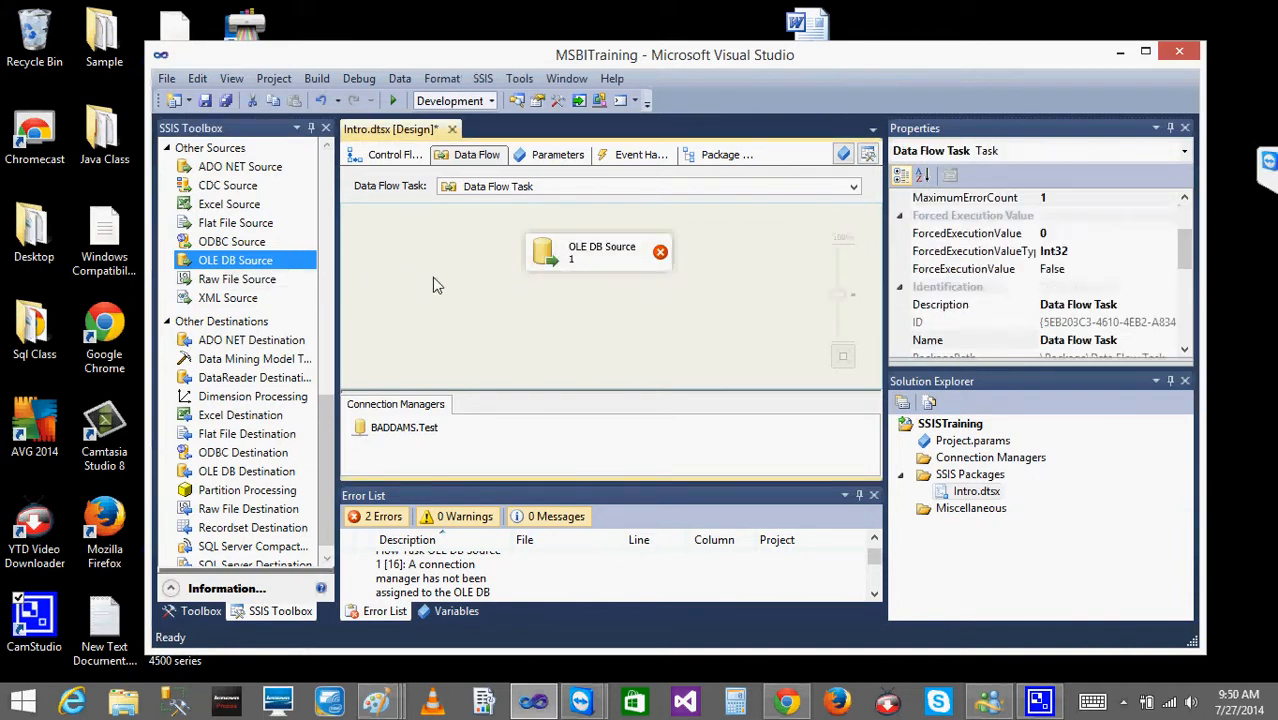
click(592, 256)
click(600, 252)
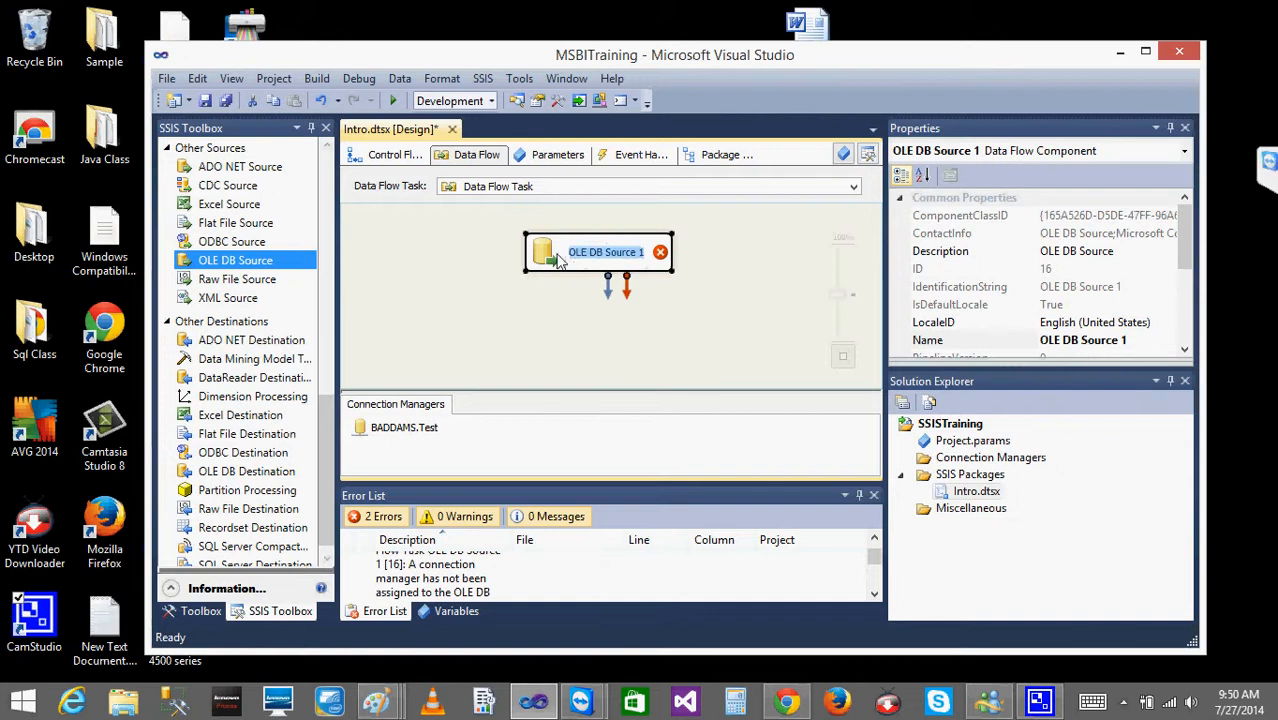
click(494, 271)
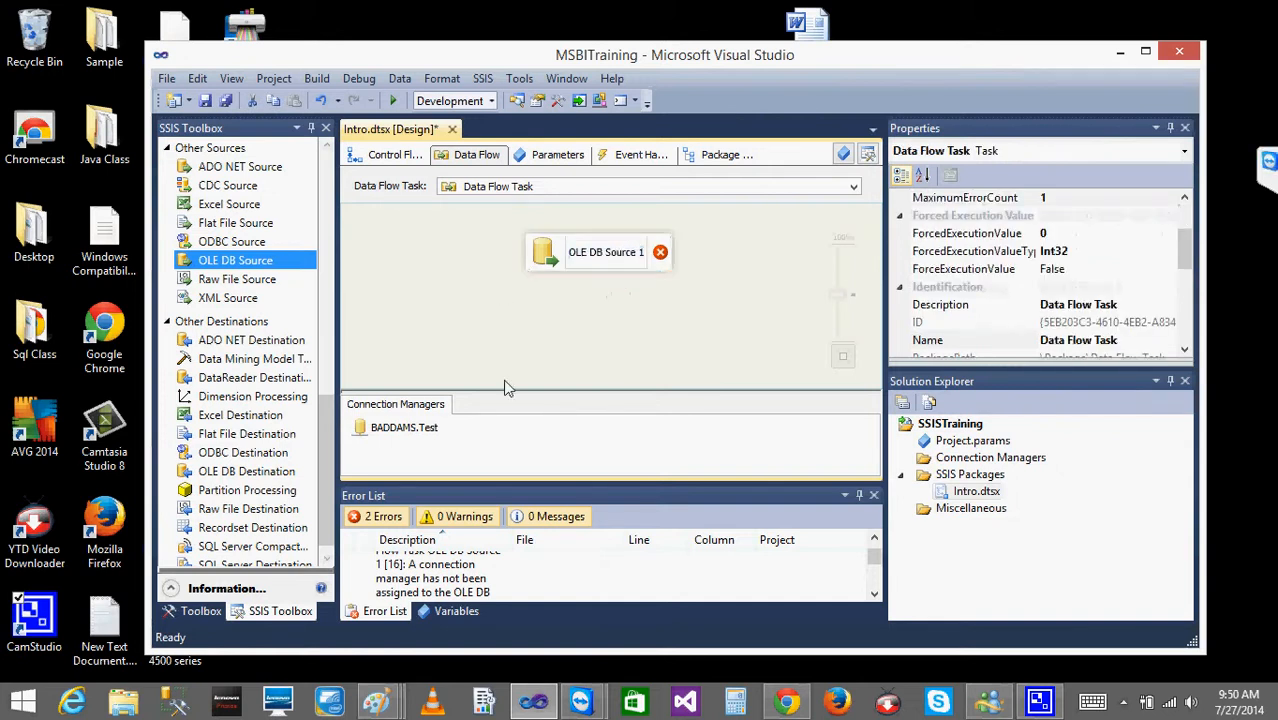
Delete the BADDAMS.Test connection manager and the remaining OLE DB Source to empty the data flow
click(398, 437)
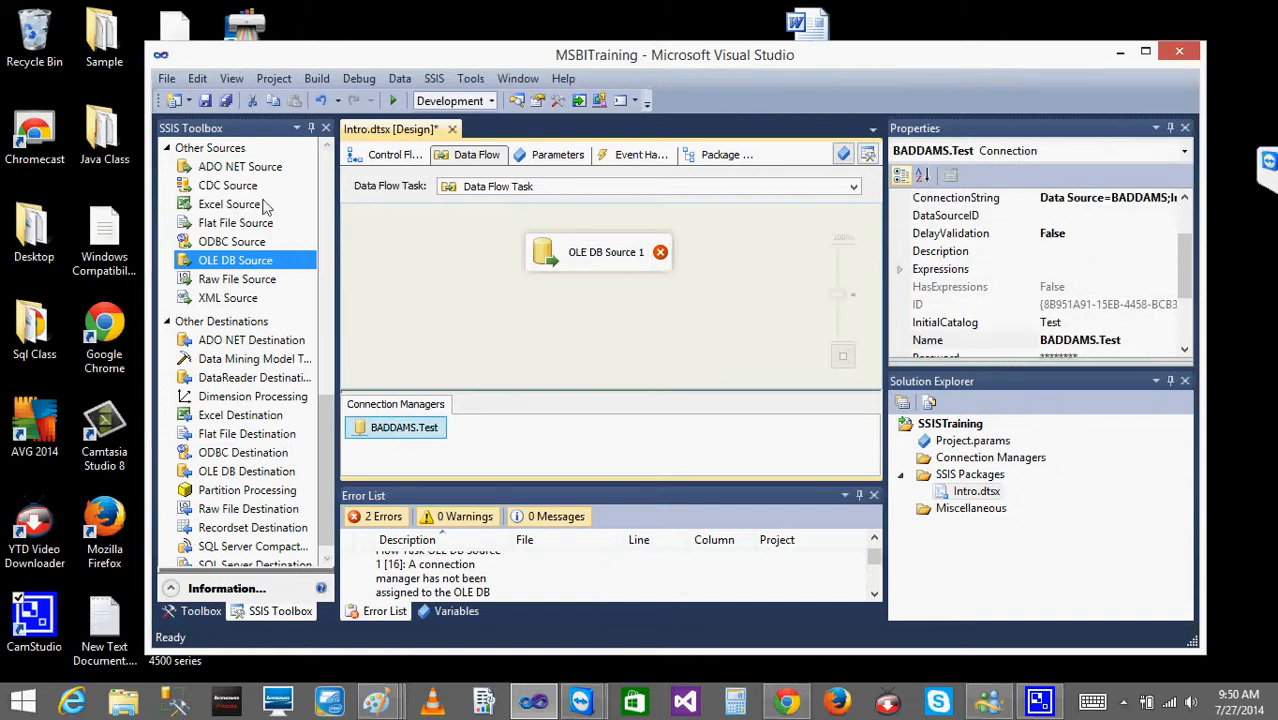
drag(326, 458, 358, 203)
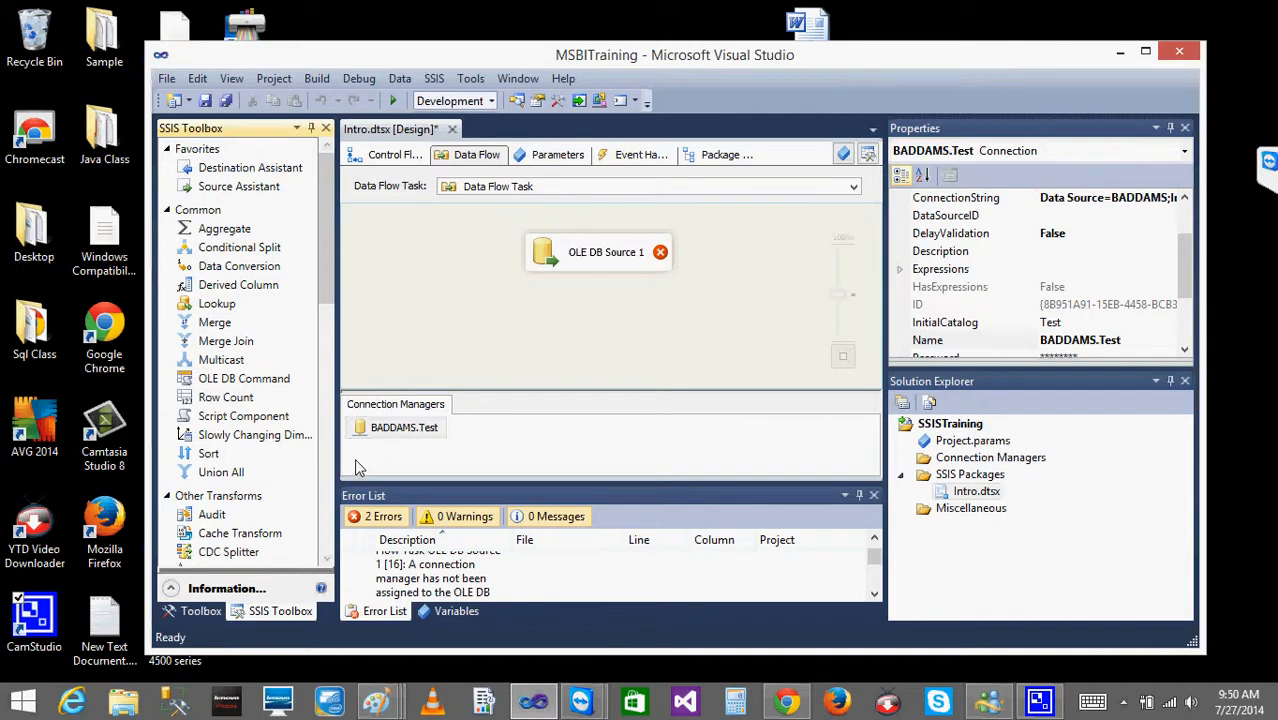
click(385, 432)
right_click(385, 432)
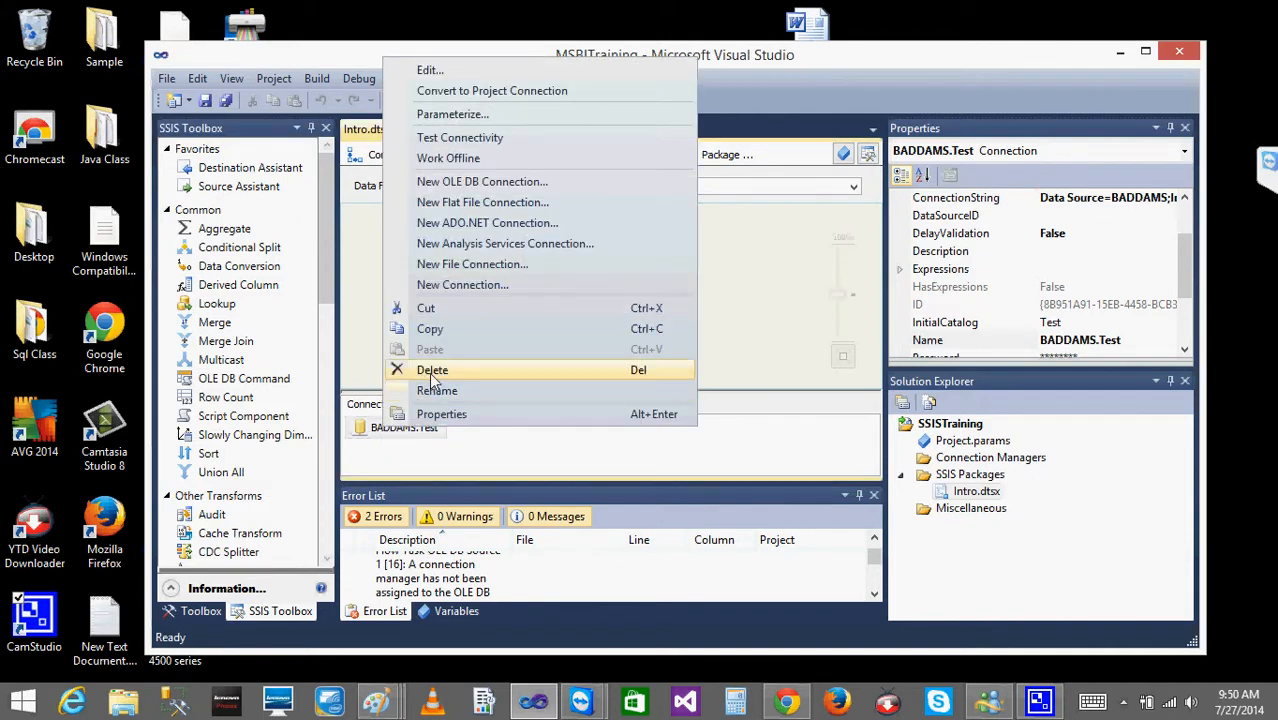
click(432, 367)
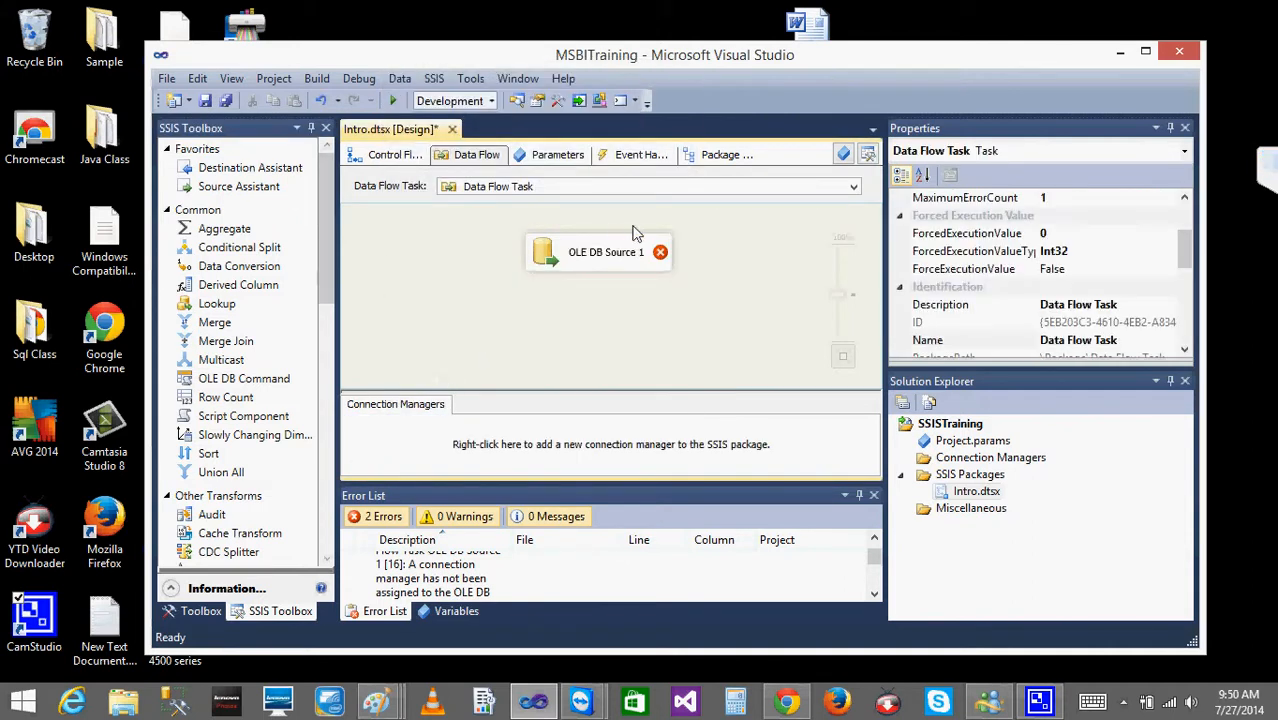
click(592, 258)
key(Delete)
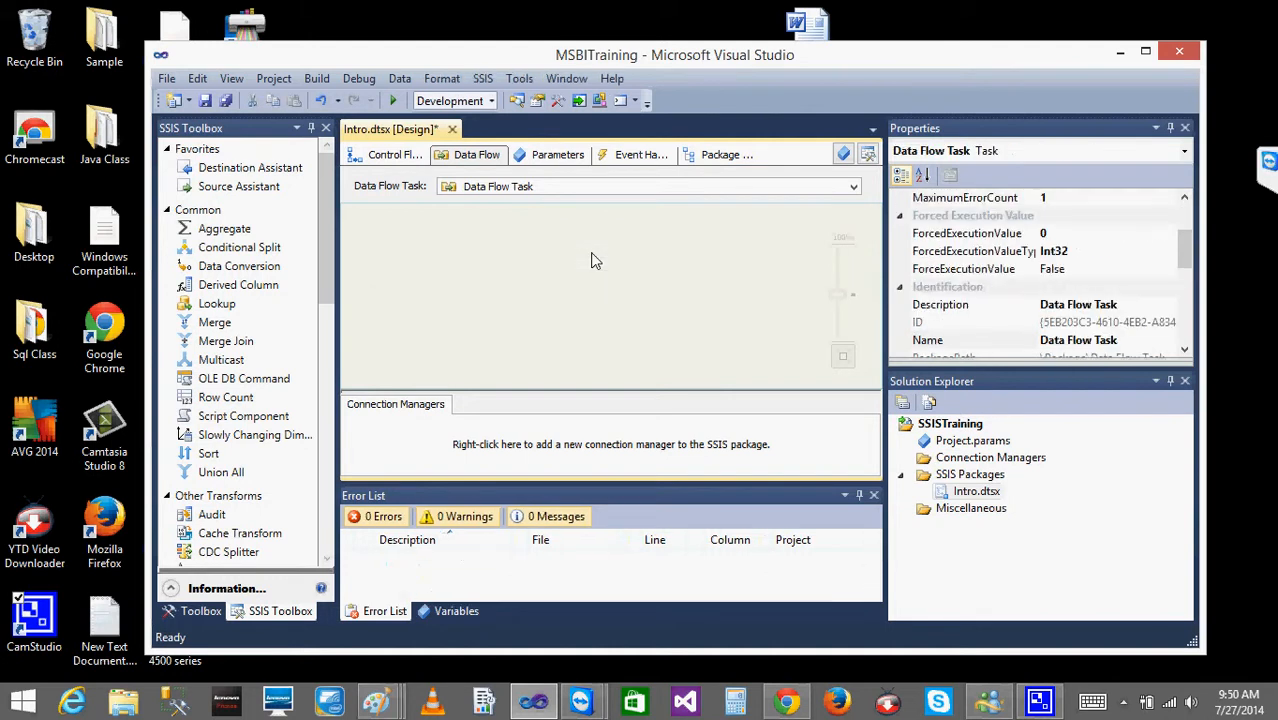
Add a fresh OLE DB Source to the empty data flow
drag(336, 229, 313, 404)
drag(240, 478, 594, 290)
drag(325, 367, 339, 191)
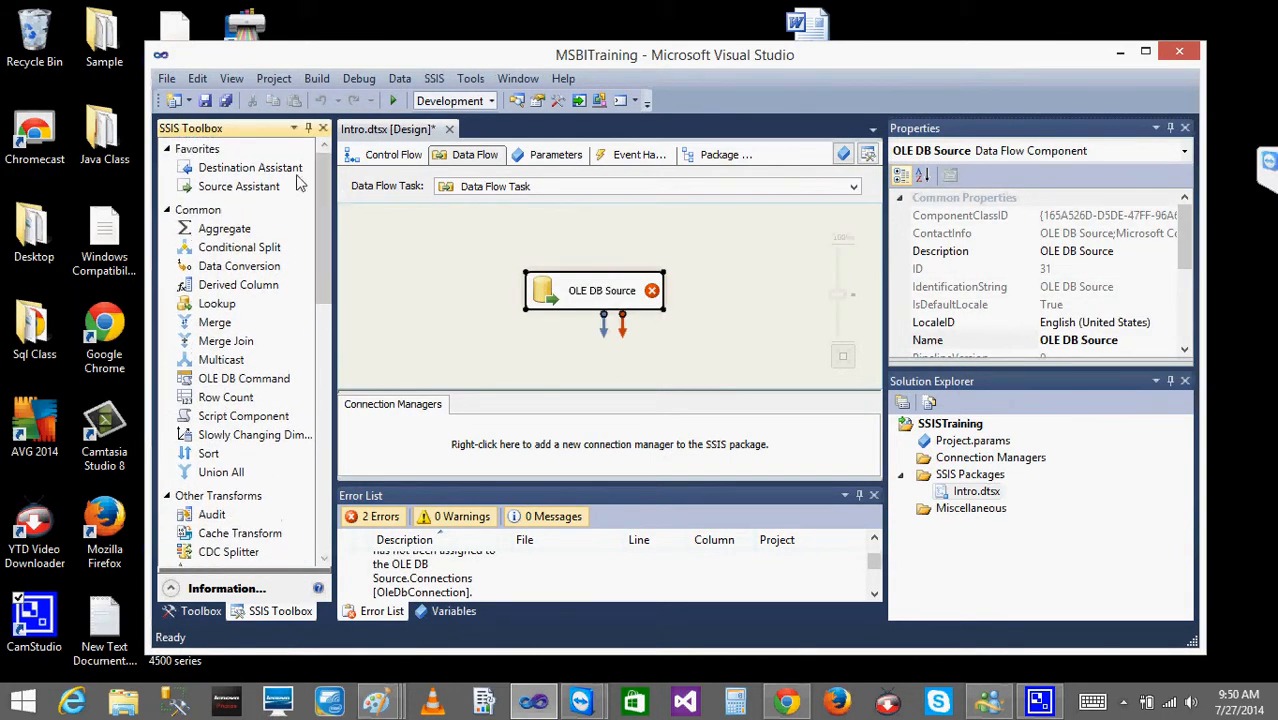
Collapse the Common, Other Transforms, Other Destinations, Other Sources and Favorites groups in the SSIS Toolbox
click(248, 192)
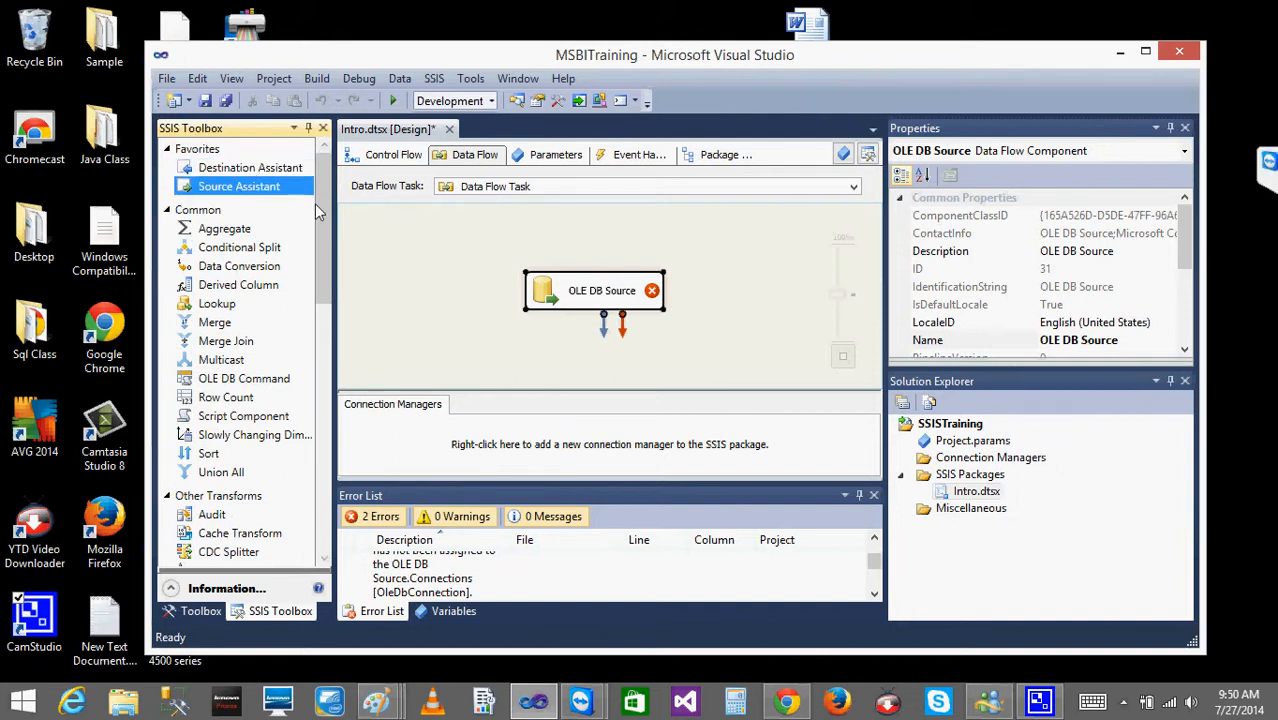
drag(320, 221, 328, 190)
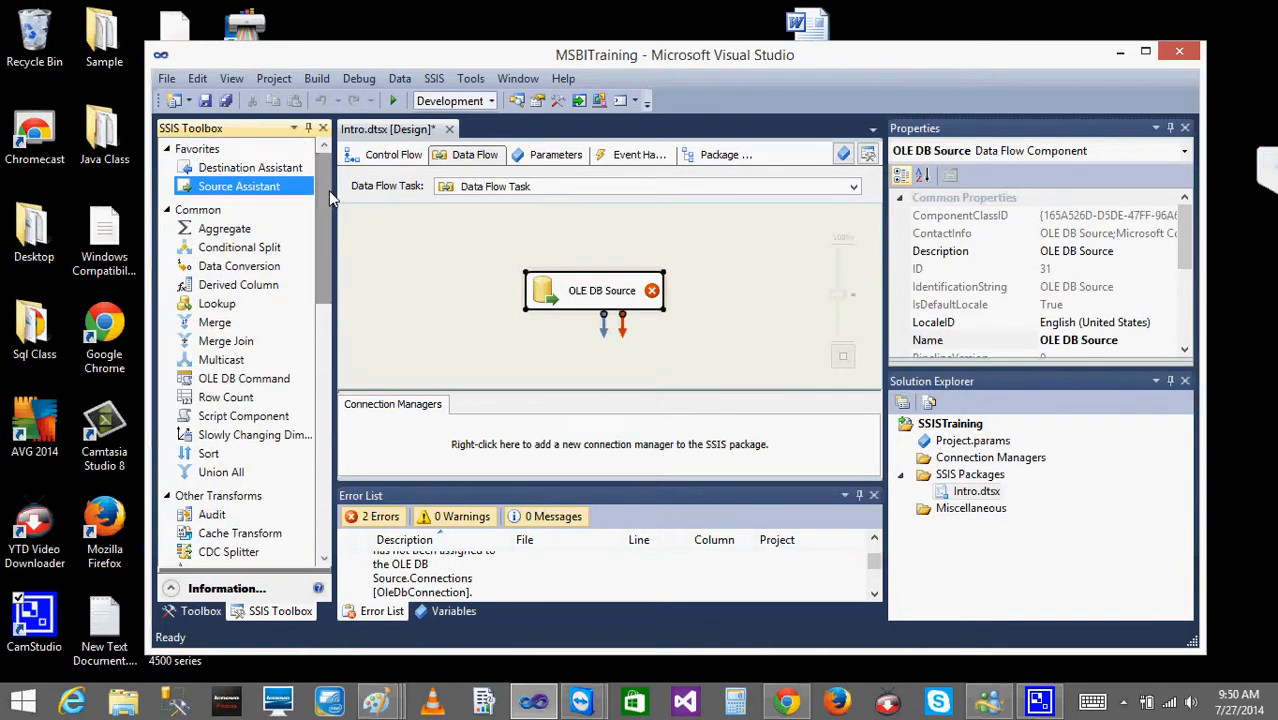
click(168, 211)
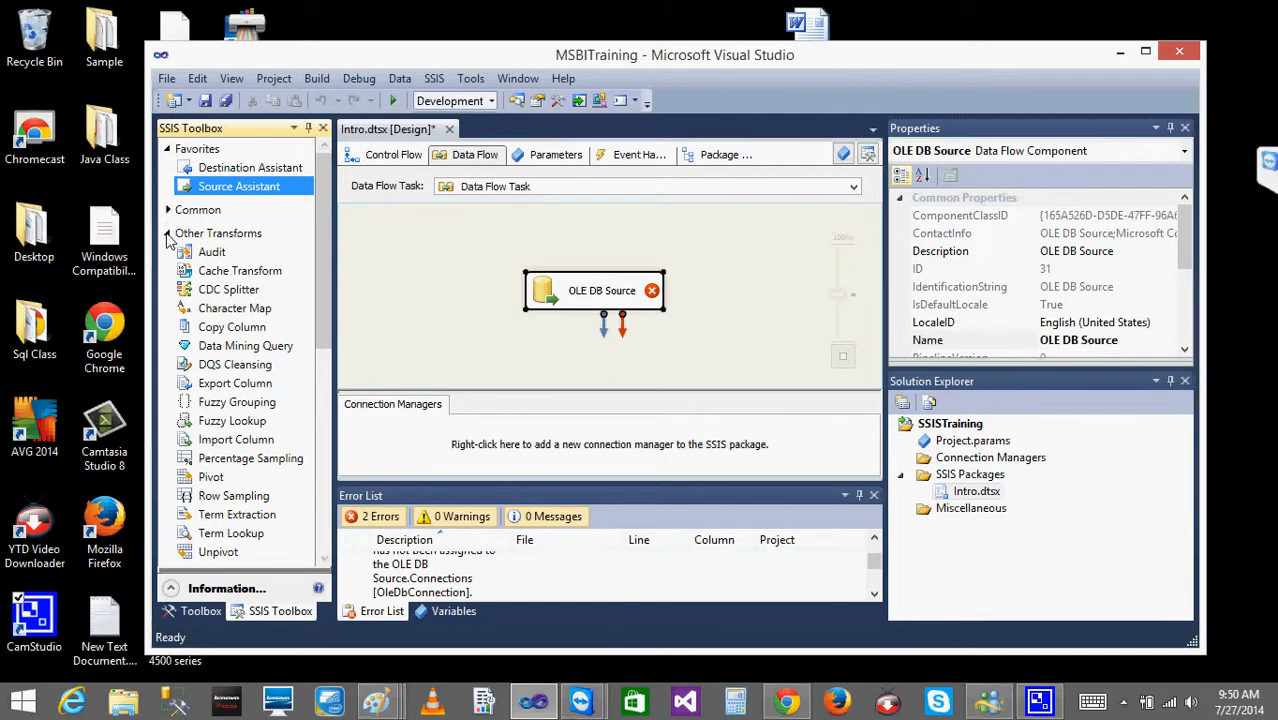
click(167, 234)
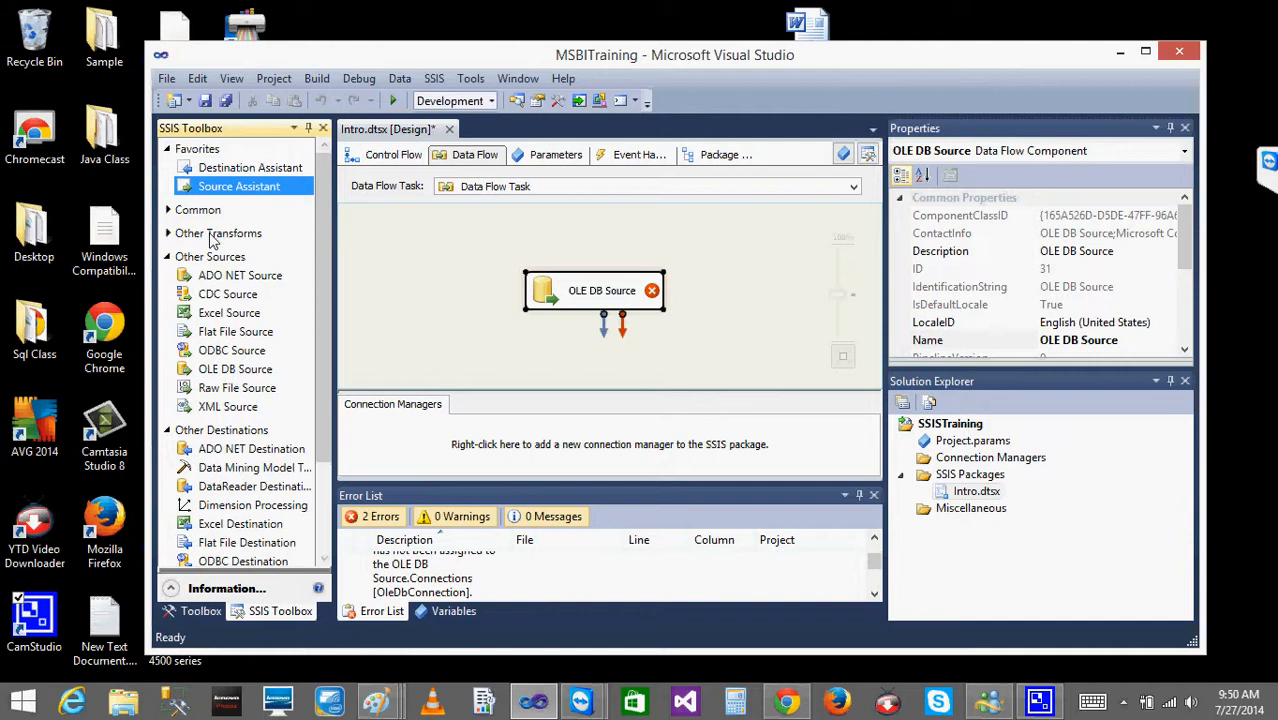
click(205, 260)
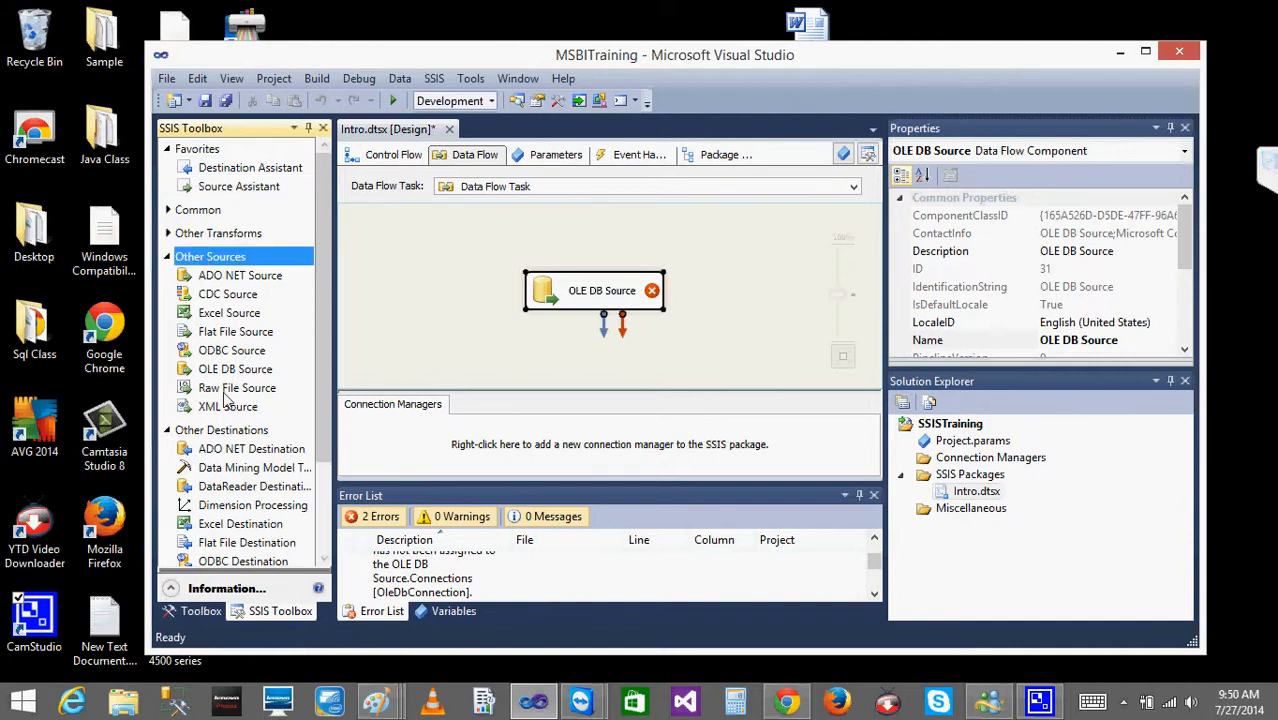
click(168, 431)
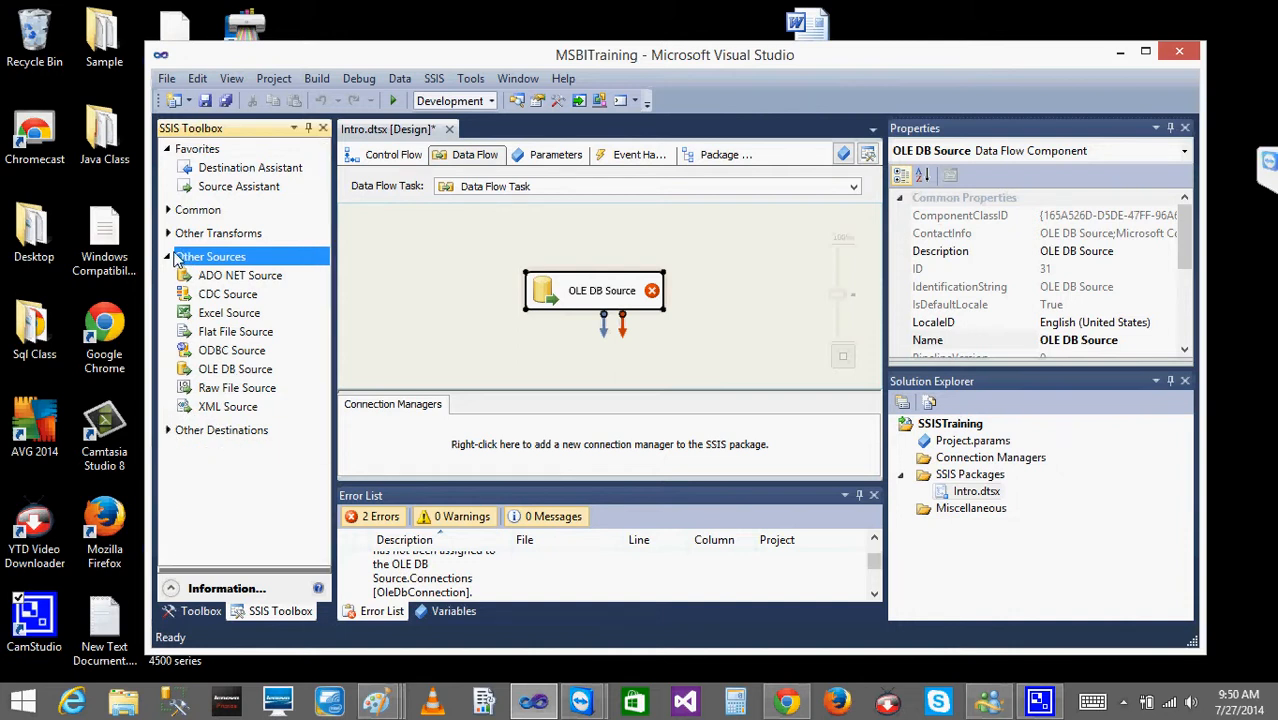
click(169, 257)
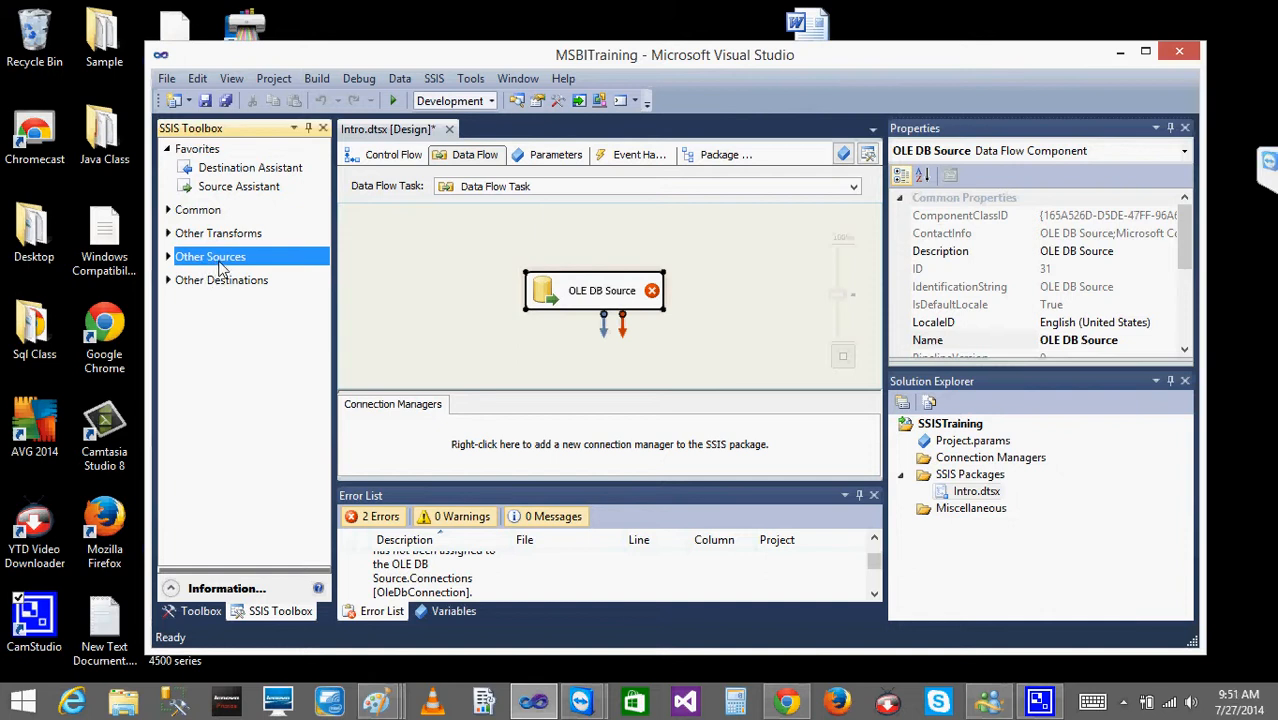
click(168, 150)
click(167, 150)
click(168, 150)
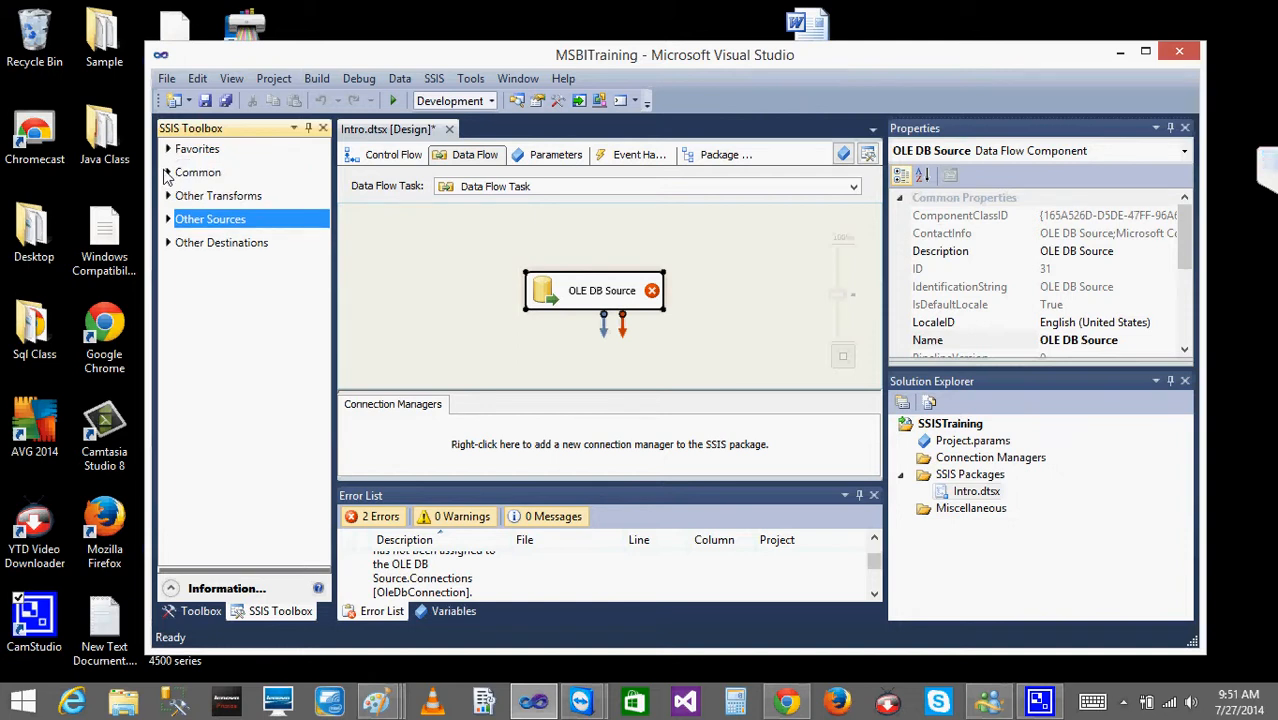
Examine the transformations in the Common and Other Transforms groups of the SSIS Toolbox, leaving both groups collapsed
click(169, 173)
click(169, 173)
click(168, 197)
click(168, 197)
click(168, 173)
click(168, 173)
click(168, 173)
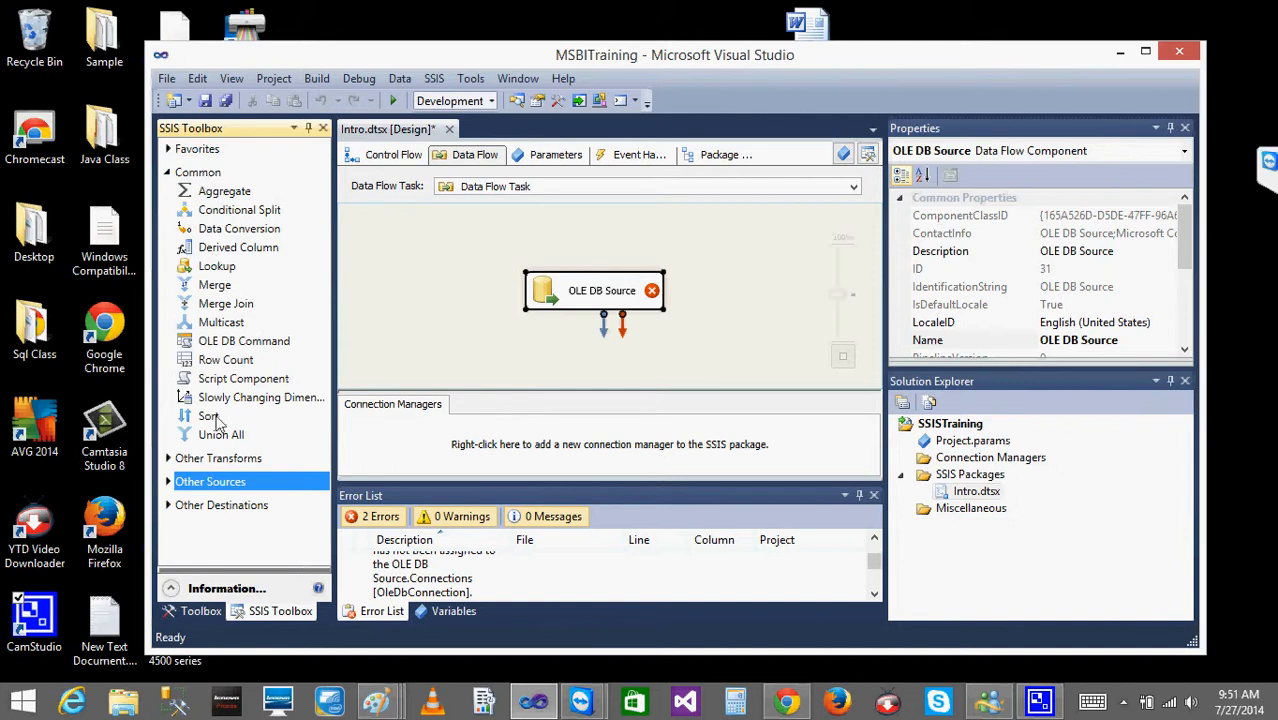
click(170, 176)
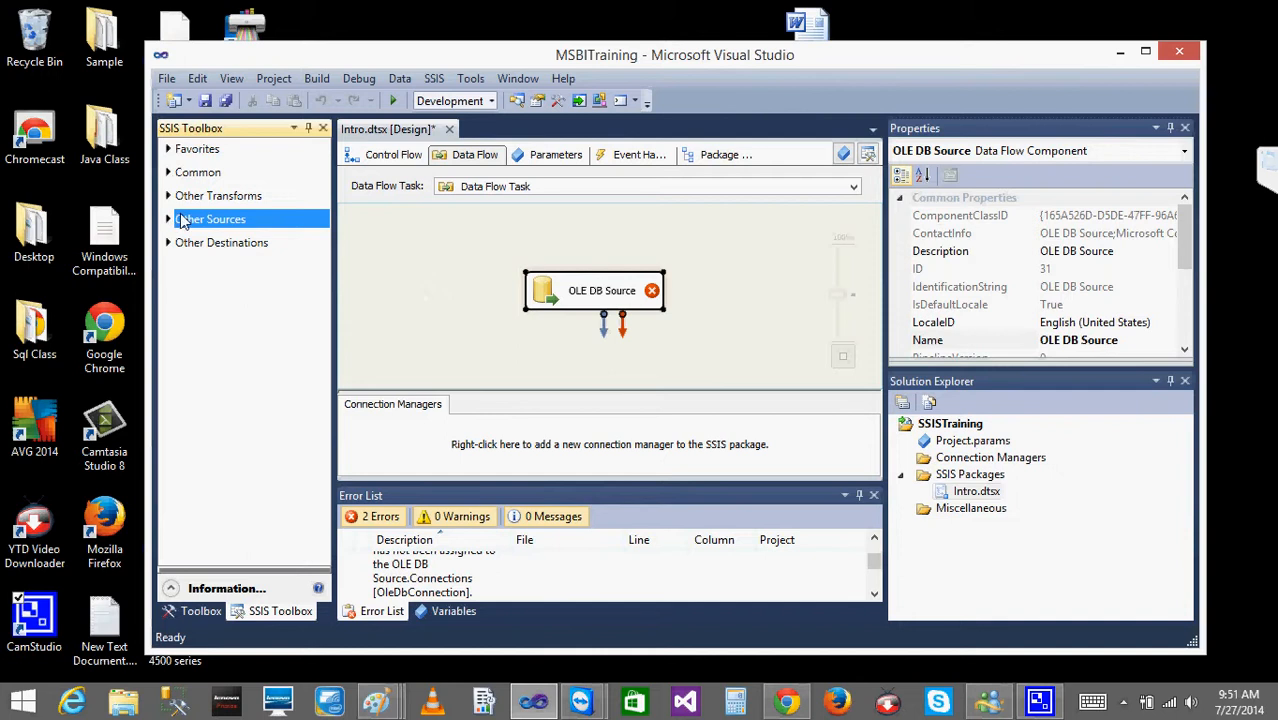
Open the OLE DB Source for editing and start a new data connection for its connection manager
click(513, 314)
double_click(559, 295)
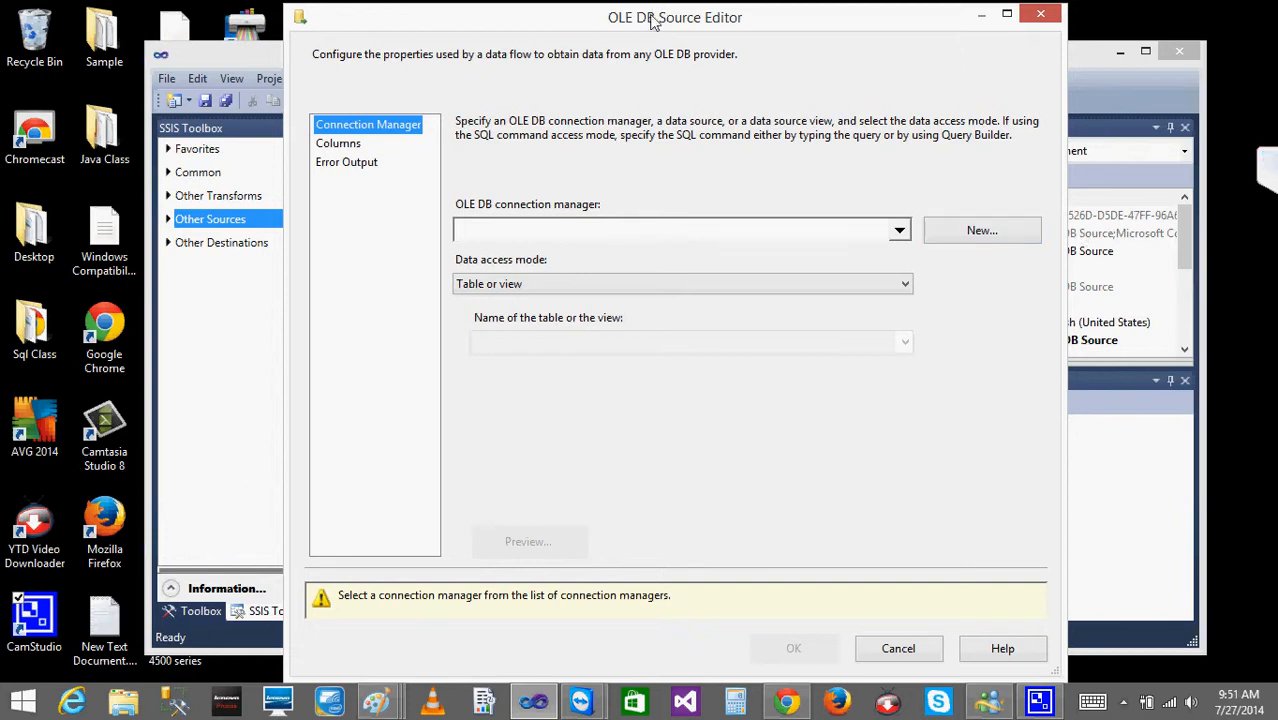
drag(652, 22, 680, 14)
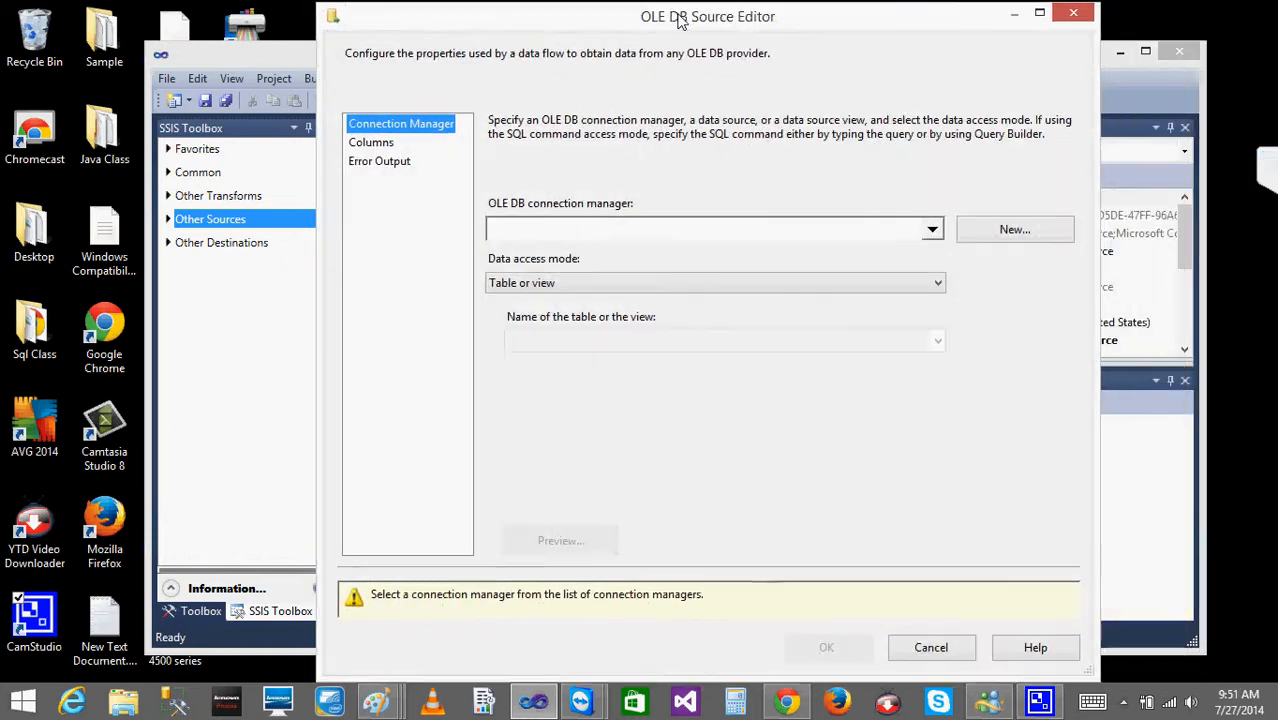
click(989, 246)
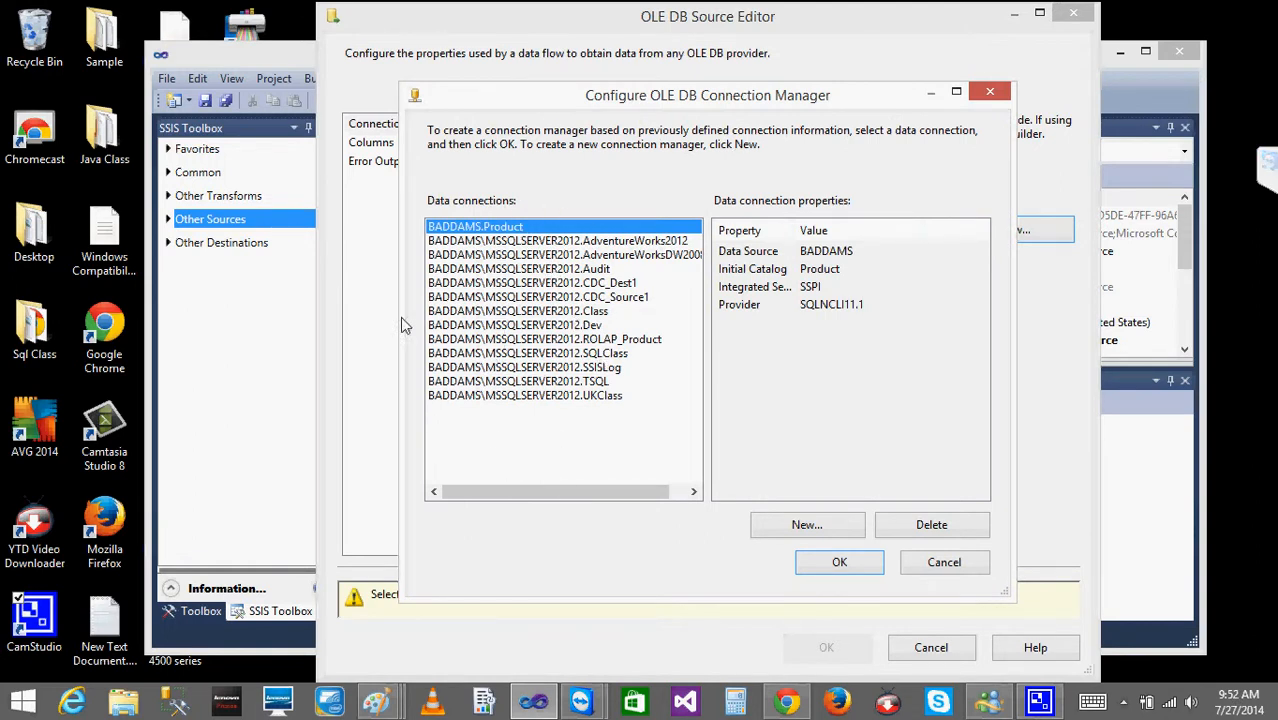
click(804, 523)
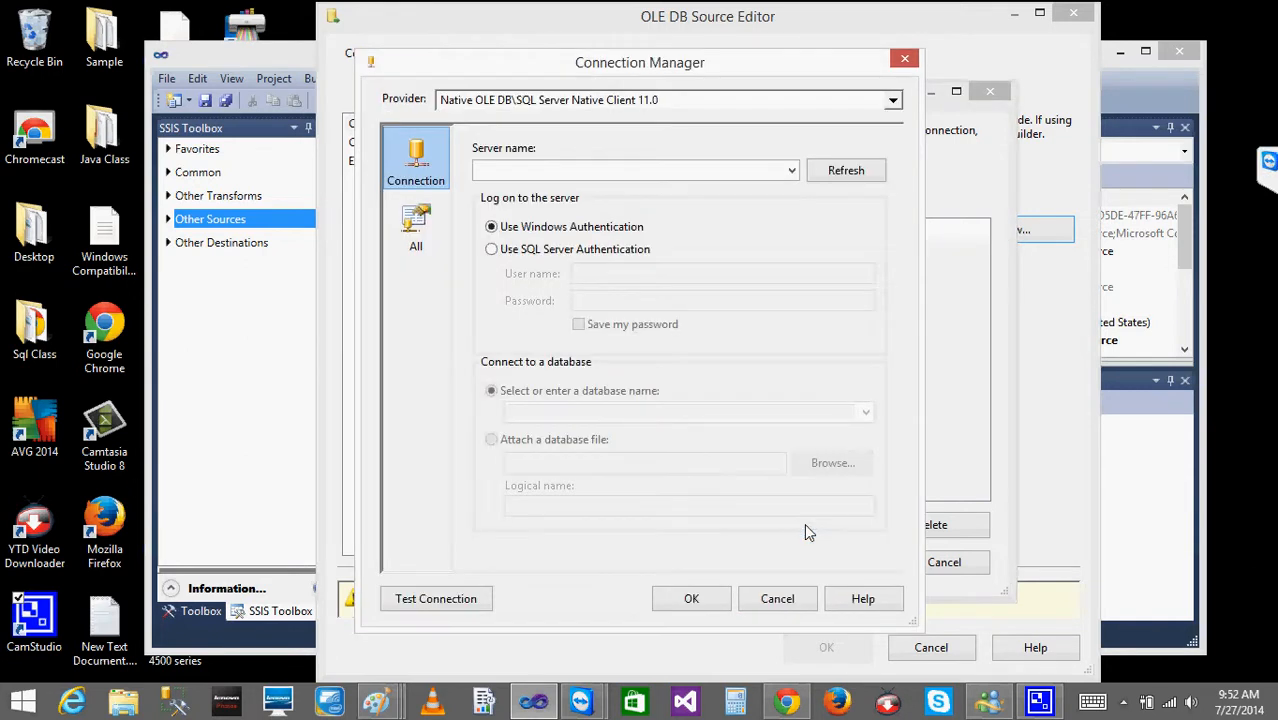
click(784, 596)
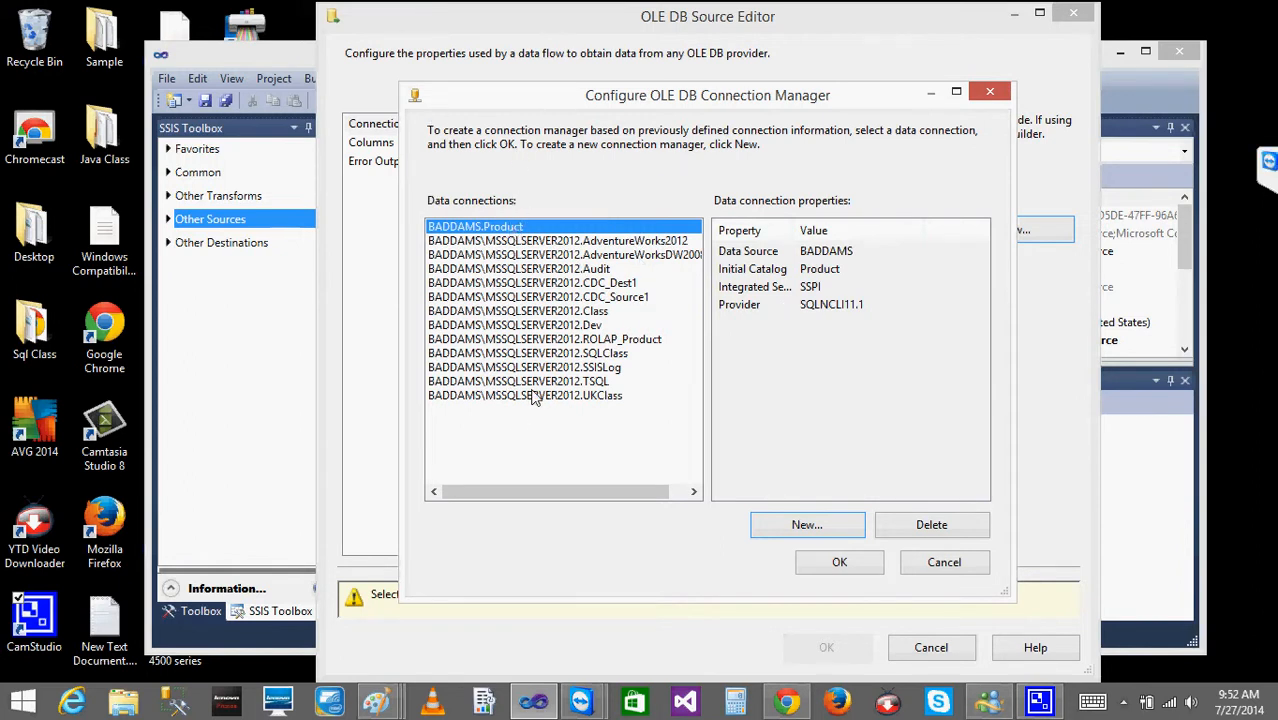
click(785, 530)
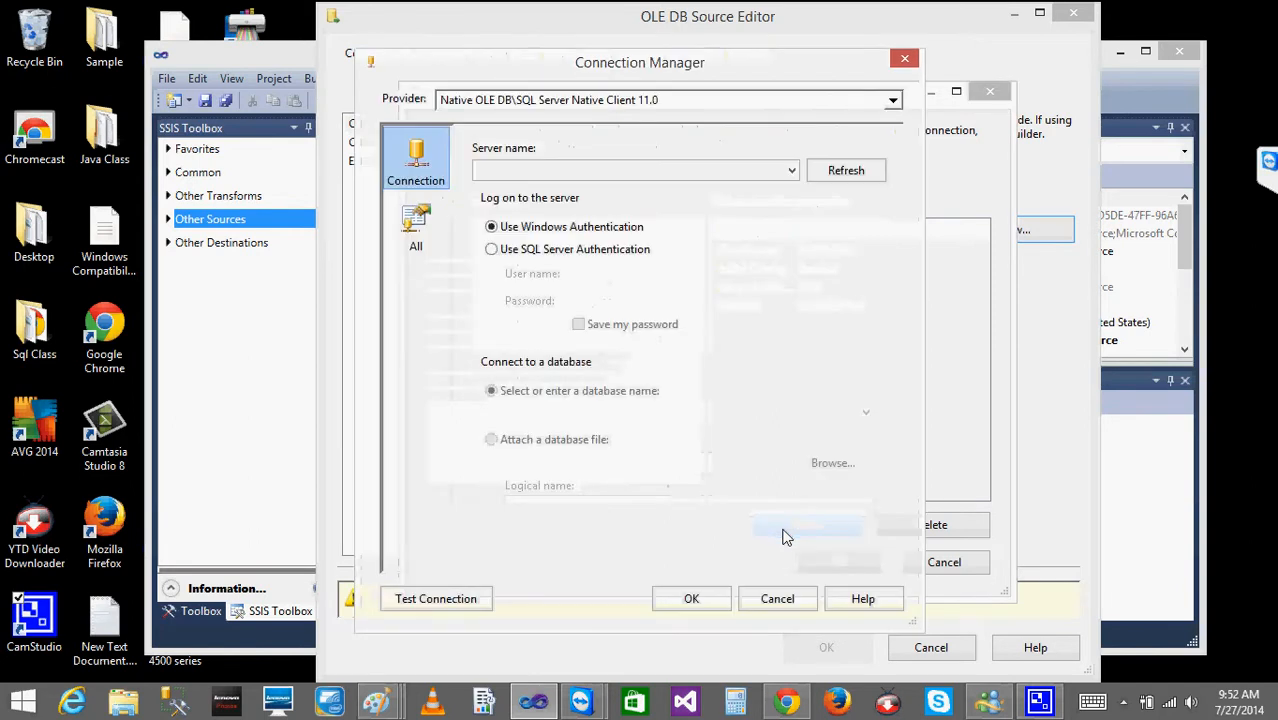
Set the new connection's server name to BADDAMS
click(792, 171)
click(590, 205)
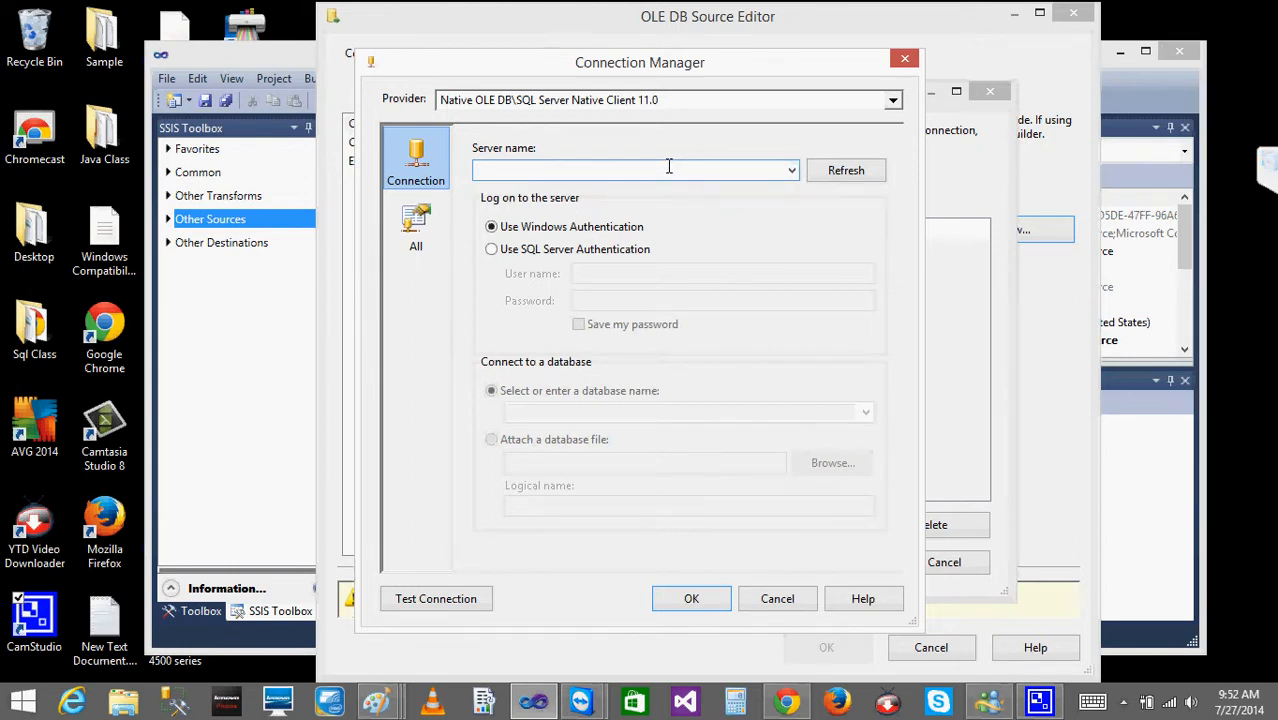
text(BADDAMS)
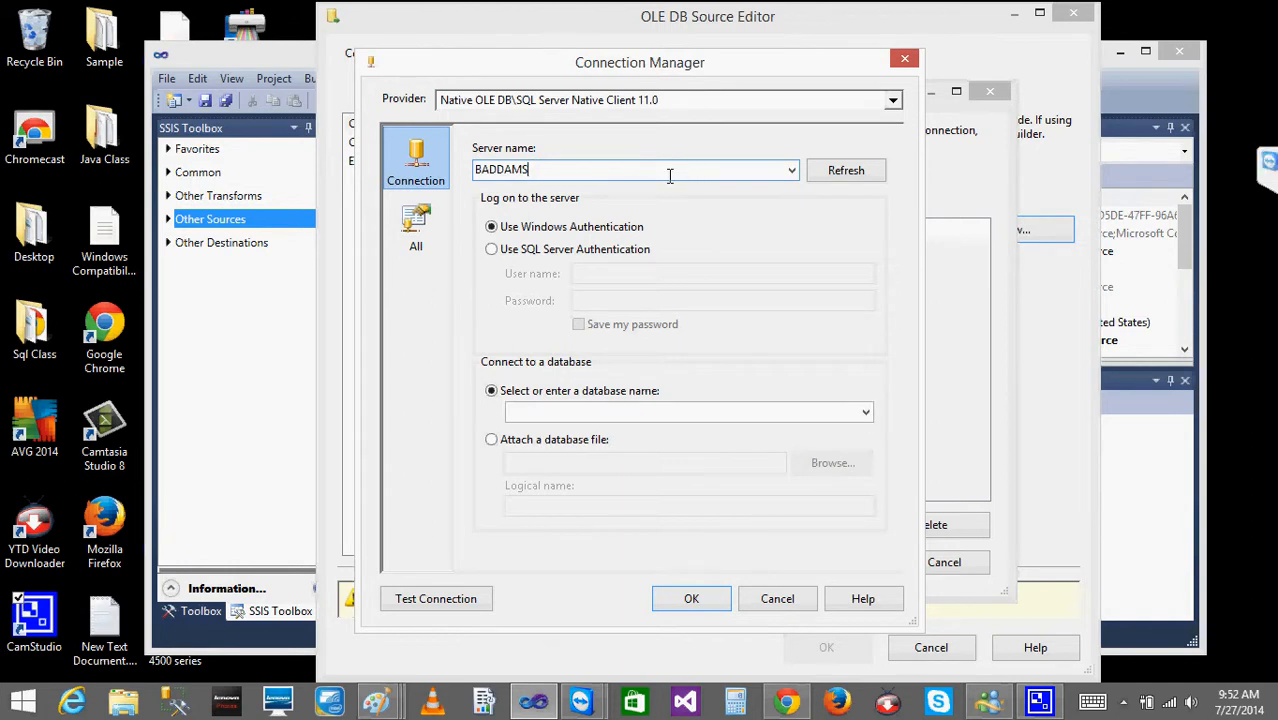
Select Test as the database for the new BADDAMS connection
click(560, 414)
click(865, 412)
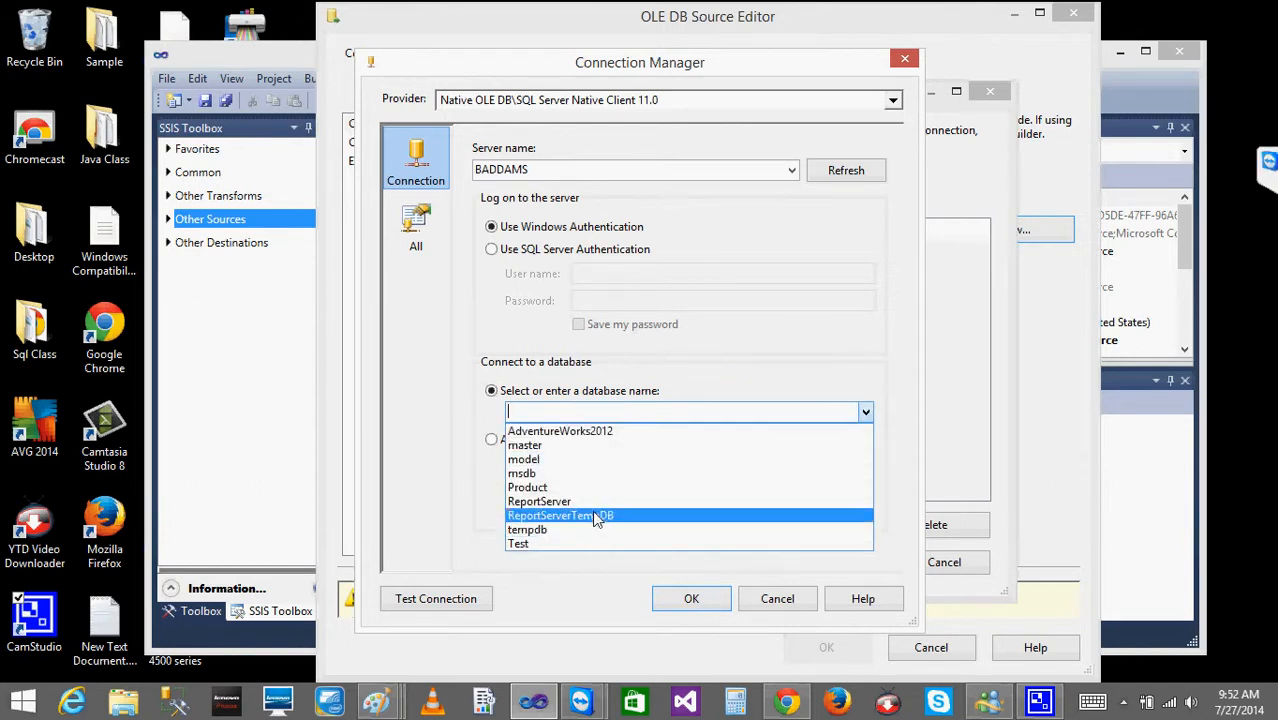
click(566, 544)
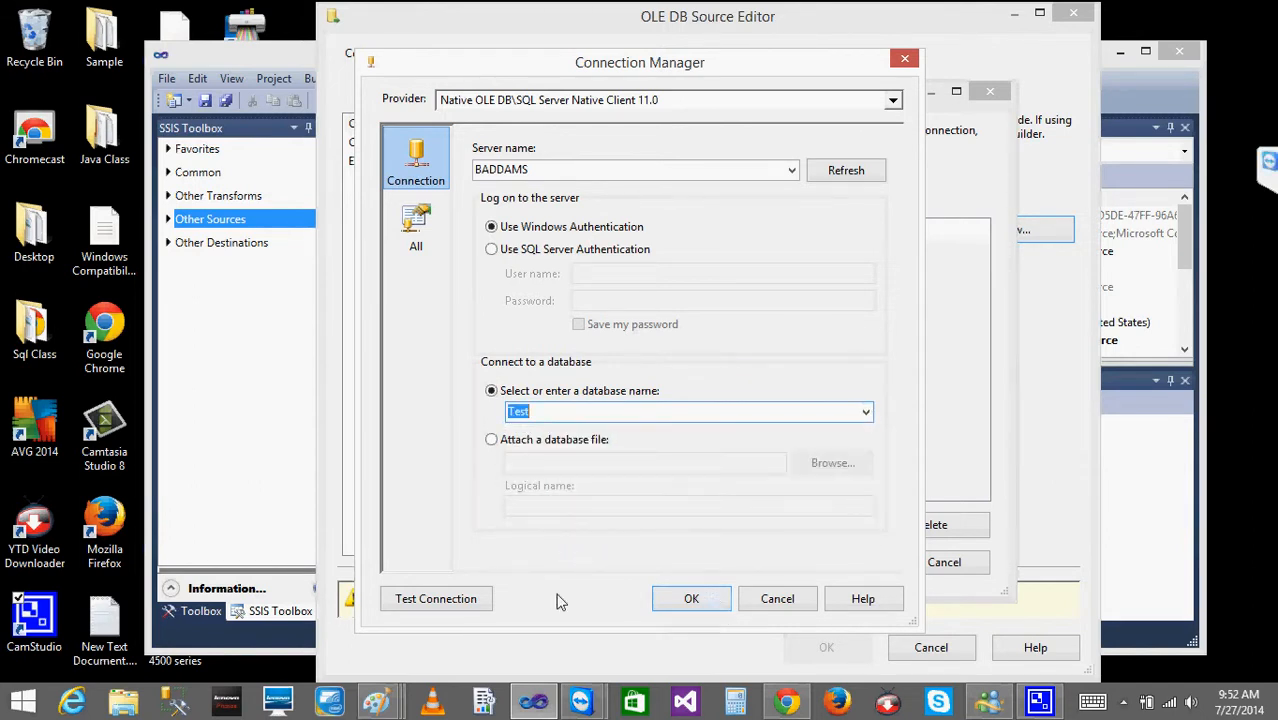
Test the new connection and accept BADDAMS.Test as the OLE DB Source's connection manager
click(405, 599)
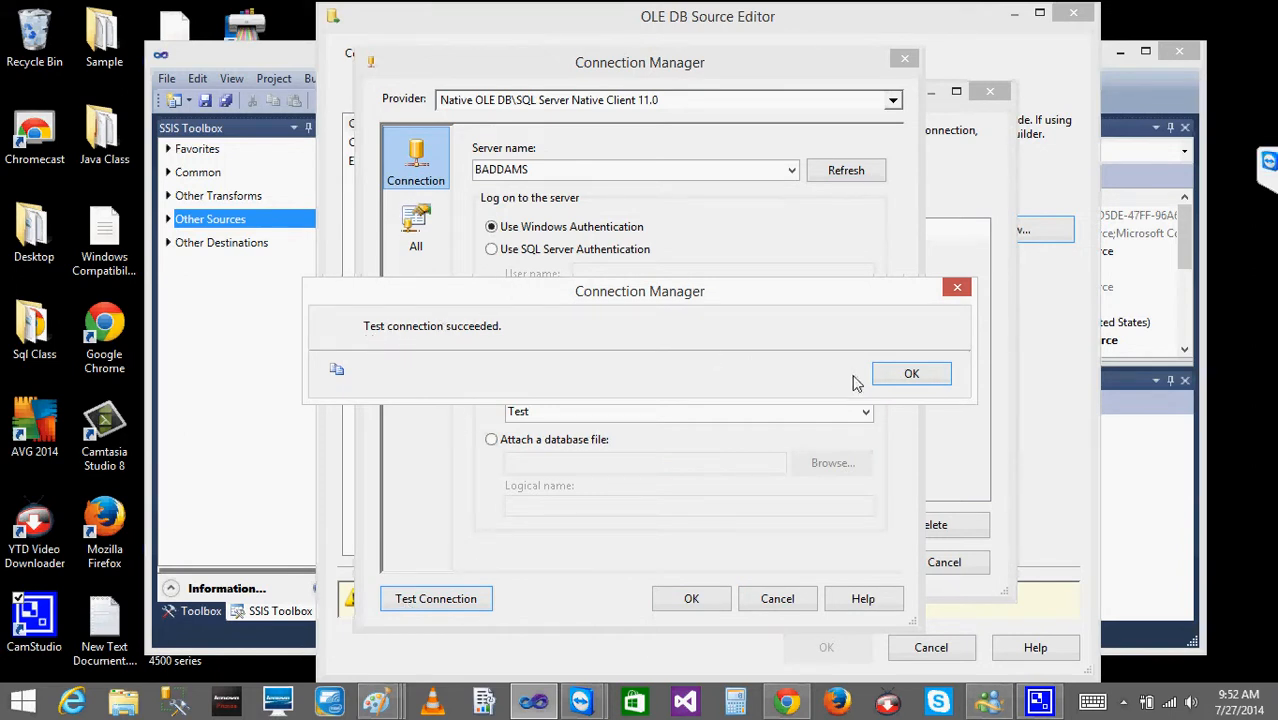
click(917, 373)
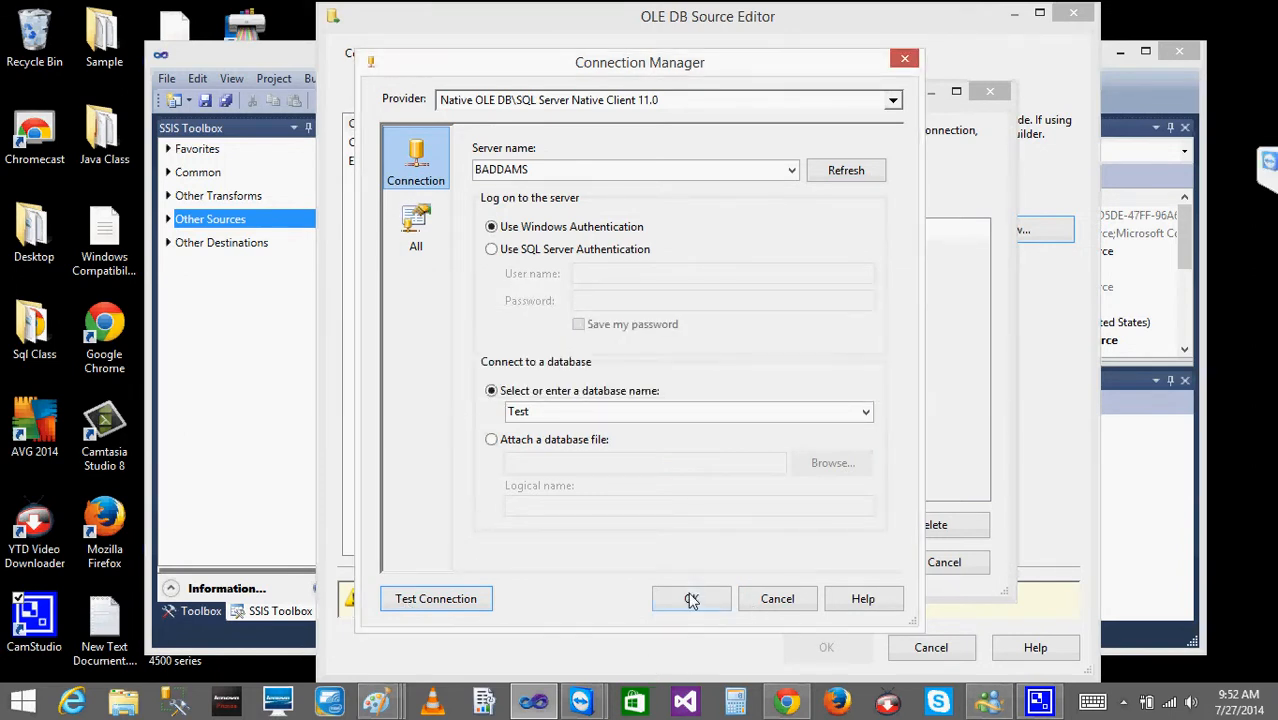
click(691, 599)
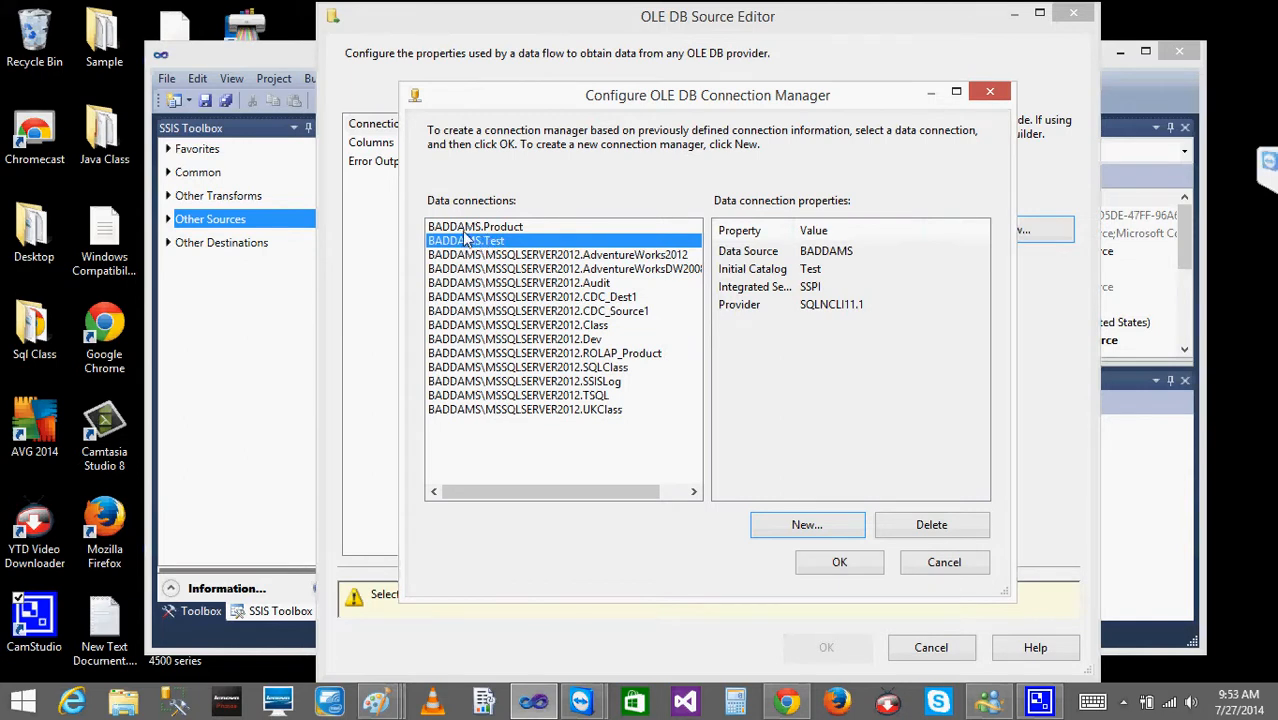
click(845, 567)
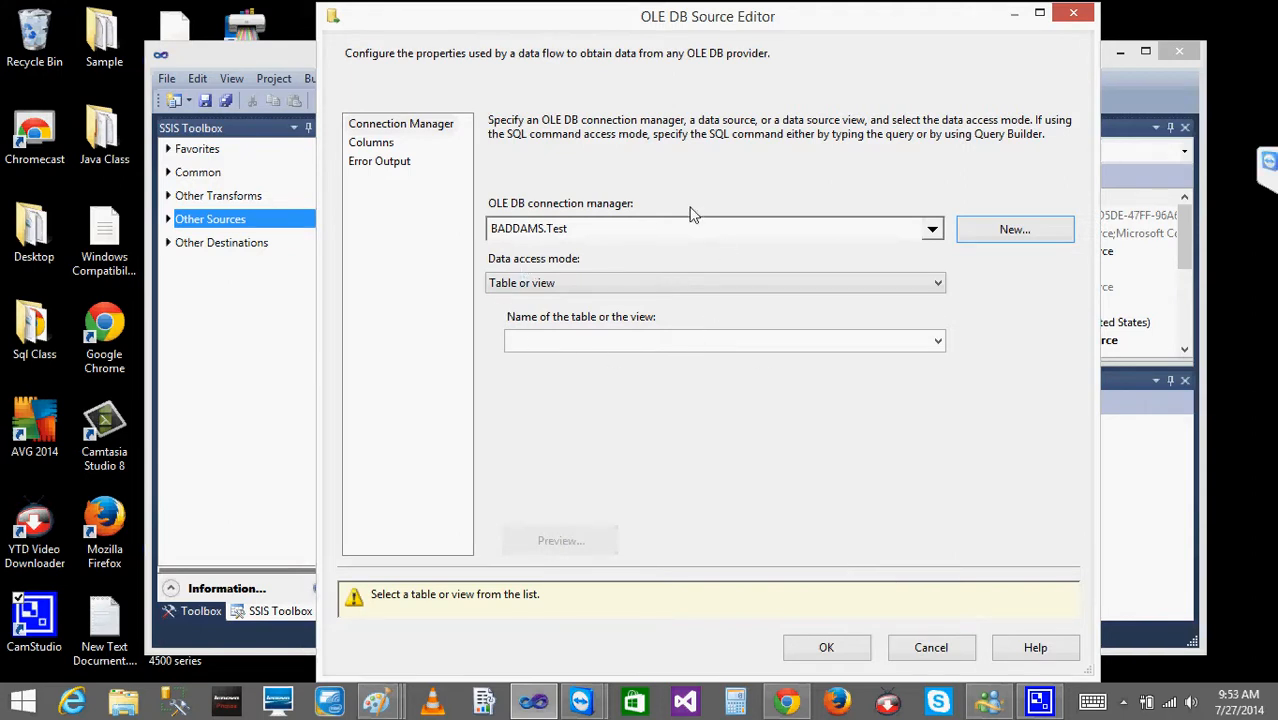
Switch to SQL Server Management Studio and connect to the BADDAMS database engine with Windows Authentication
click(178, 703)
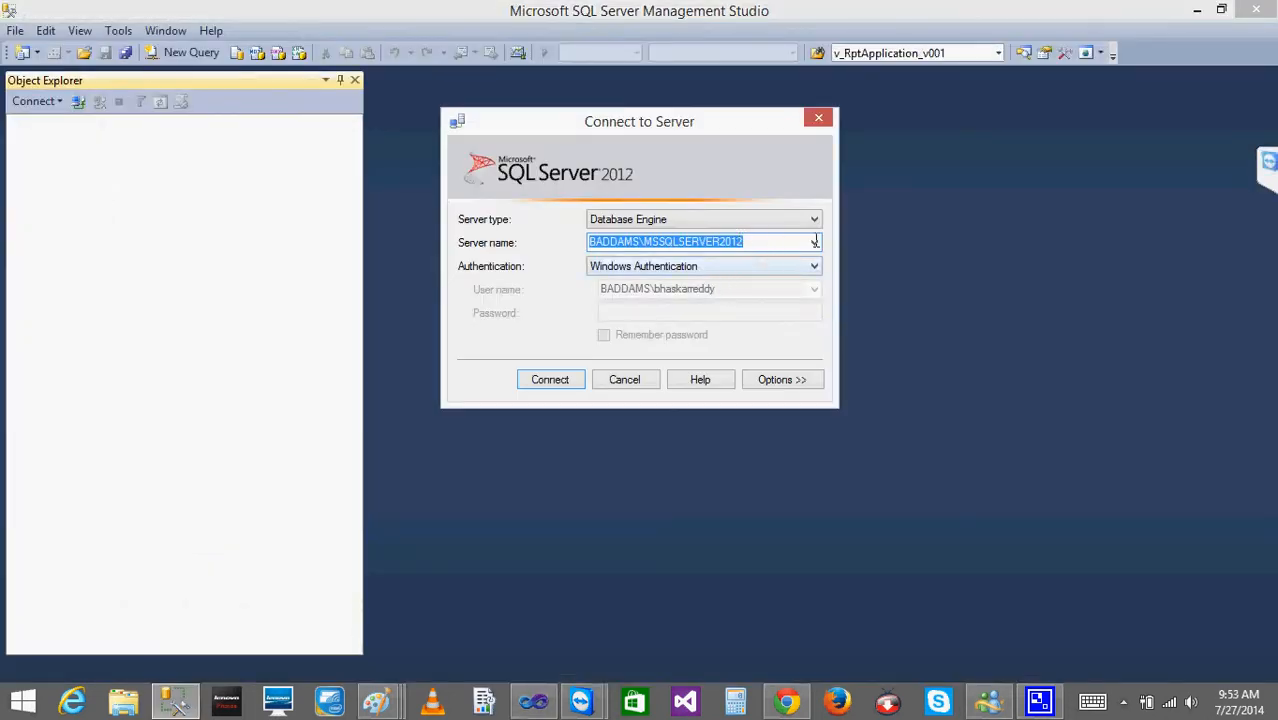
click(815, 242)
click(656, 276)
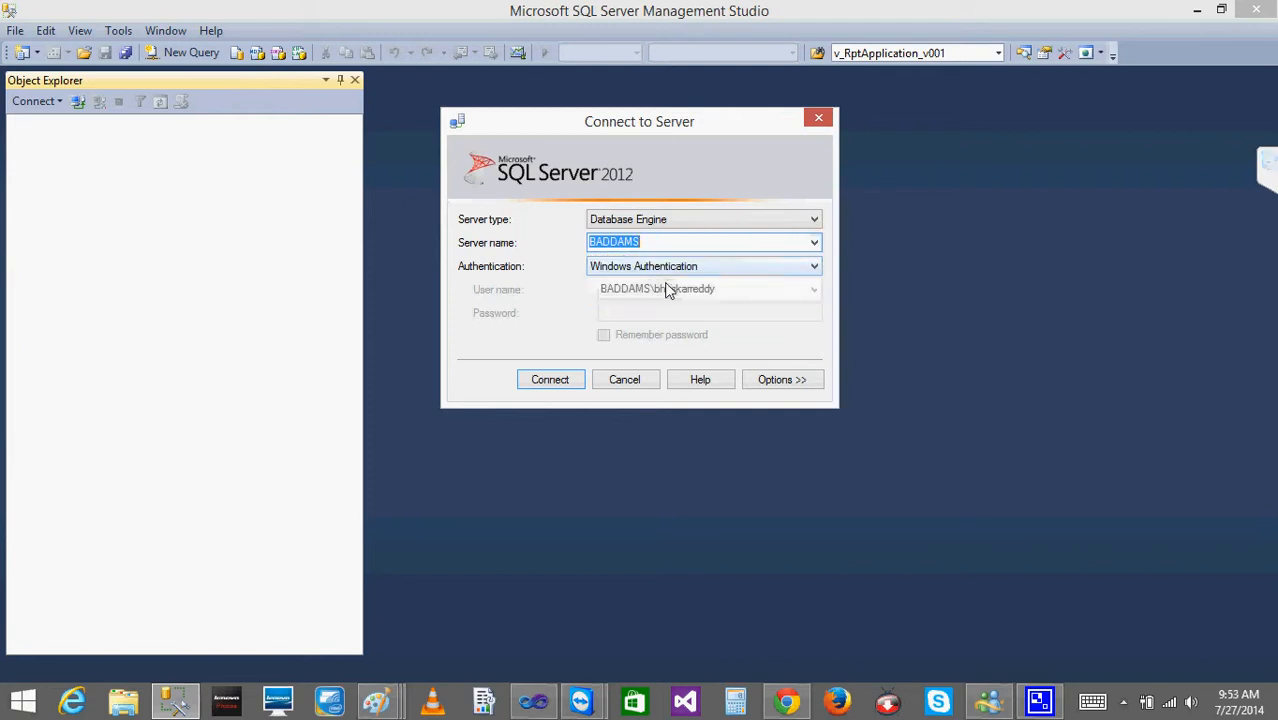
click(549, 379)
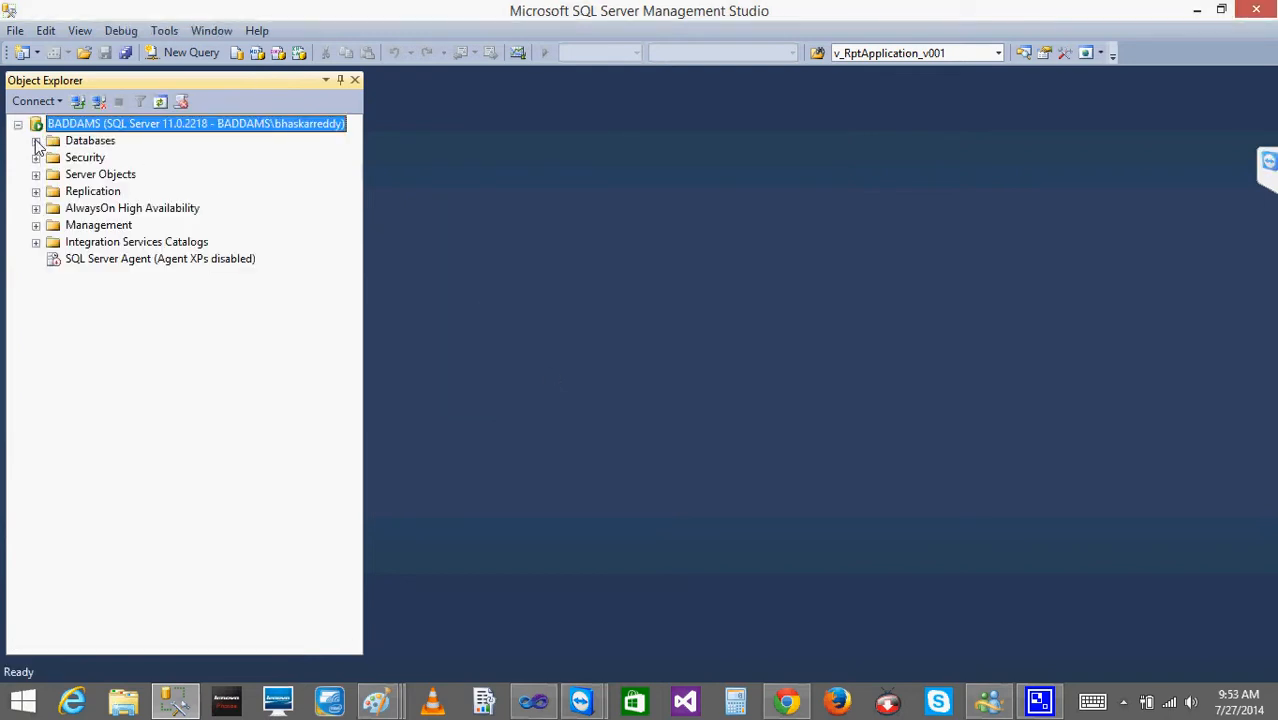
Examine the top 1000 rows of dbo.Cmpny in the Test database, close the query and return to Visual Studio
click(36, 141)
click(72, 262)
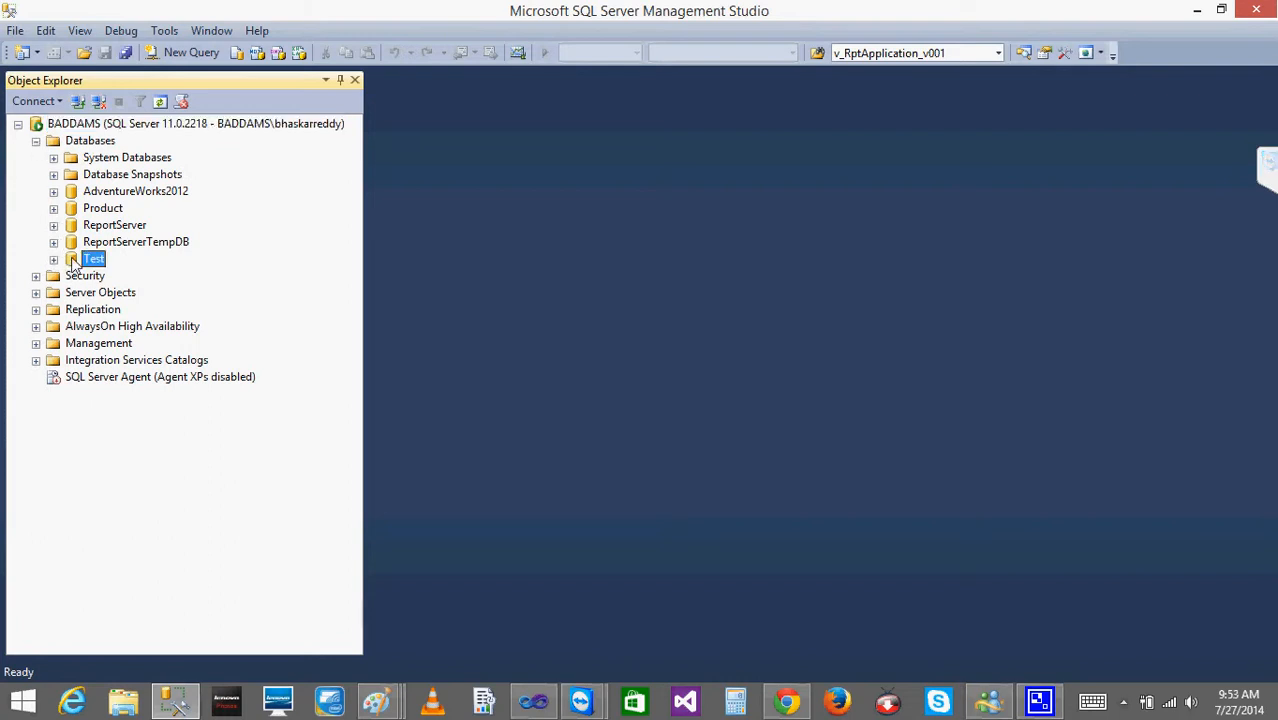
click(53, 259)
click(71, 293)
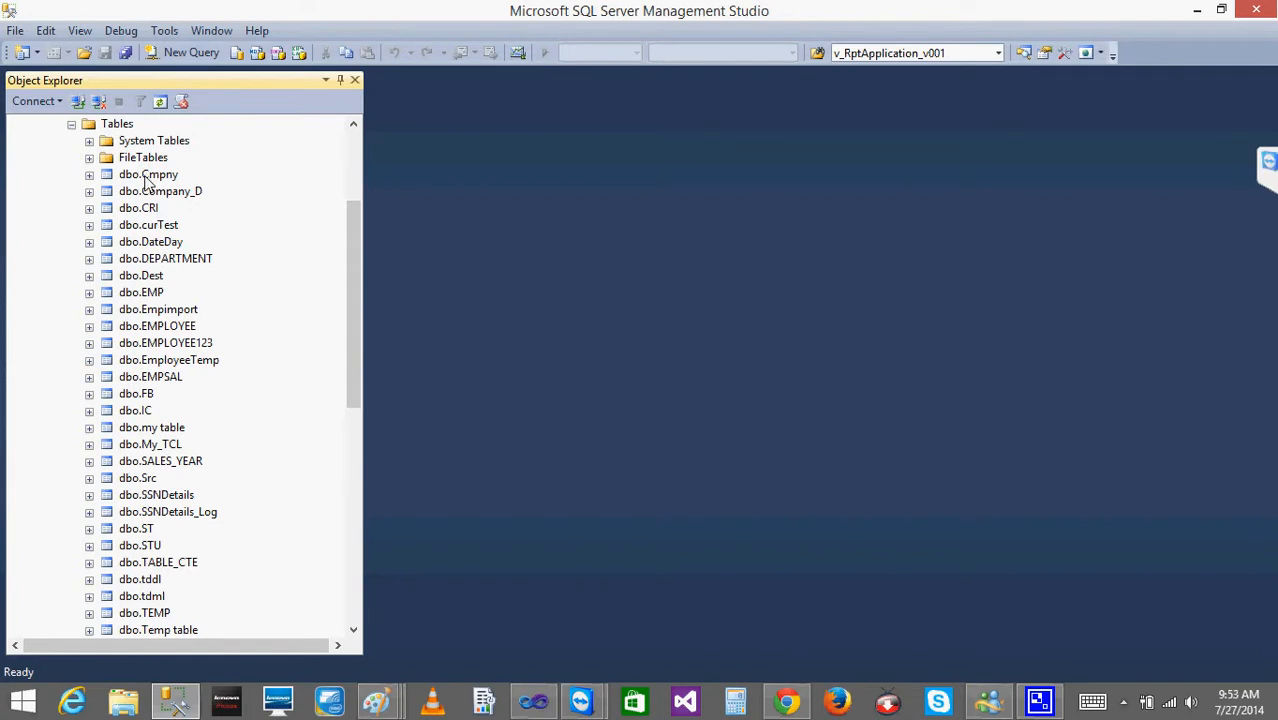
click(145, 177)
right_click(145, 177)
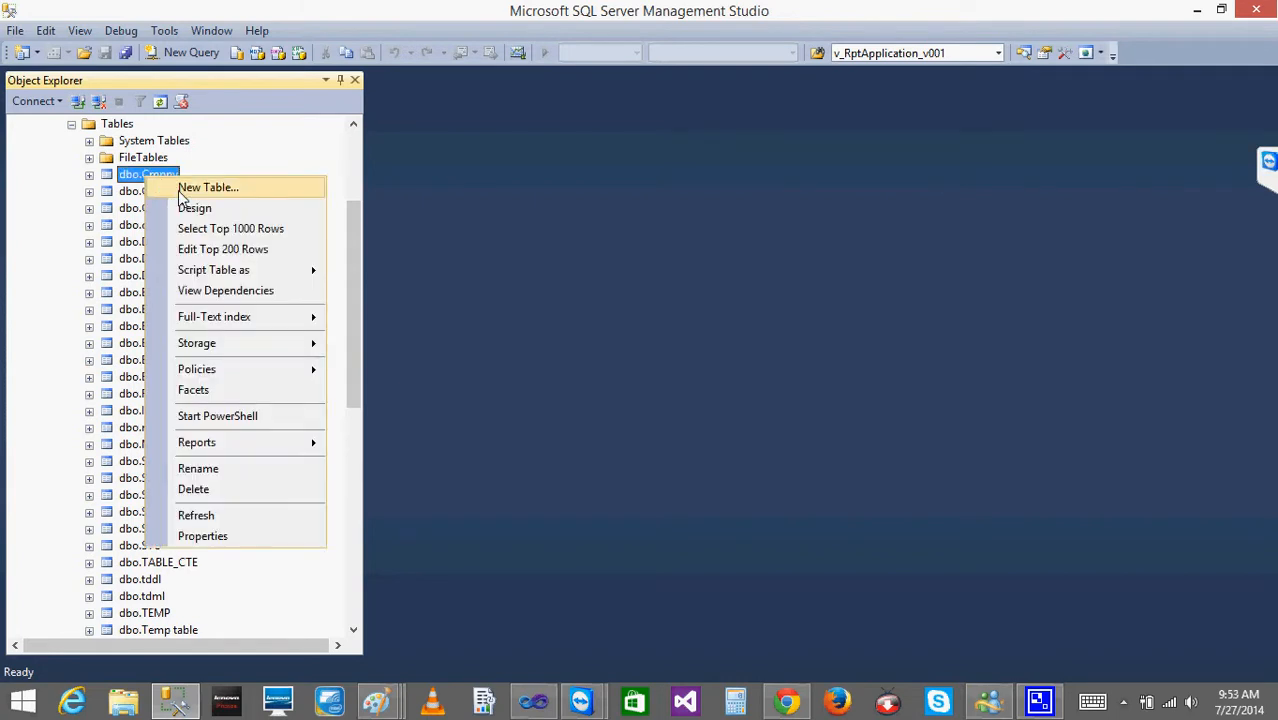
click(211, 228)
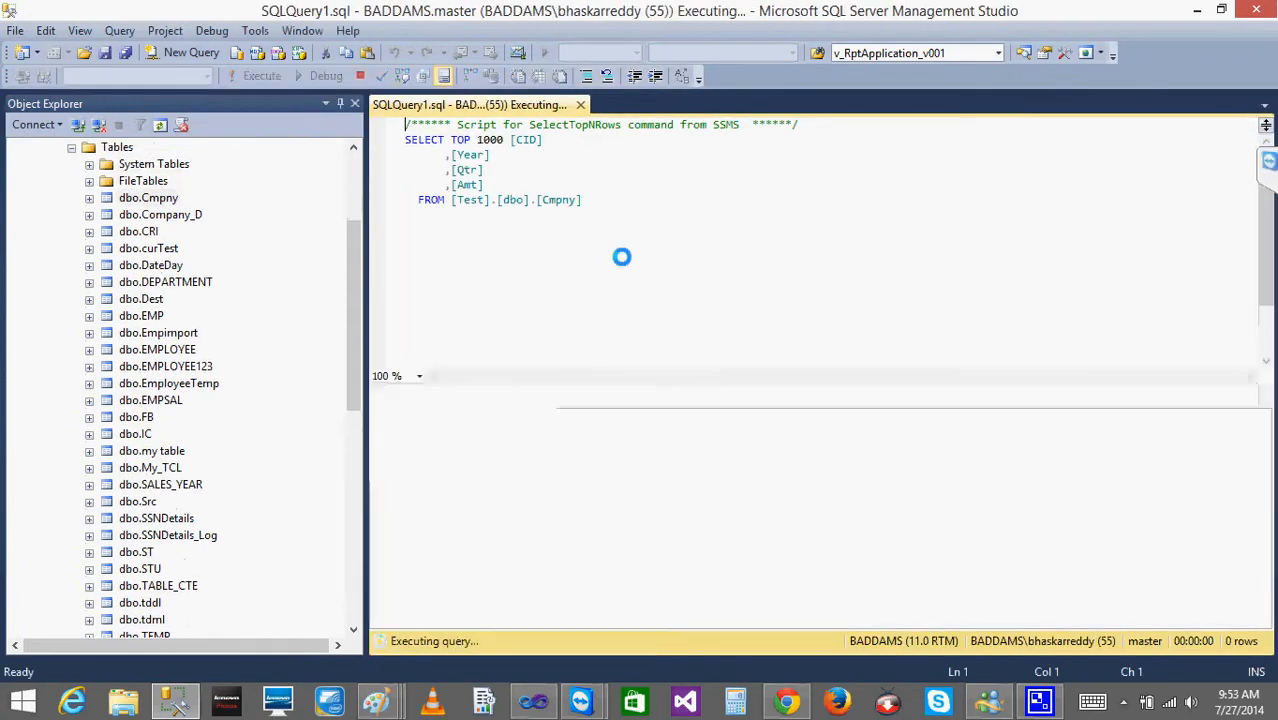
click(485, 455)
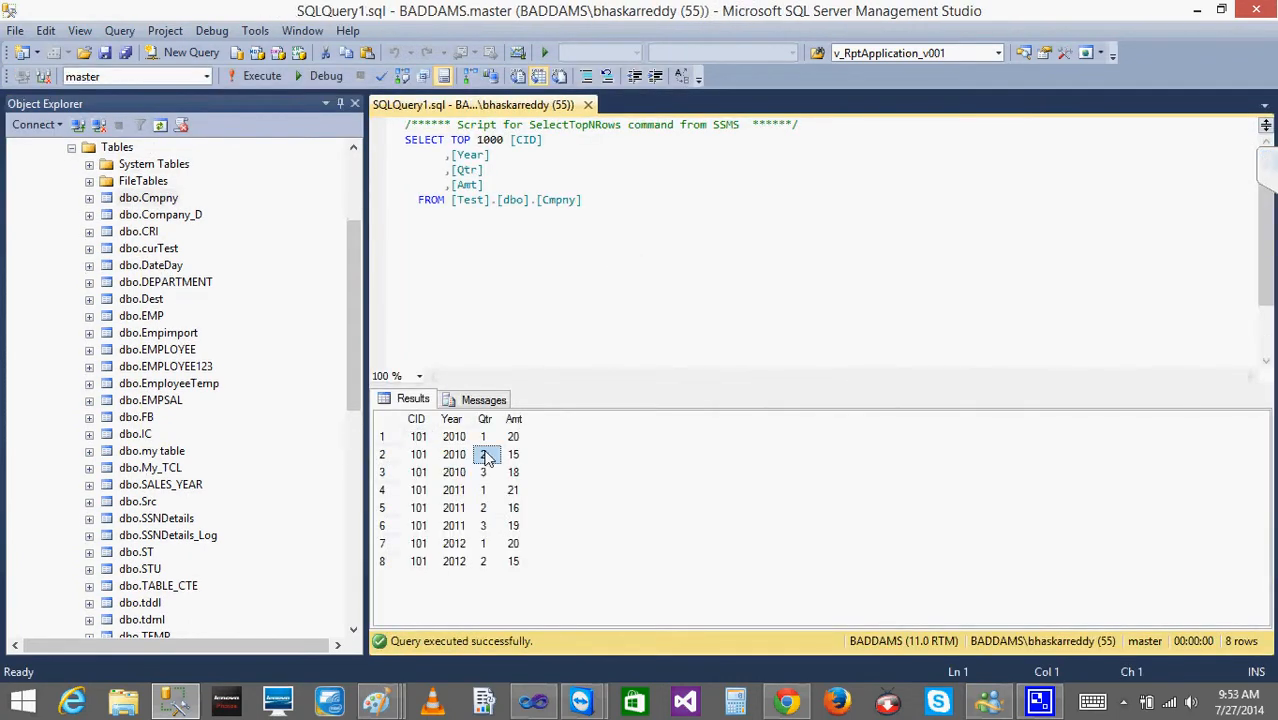
click(607, 199)
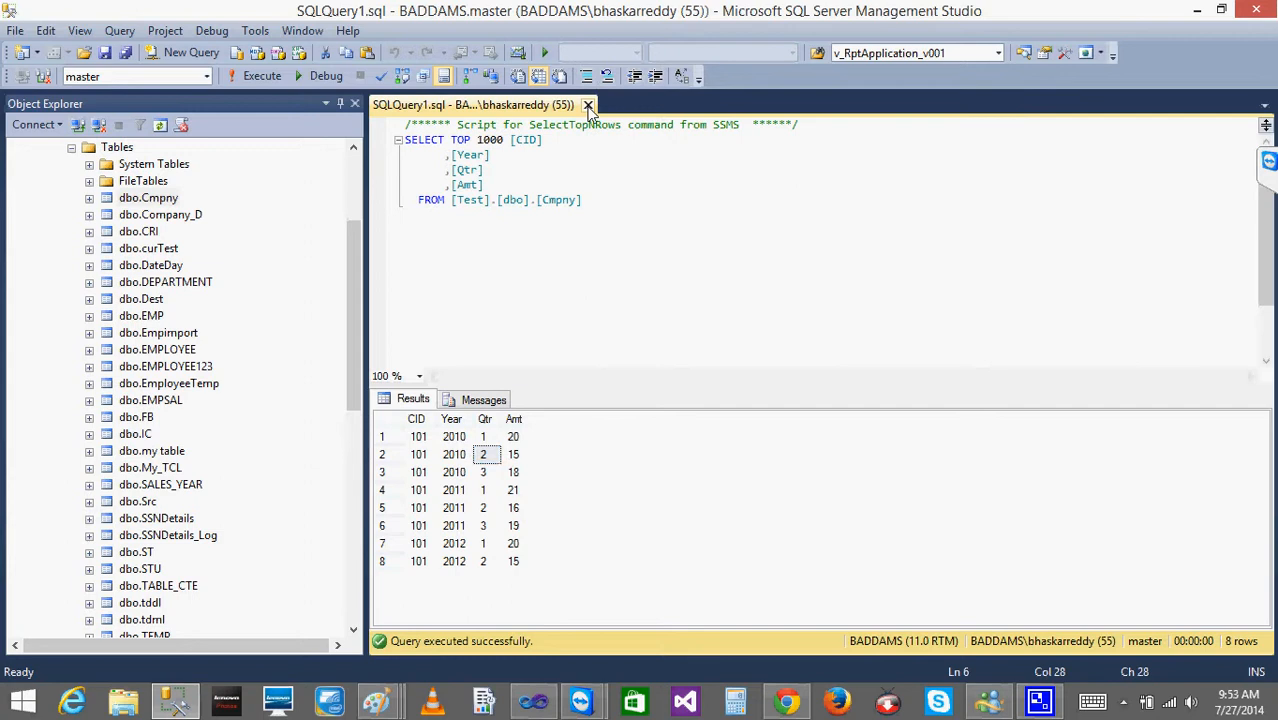
click(588, 105)
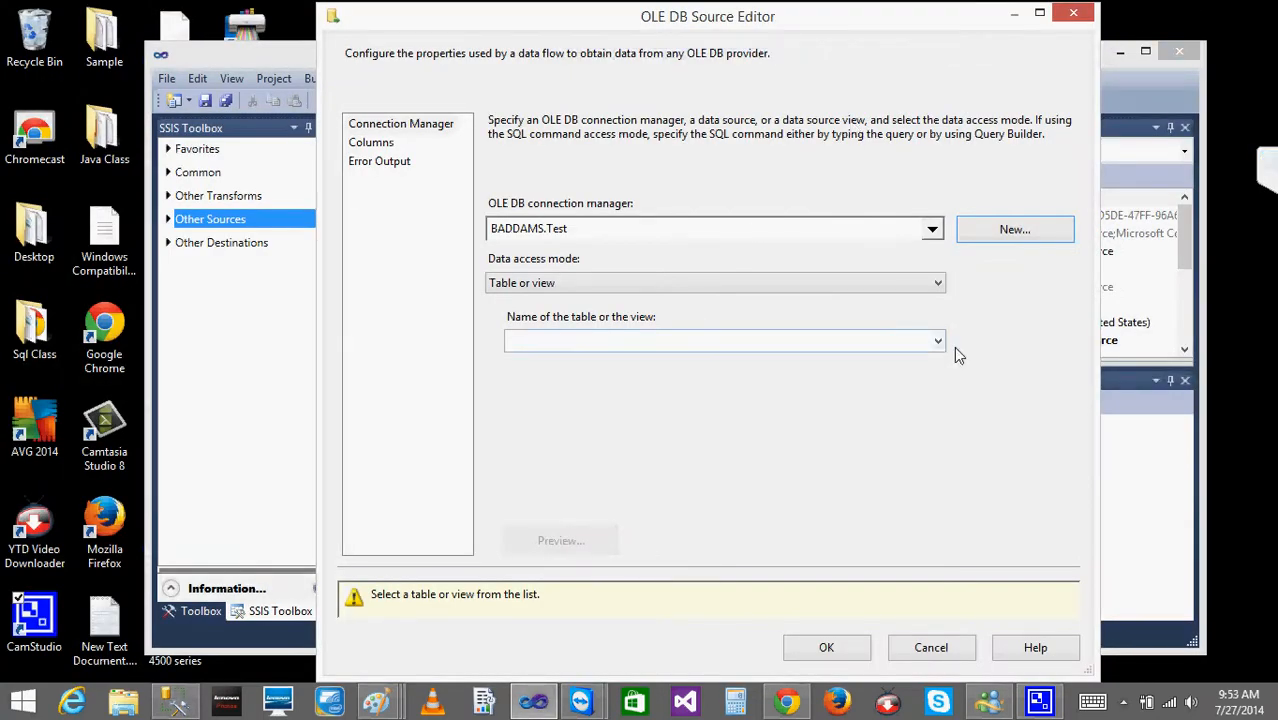
Examine the available data access modes of the OLE DB Source, keeping Table or view selected
click(616, 287)
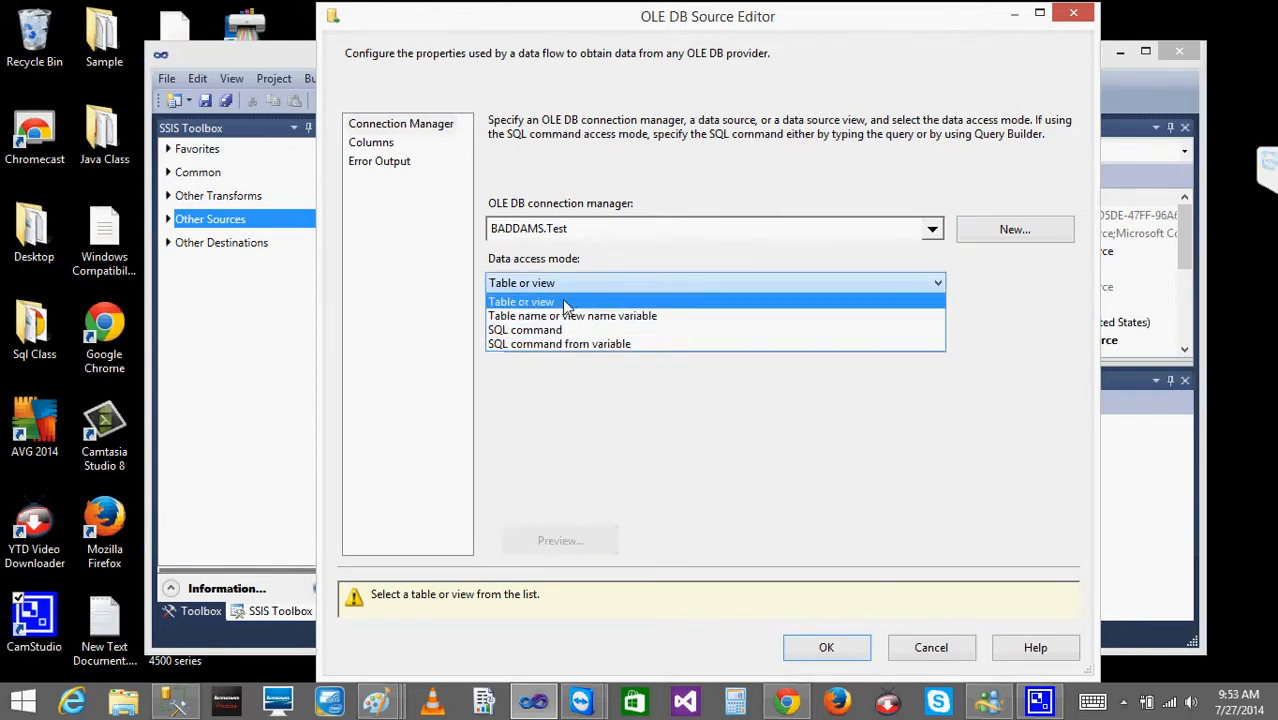
click(565, 302)
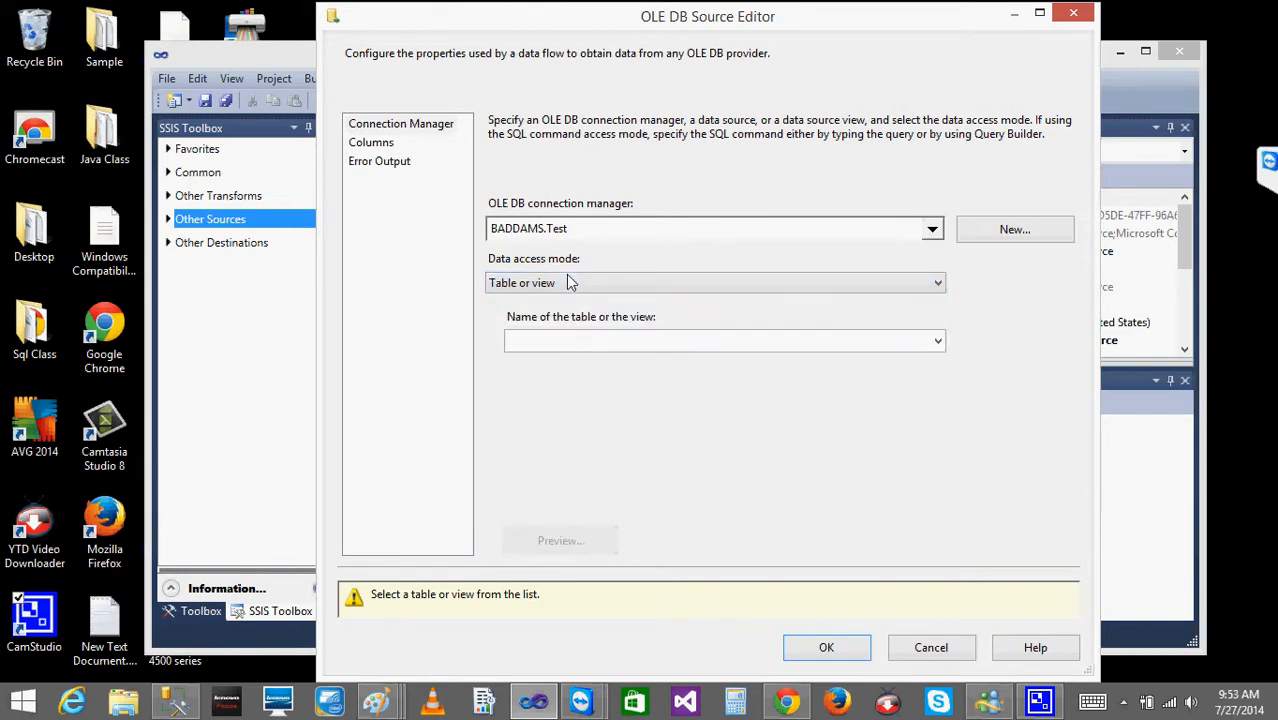
click(566, 283)
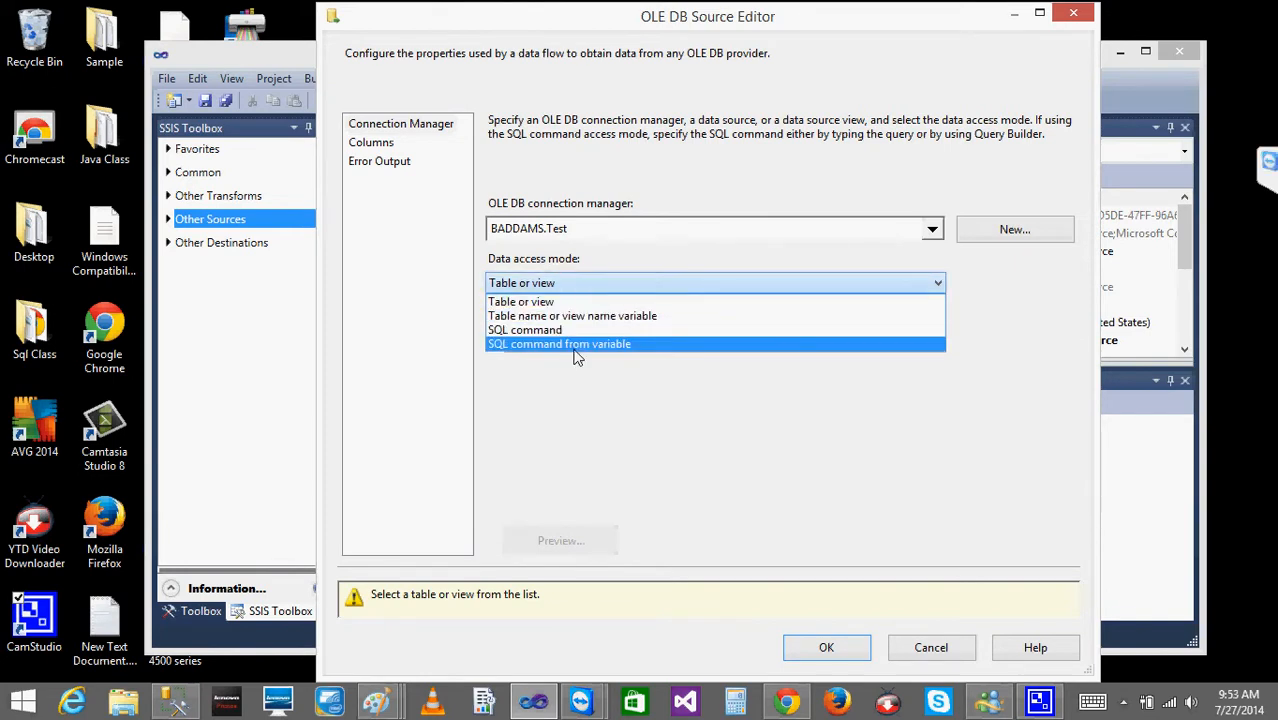
click(552, 301)
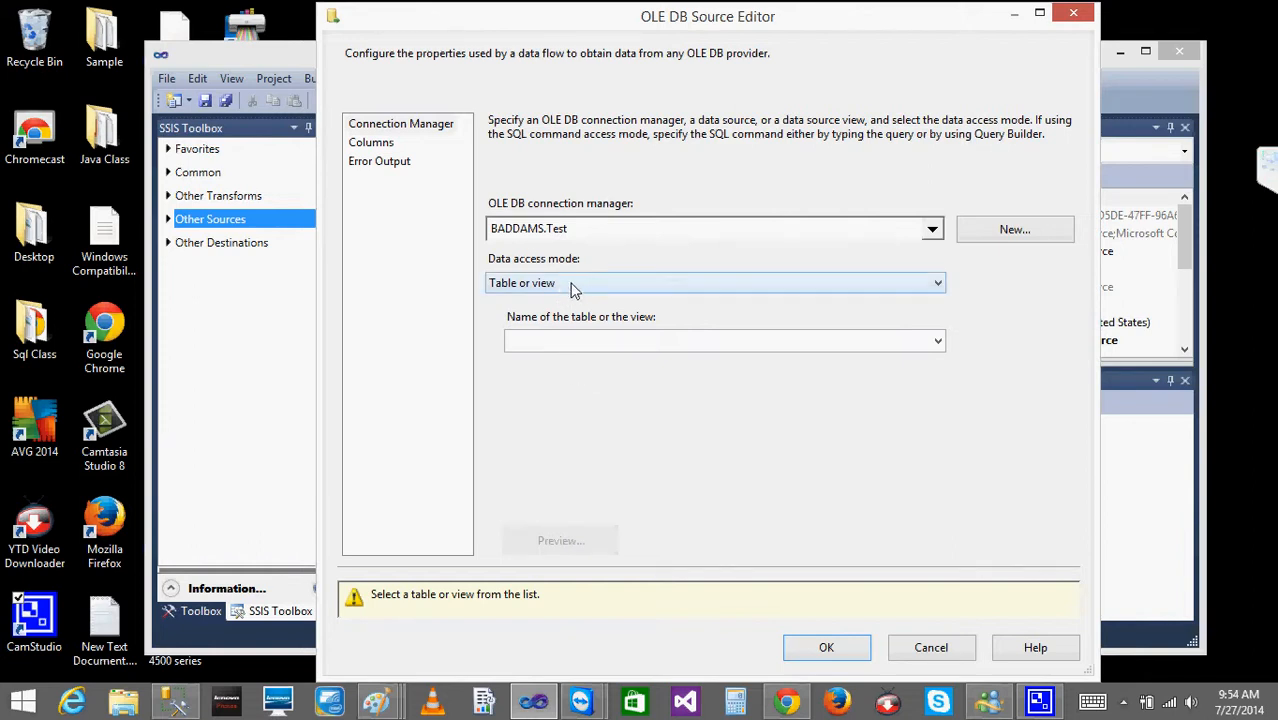
Choose [dbo].[Cmpny] as the OLE DB Source's table and preview its rows
click(938, 342)
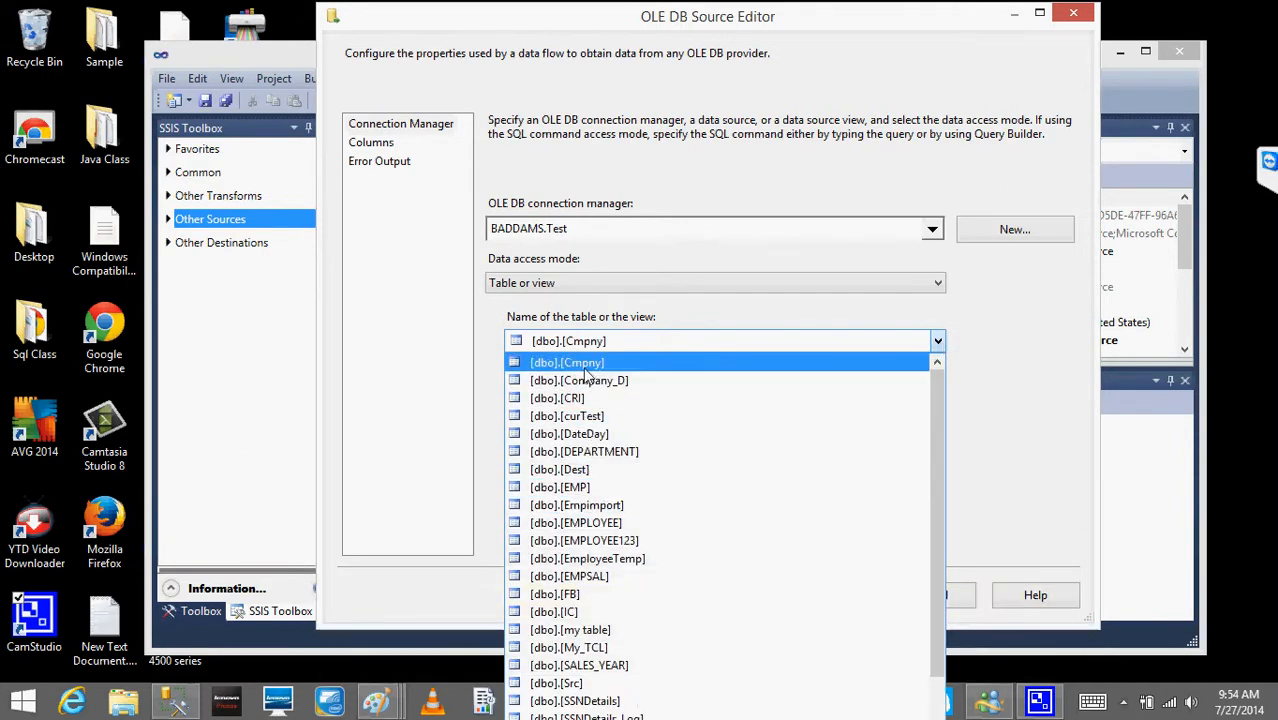
click(584, 366)
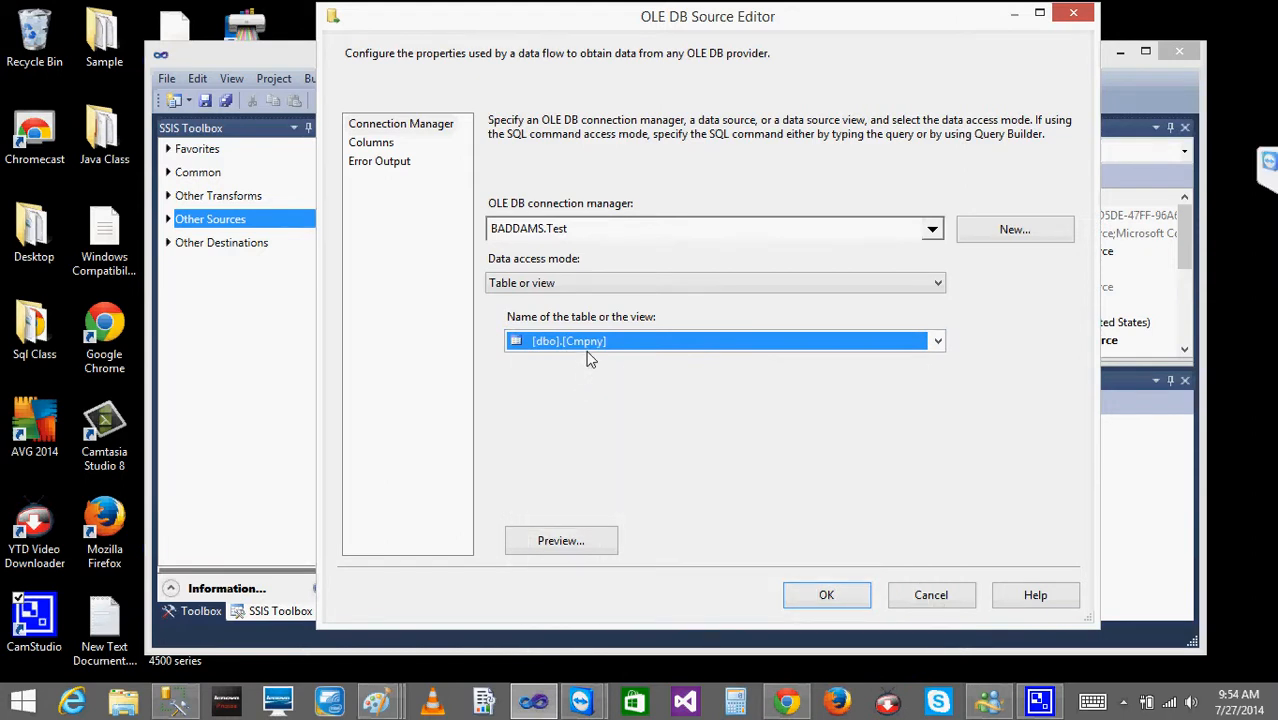
click(561, 548)
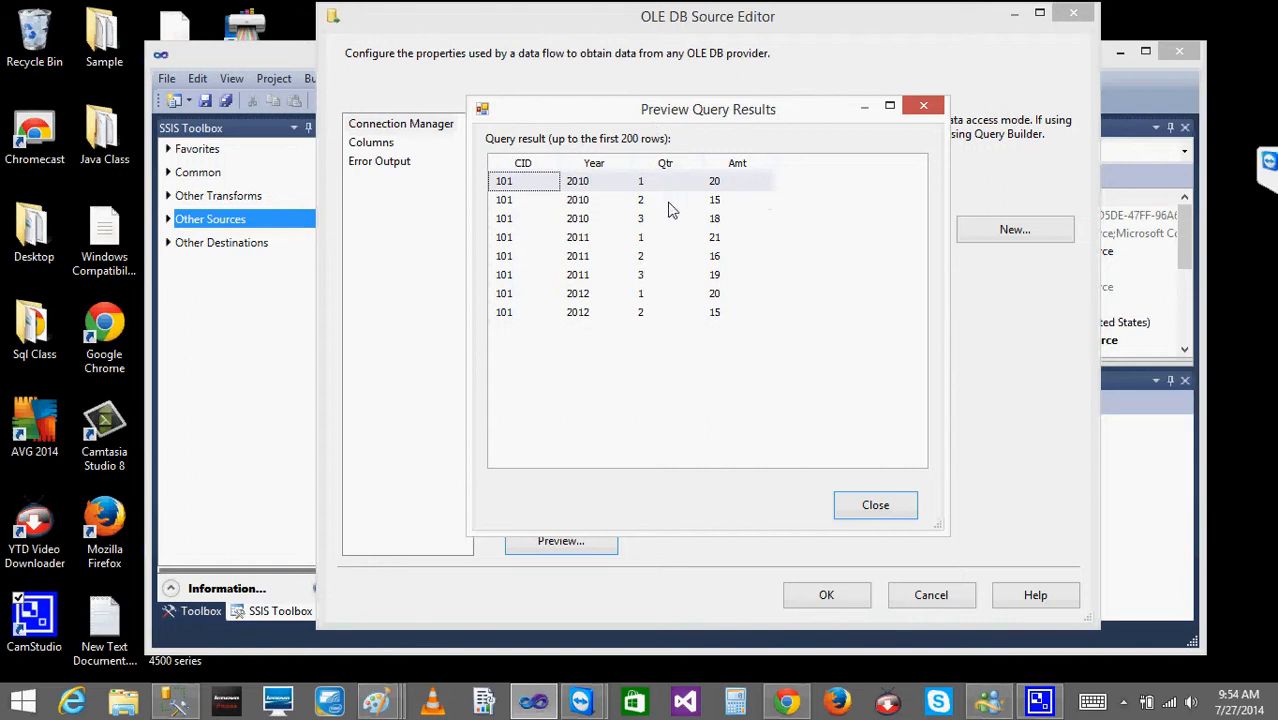
click(875, 507)
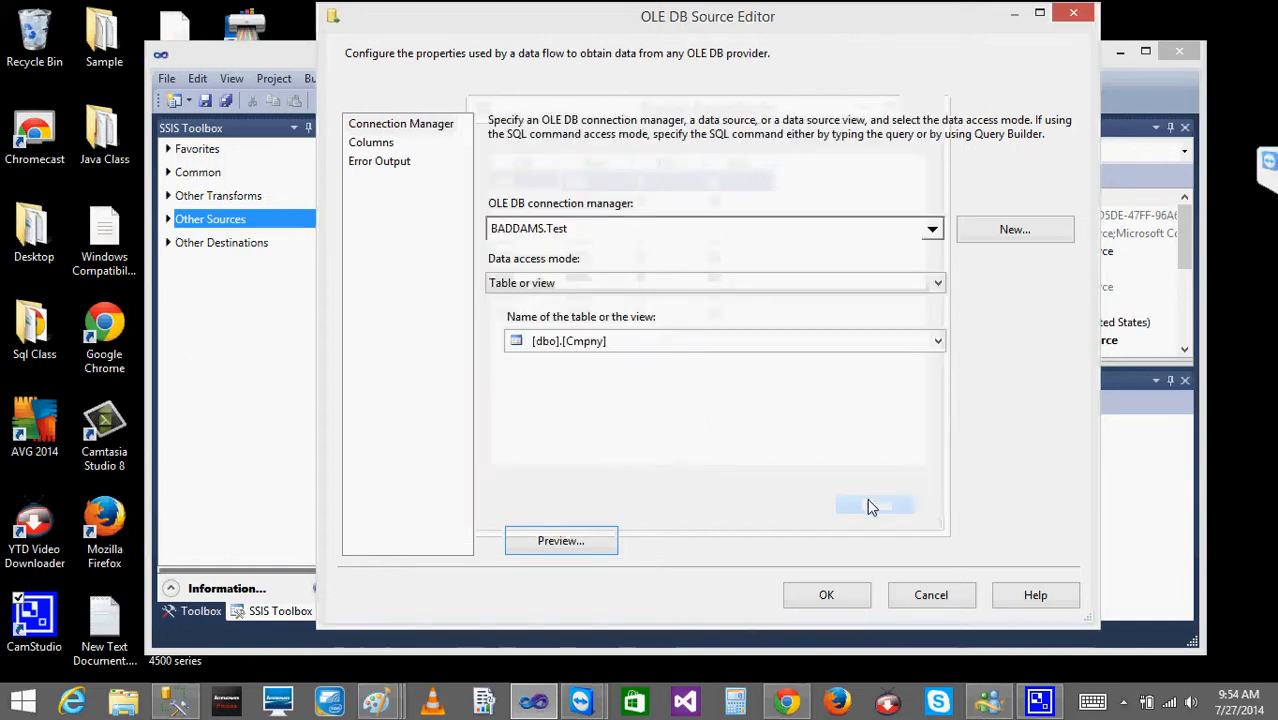
Limit the OLE DB Source's output columns to CID, Qtr and Amt
click(373, 146)
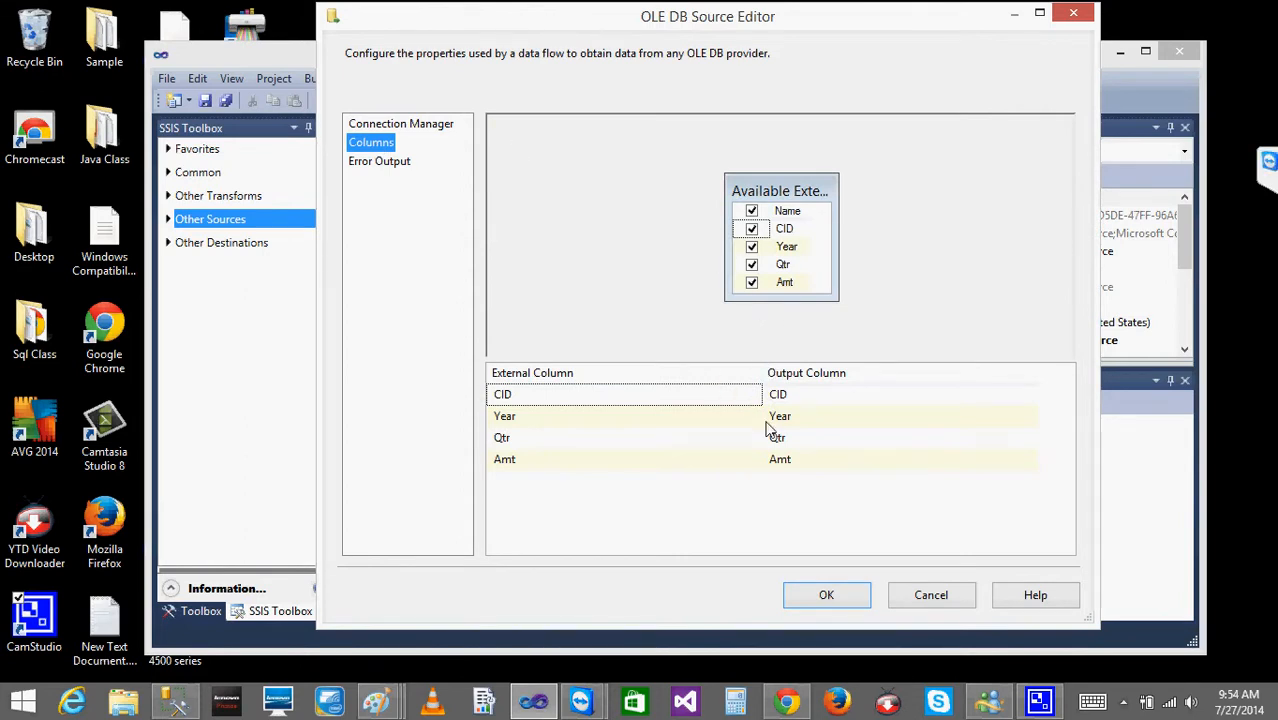
click(752, 211)
click(752, 229)
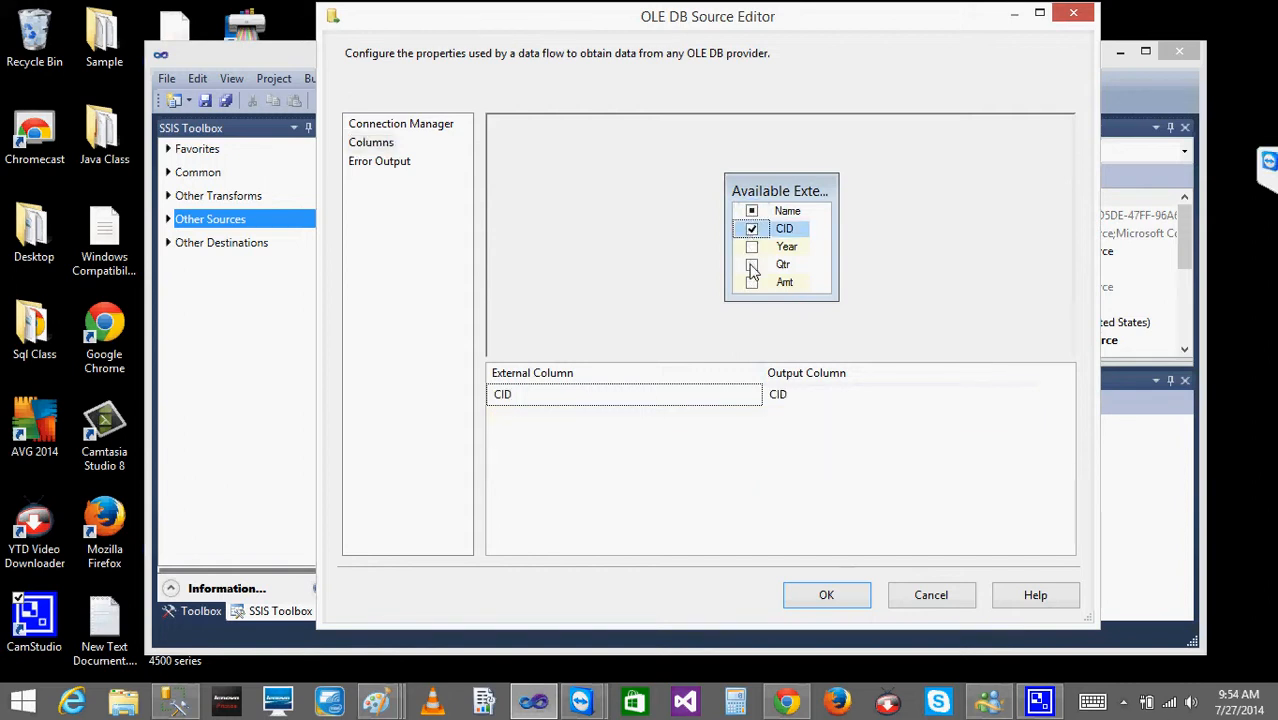
click(752, 264)
click(752, 283)
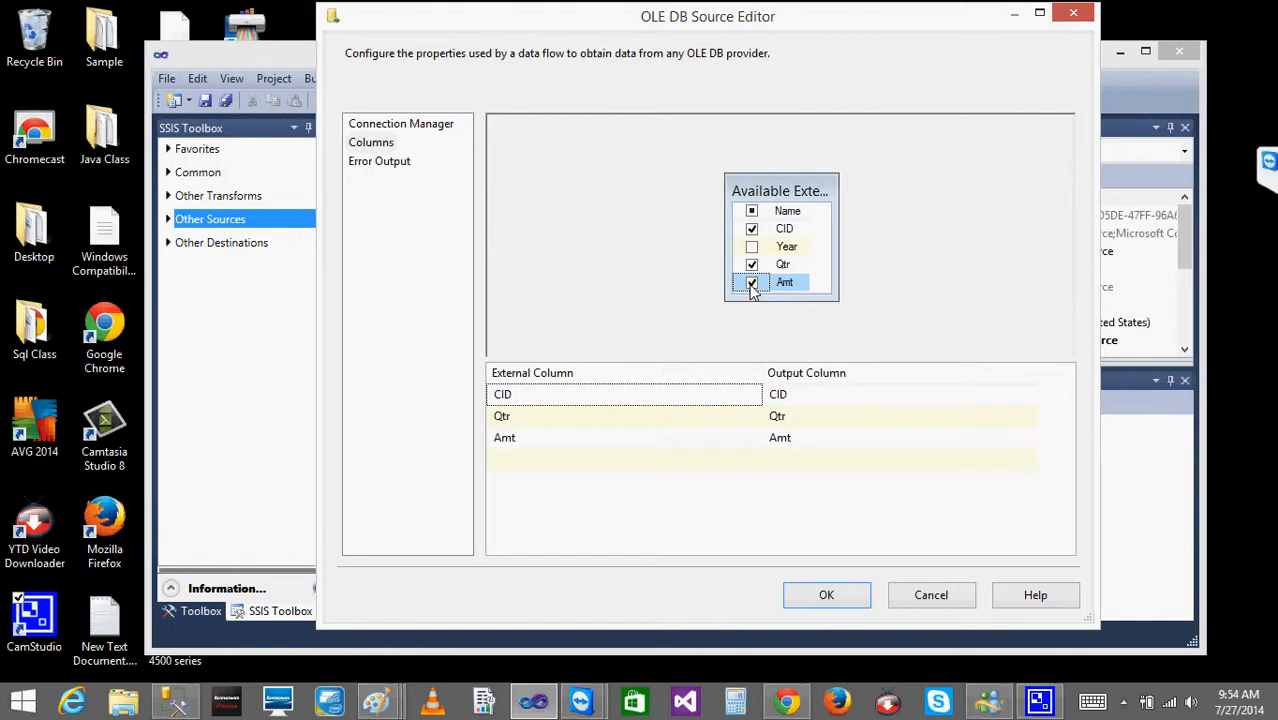
Reselect all source columns, toggle Qtr off and on, and reset the selection to CID, Year, Qtr and Amt
click(752, 211)
click(752, 211)
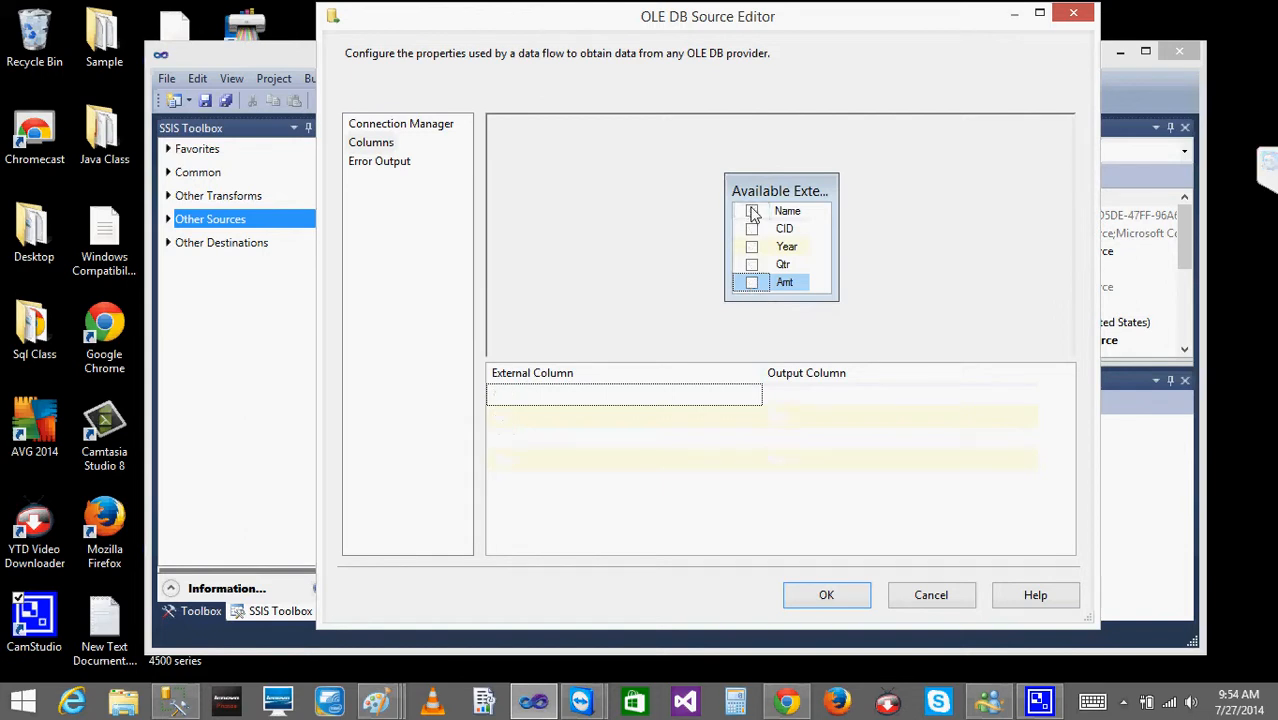
click(752, 211)
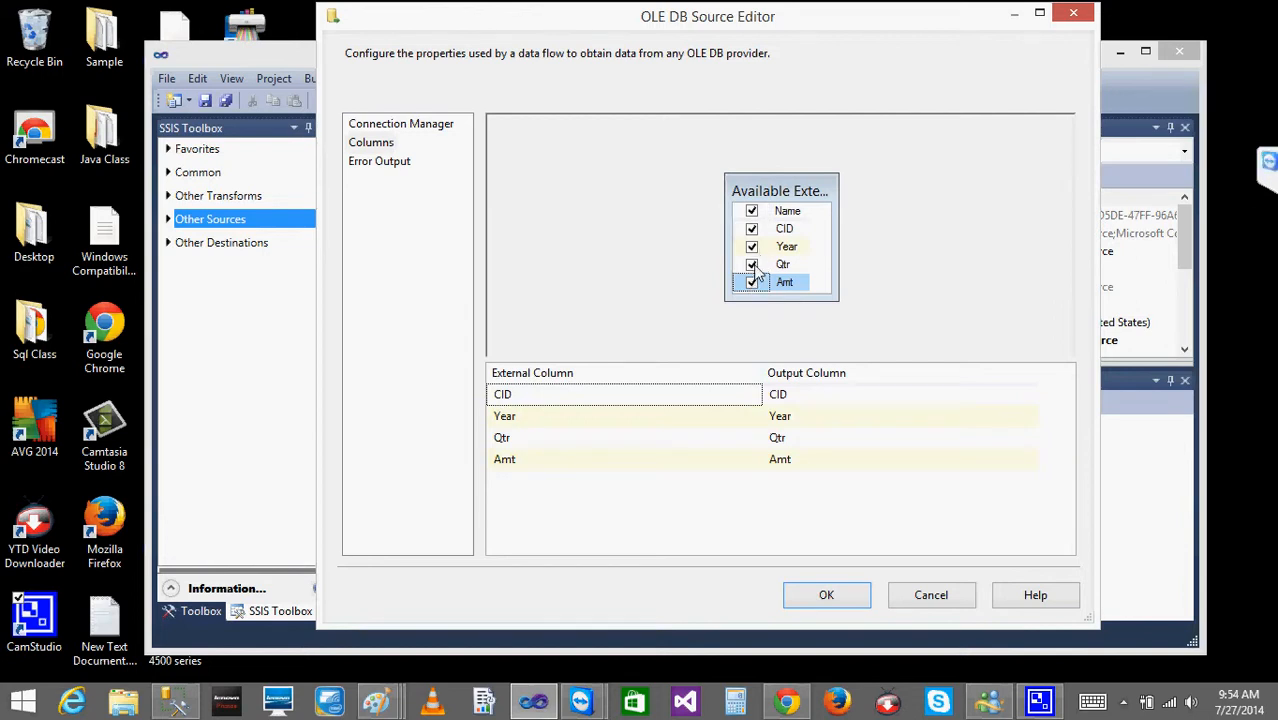
click(754, 266)
click(753, 266)
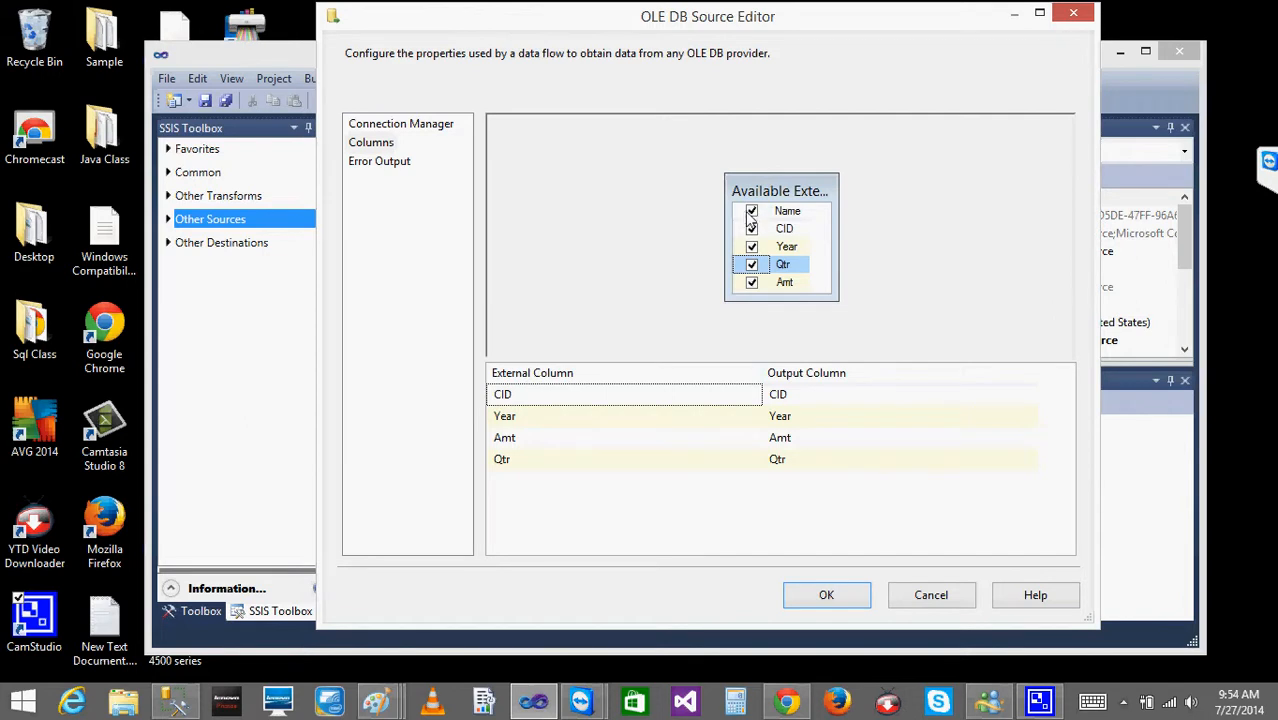
click(751, 211)
click(751, 211)
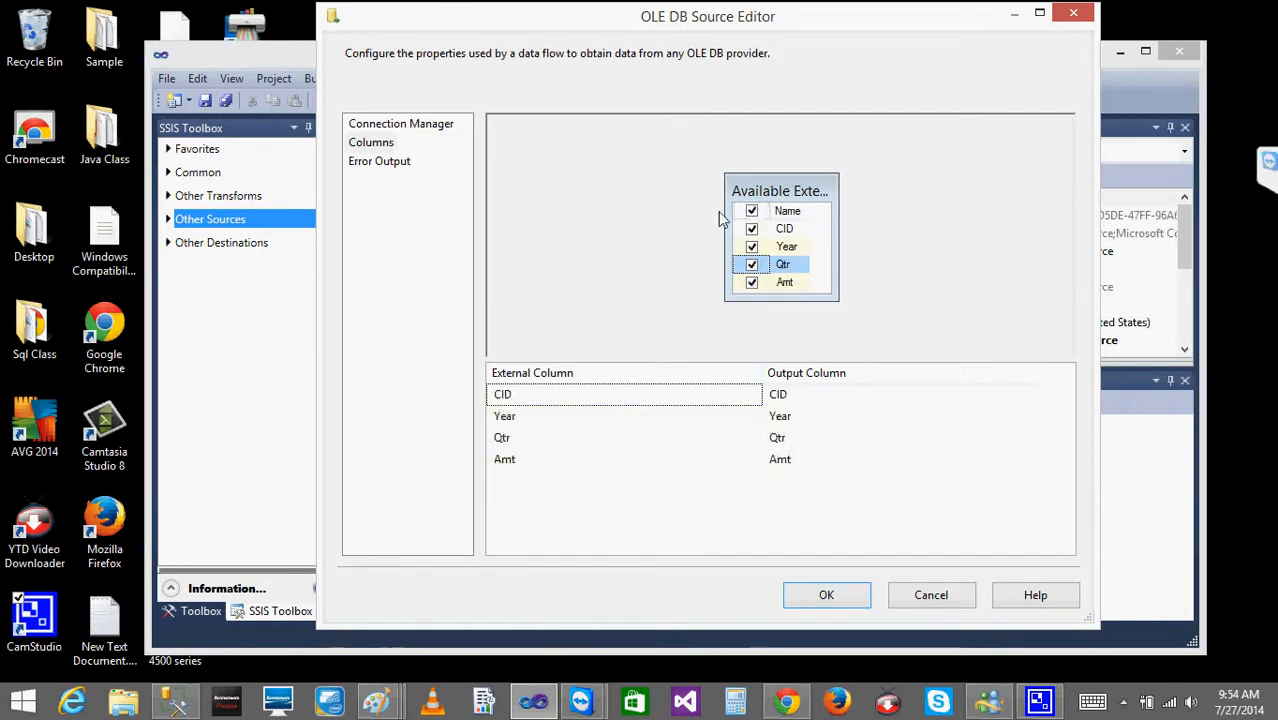
Check the Error Output and Columns pages and accept the OLE DB Source's configuration
click(406, 167)
click(372, 146)
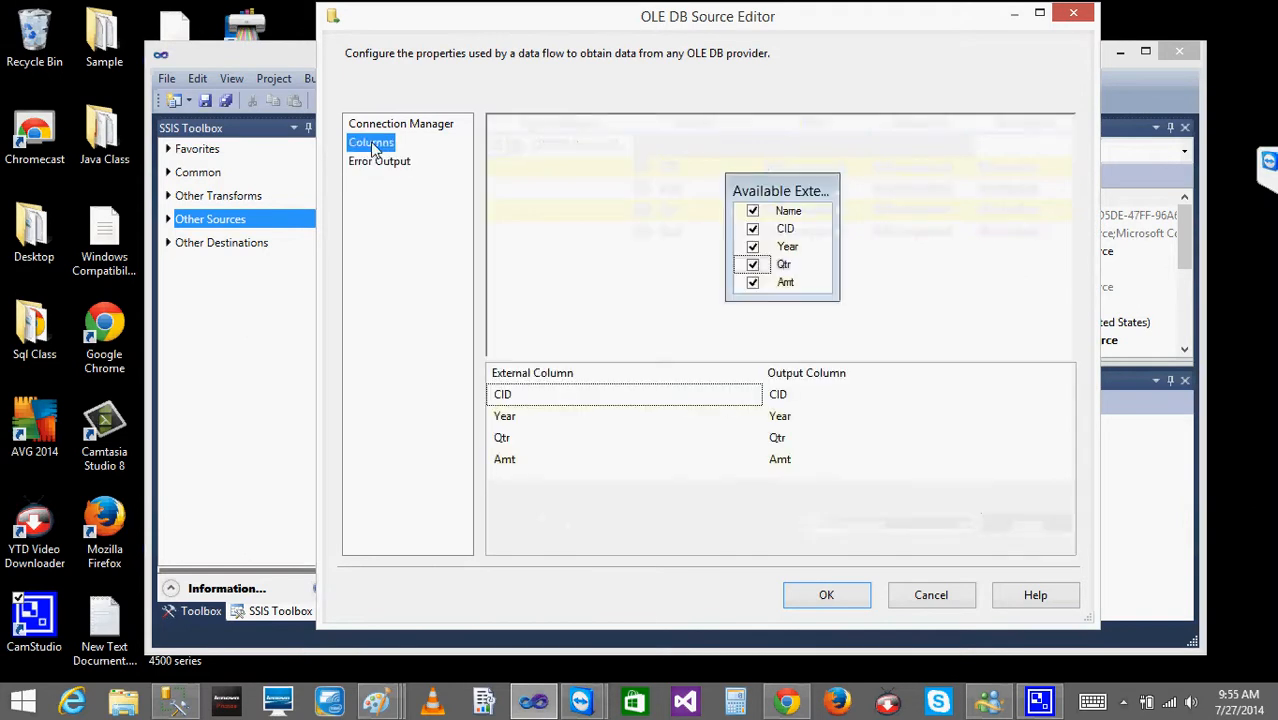
click(826, 595)
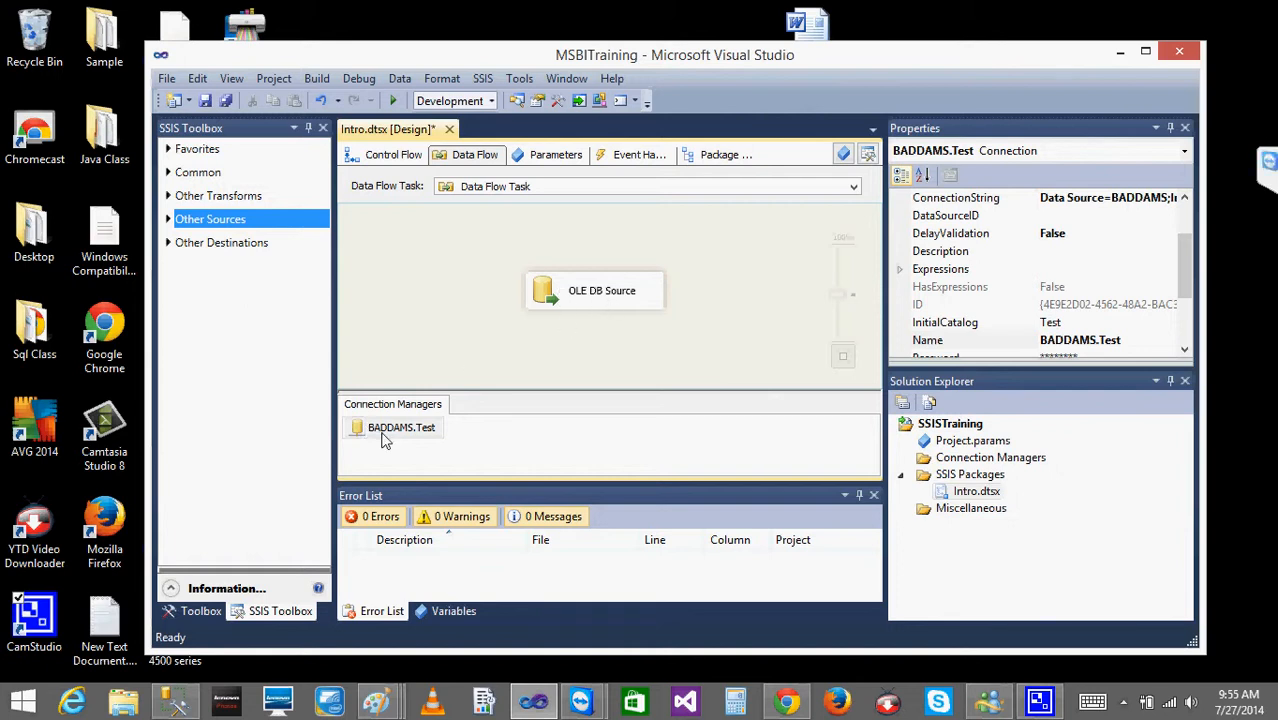
Review the OLE DB Source's connection manager and table settings and accept them as they are
click(518, 448)
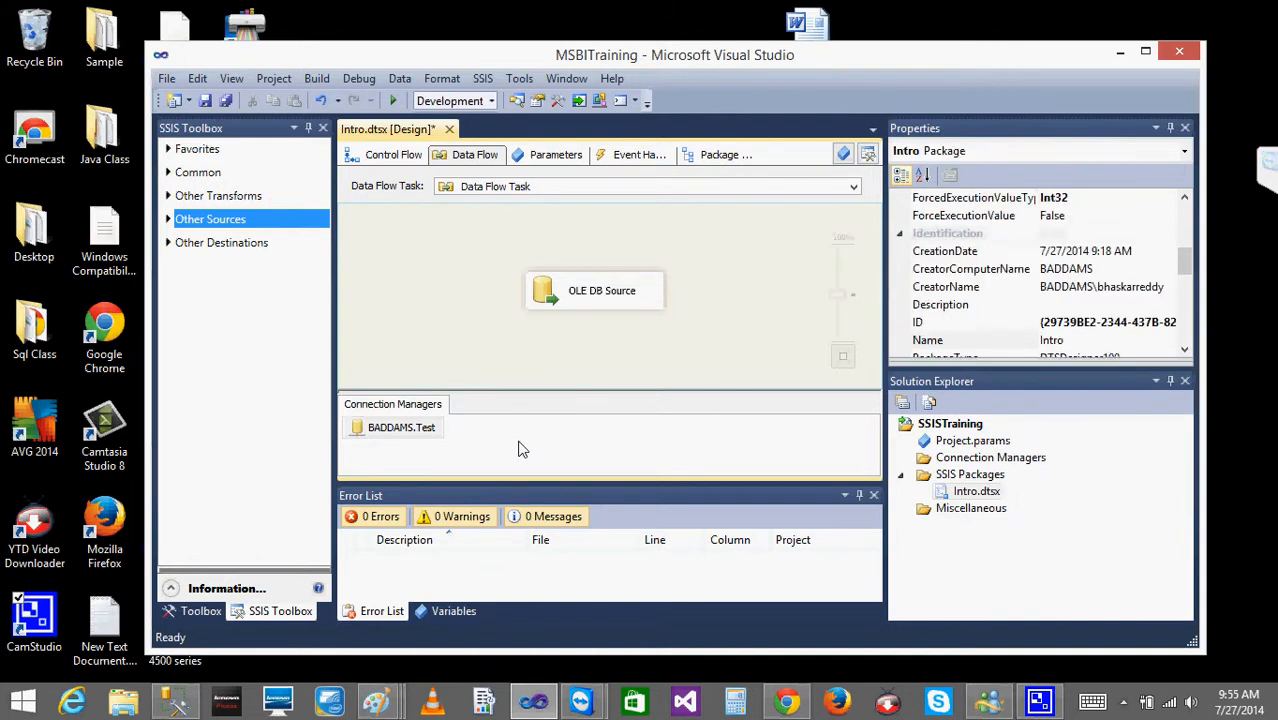
double_click(556, 306)
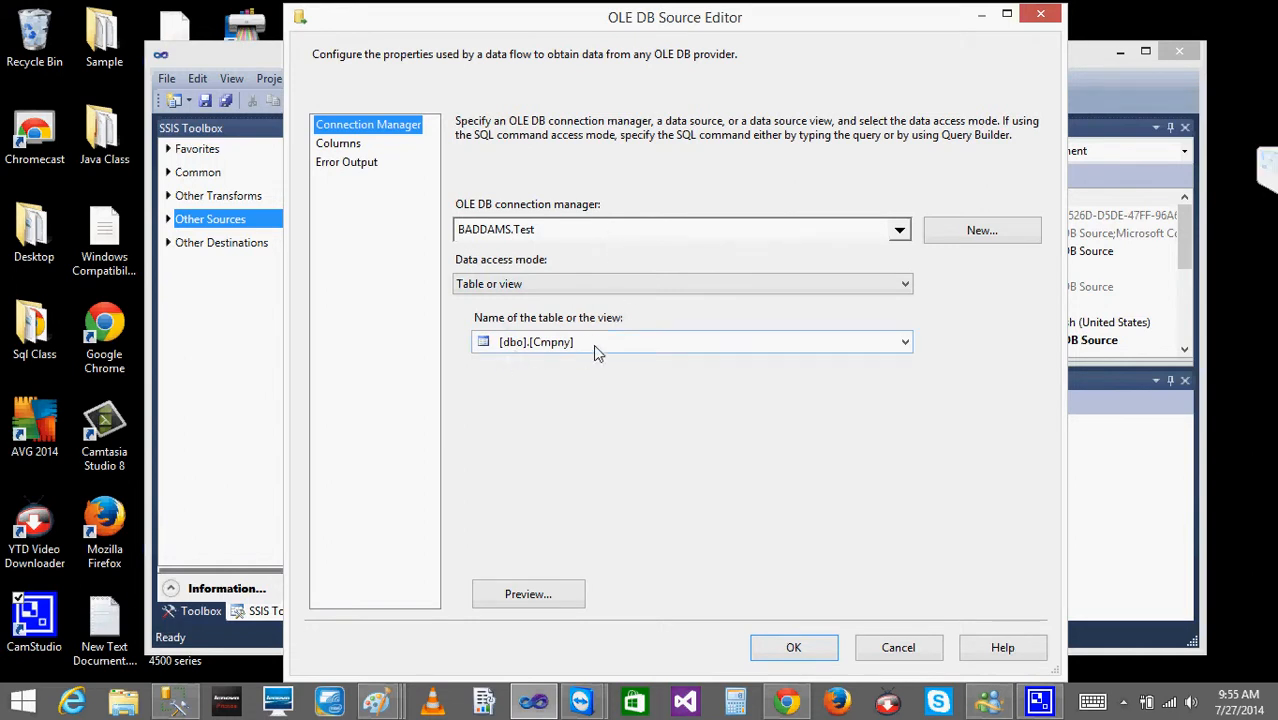
click(801, 652)
Look through the available connection manager types for the package and start a new connection of type OLEDB
right_click(598, 440)
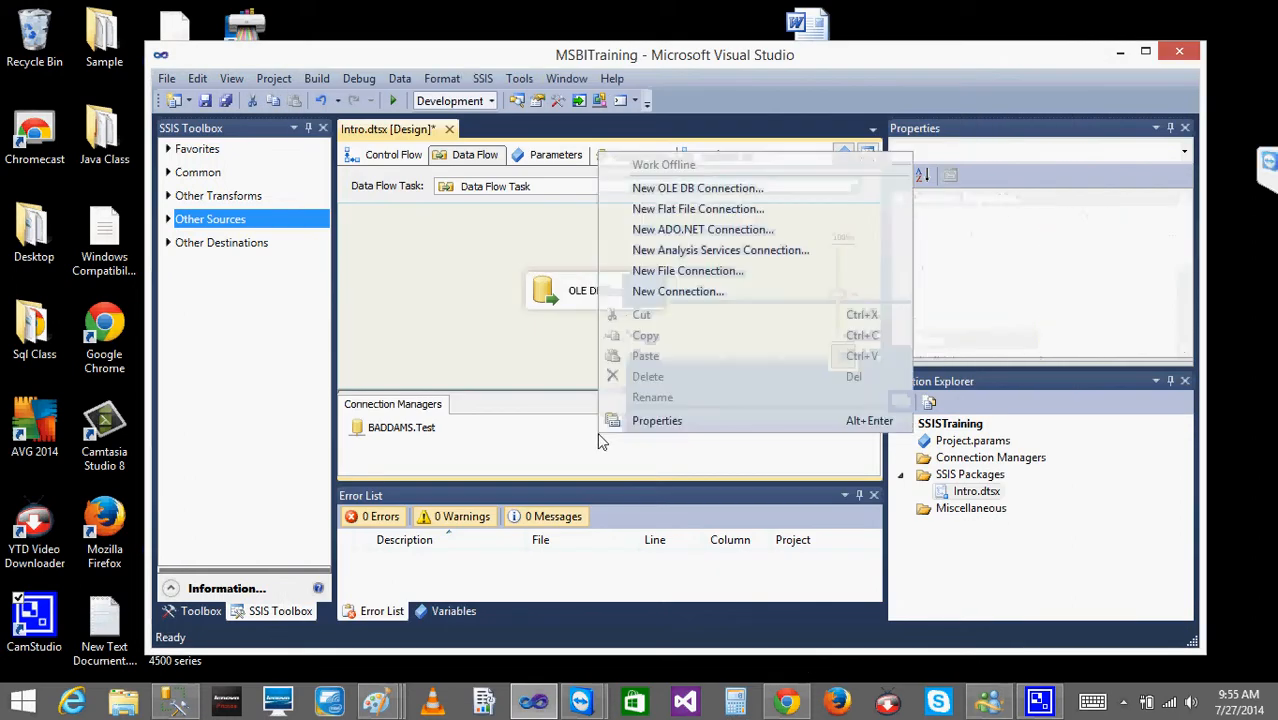
click(573, 442)
right_click(573, 442)
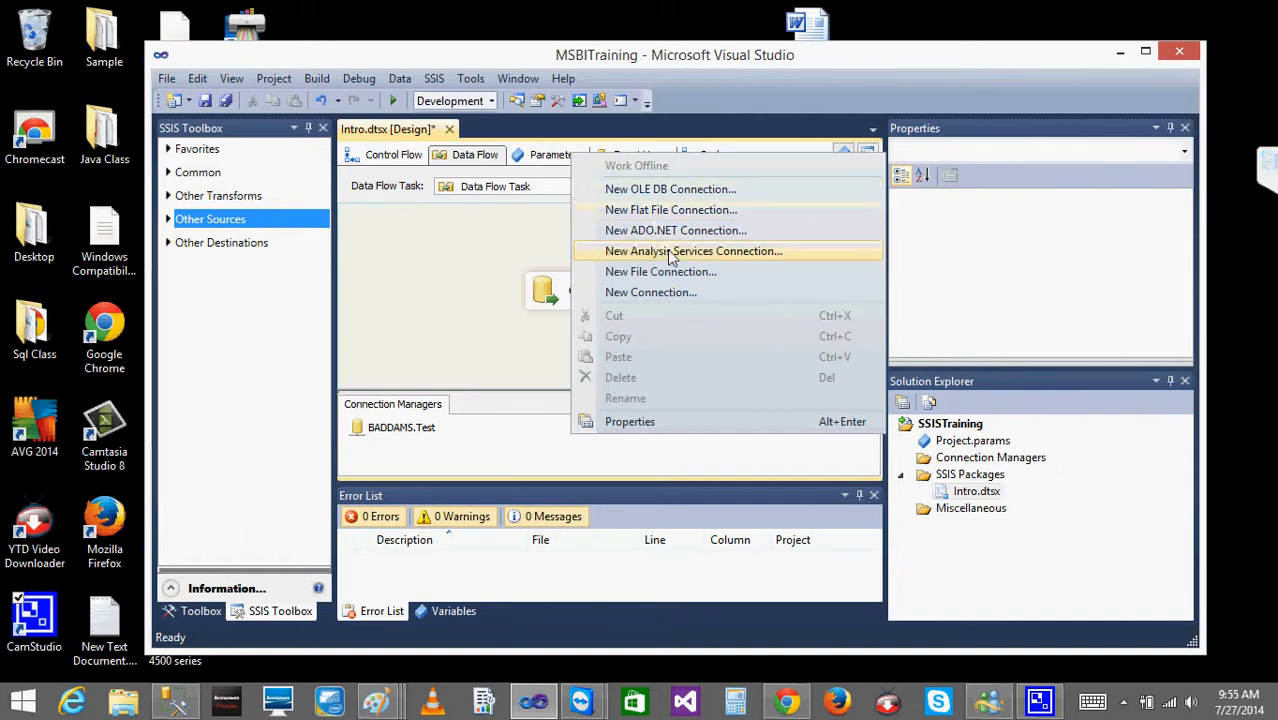
click(648, 296)
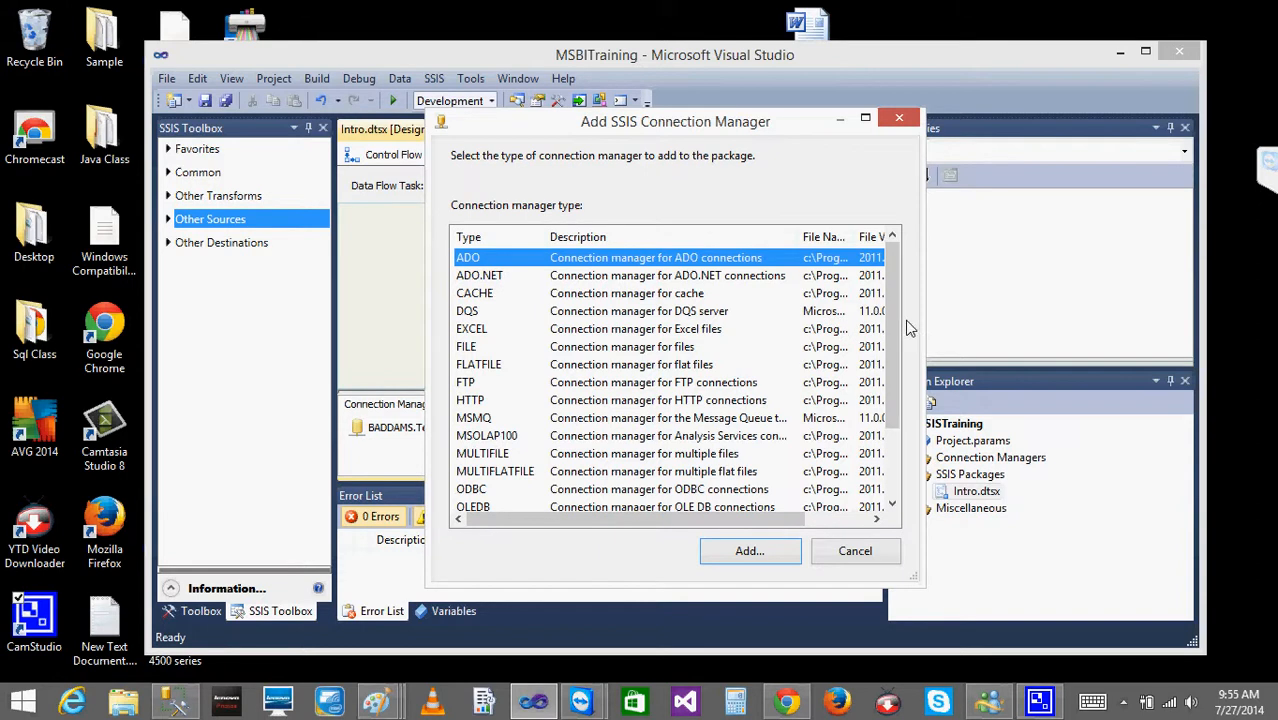
mouse_move(894, 321)
mouse_down()
mouse_move(888, 359)
mouse_move(889, 334)
mouse_up()
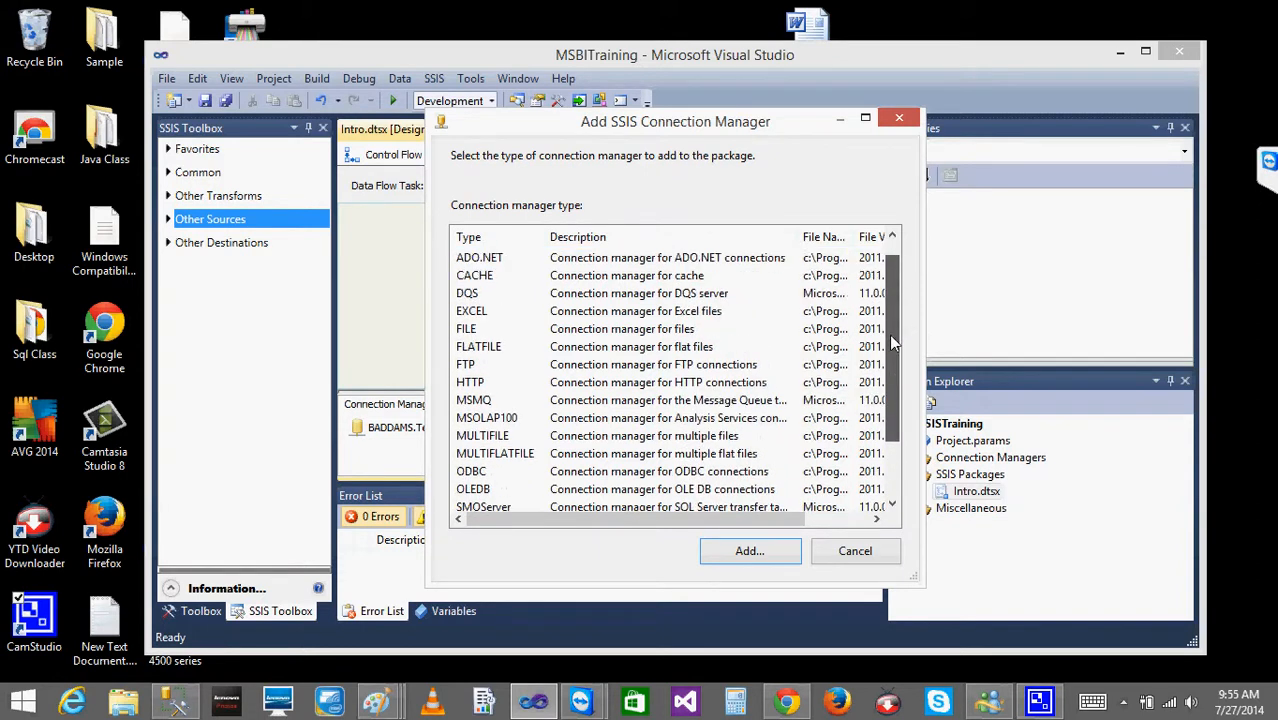
click(724, 293)
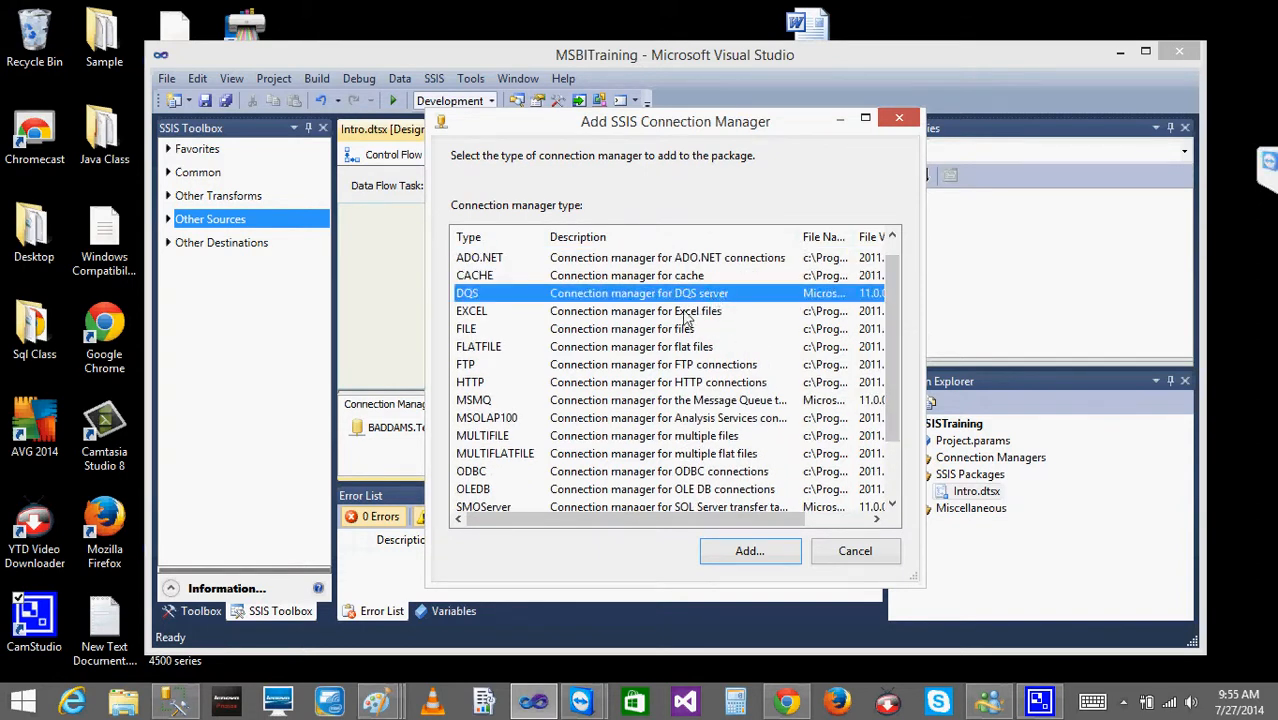
click(686, 316)
click(669, 335)
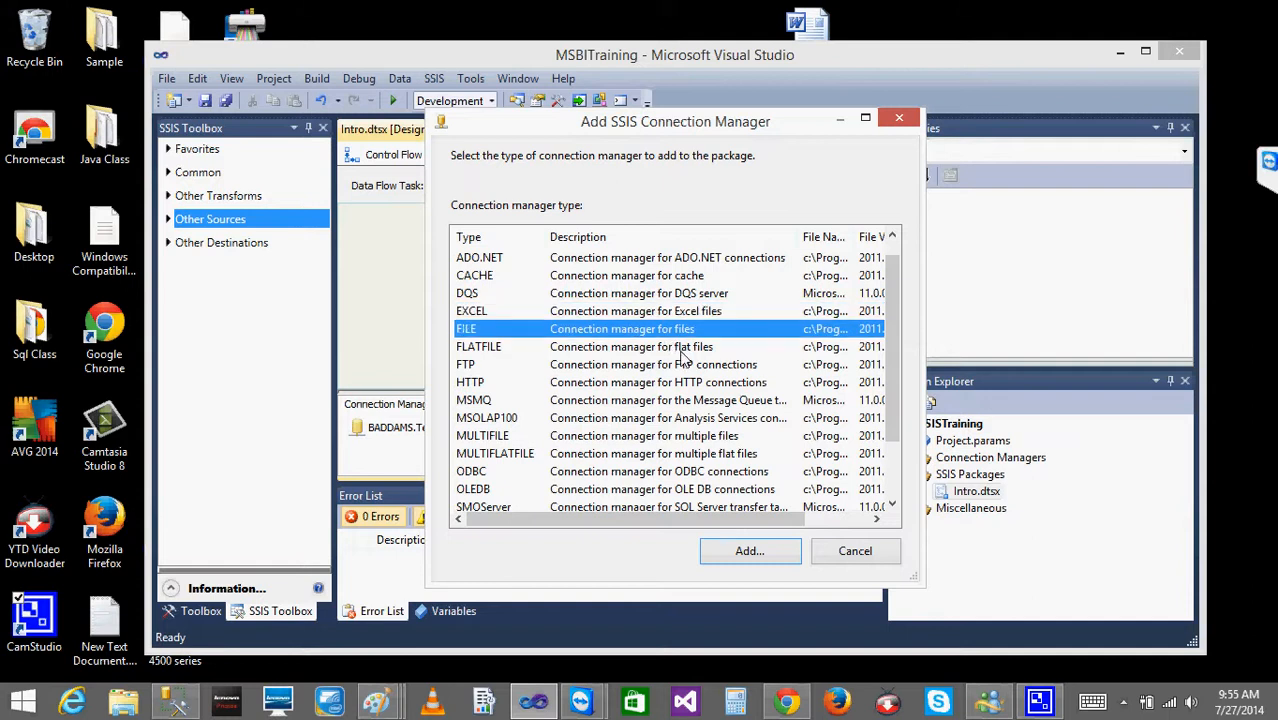
click(684, 350)
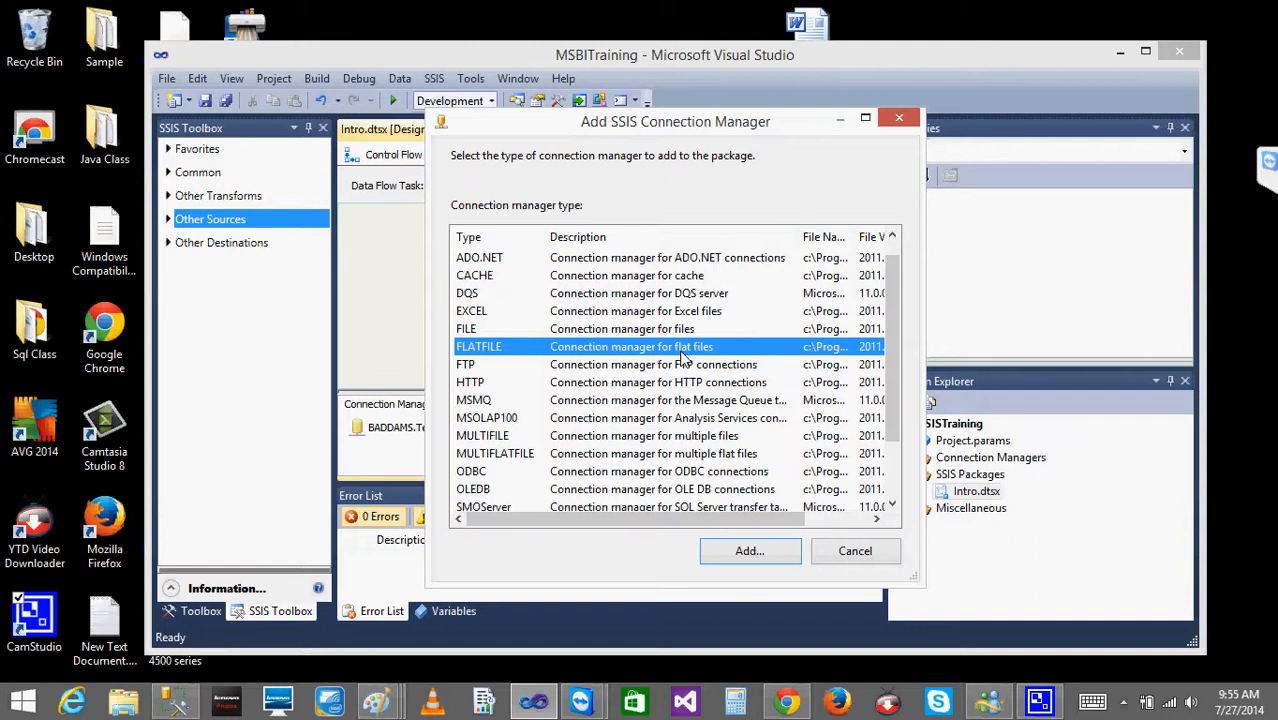
click(703, 368)
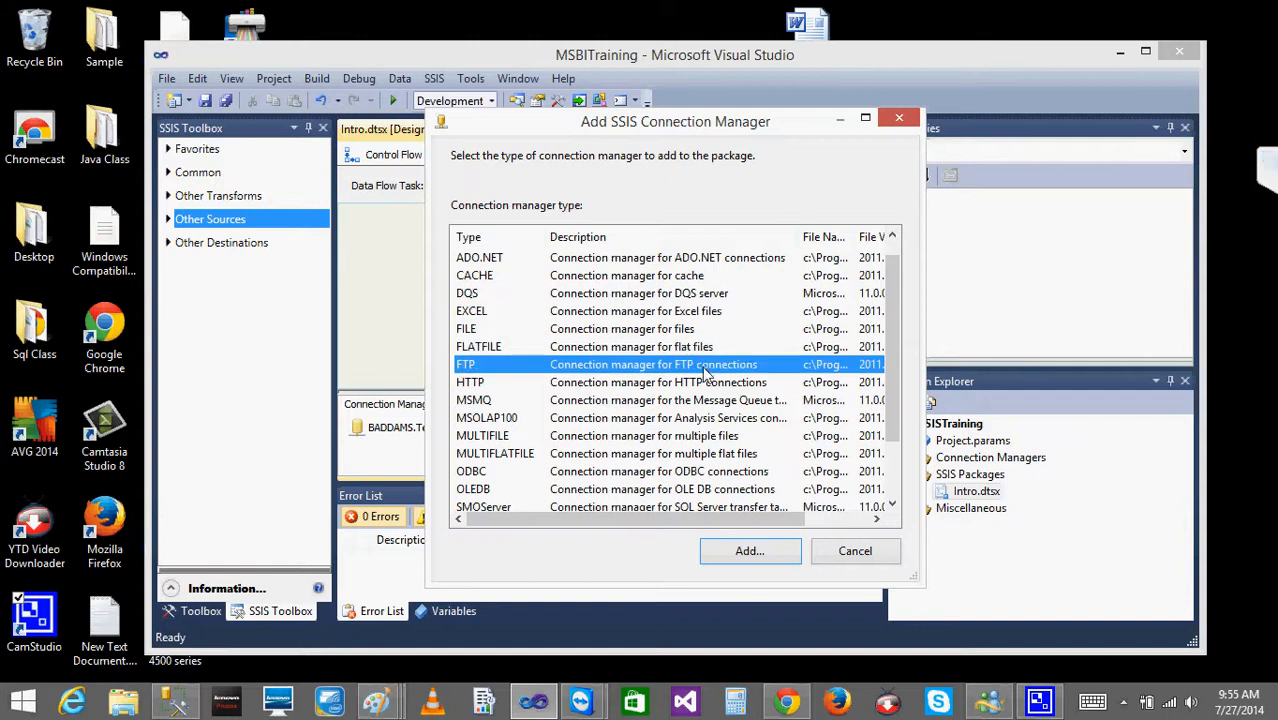
drag(892, 370, 893, 384)
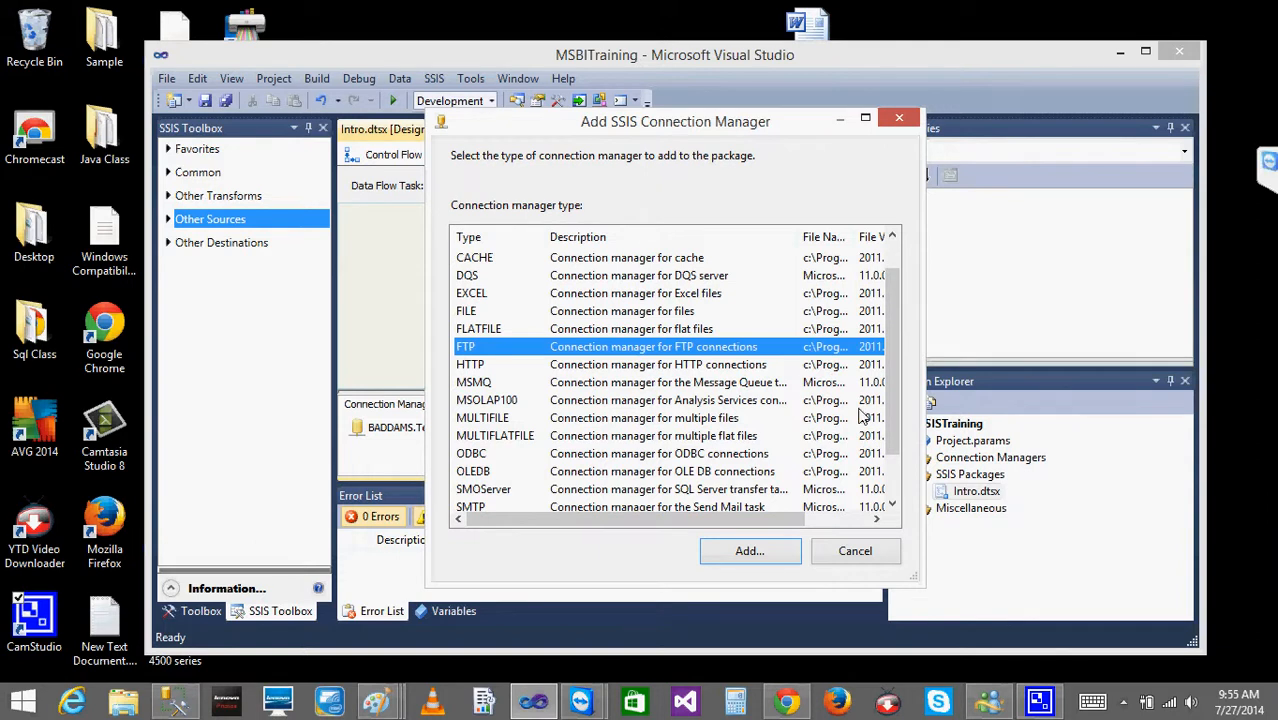
click(647, 474)
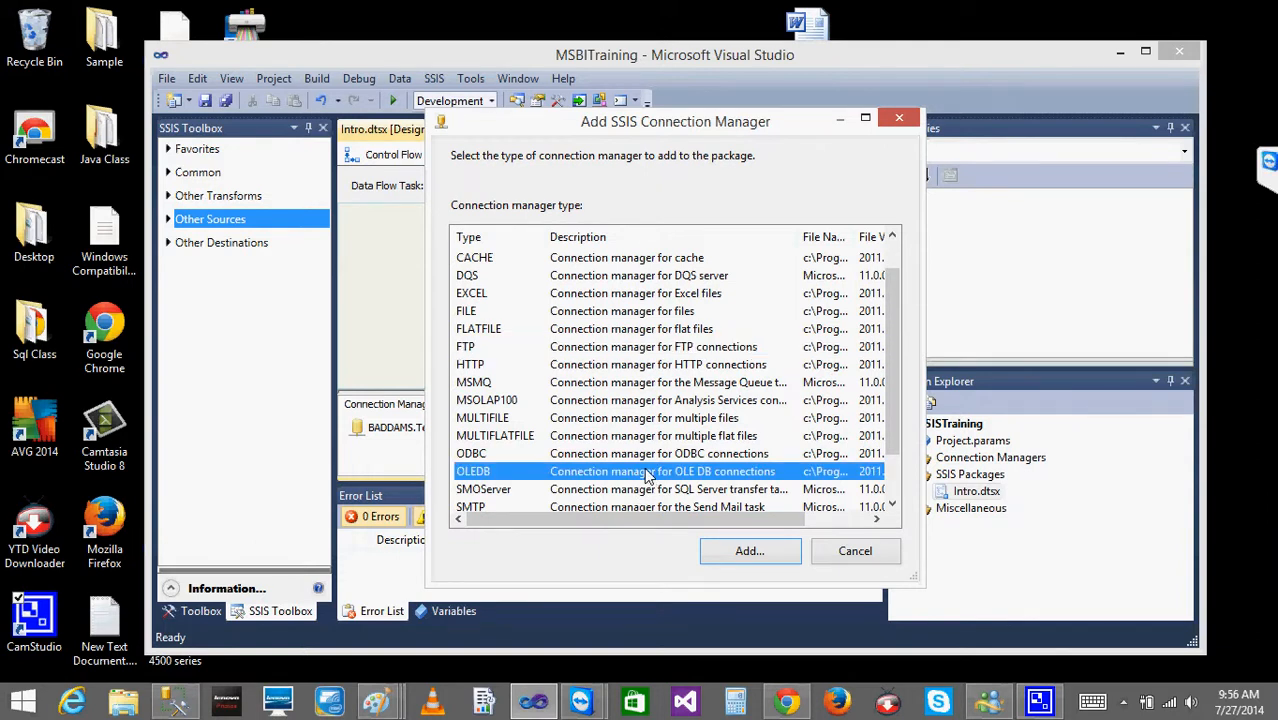
click(738, 557)
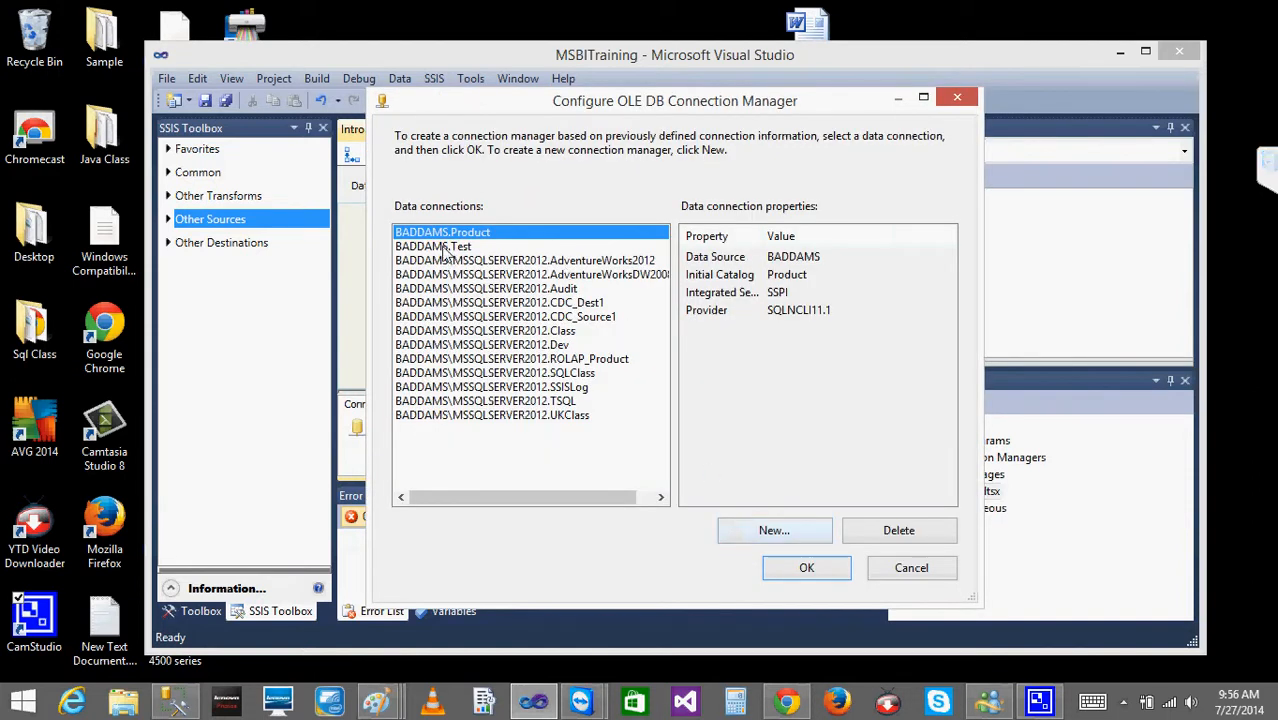
Add the predefined BADDAMS\MSSQLSERVER2012.Dev data connection to the package as an OLE DB connection manager
click(444, 247)
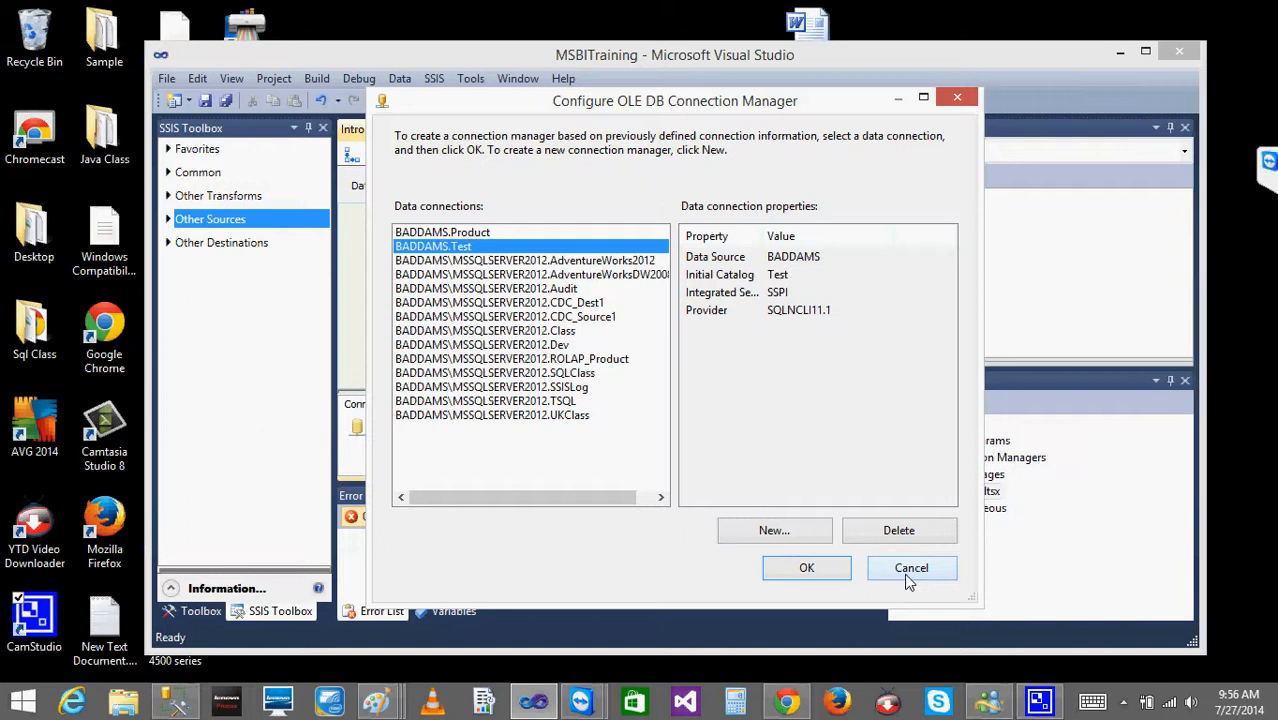
click(567, 290)
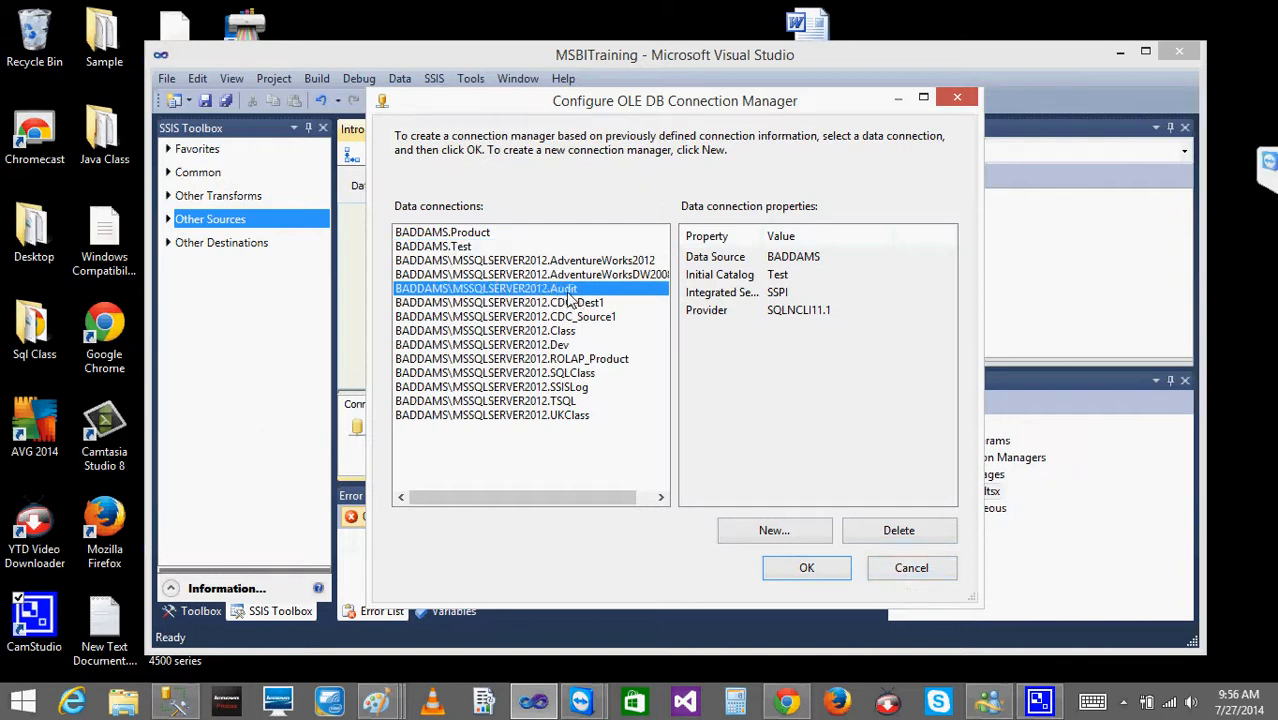
click(546, 345)
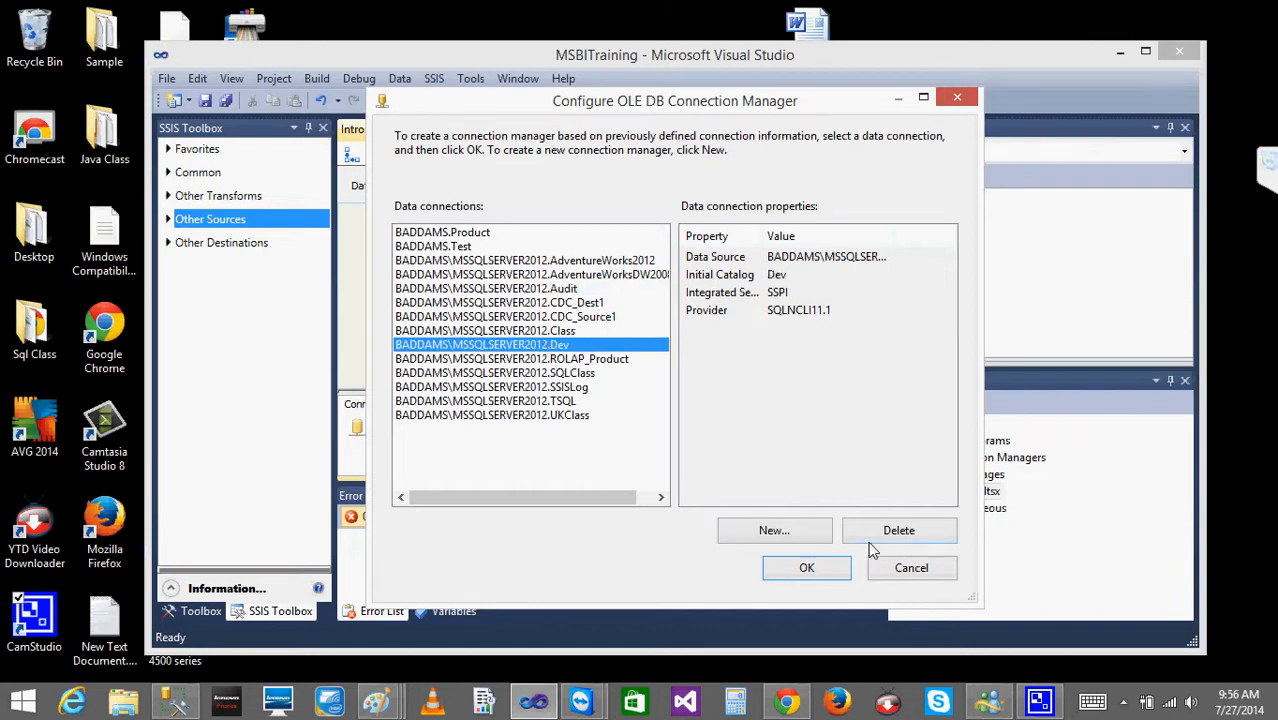
click(818, 583)
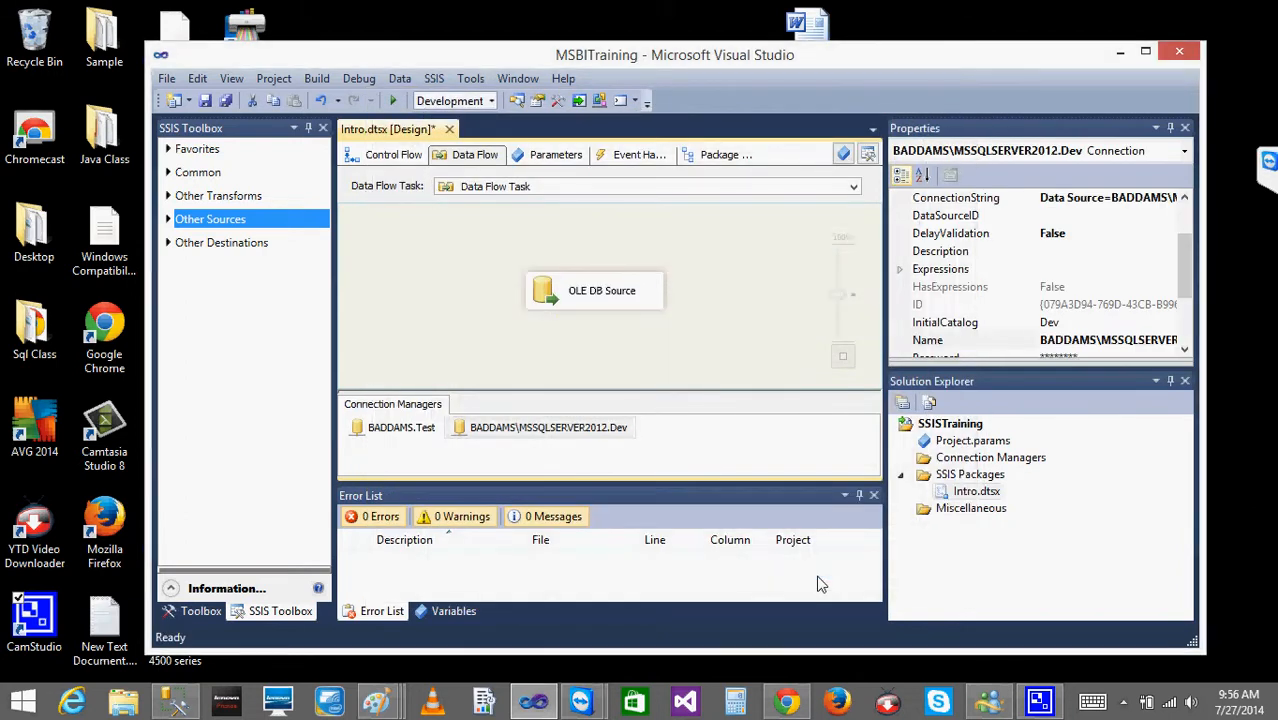
Compare the two connection managers offered for the OLE DB Source, reselect BADDAMS.Test, and discard the changes
click(536, 339)
click(557, 294)
double_click(557, 294)
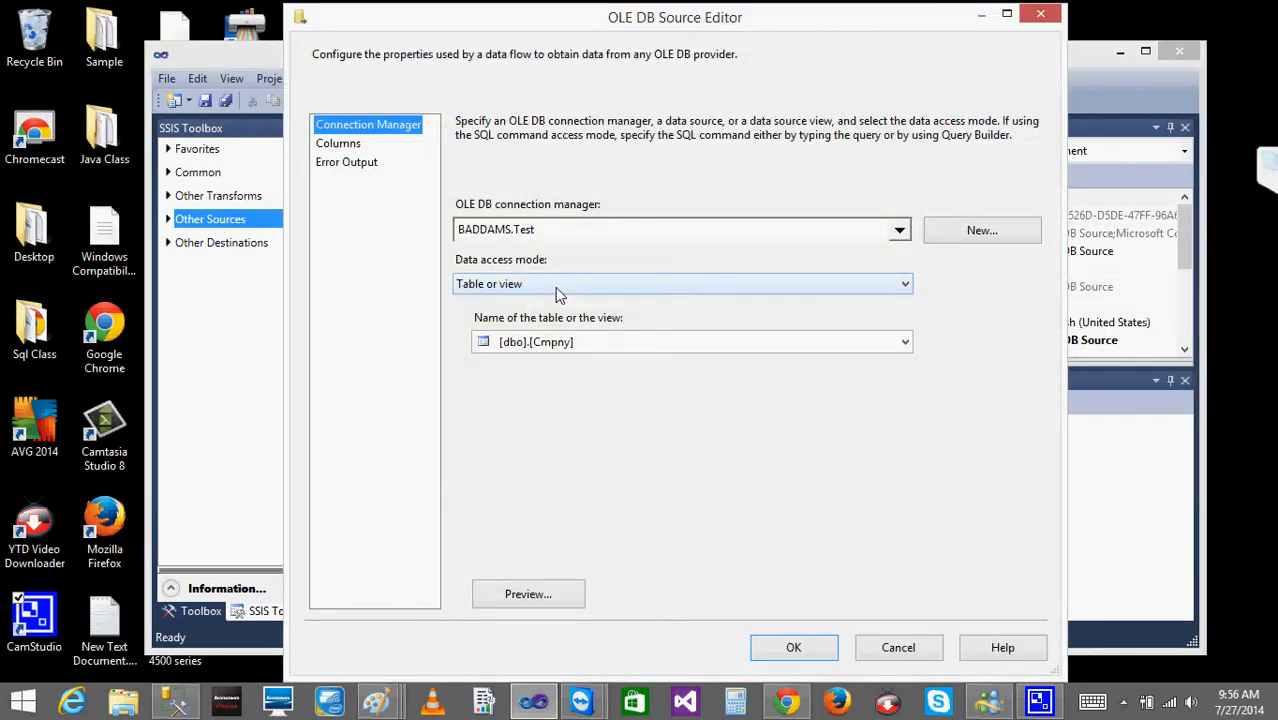
click(899, 231)
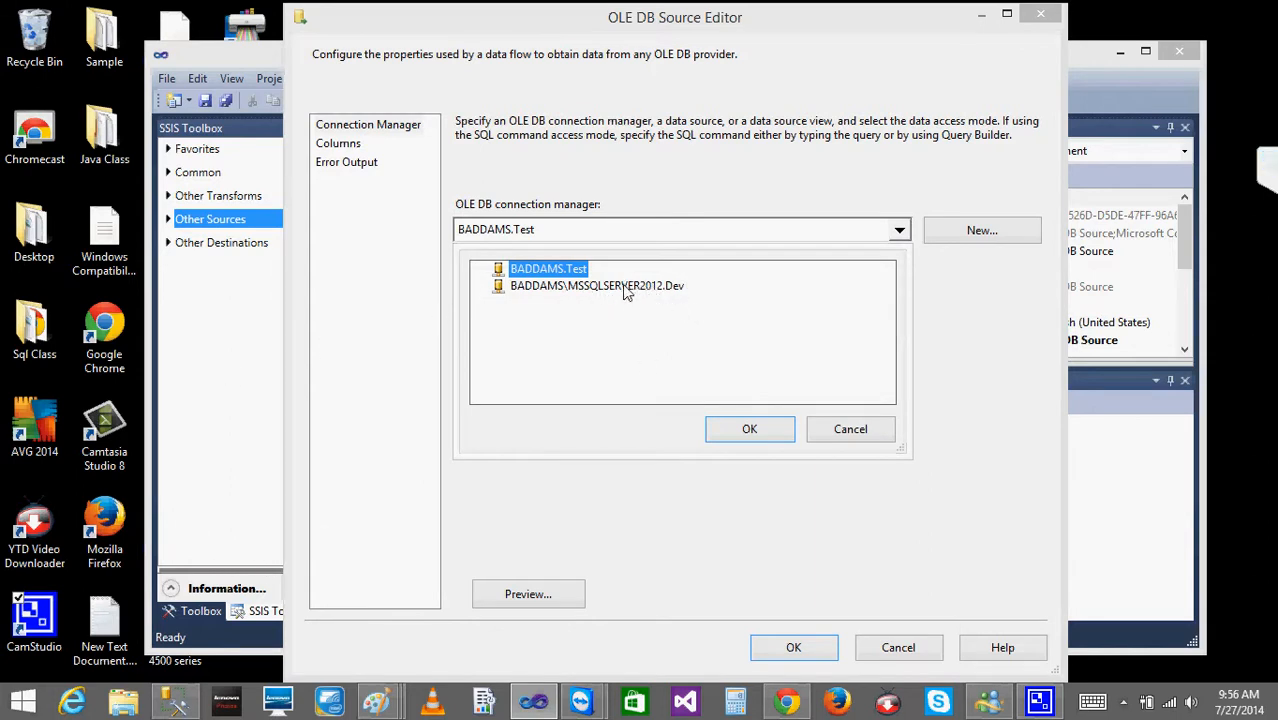
click(610, 286)
click(565, 270)
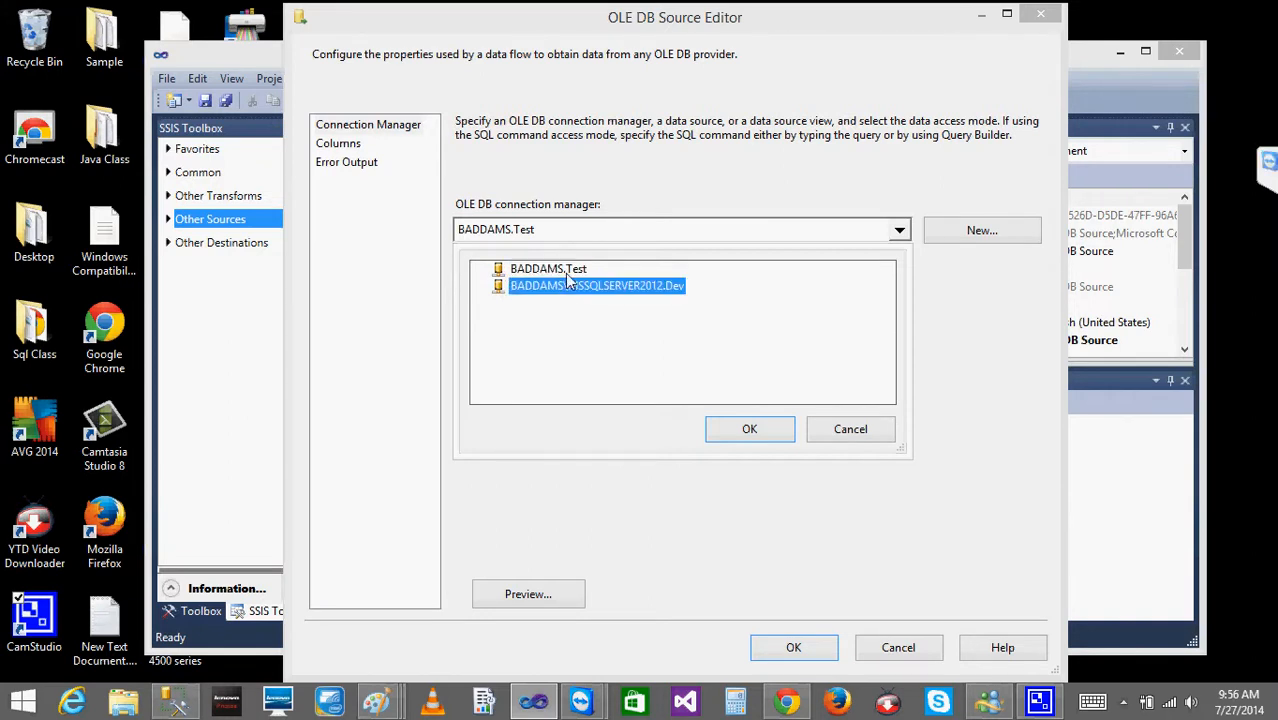
click(750, 429)
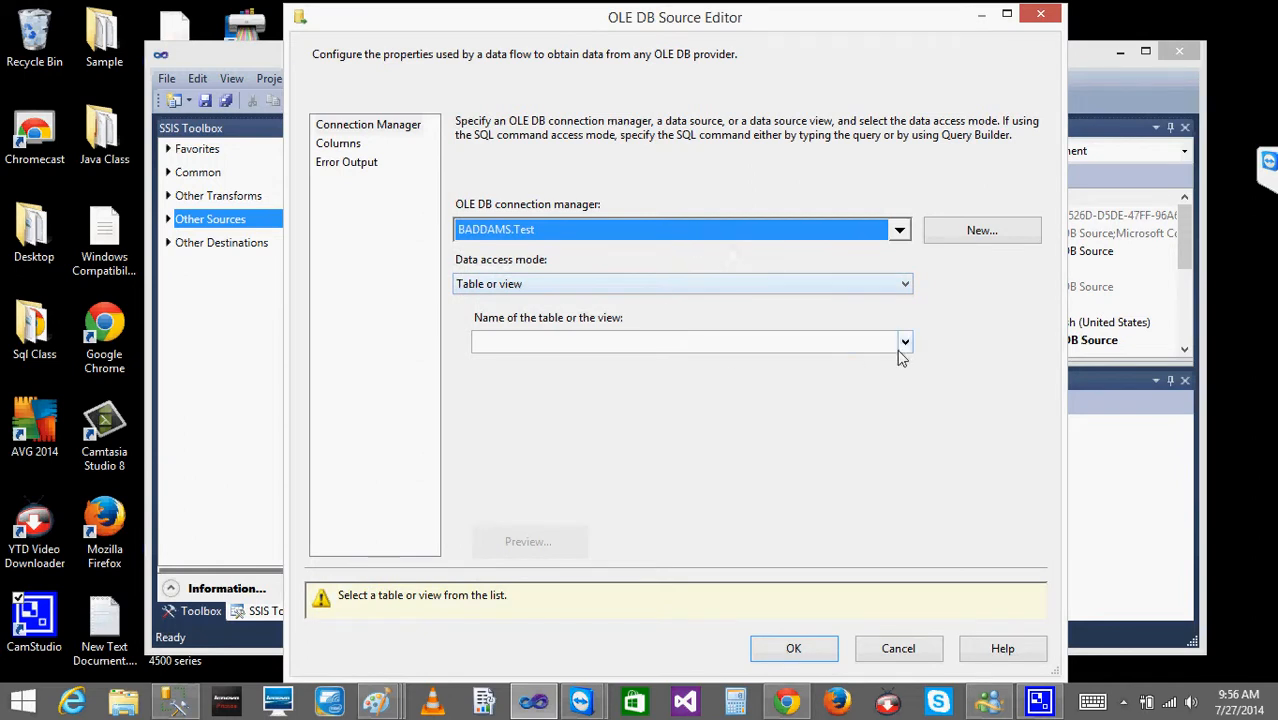
click(900, 649)
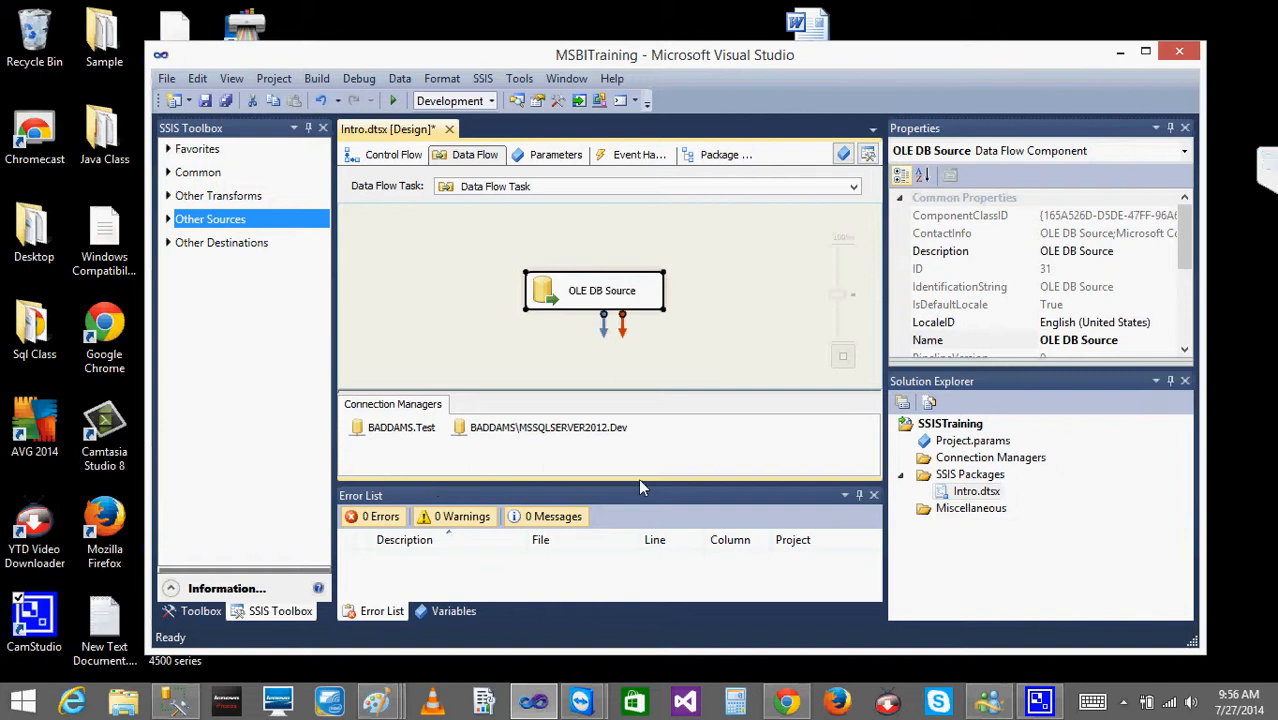
Rename the OLE DB Source component in the data flow as SRC_Cmpny
click(718, 338)
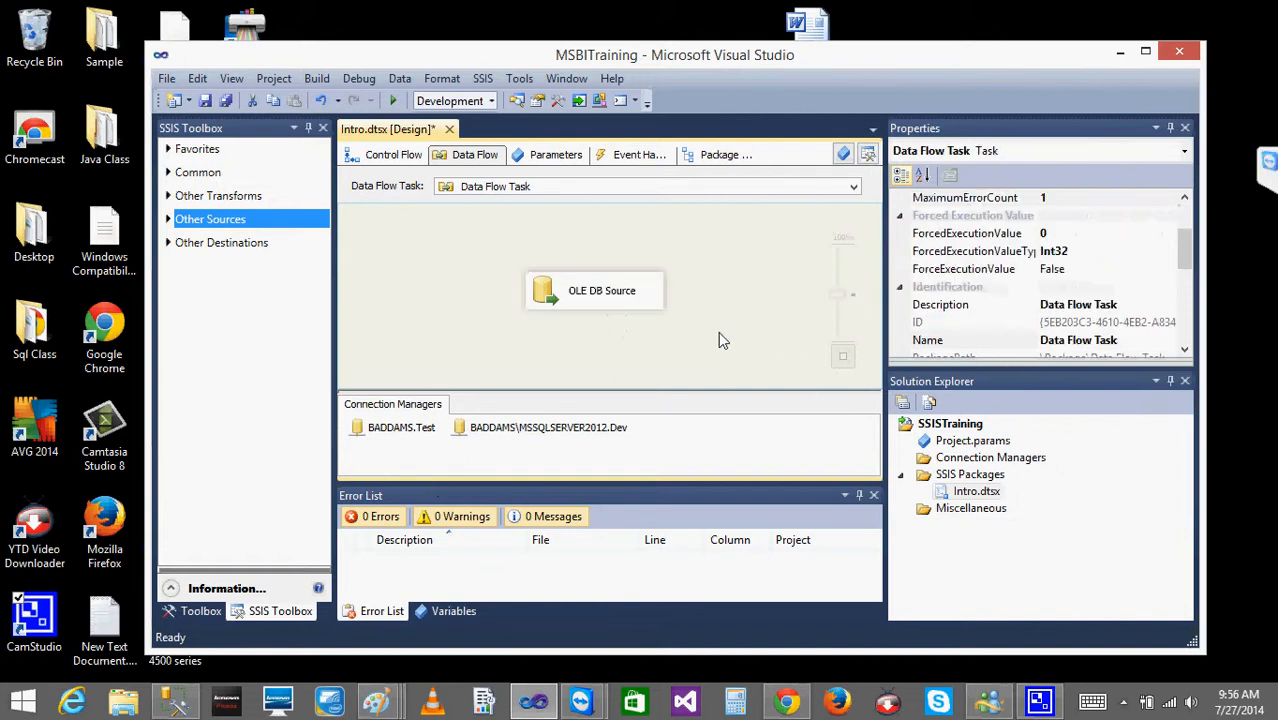
click(604, 300)
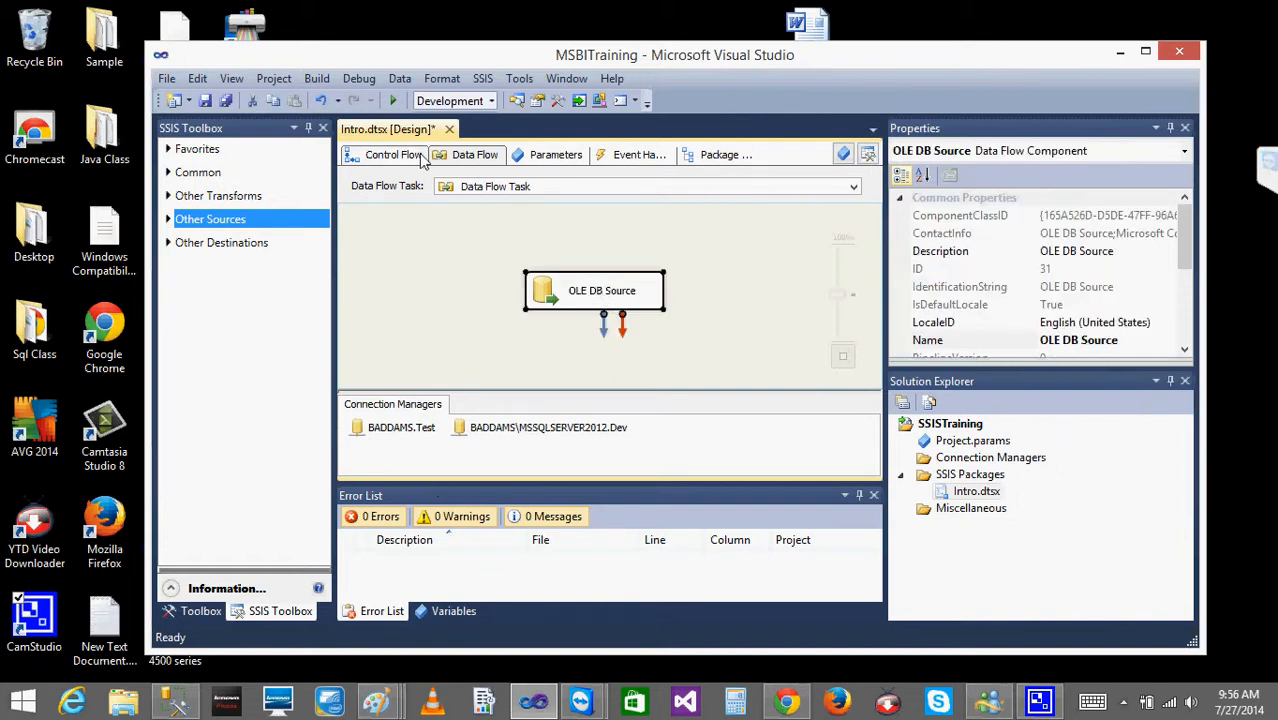
click(596, 300)
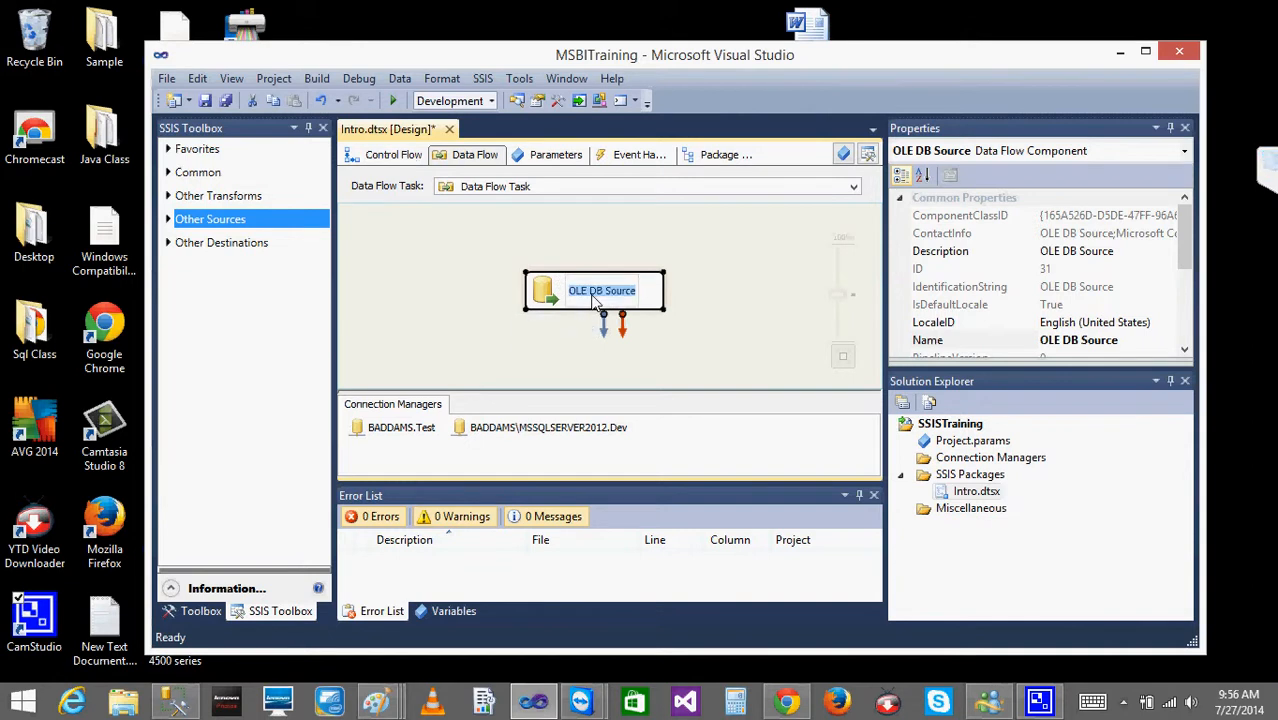
right_click(592, 298)
right_click(556, 289)
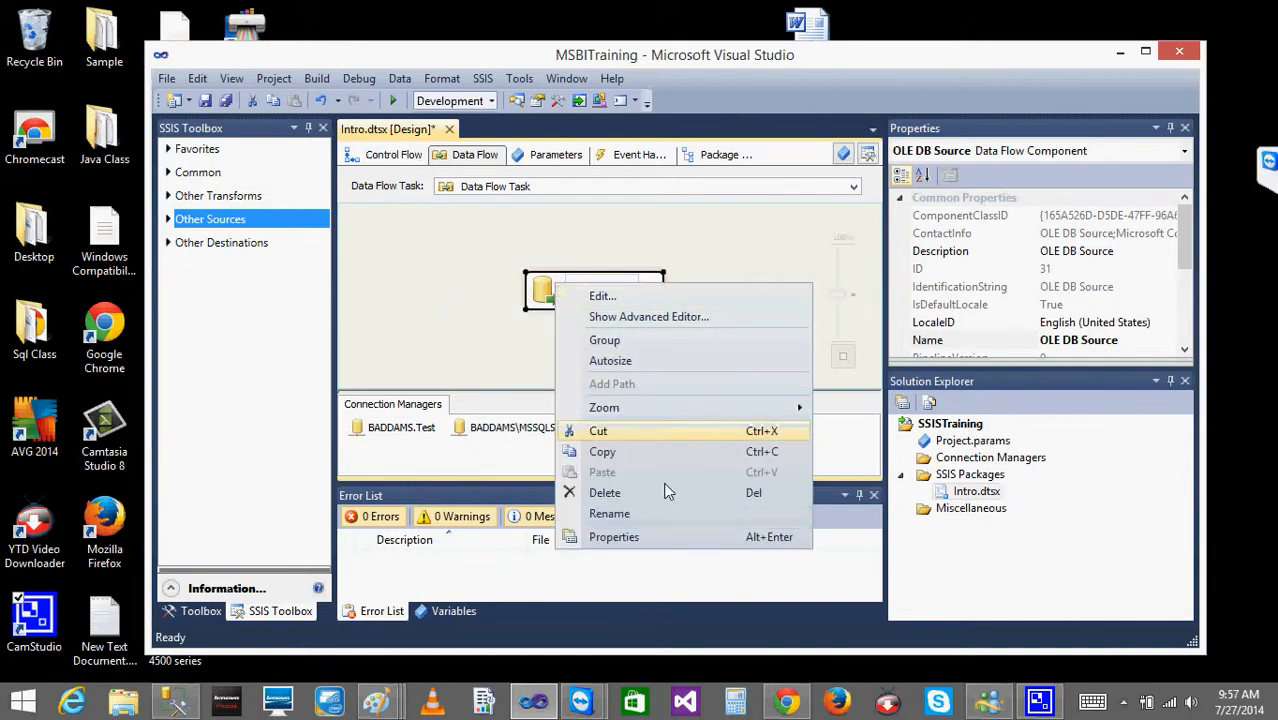
click(641, 511)
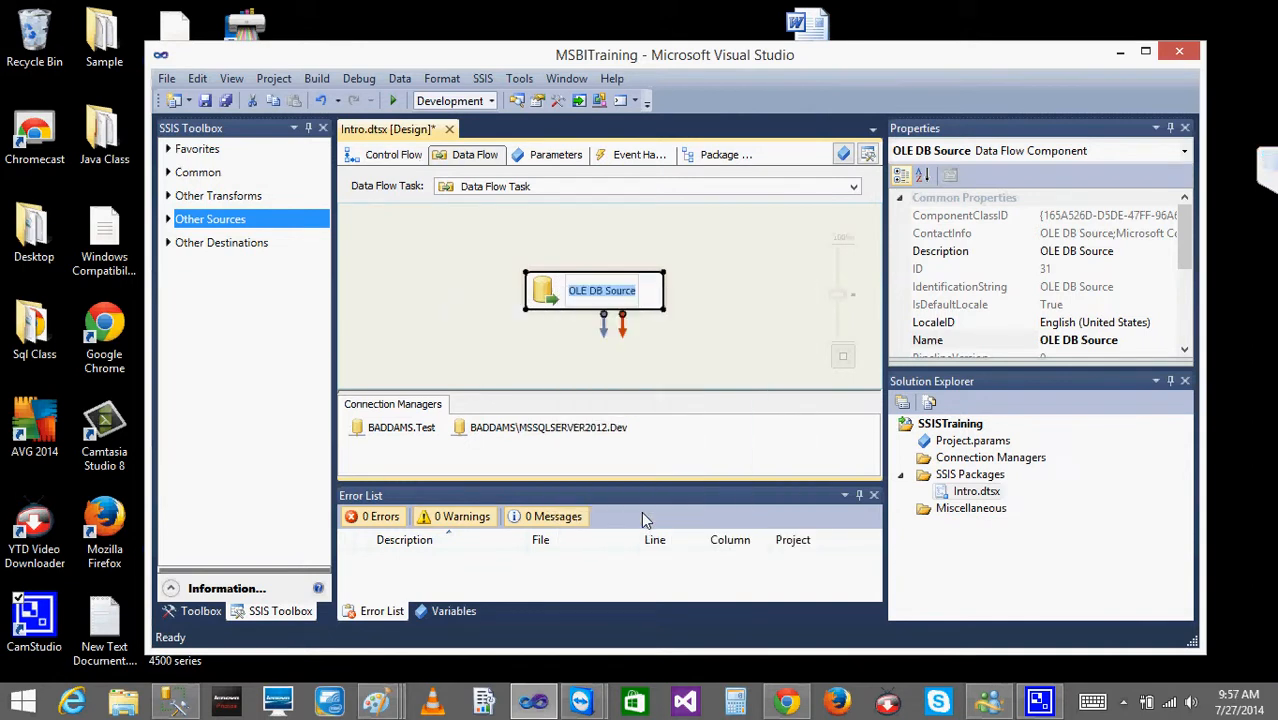
click(714, 346)
click(608, 300)
click(608, 300)
text(src)
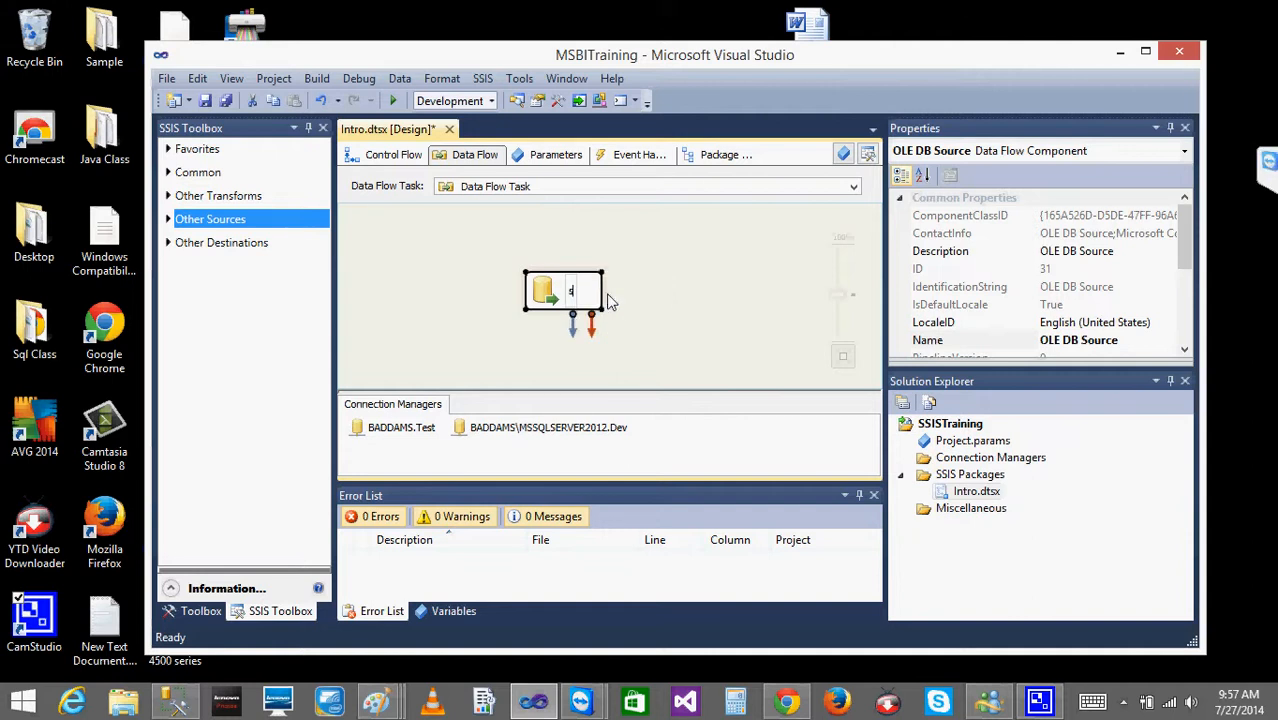
key(BackSpace)
key(BackSpace)
key(BackSpace)
text(SRC_Cmpny)
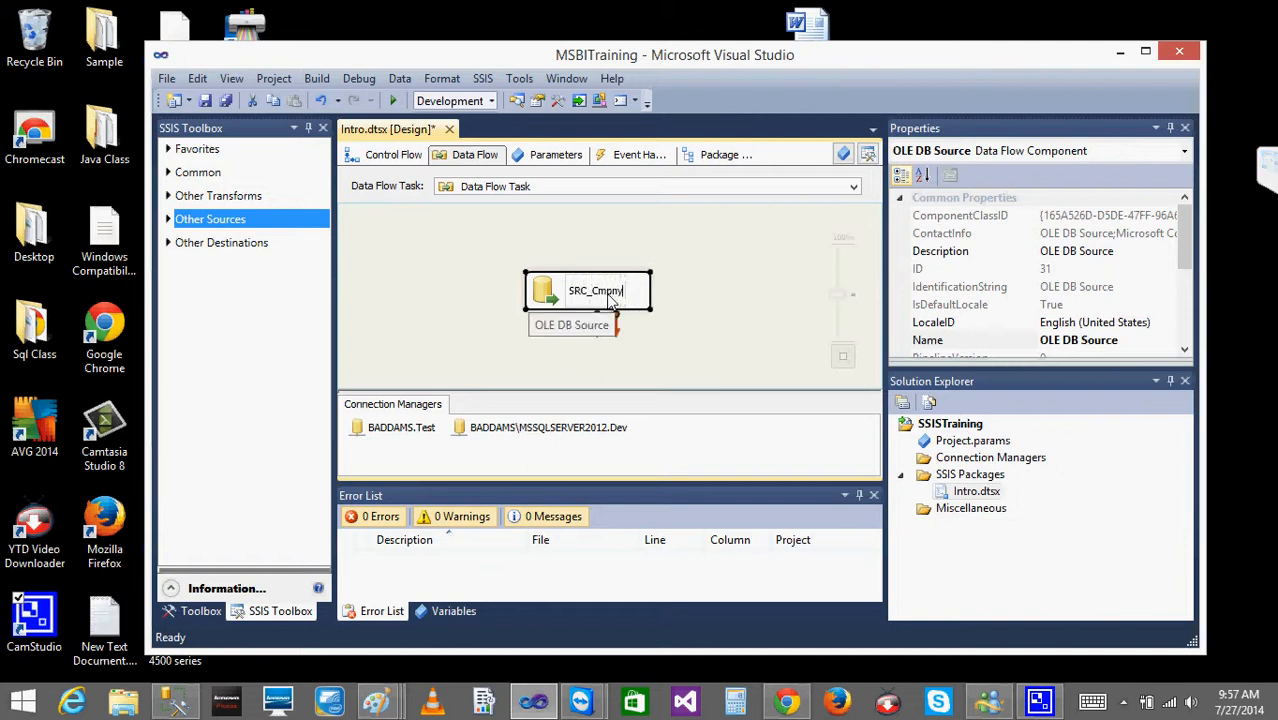
click(813, 313)
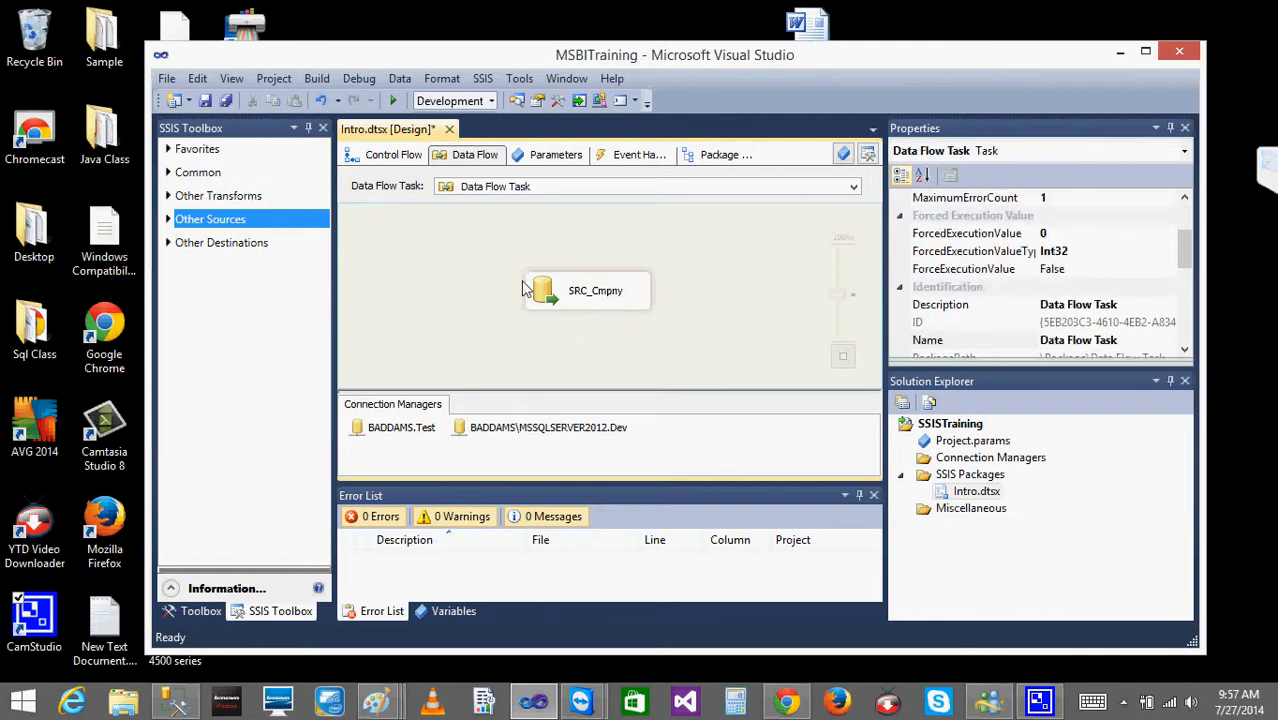
Look through the other source and destination components available for the data flow, picking out OLE DB Destination
click(560, 303)
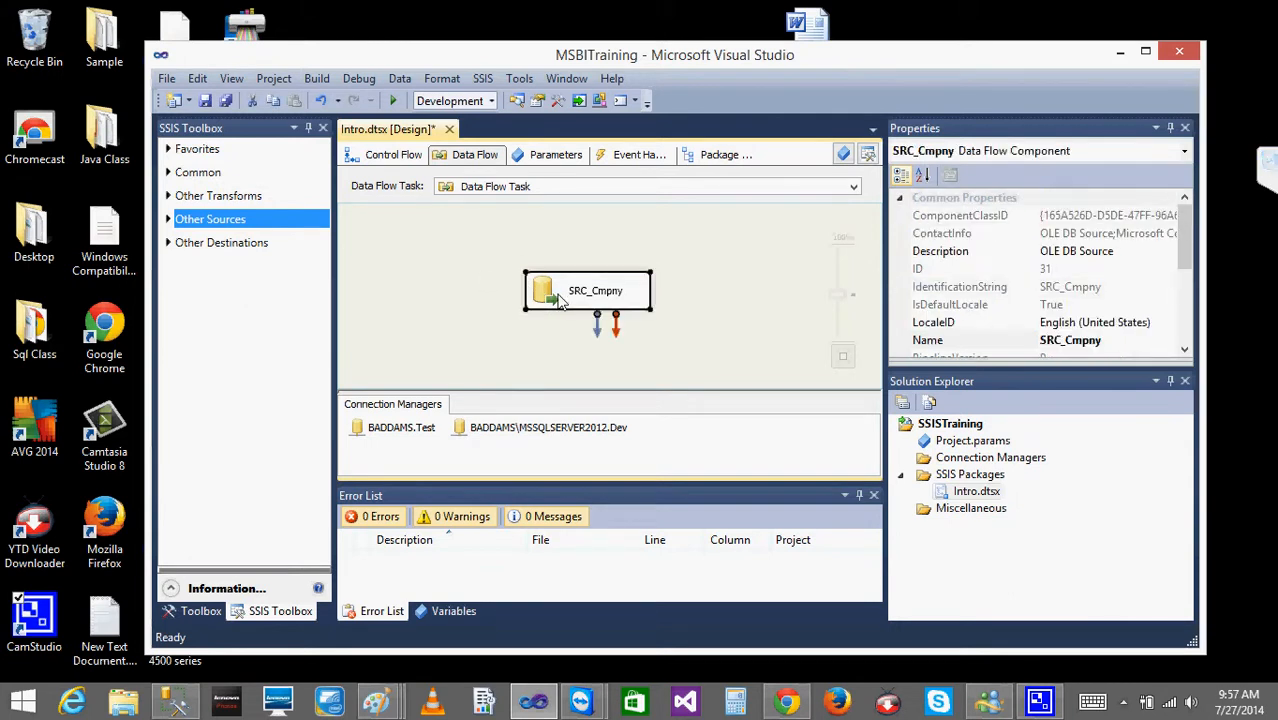
click(168, 219)
click(168, 219)
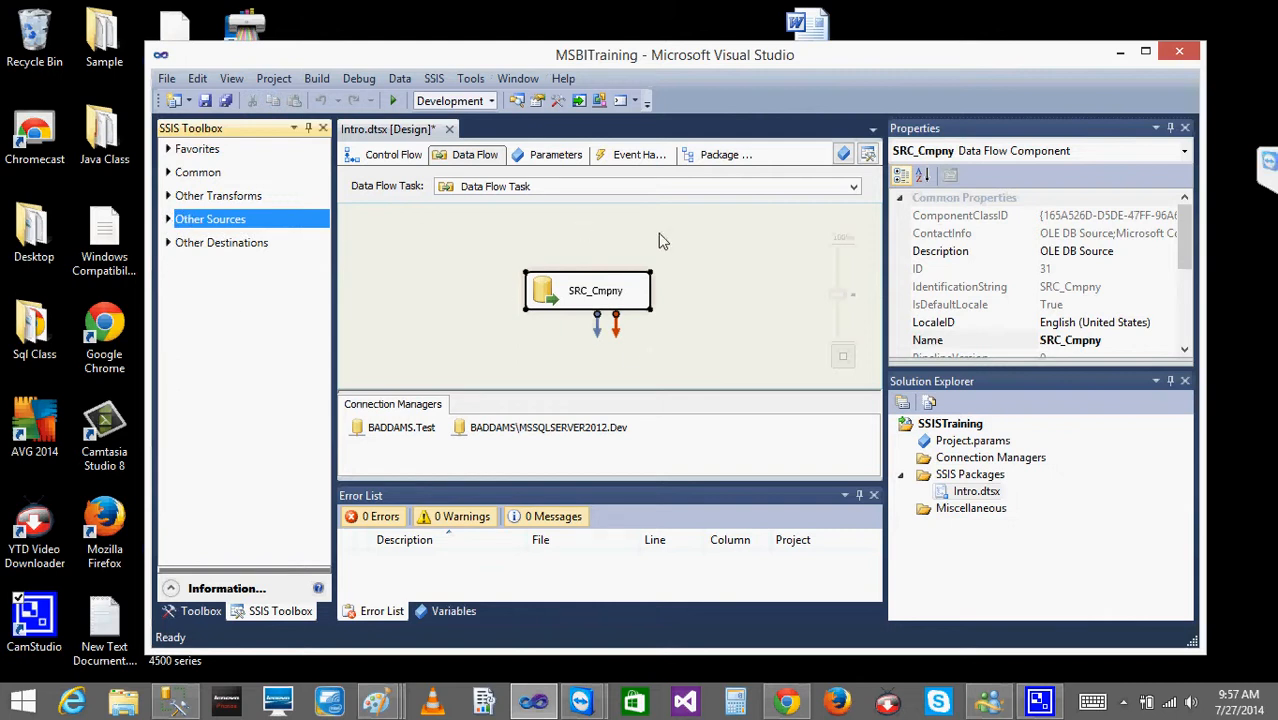
click(168, 243)
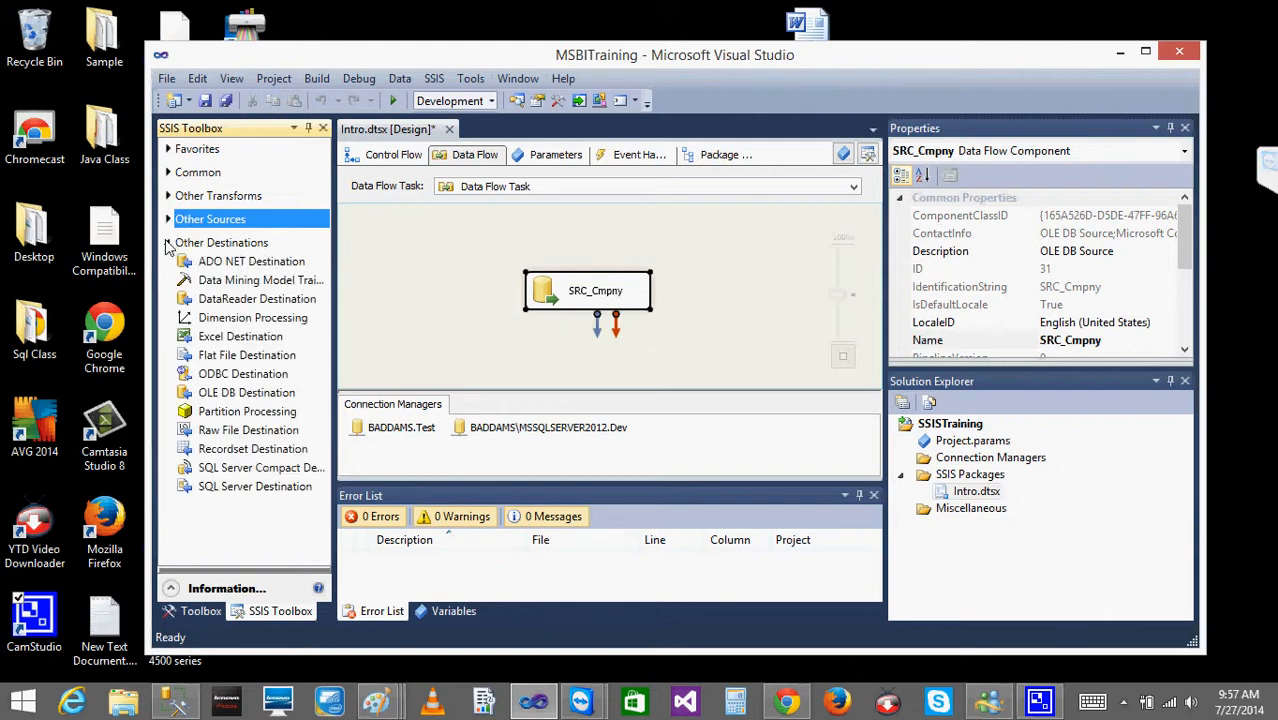
click(237, 396)
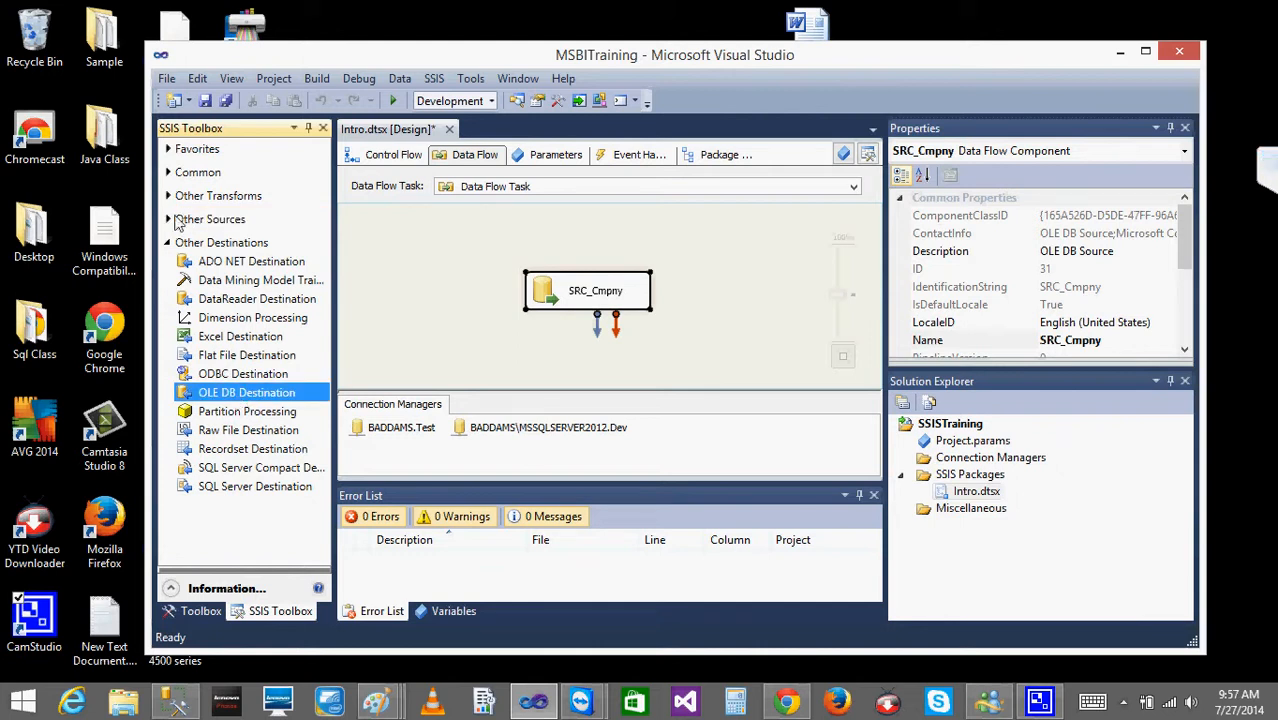
click(168, 220)
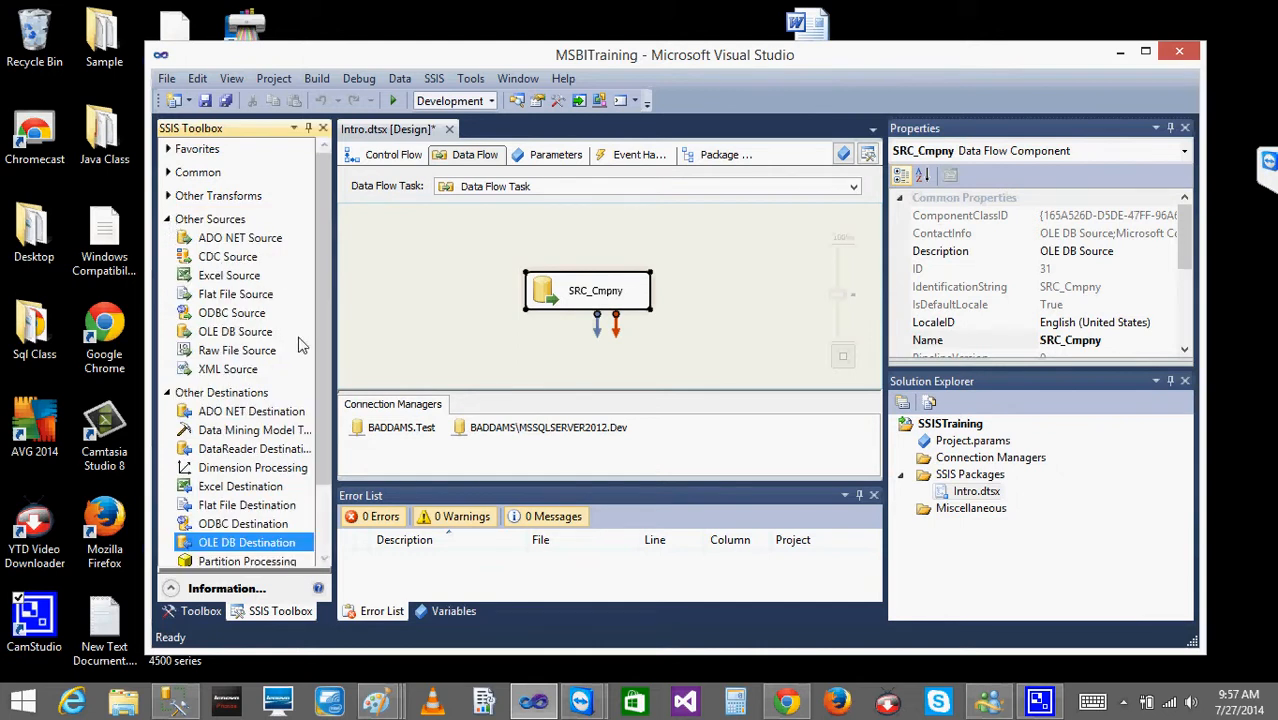
Add a Flat File Destination to the data flow, placing it just below SRC_Cmpny
click(255, 331)
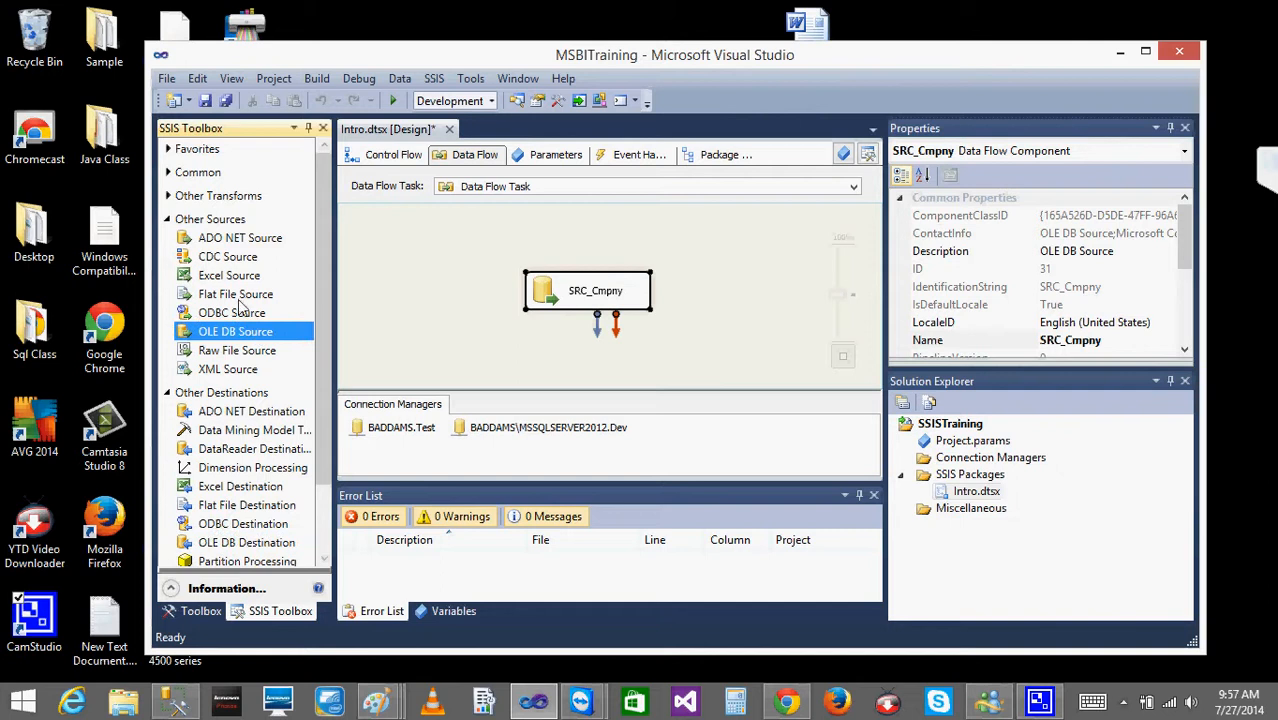
click(168, 220)
click(168, 243)
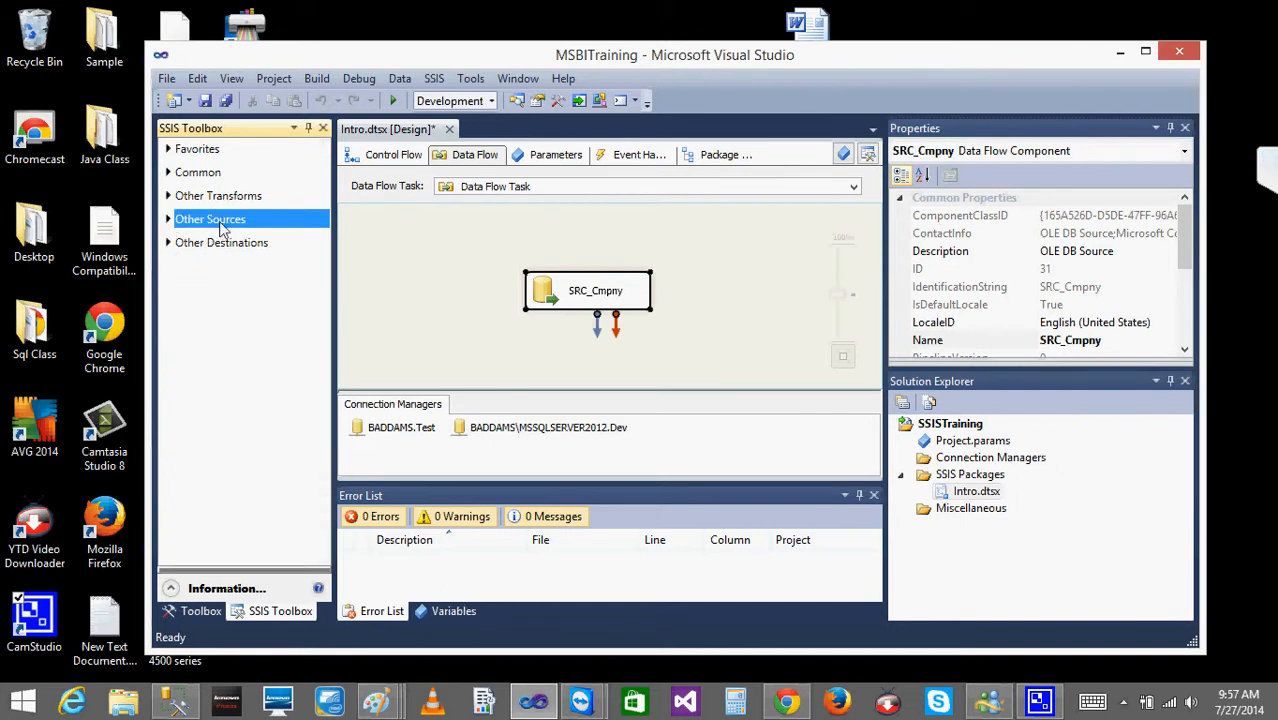
click(169, 243)
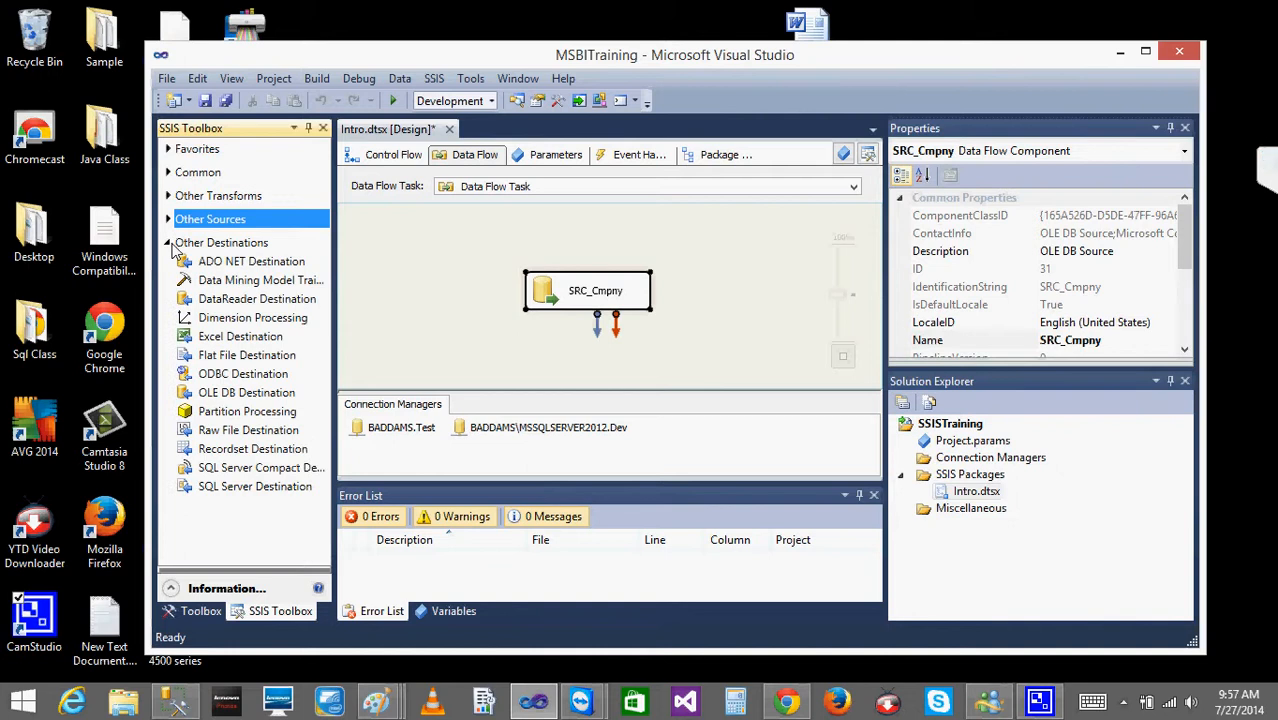
click(243, 359)
drag(243, 362, 536, 342)
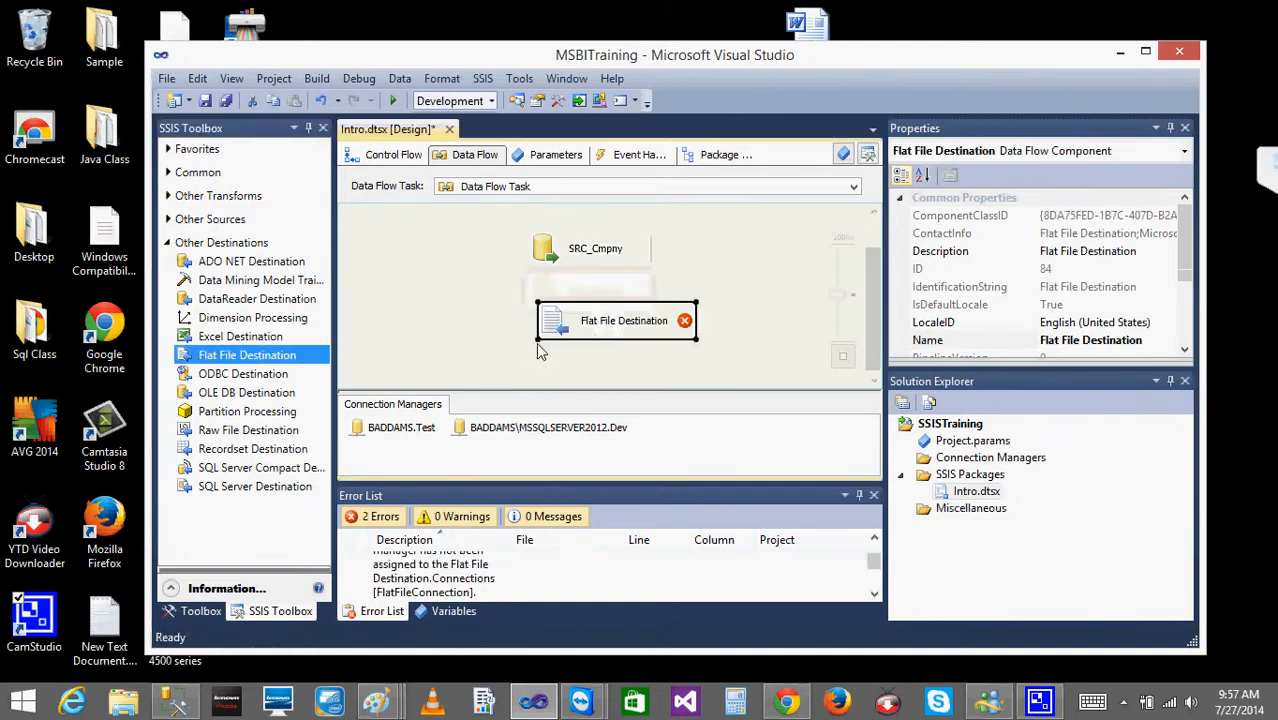
click(763, 317)
mouse_move(648, 328)
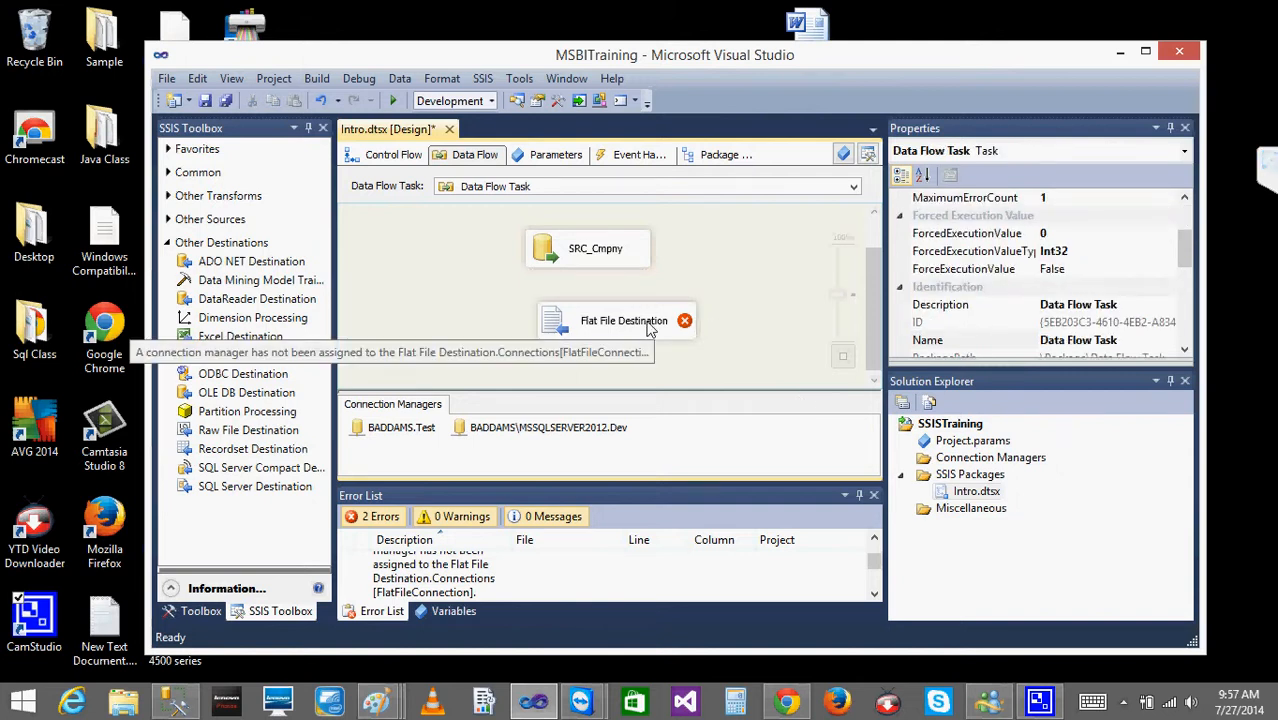
Try connecting the data output of SRC_Cmpny to the Flat File Destination and undo the connection
click(607, 262)
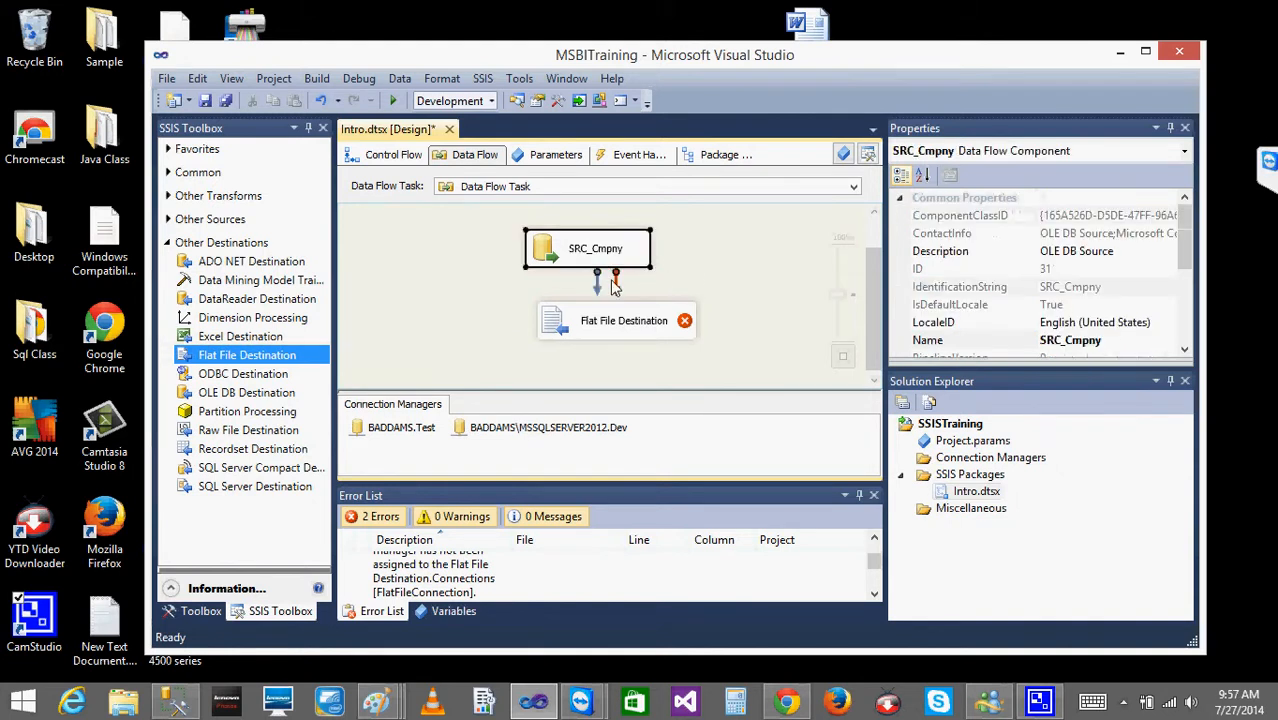
click(608, 320)
click(805, 239)
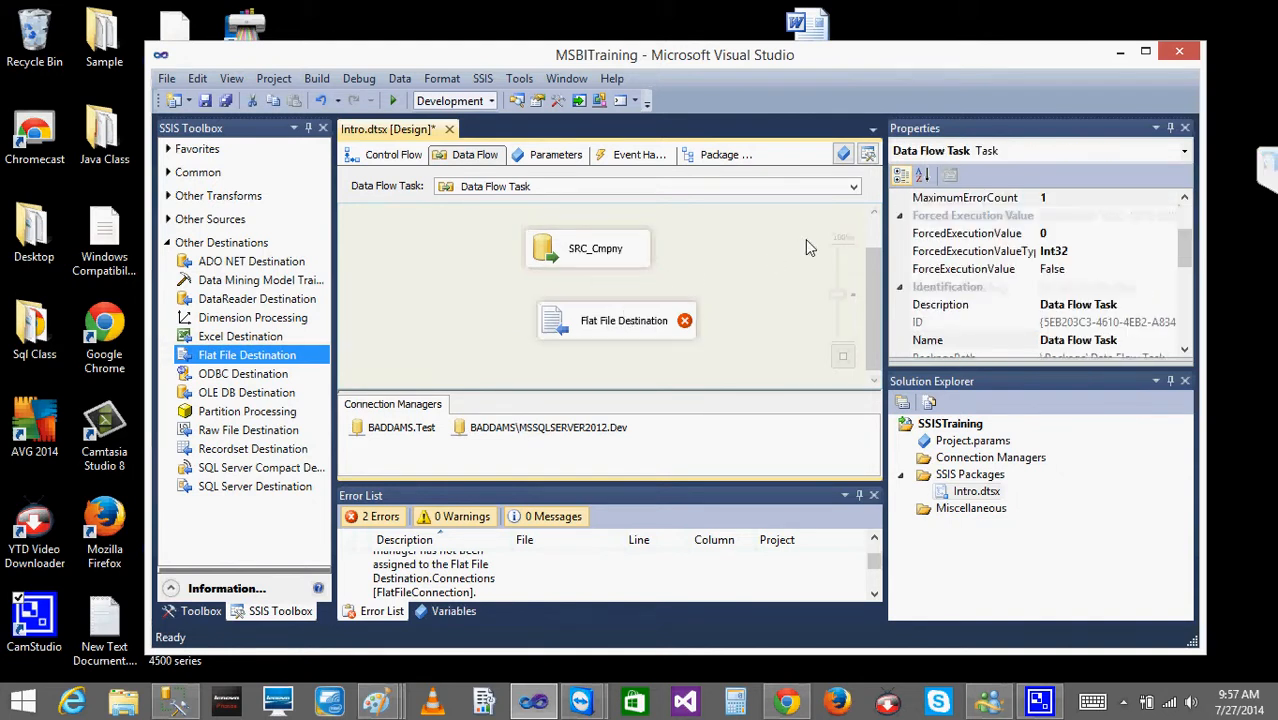
click(595, 262)
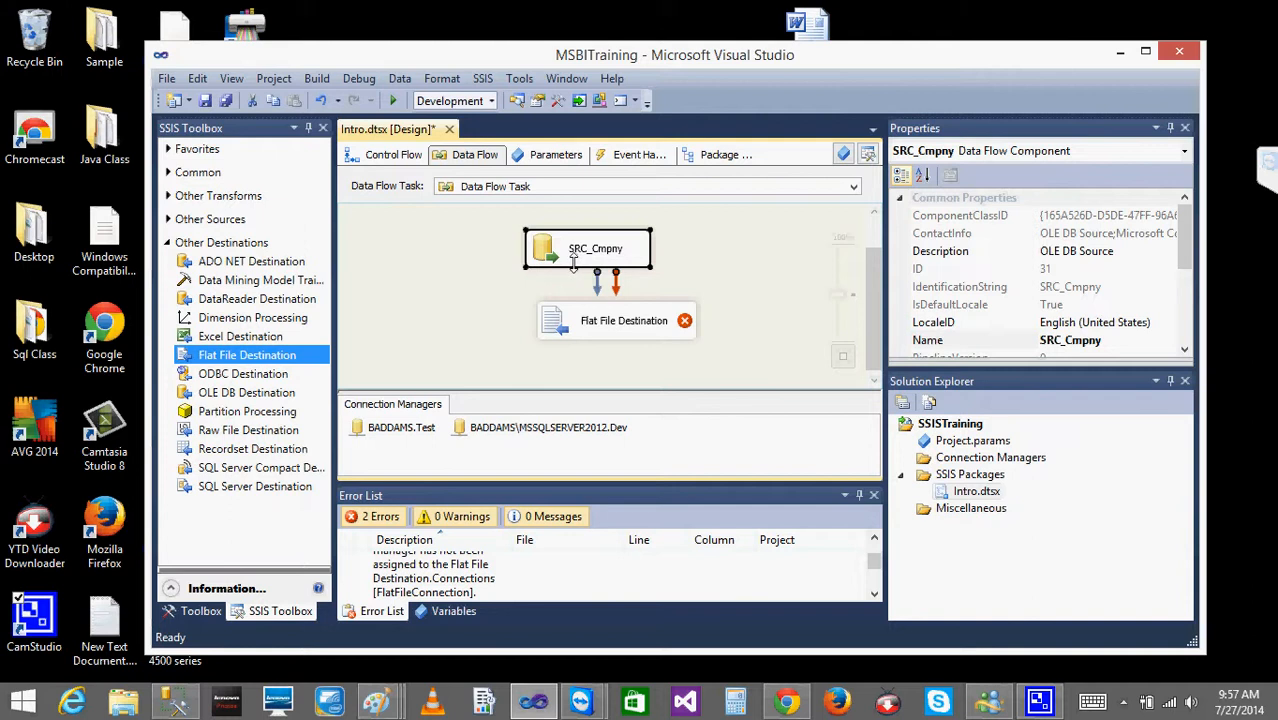
click(597, 319)
click(775, 262)
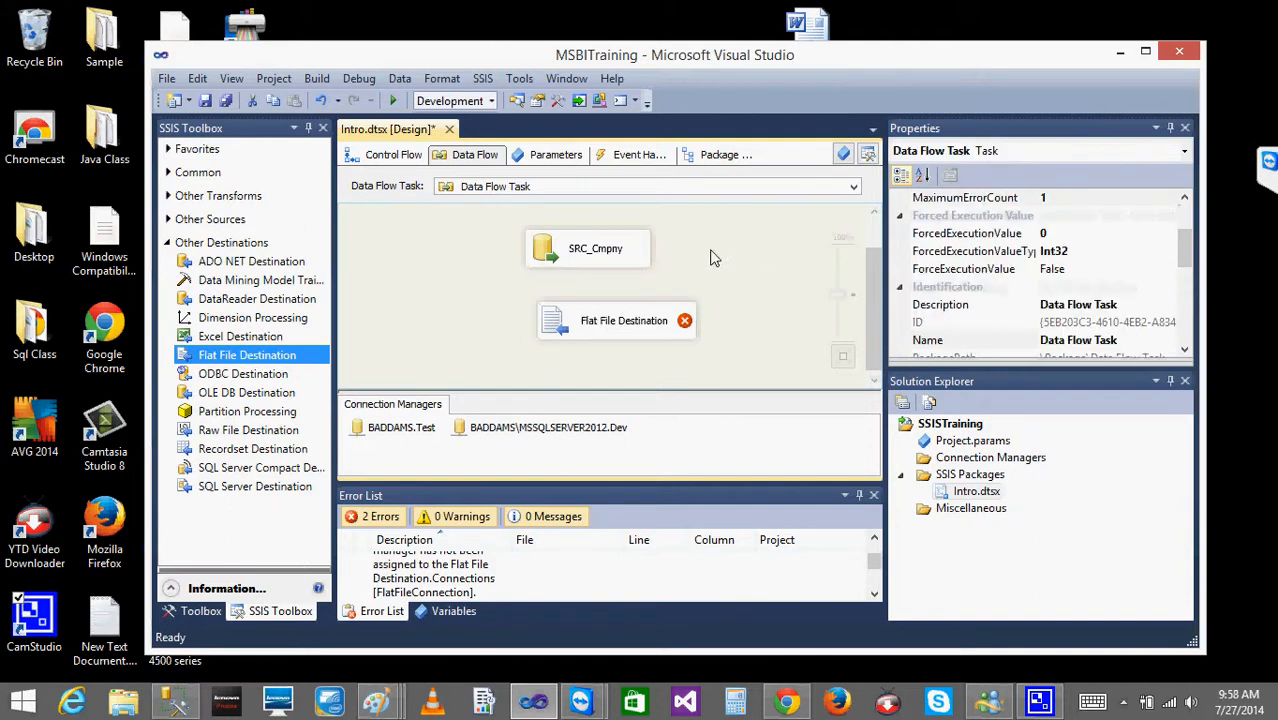
click(606, 262)
drag(596, 288, 598, 320)
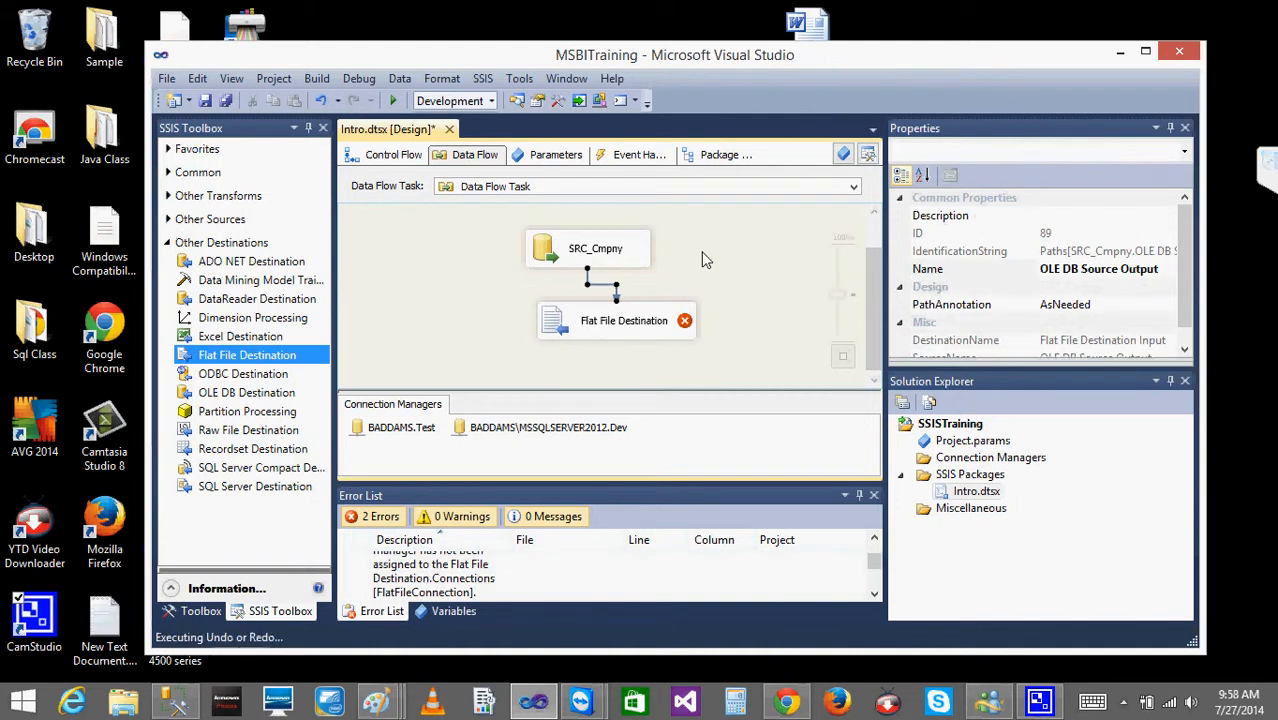
click(612, 298)
click(730, 312)
Connect the regular data output of SRC_Cmpny to the Flat File Destination
click(600, 301)
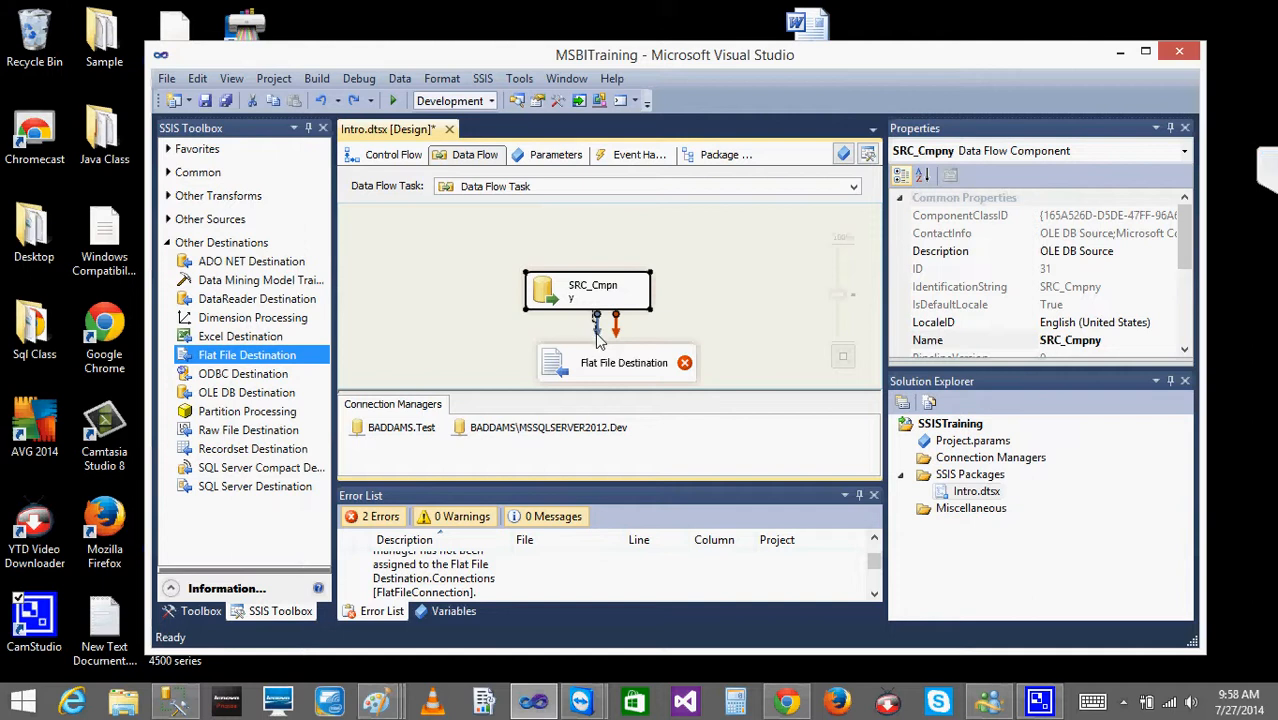
drag(597, 342, 610, 366)
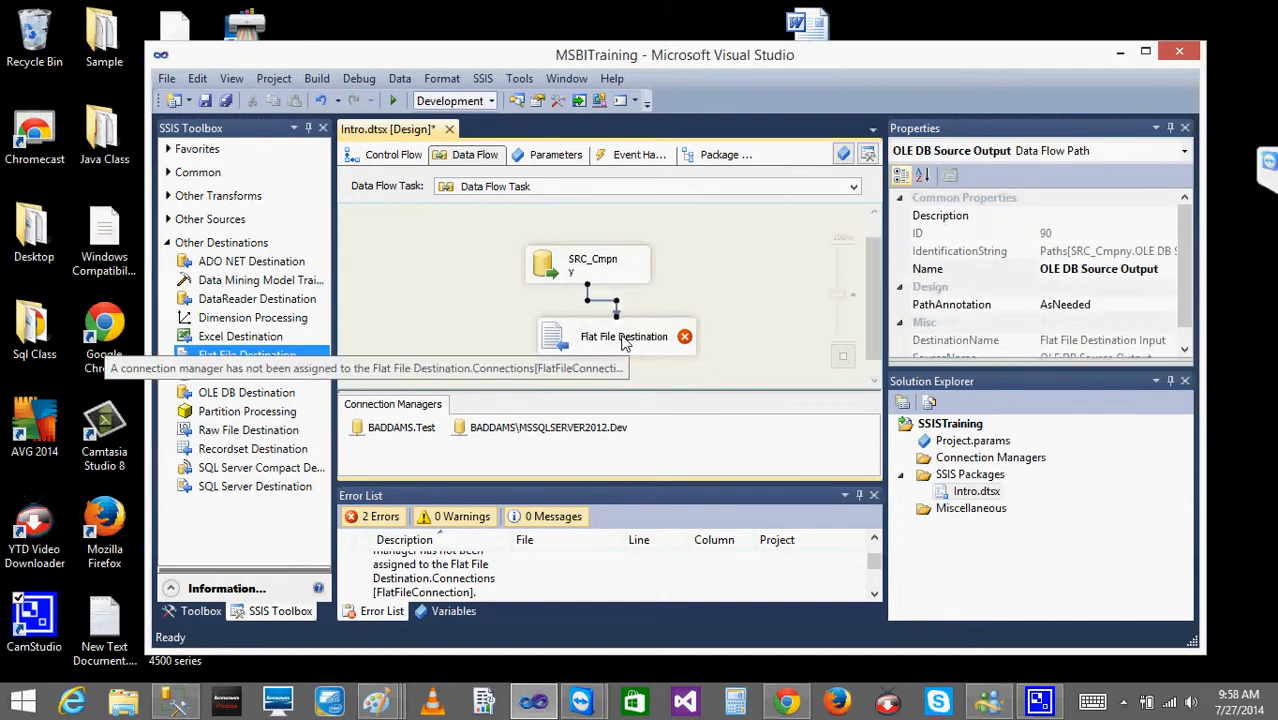
click(707, 291)
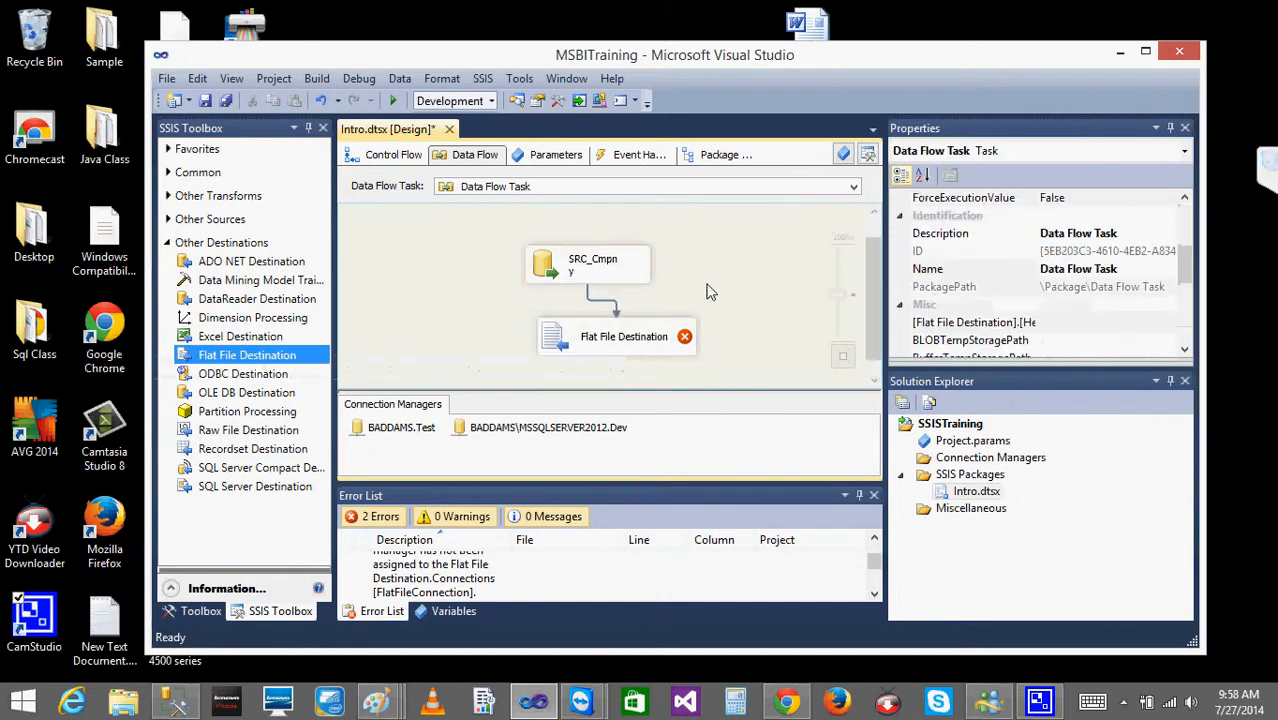
click(583, 273)
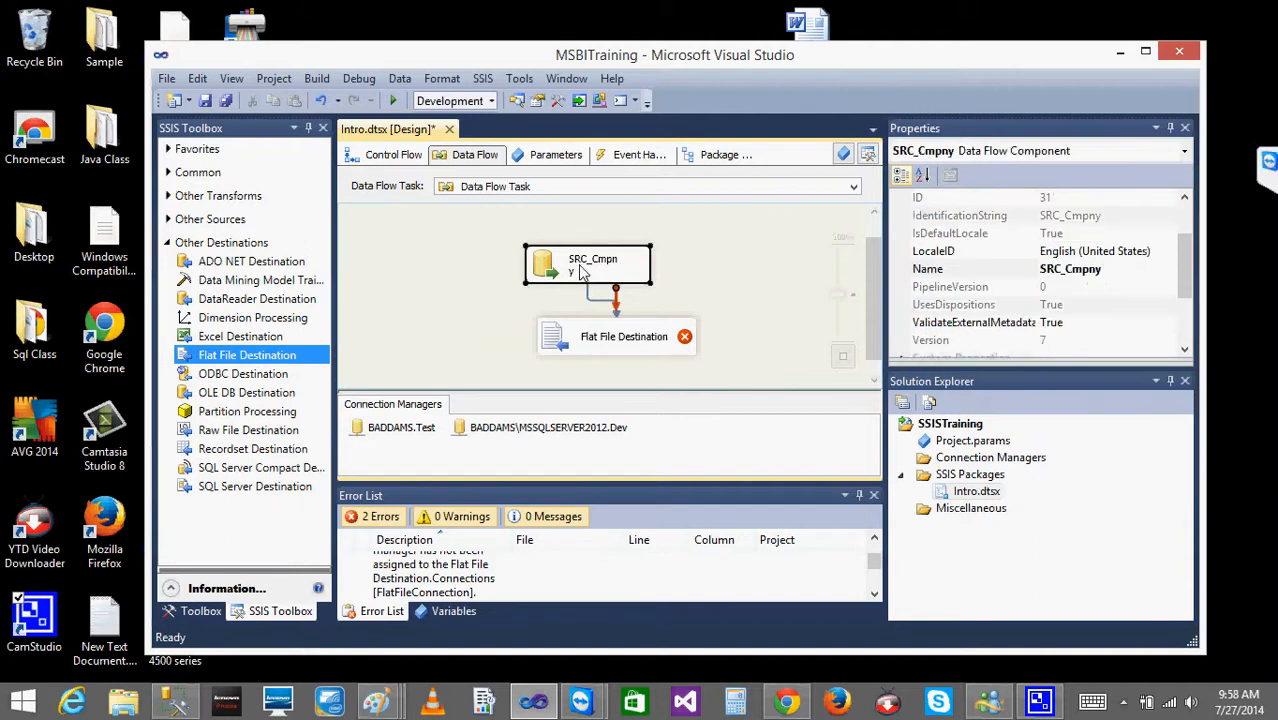
Examine the Flat File Destination's settings, the available flat file formats and the new connection manager's options, then discard everything
click(562, 352)
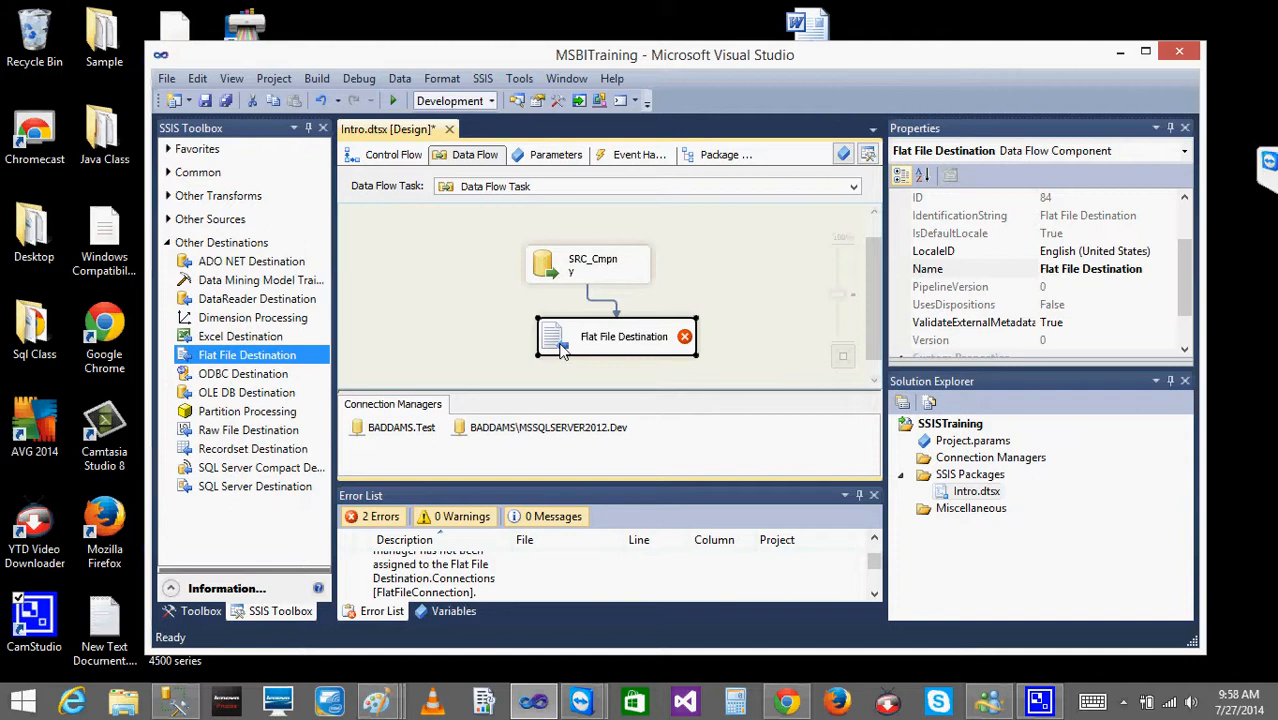
double_click(560, 348)
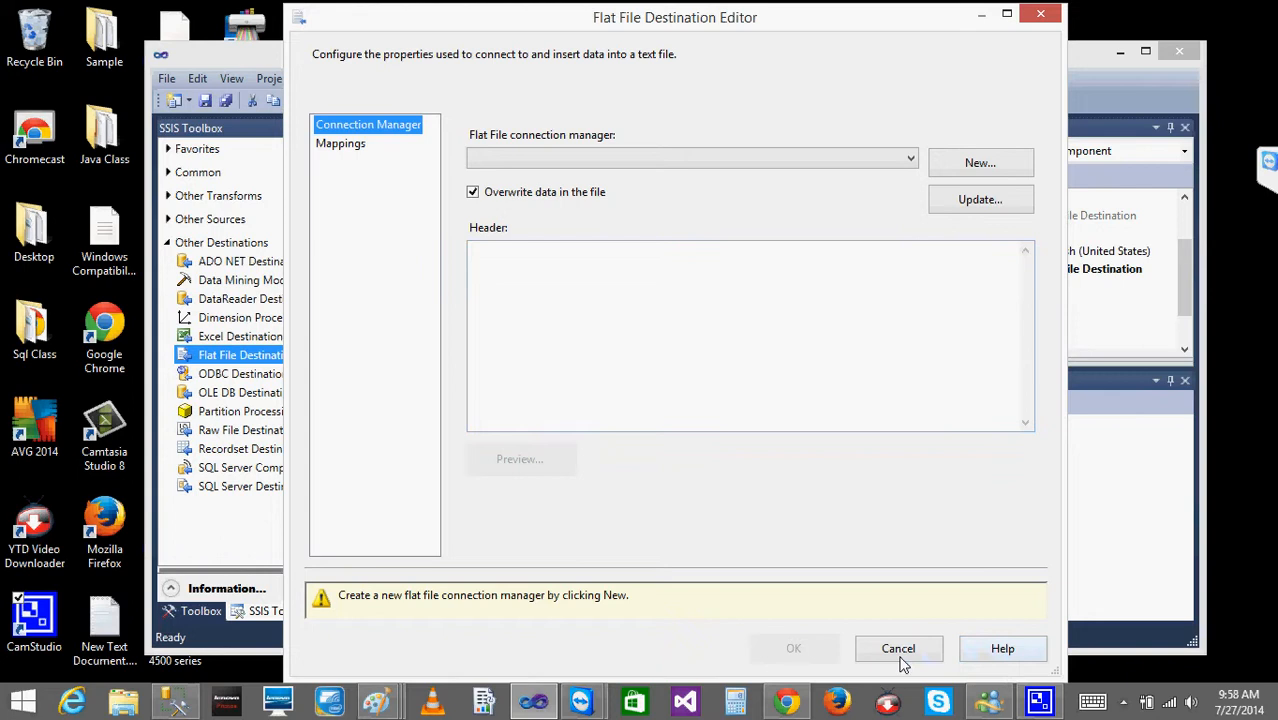
click(898, 650)
right_click(610, 343)
click(672, 351)
click(988, 165)
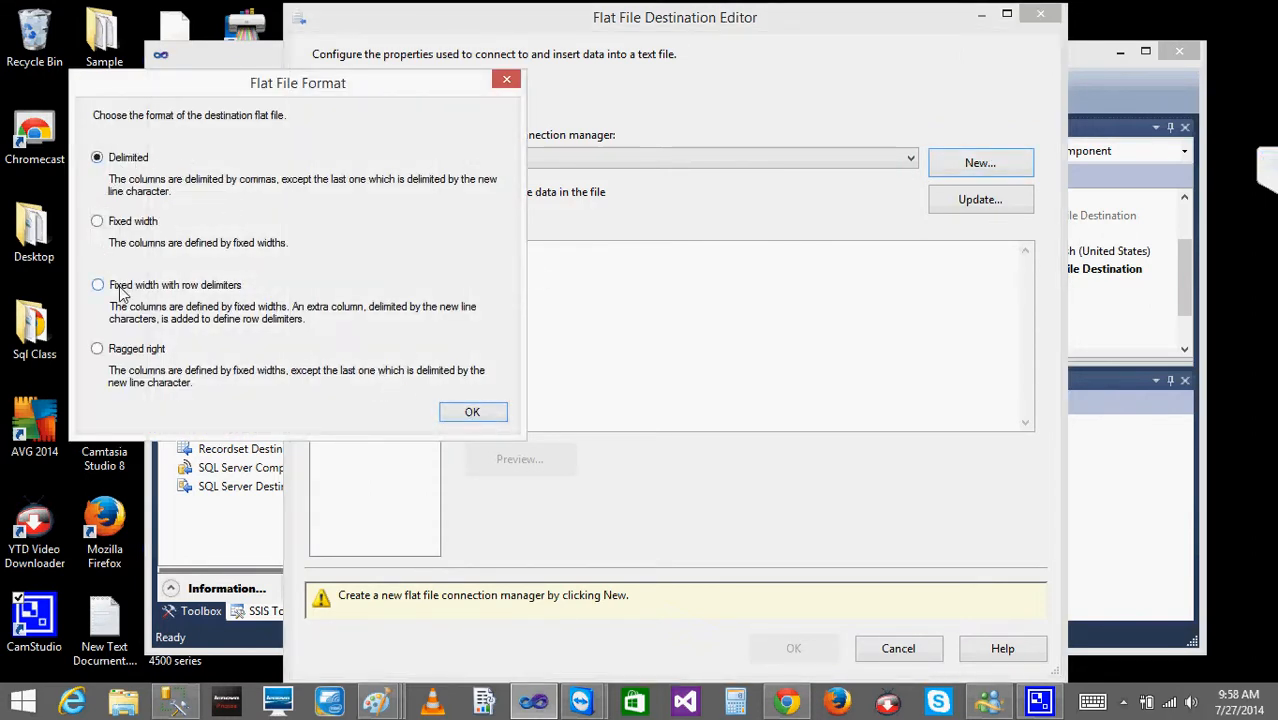
click(472, 414)
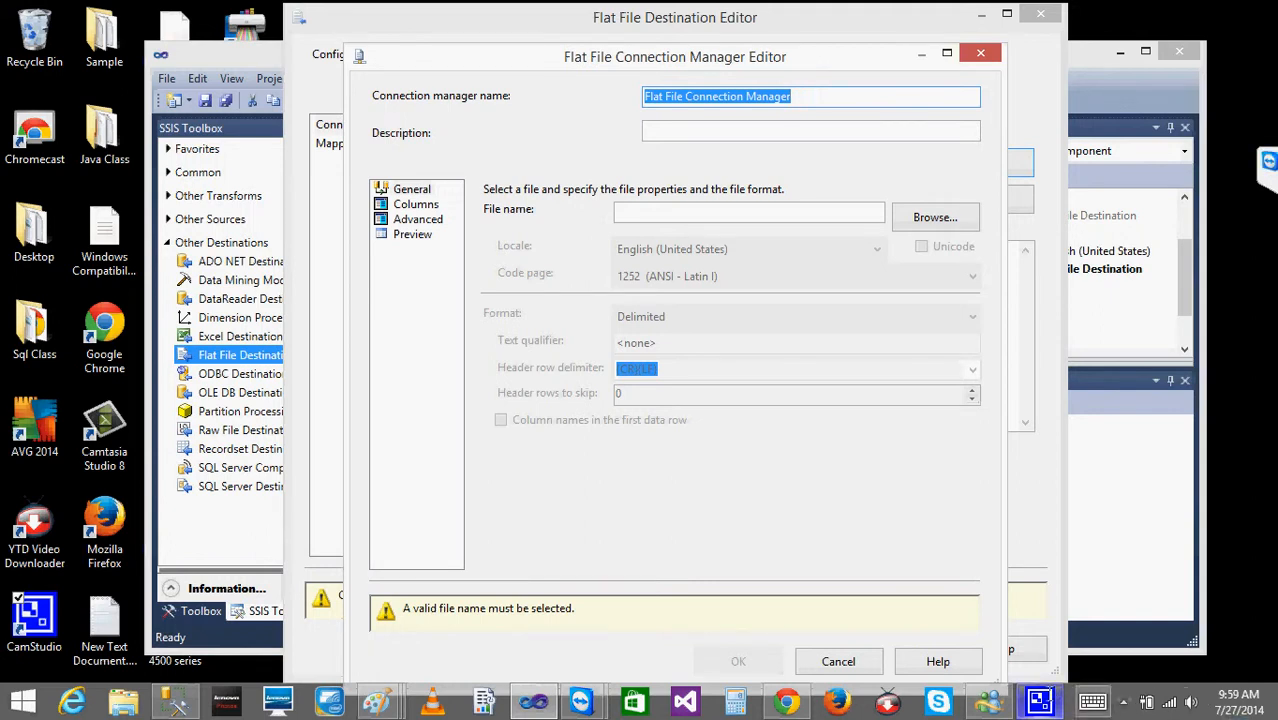
click(843, 664)
click(898, 648)
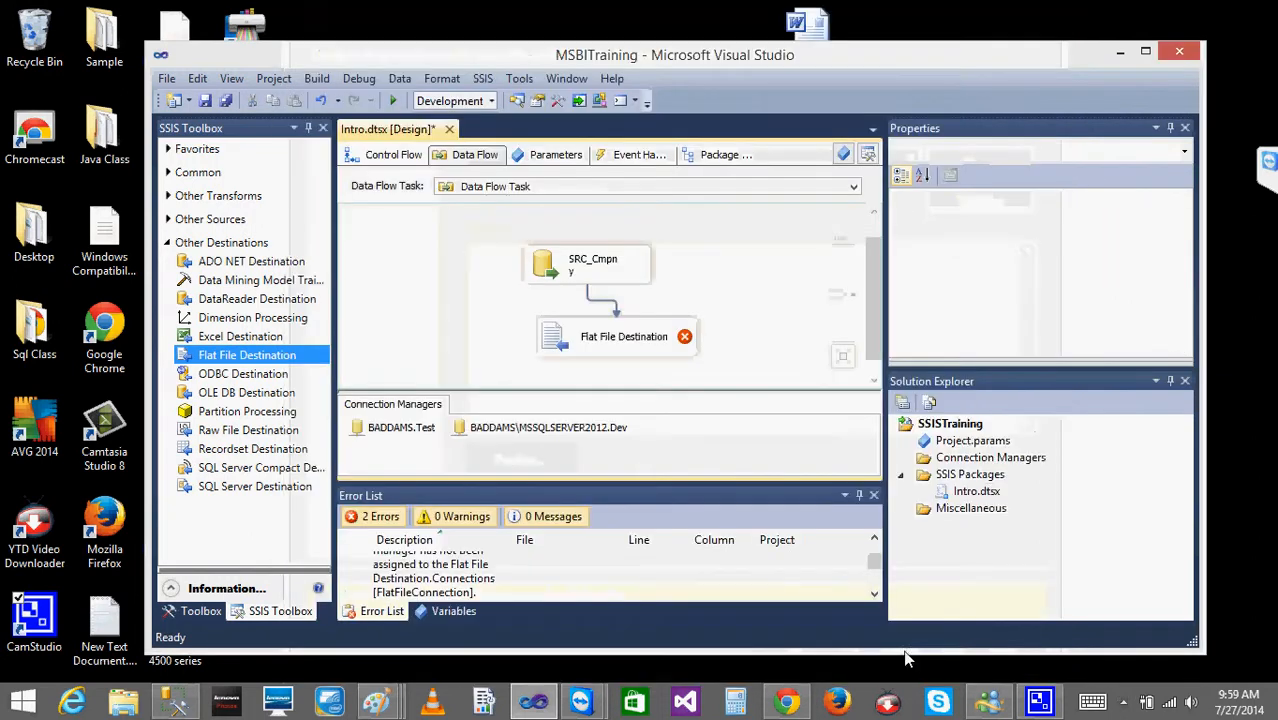
Check the server and database settings of the BADDAMS\MSSQLSERVER2012.Dev connection manager without changing them
click(390, 440)
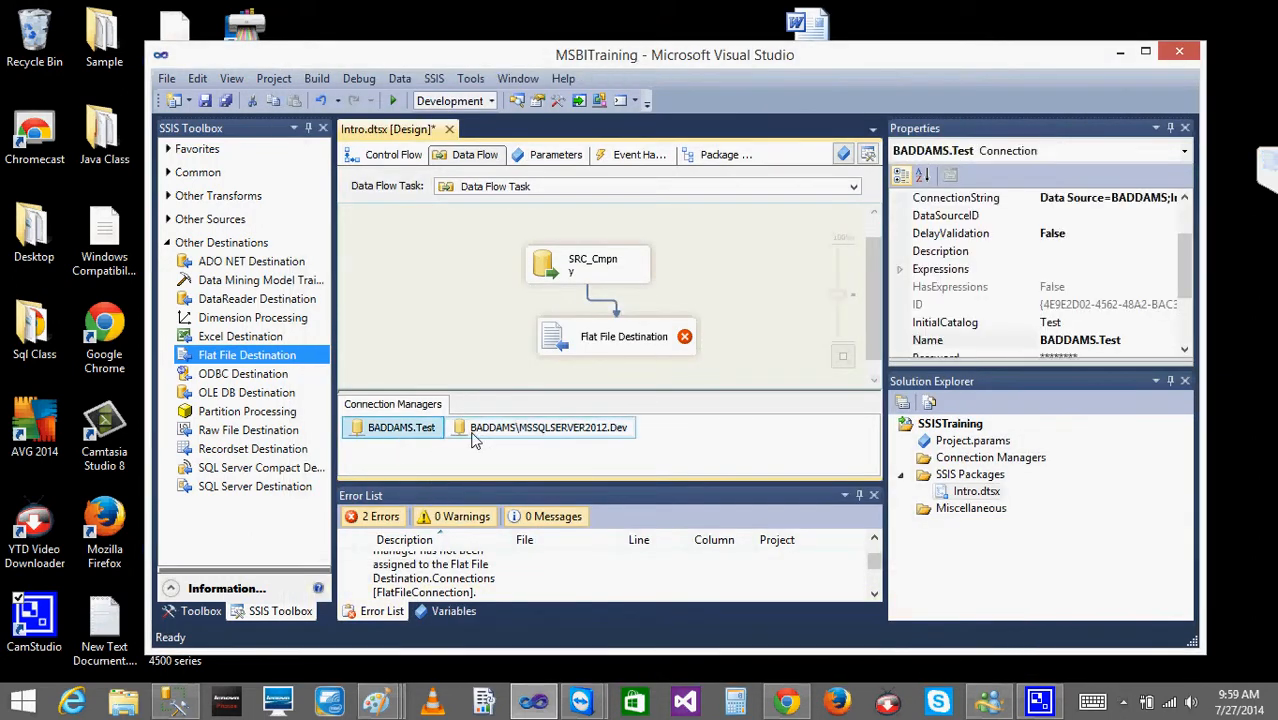
click(476, 438)
double_click(476, 438)
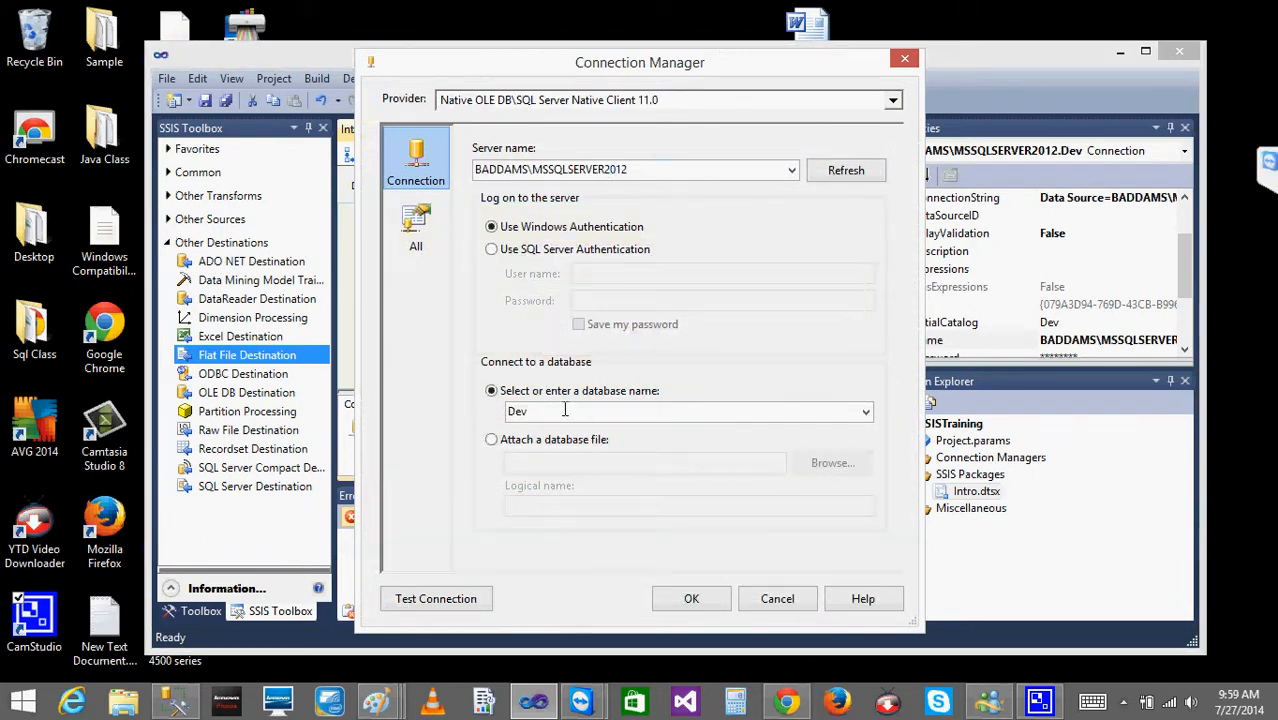
click(778, 600)
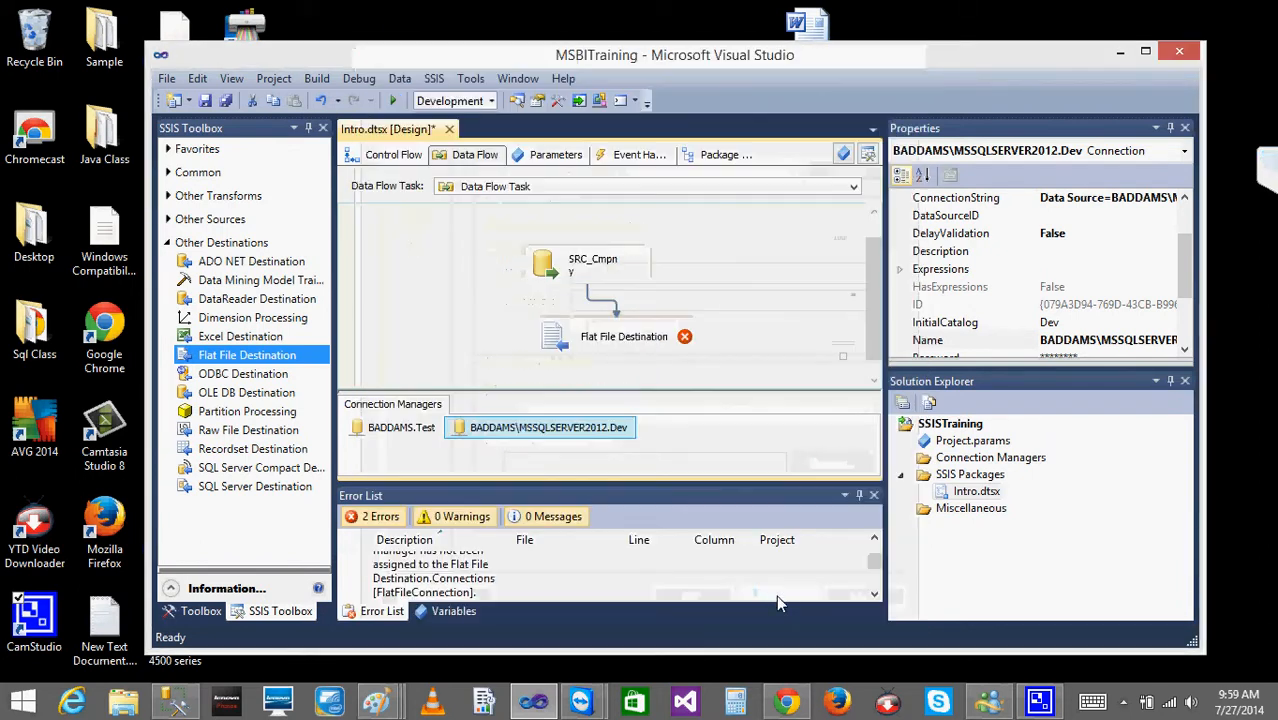
Start a new Delimited flat file connection manager for the Flat File Destination and name it CompanyFile
double_click(568, 337)
click(975, 168)
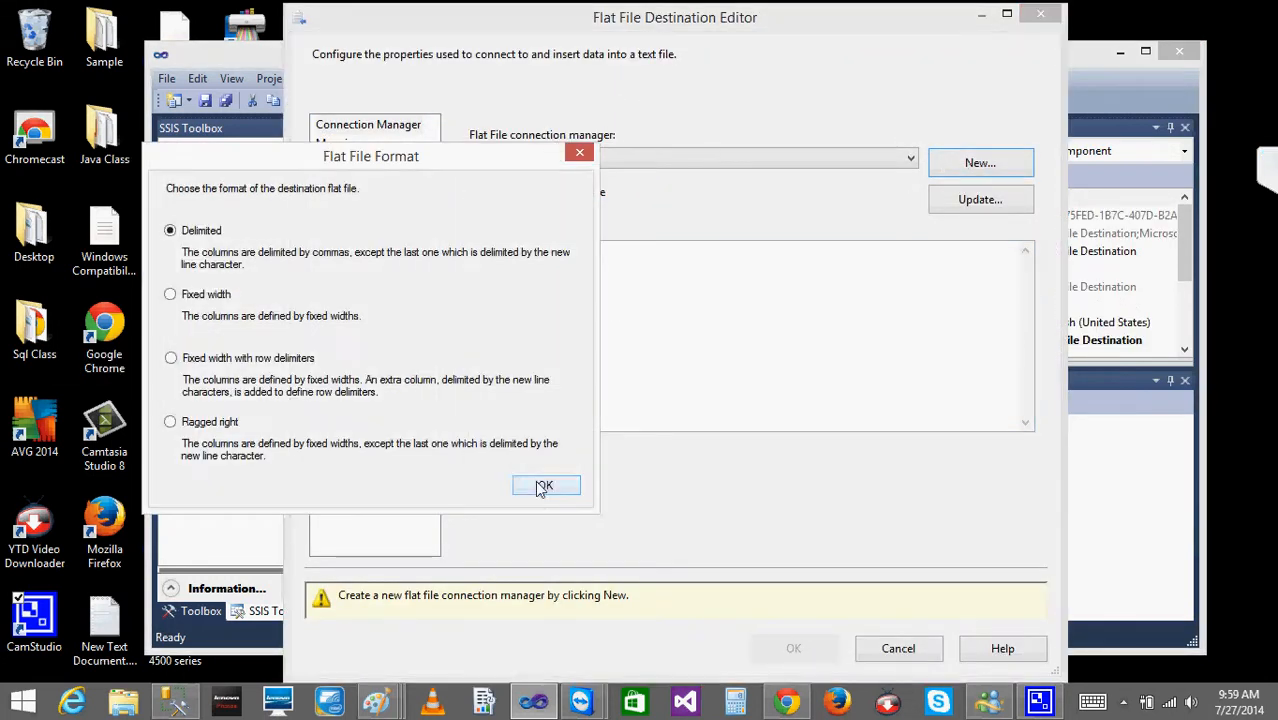
click(537, 486)
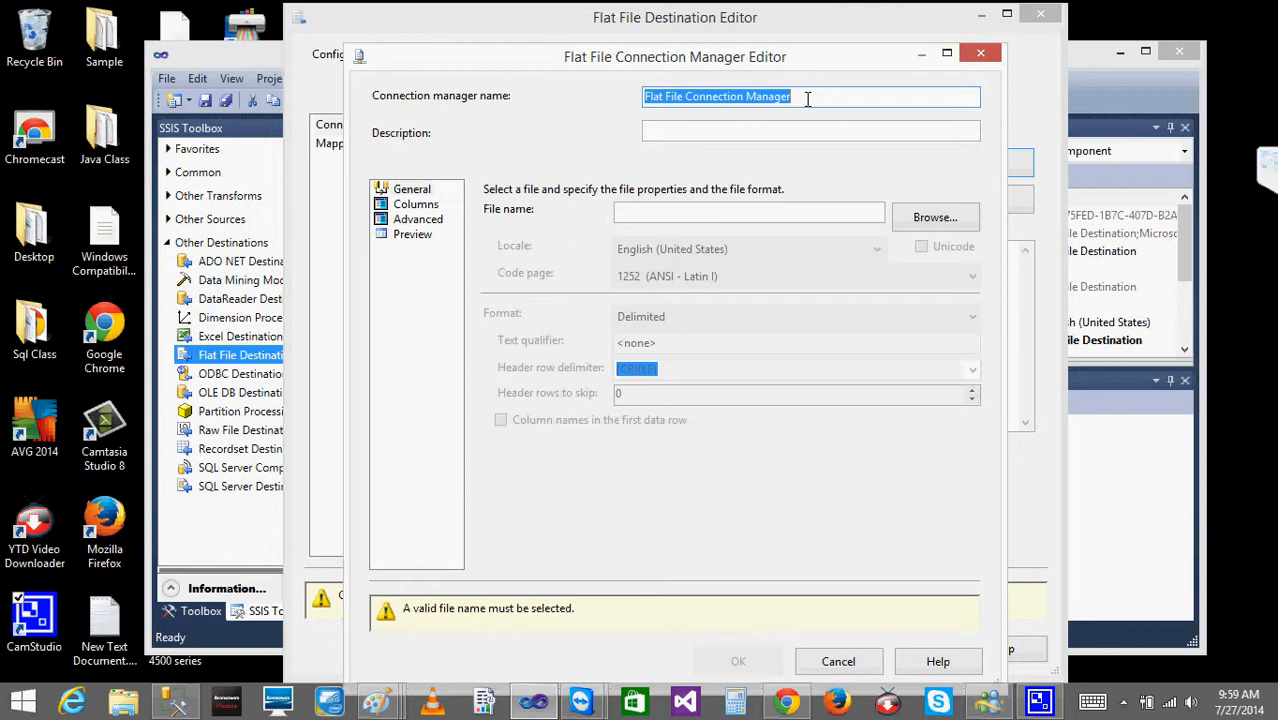
text(CompanyFile)
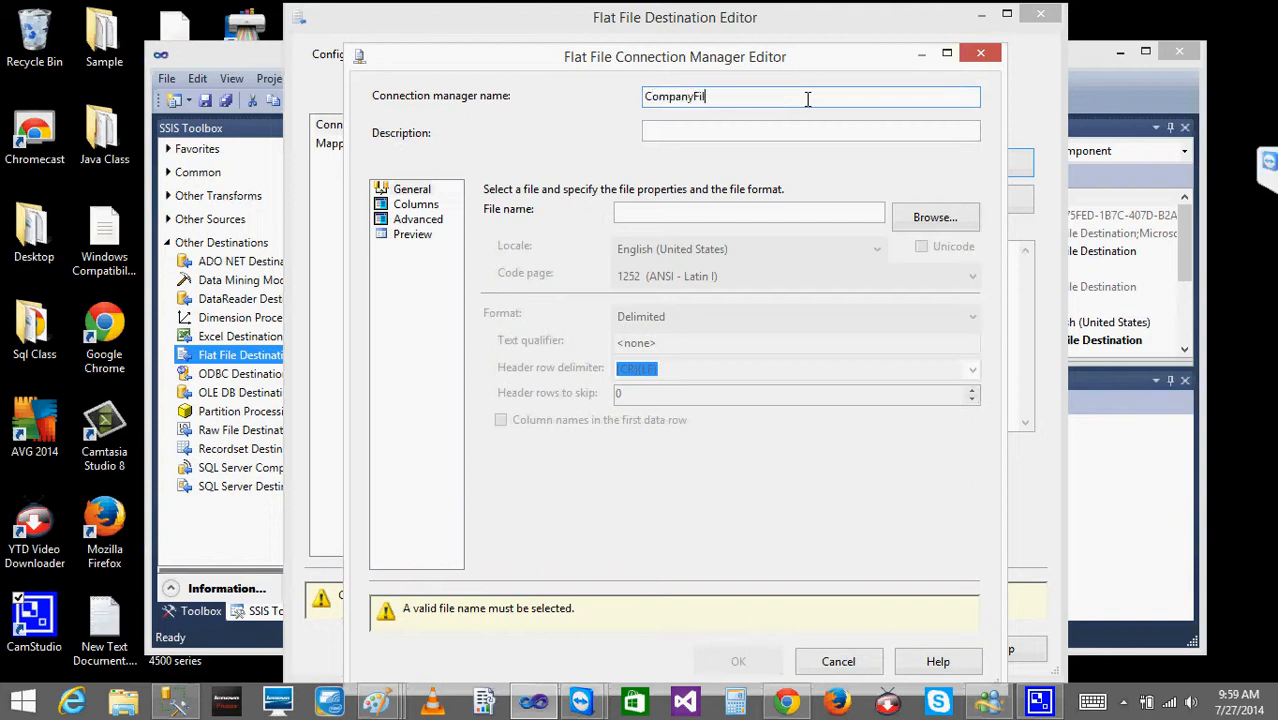
Browse for the connection's text file in the SQL Class July folder on the Desktop
click(934, 218)
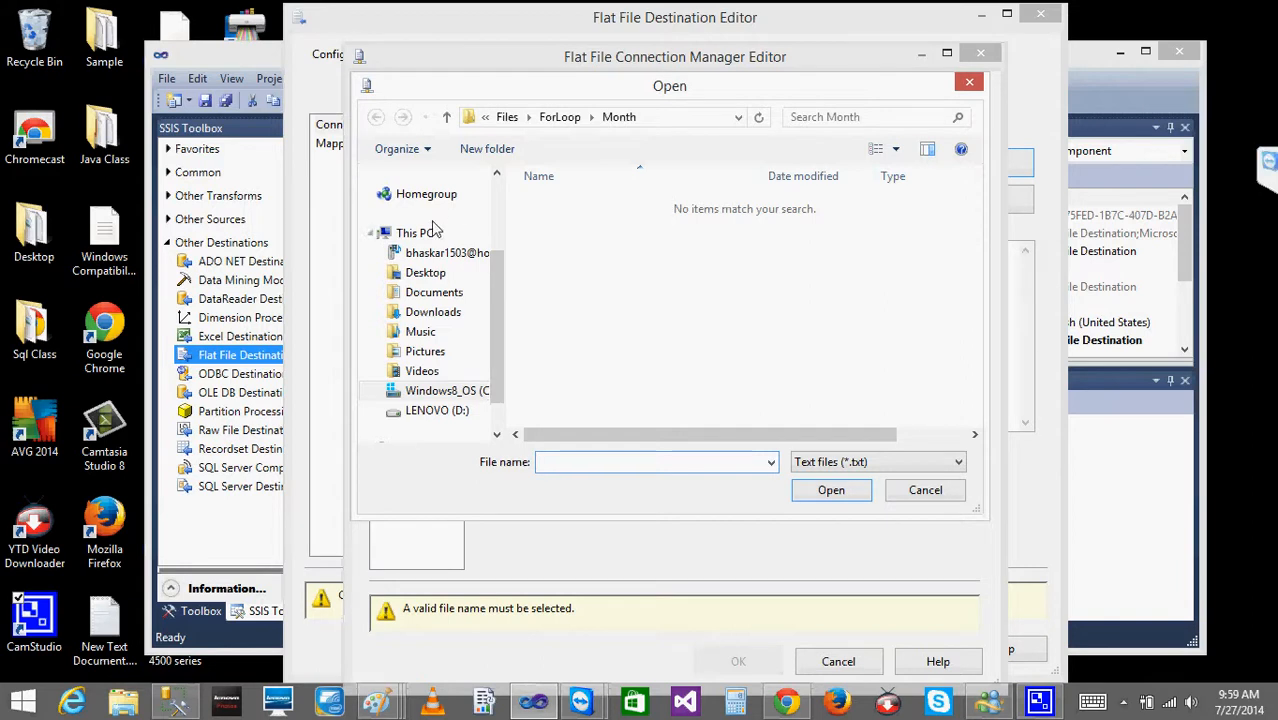
click(509, 120)
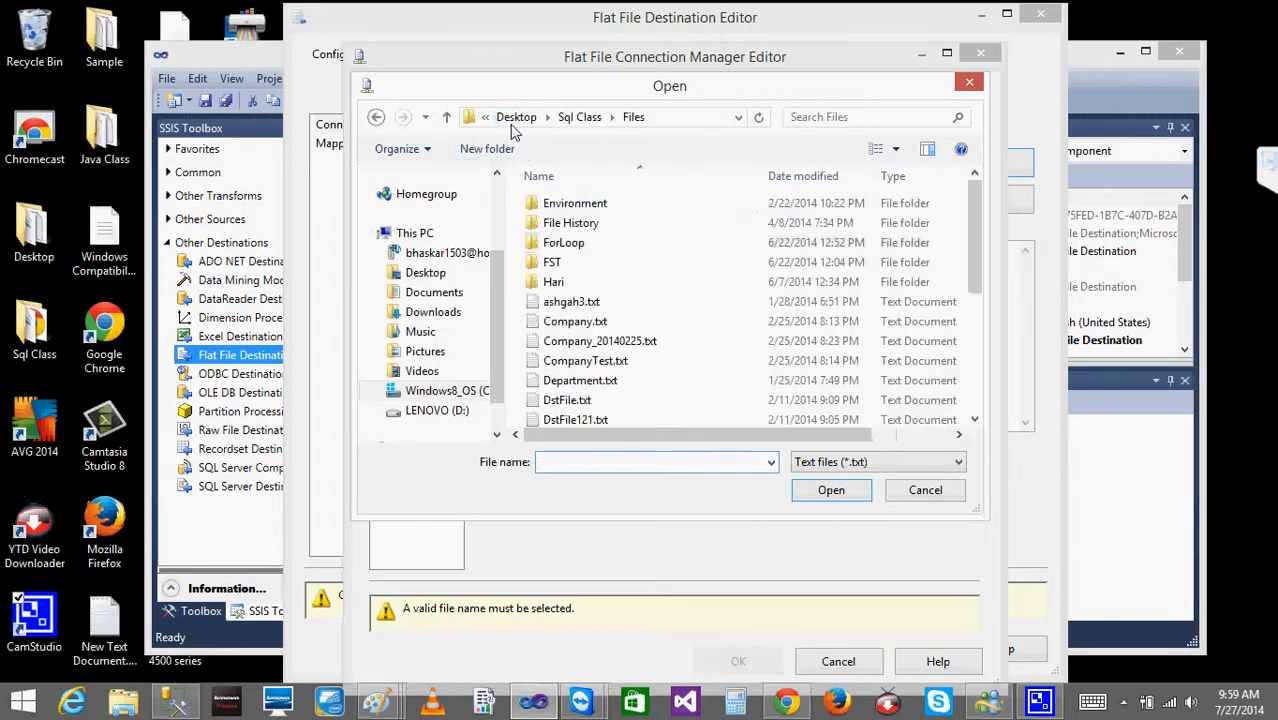
drag(498, 386, 503, 268)
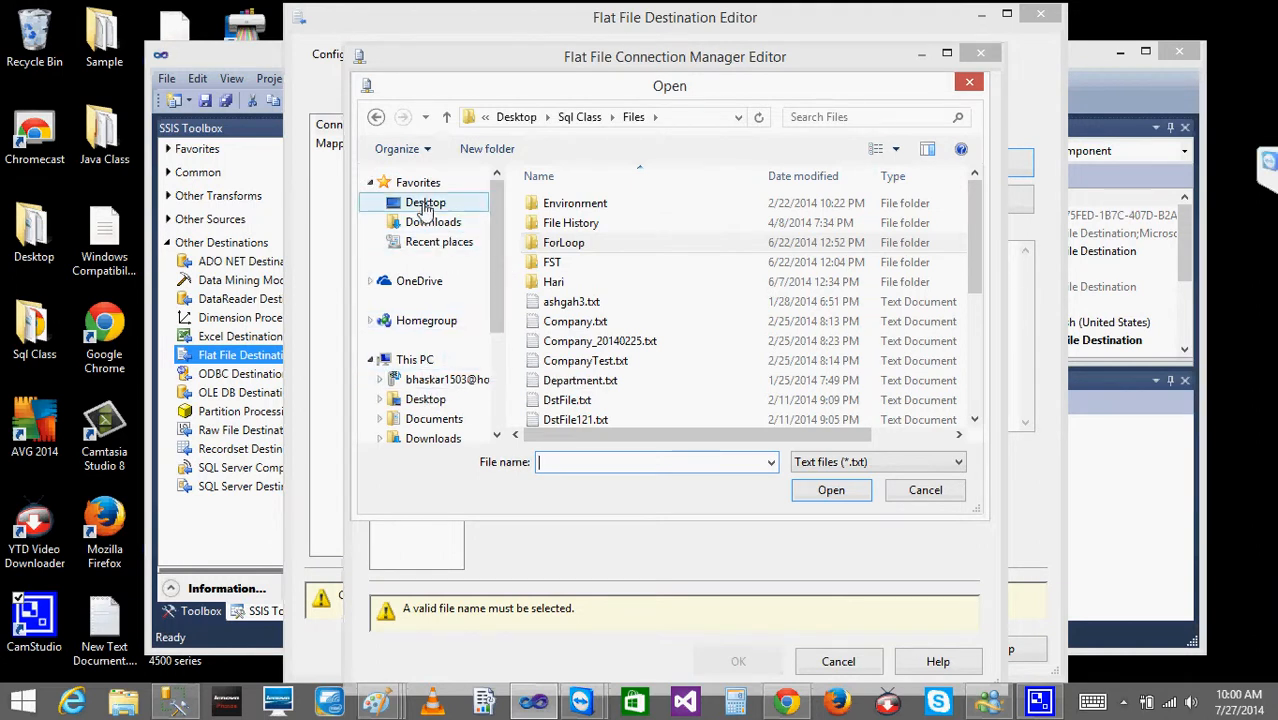
click(425, 203)
drag(968, 200, 968, 290)
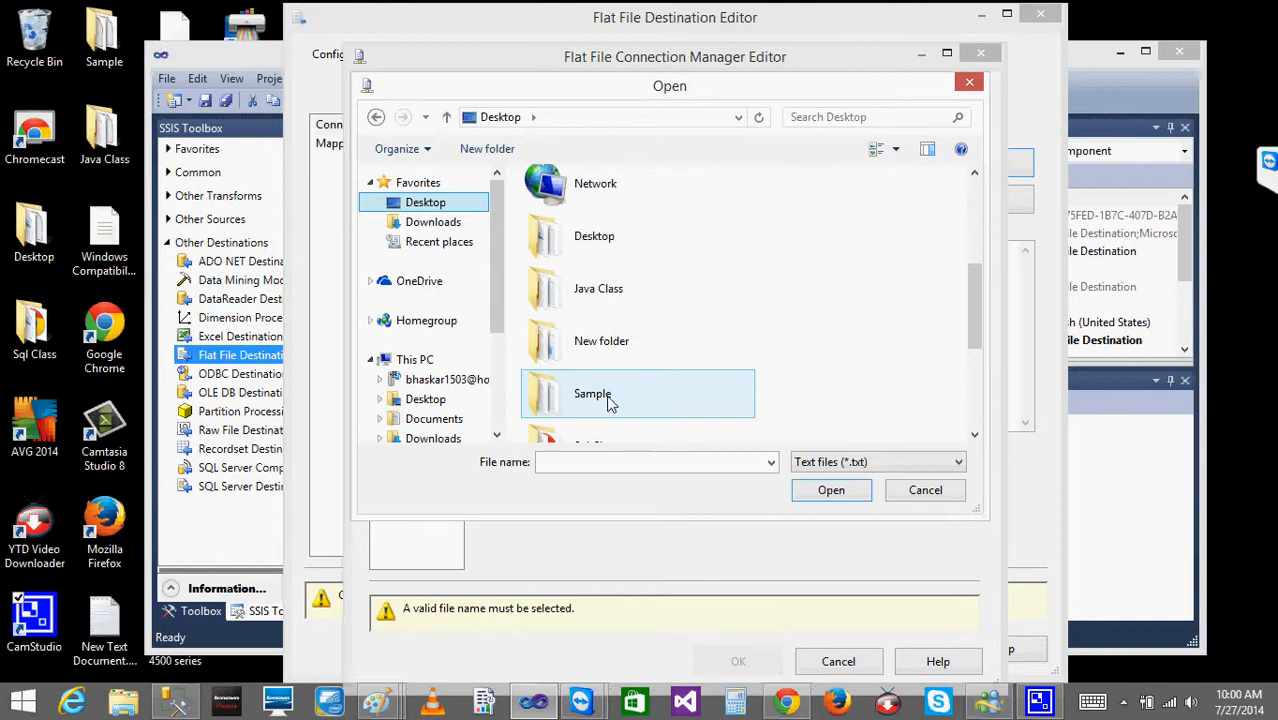
scroll(975, 348, down, 1)
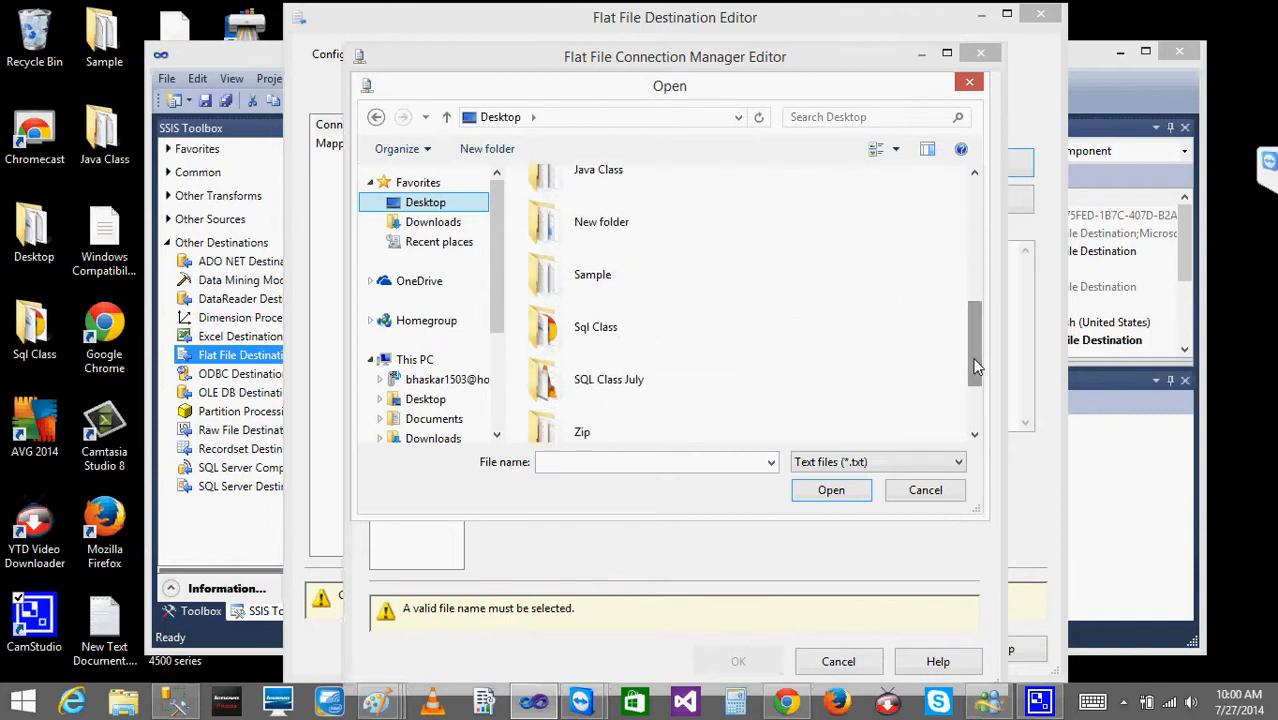
double_click(633, 373)
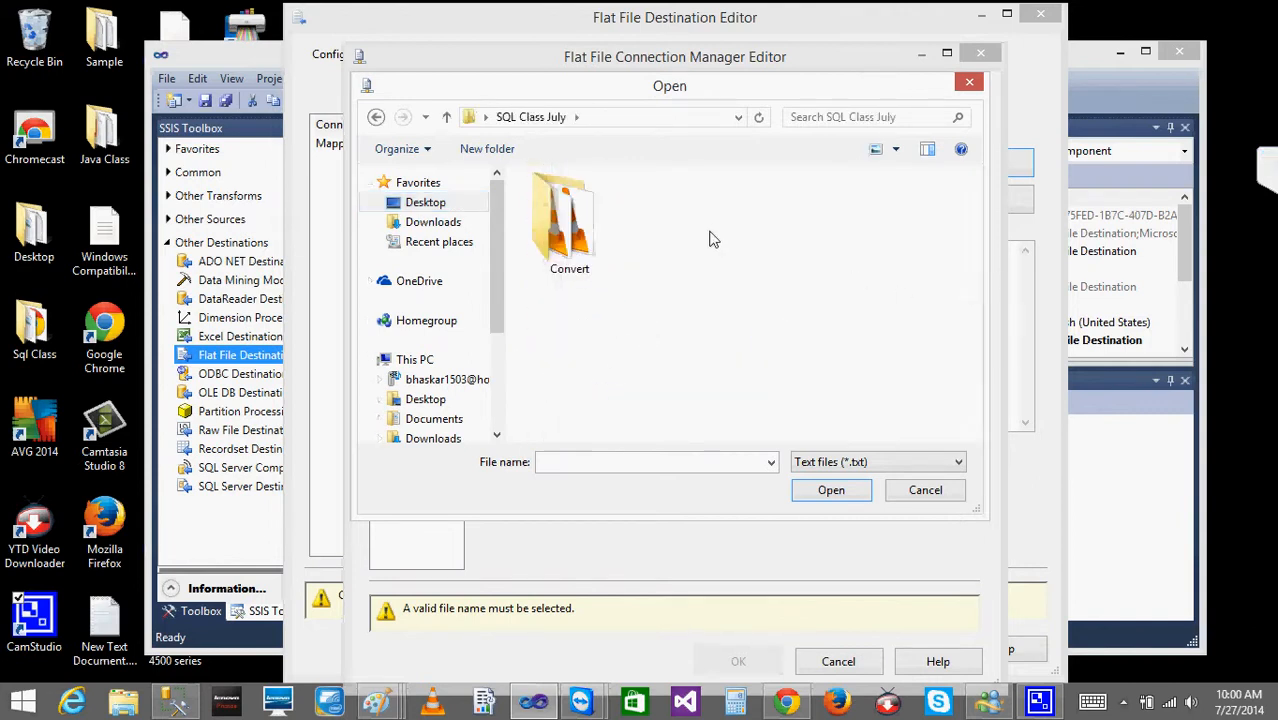
Create a folder named Files inside the SQL Class July folder
right_click(557, 233)
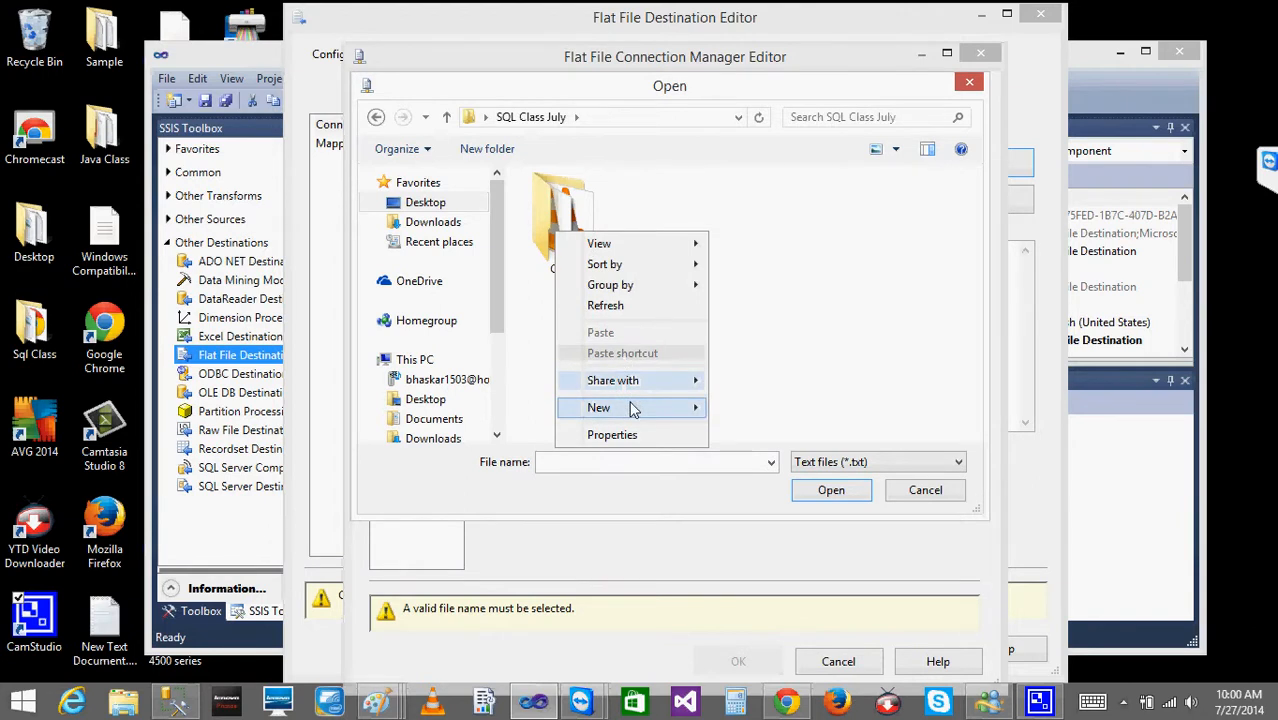
mouse_move(662, 408)
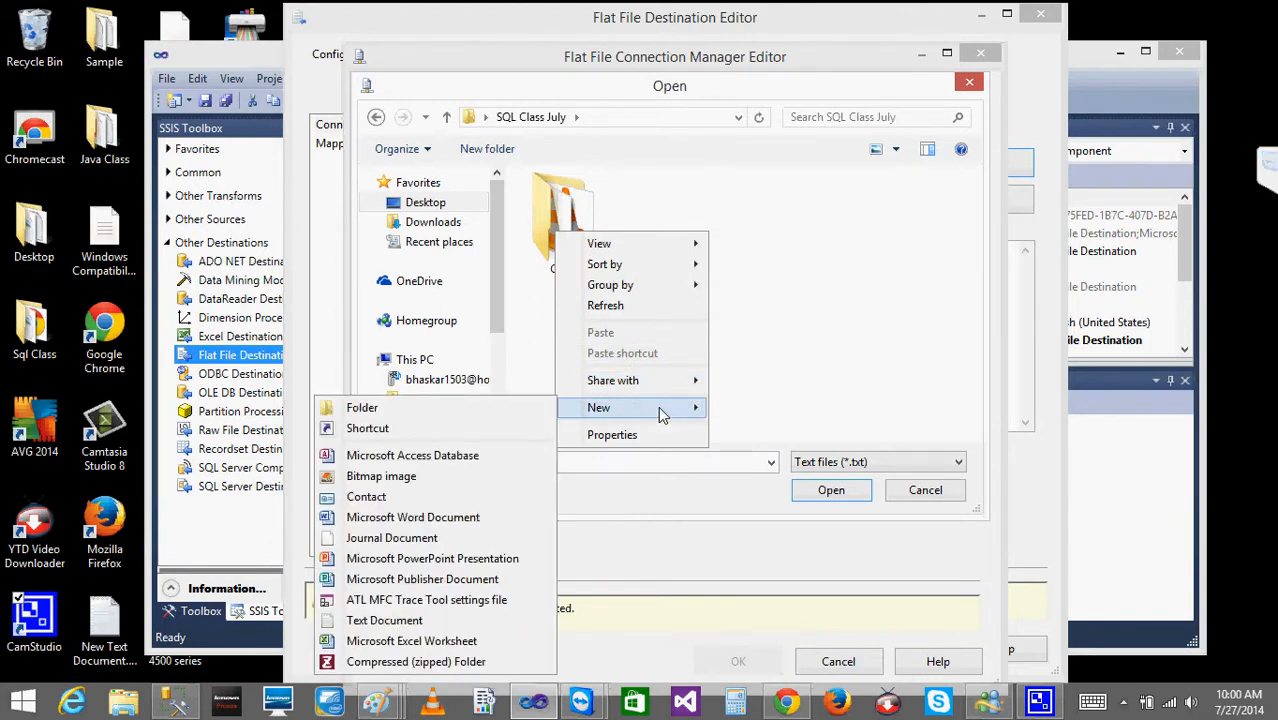
click(449, 414)
text(Files)
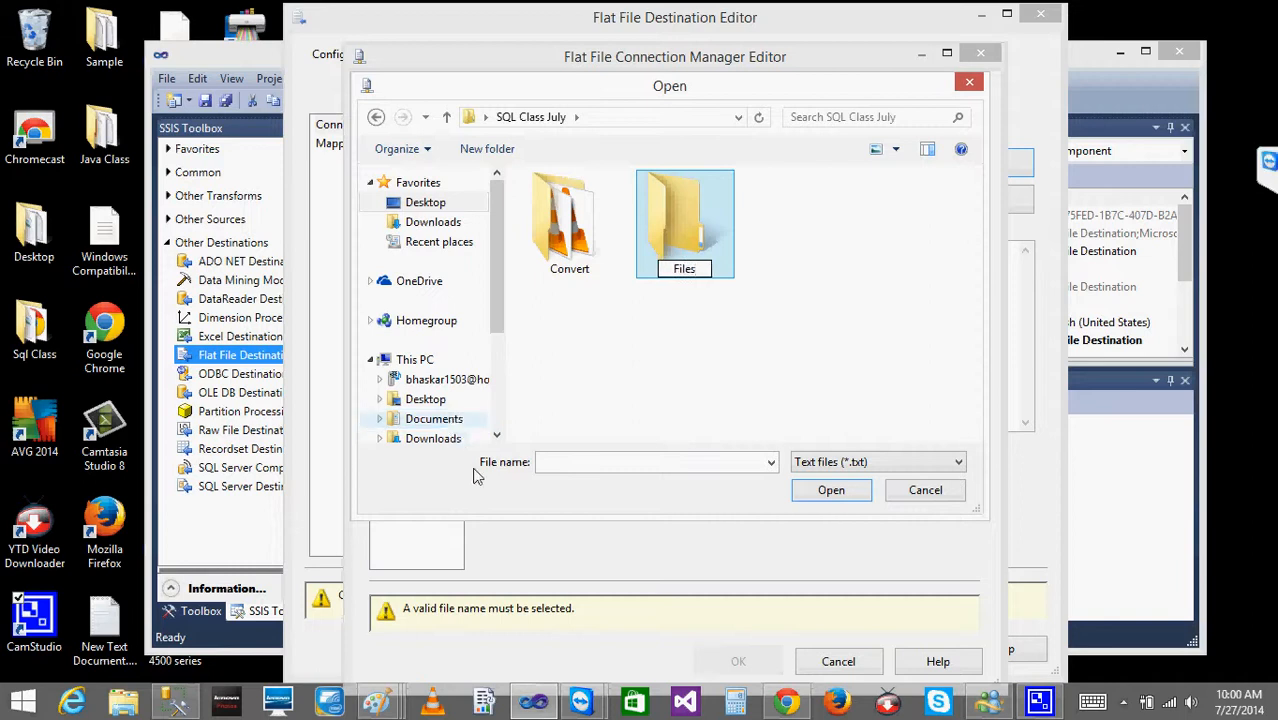
click(695, 336)
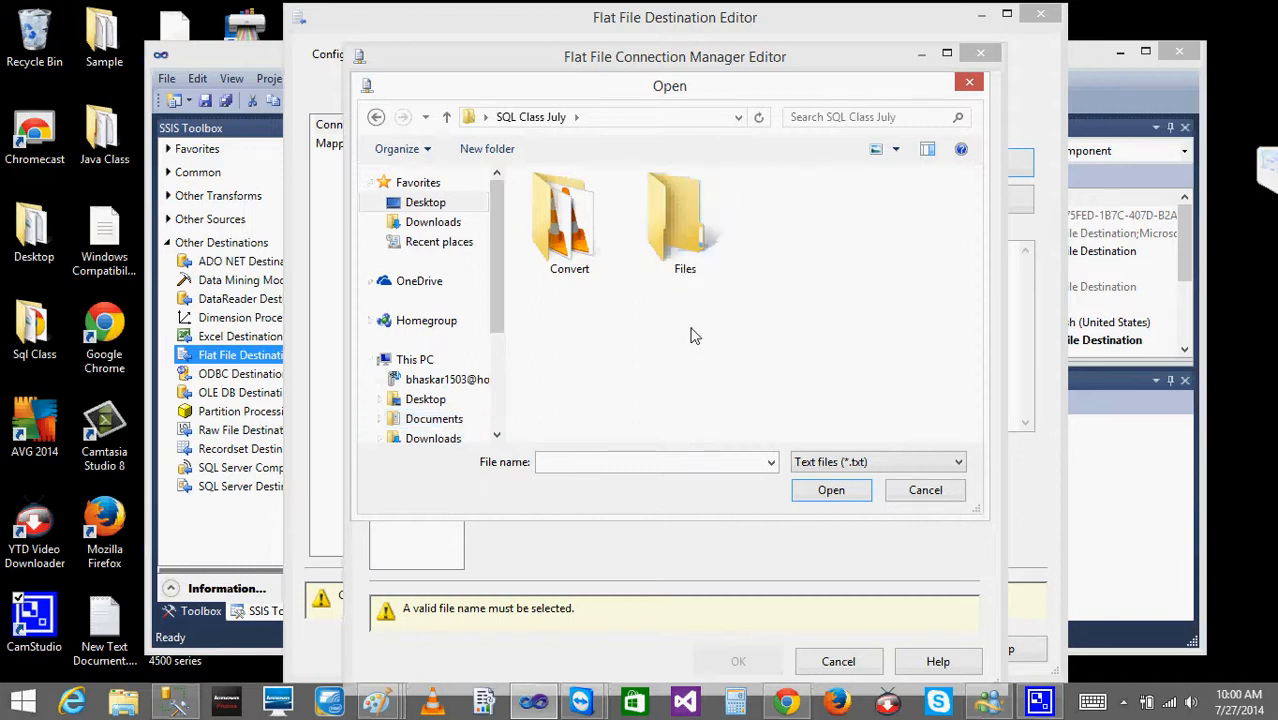
Set the CompanyFile connection's target to a text file named CompanySales in the Files folder
double_click(684, 244)
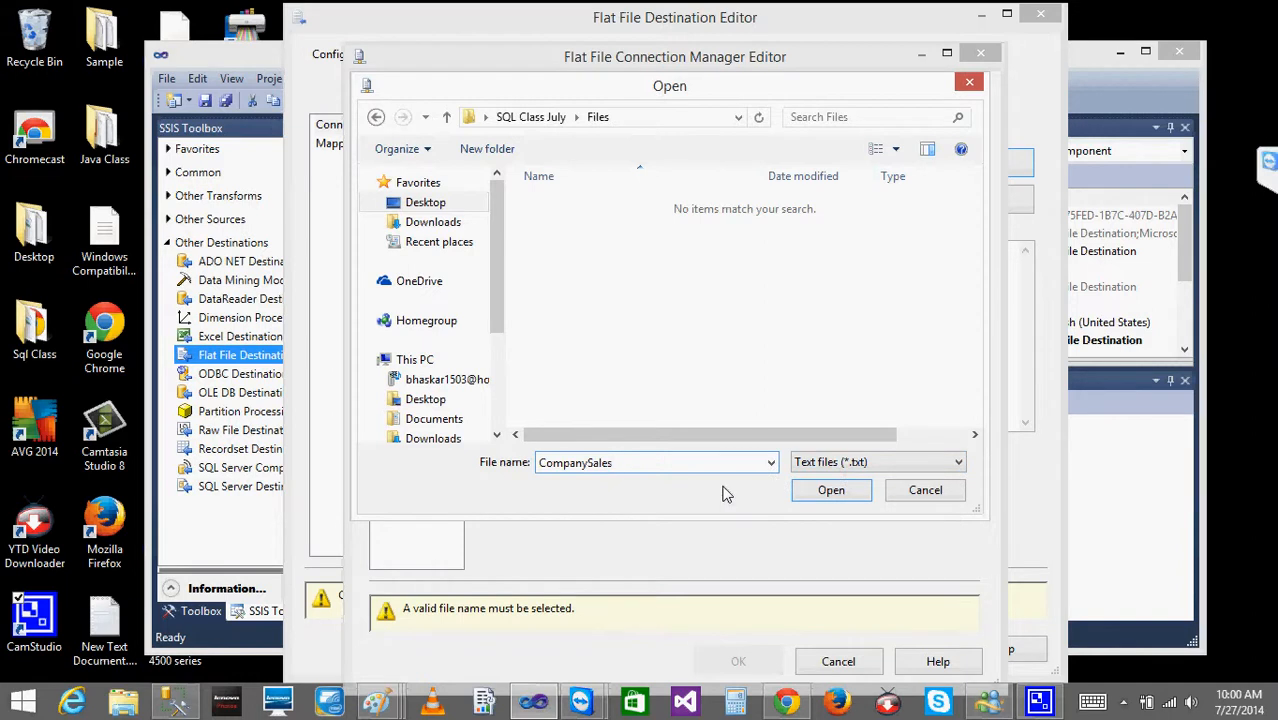
click(850, 467)
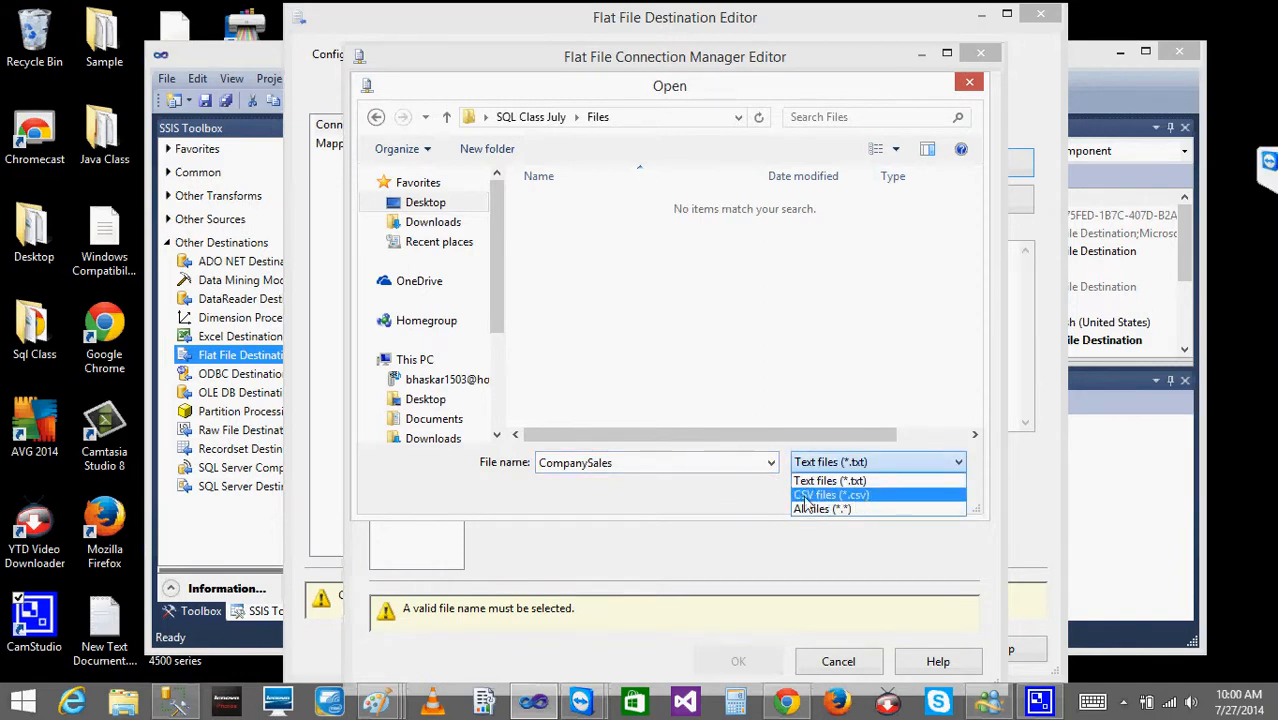
click(654, 511)
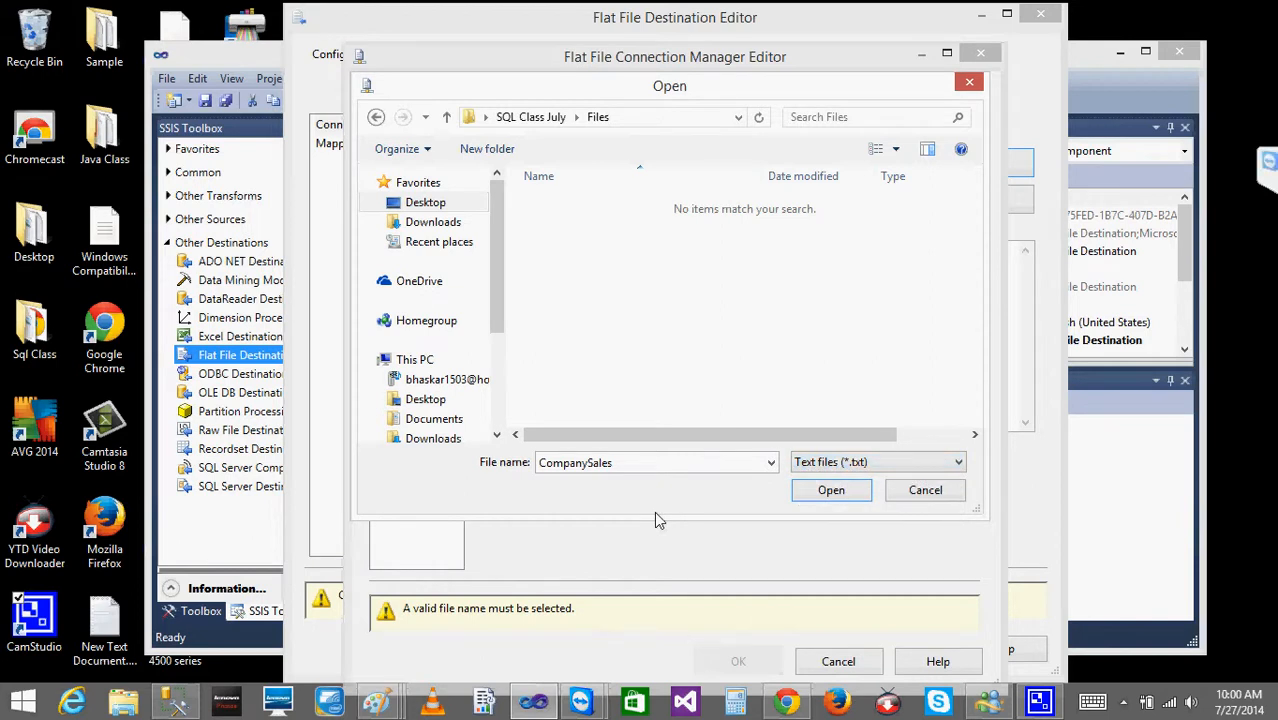
click(830, 490)
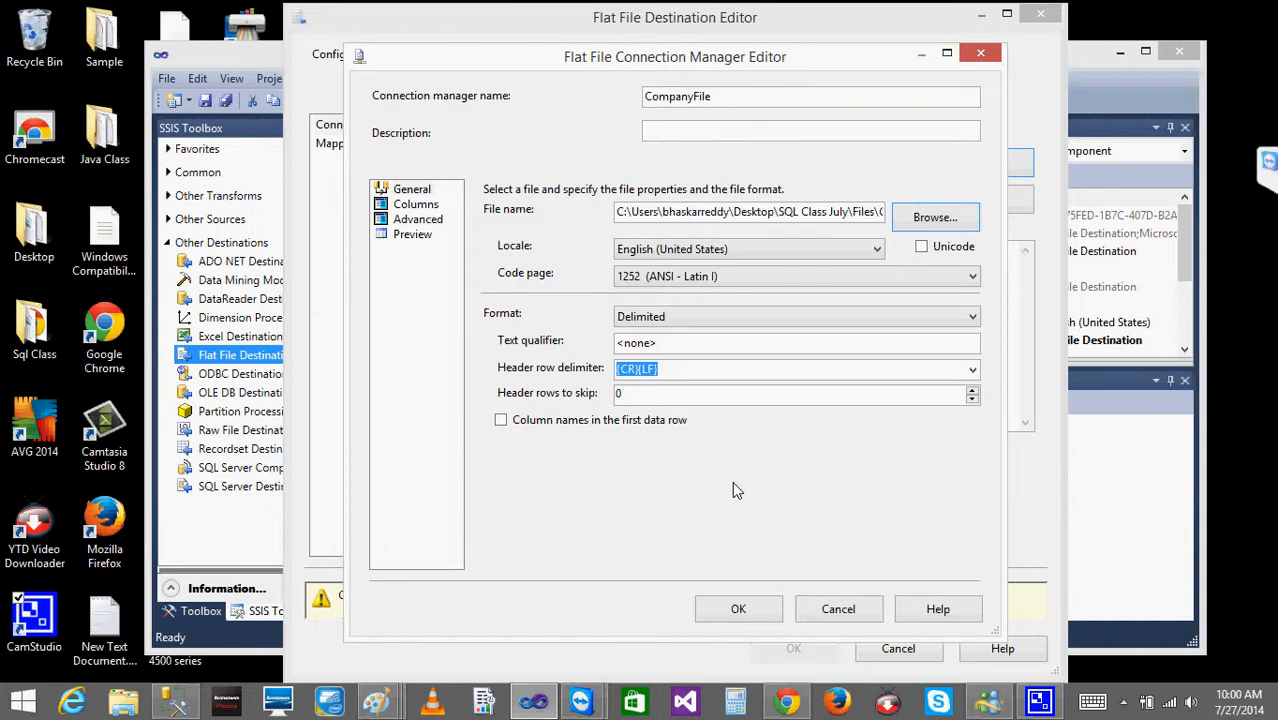
Read the complete path in the CompanyFile connection's file name through to its end
click(764, 214)
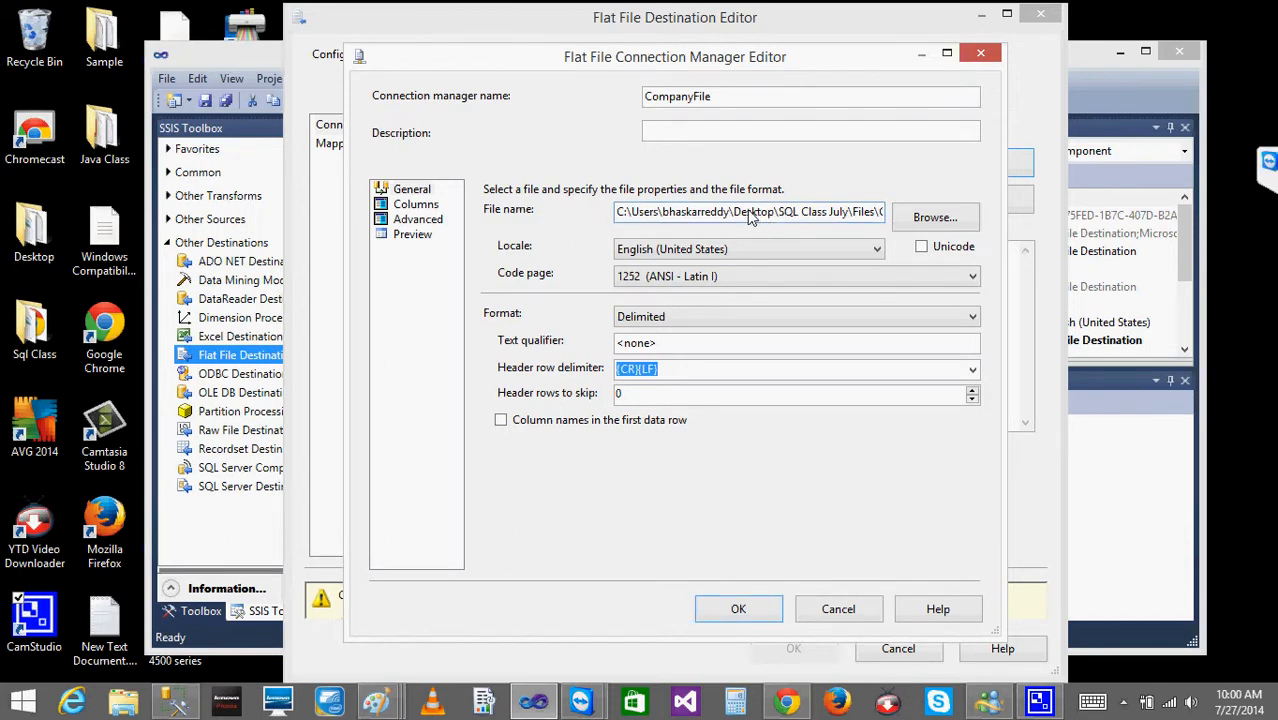
key(Right)
key(Right)
key(Right)
key(Right)
key(Right)
key(Right)
key(Right)
key(Right)
key(Right)
key(Right)
key(Right)
key(Right)
key(Right)
key(Right)
key(Right)
key(Right)
key(Right)
key(Right)
key(Right)
key(Right)
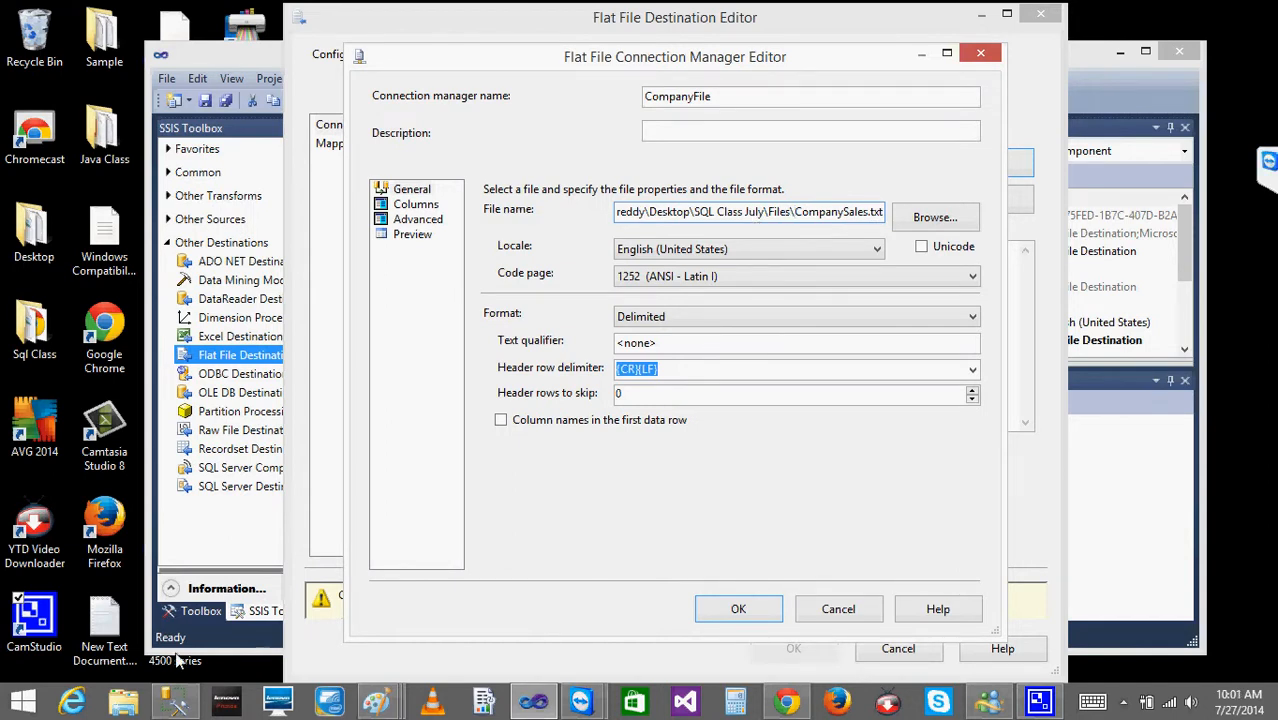
Switch to File Explorer and check the contents of the Desktop's SQL Class July\Files folder
click(123, 703)
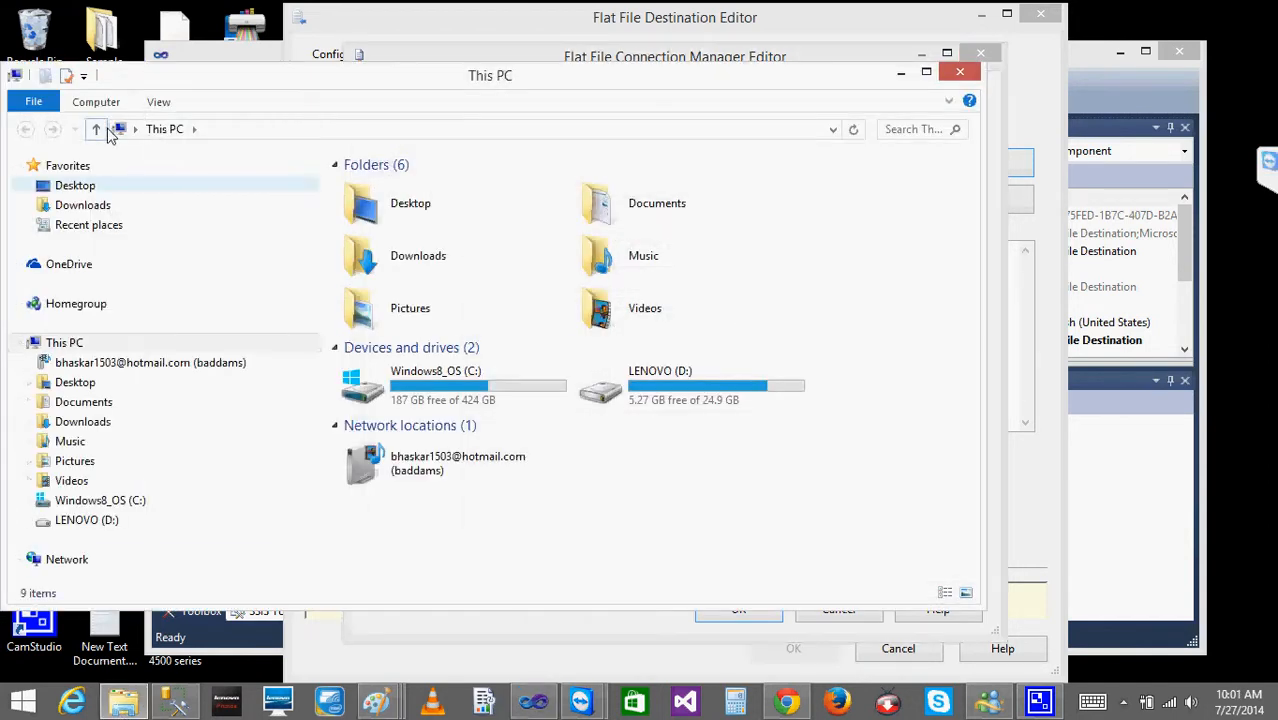
click(103, 193)
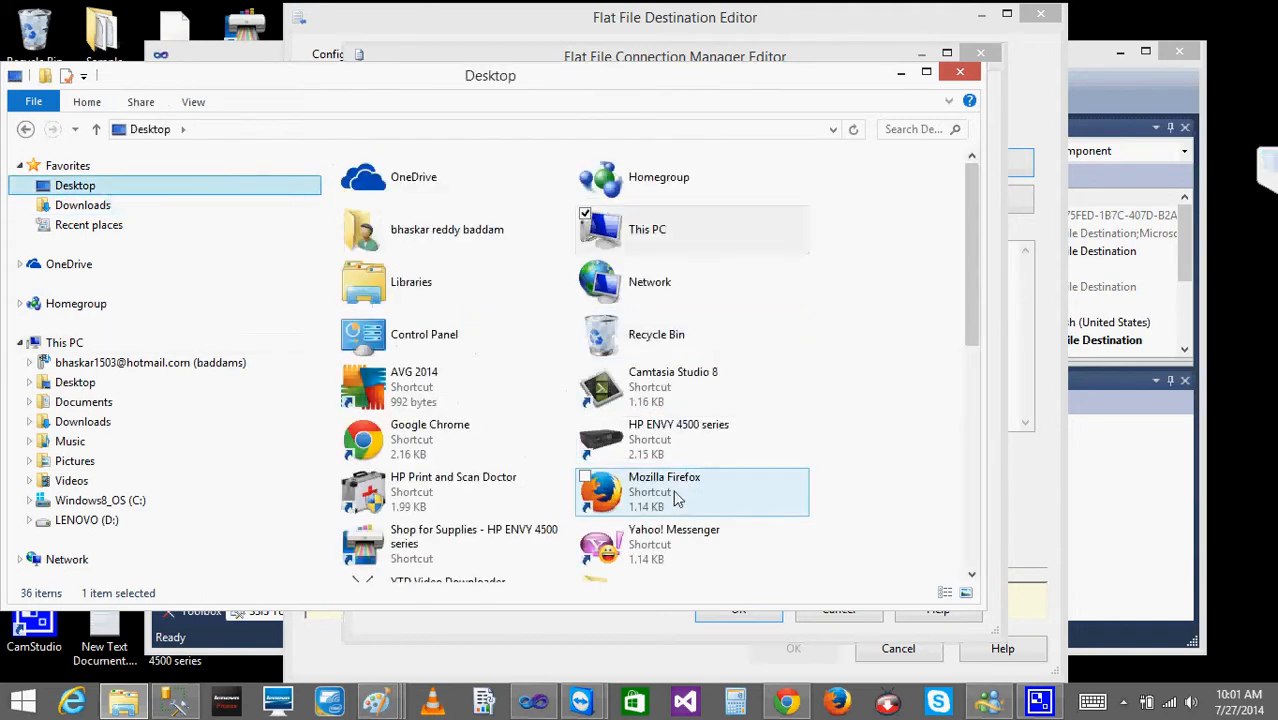
scroll(972, 585, down, 6)
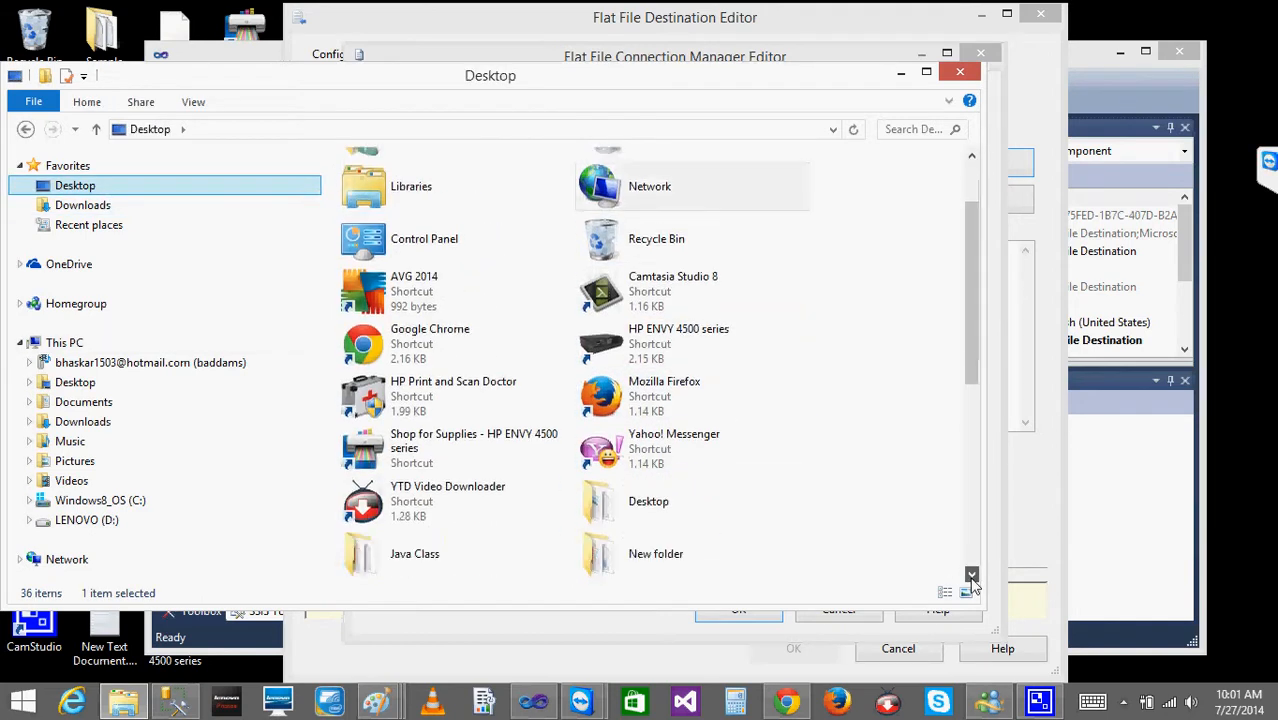
double_click(435, 400)
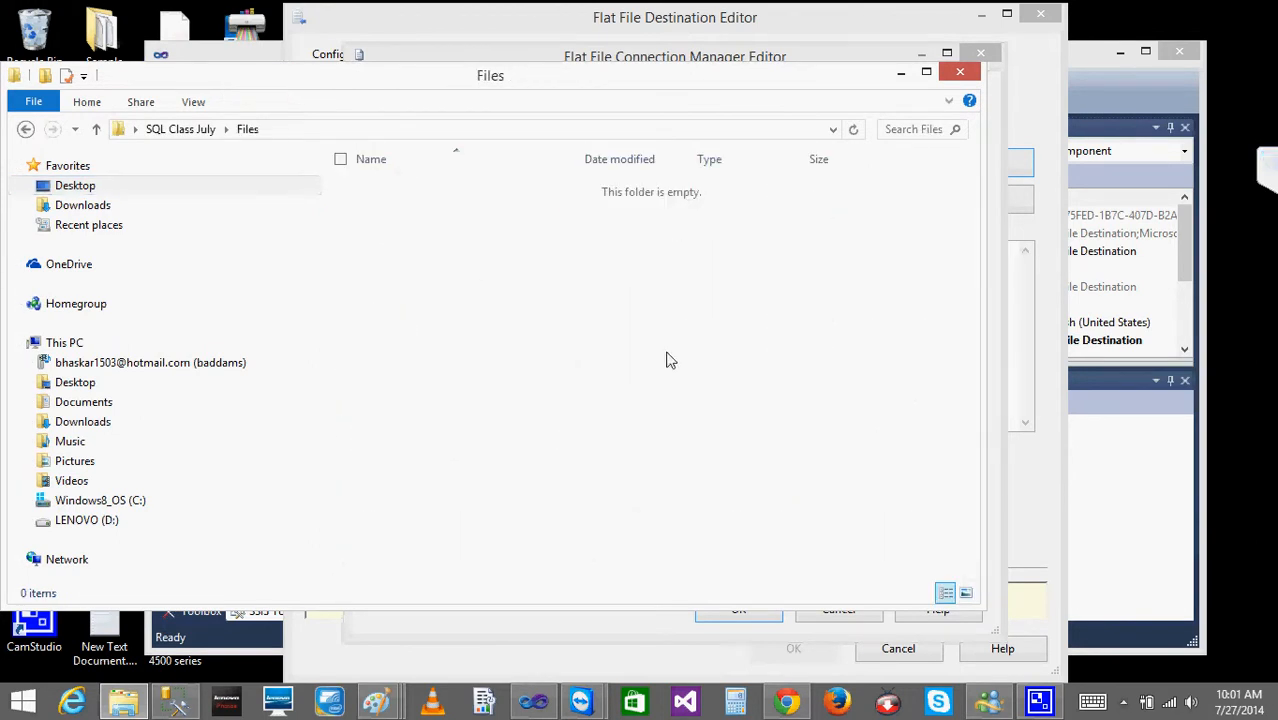
click(900, 74)
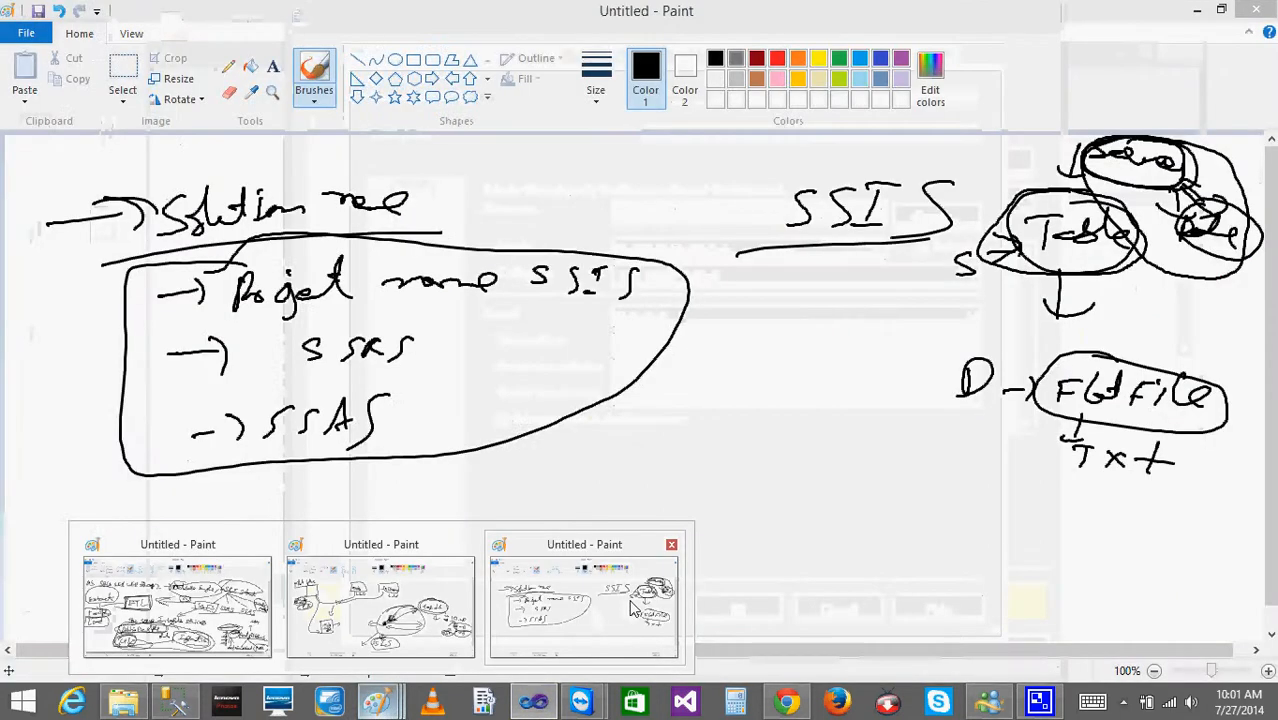
Switch to Paint and sketch a boxed sample file with a column header row and a data row of 2010, 1 and 20
click(620, 600)
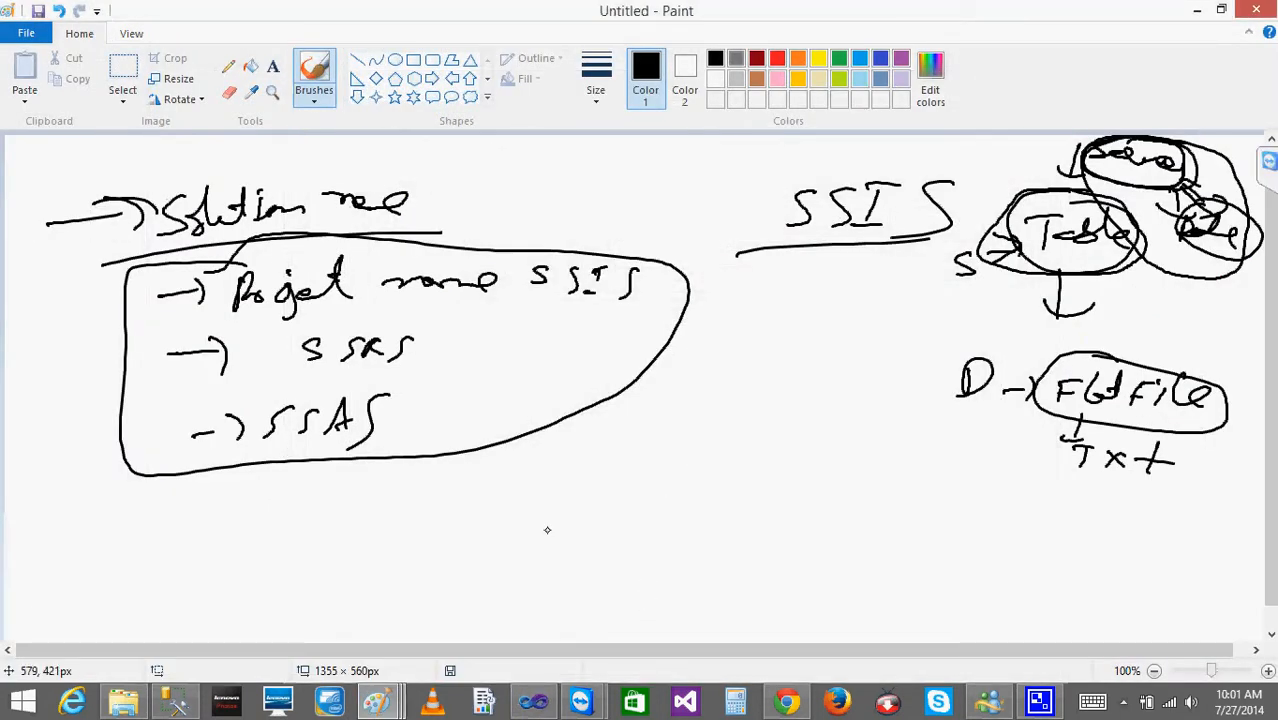
drag(620, 446, 629, 614)
mouse_move(622, 445)
mouse_down()
mouse_move(900, 596)
mouse_move(588, 609)
mouse_up()
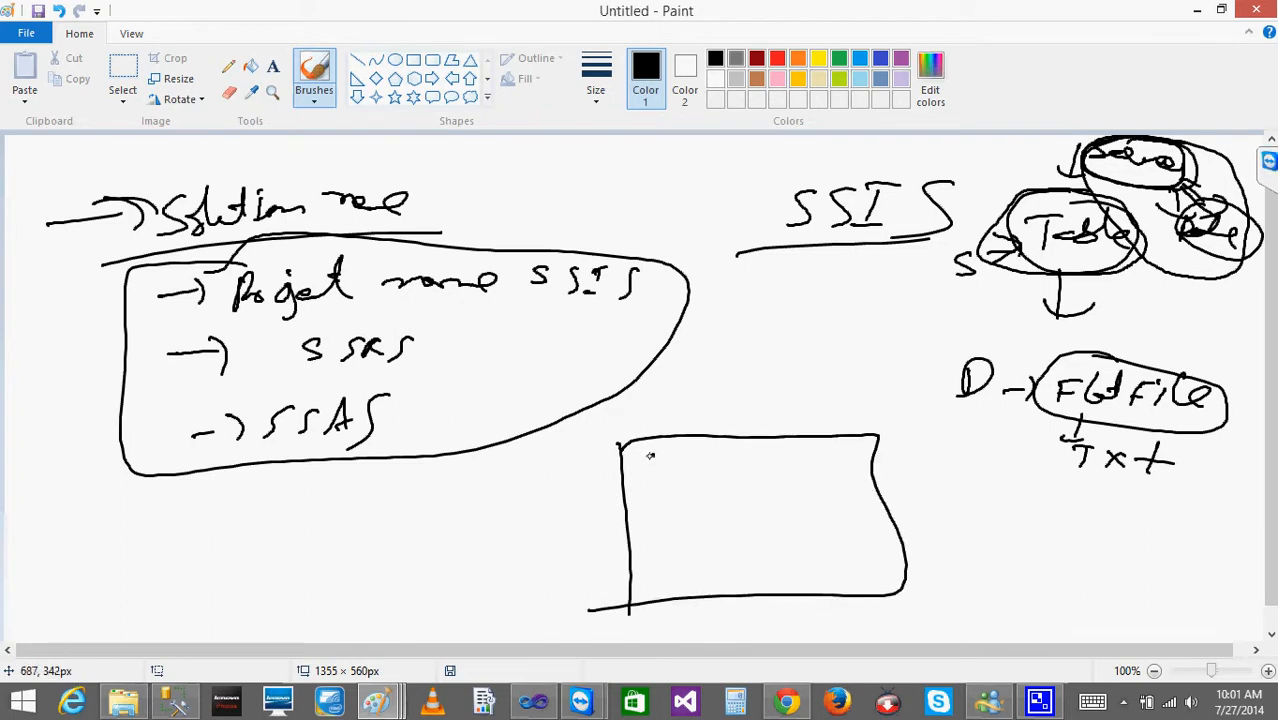
mouse_move(639, 453)
mouse_down()
mouse_move(738, 474)
mouse_move(690, 441)
mouse_move(741, 458)
mouse_move(862, 458)
mouse_move(824, 460)
mouse_up()
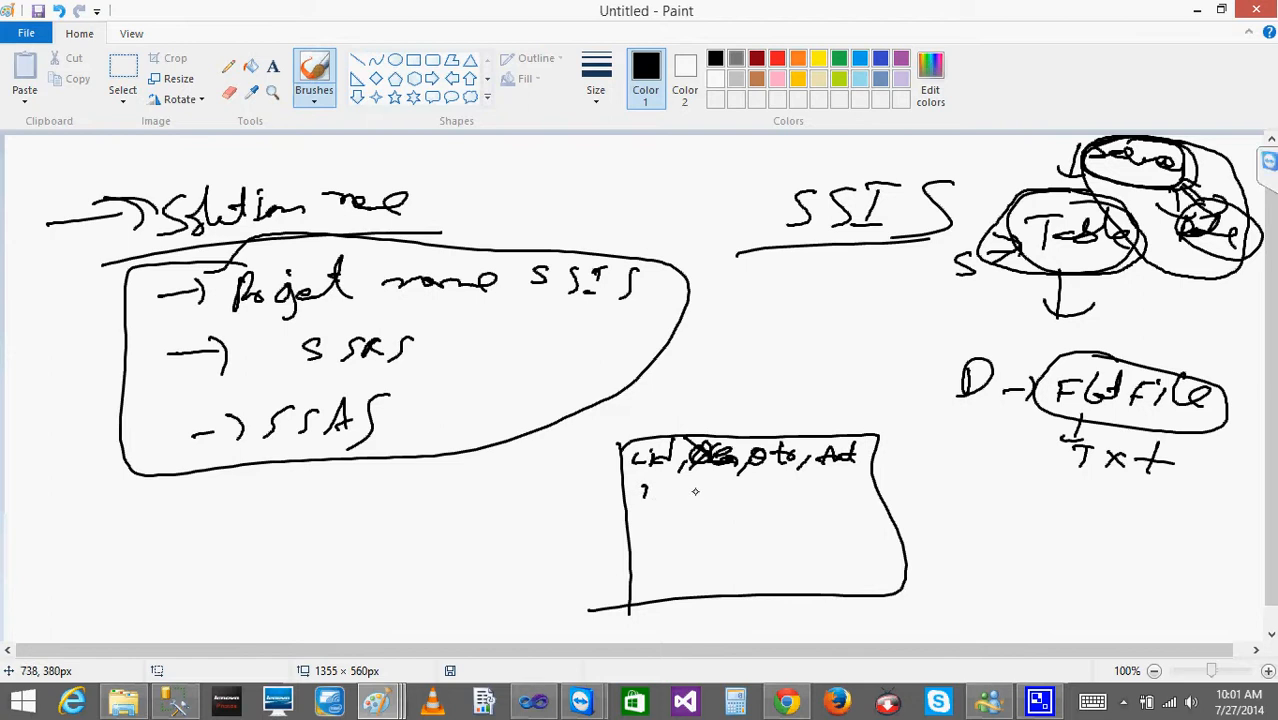
drag(686, 489, 836, 490)
drag(848, 480, 862, 484)
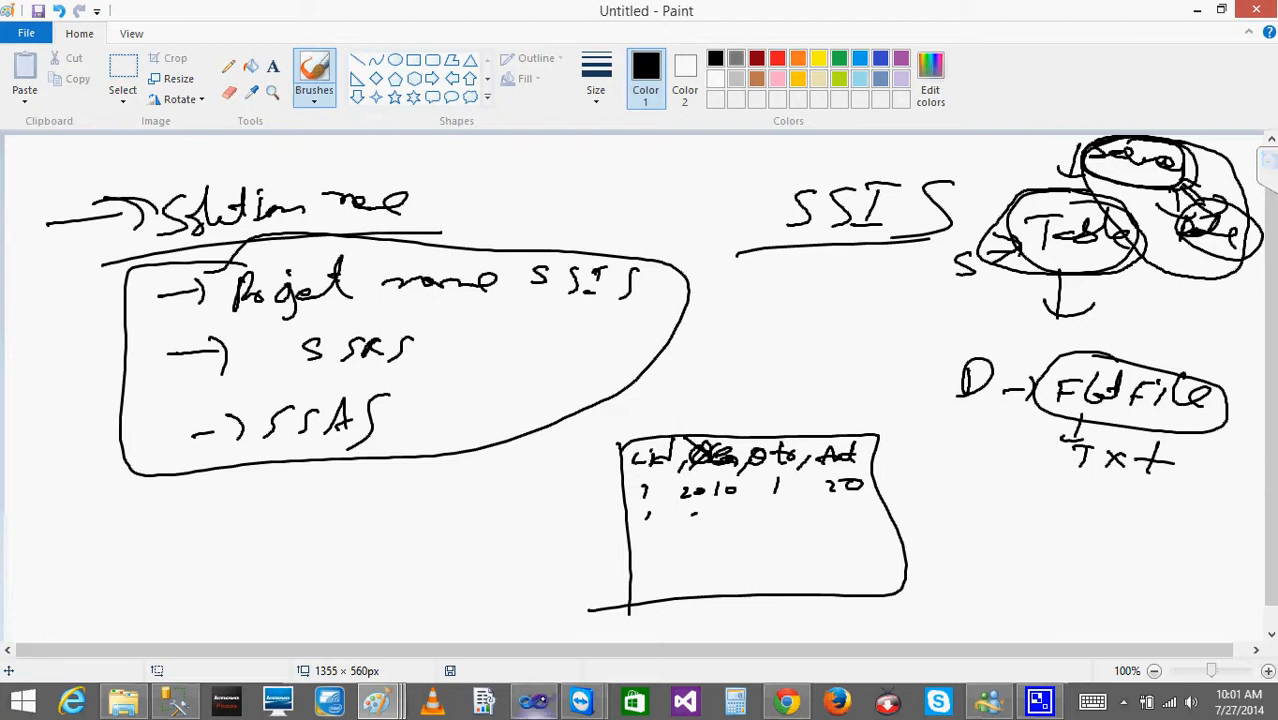
Mark the header row and the data rows in the Paint sample file sketch with strokes and outlines
click(553, 700)
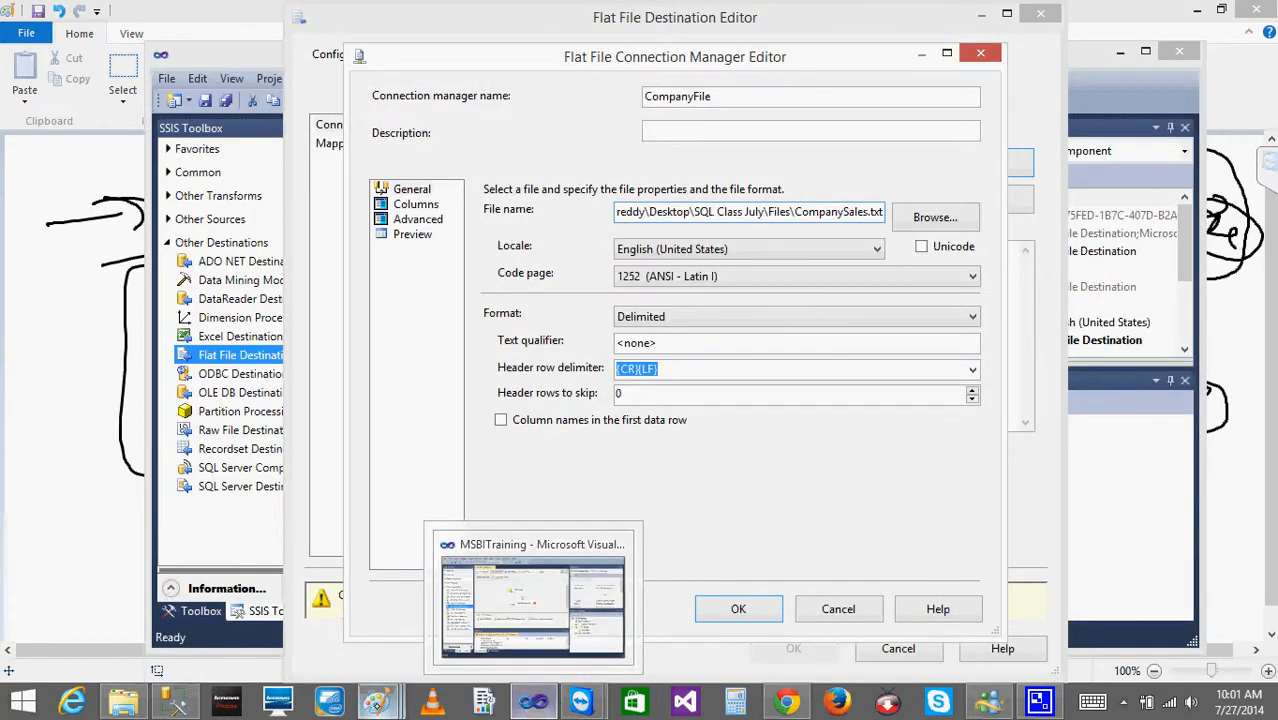
mouse_move(376, 702)
click(591, 568)
mouse_move(666, 468)
mouse_down()
mouse_move(697, 451)
mouse_move(650, 464)
mouse_move(806, 454)
mouse_move(700, 453)
mouse_move(621, 473)
mouse_move(854, 545)
mouse_move(629, 476)
mouse_move(620, 450)
mouse_move(842, 464)
mouse_move(745, 430)
mouse_move(613, 459)
mouse_move(900, 436)
mouse_move(735, 438)
mouse_move(658, 463)
mouse_up()
drag(549, 471, 591, 484)
mouse_move(645, 438)
mouse_down()
mouse_move(880, 451)
mouse_move(607, 475)
mouse_move(592, 555)
mouse_move(610, 568)
mouse_up()
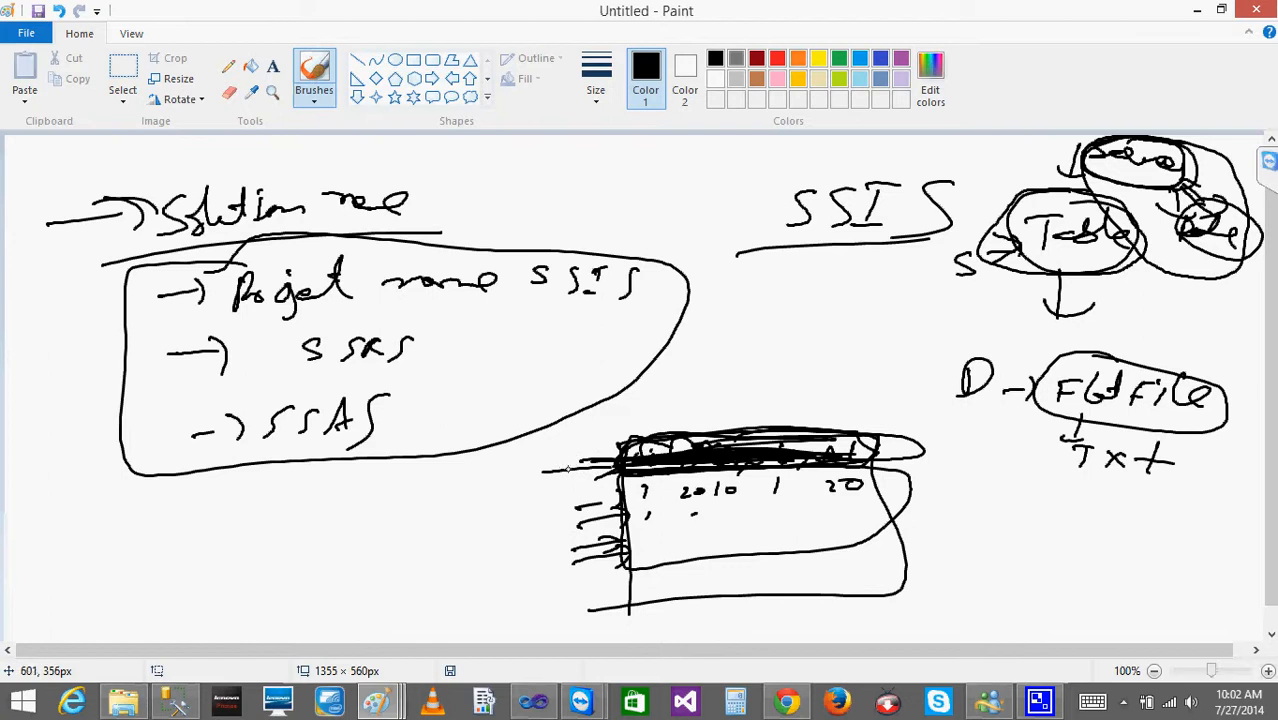
mouse_move(678, 454)
mouse_down()
mouse_move(622, 452)
mouse_move(626, 481)
mouse_up()
mouse_move(563, 513)
mouse_down()
mouse_move(612, 497)
mouse_move(605, 524)
mouse_up()
mouse_move(647, 470)
mouse_down()
mouse_move(816, 510)
mouse_move(883, 470)
mouse_up()
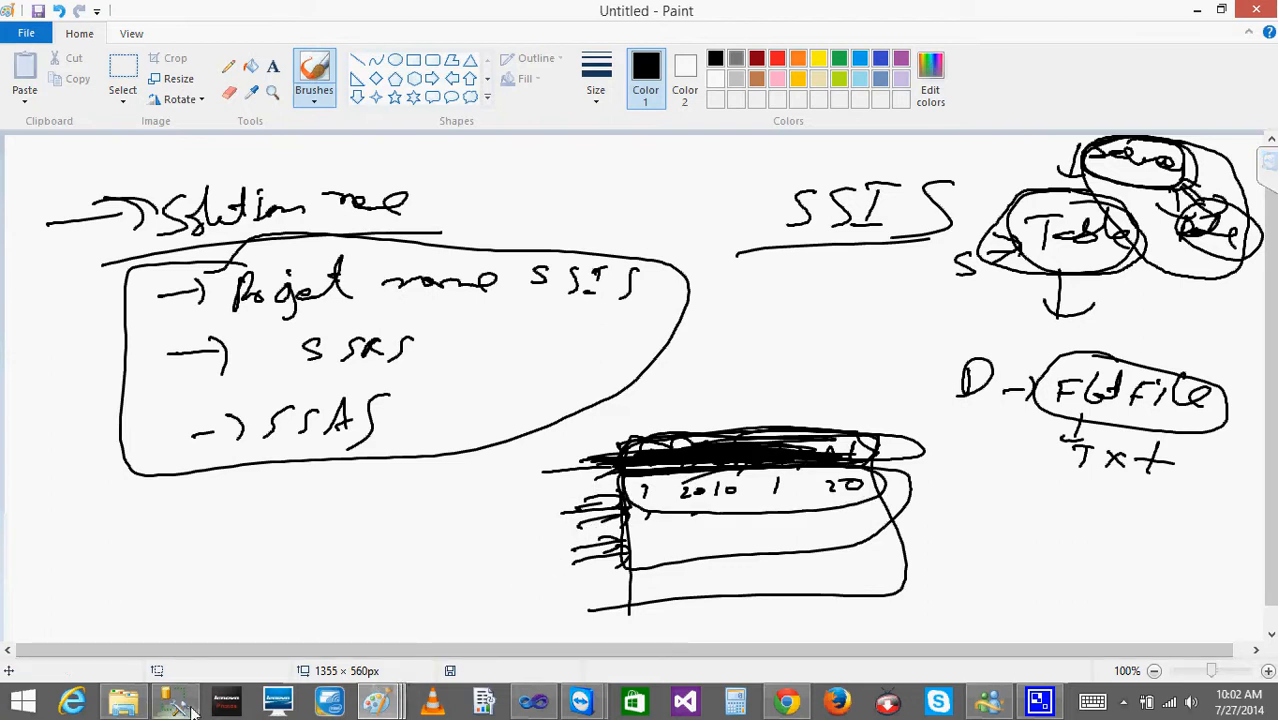
Switch back to Visual Studio, enable column names in the first data row for CompanyFile, and view its columns
click(533, 700)
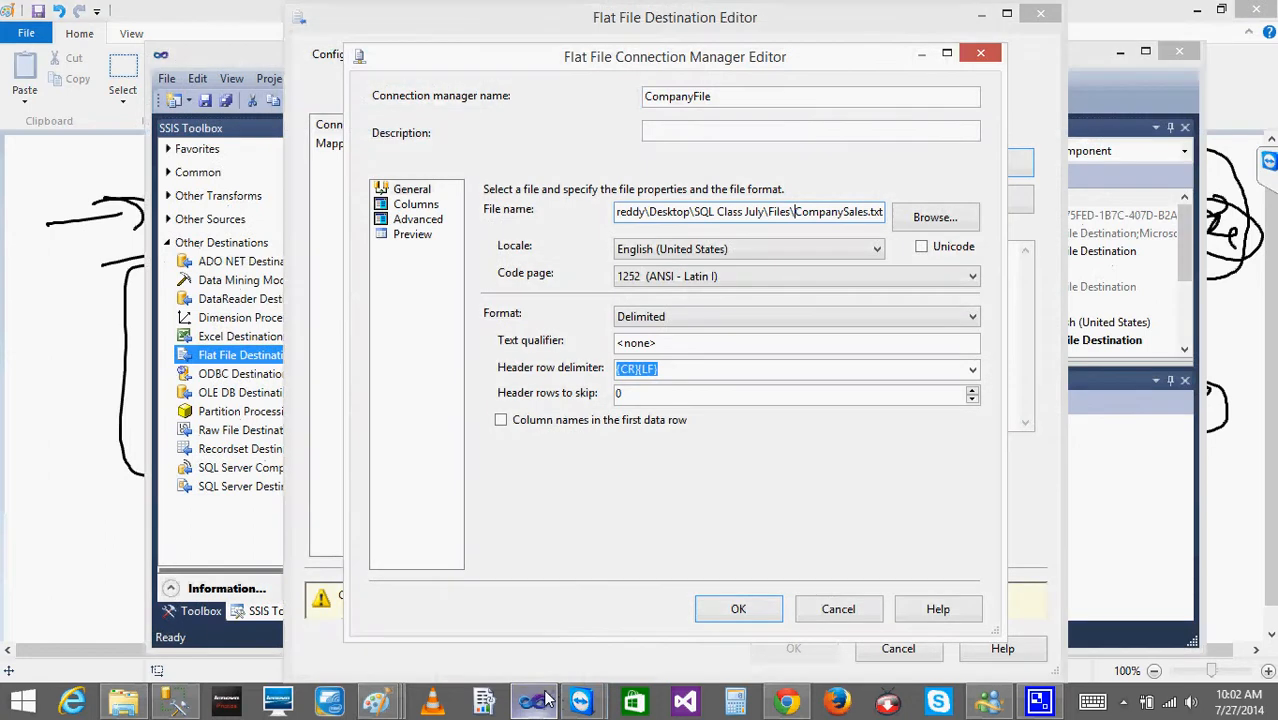
click(502, 421)
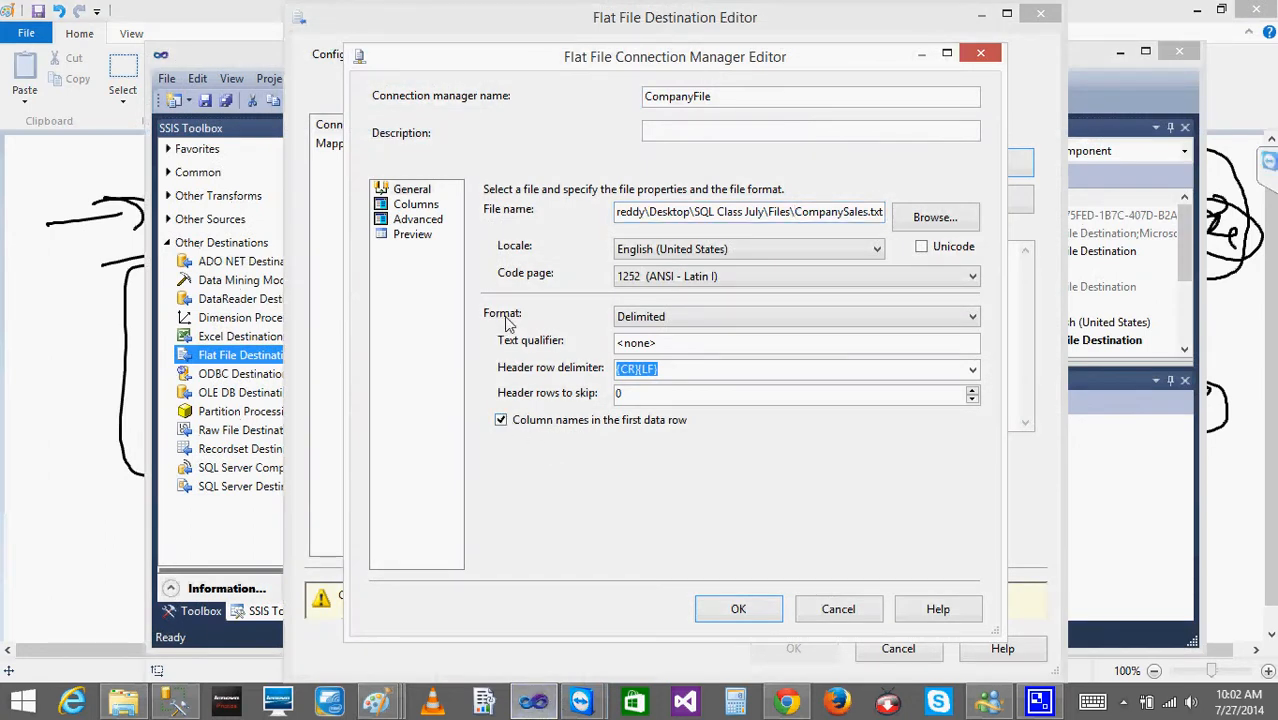
click(418, 206)
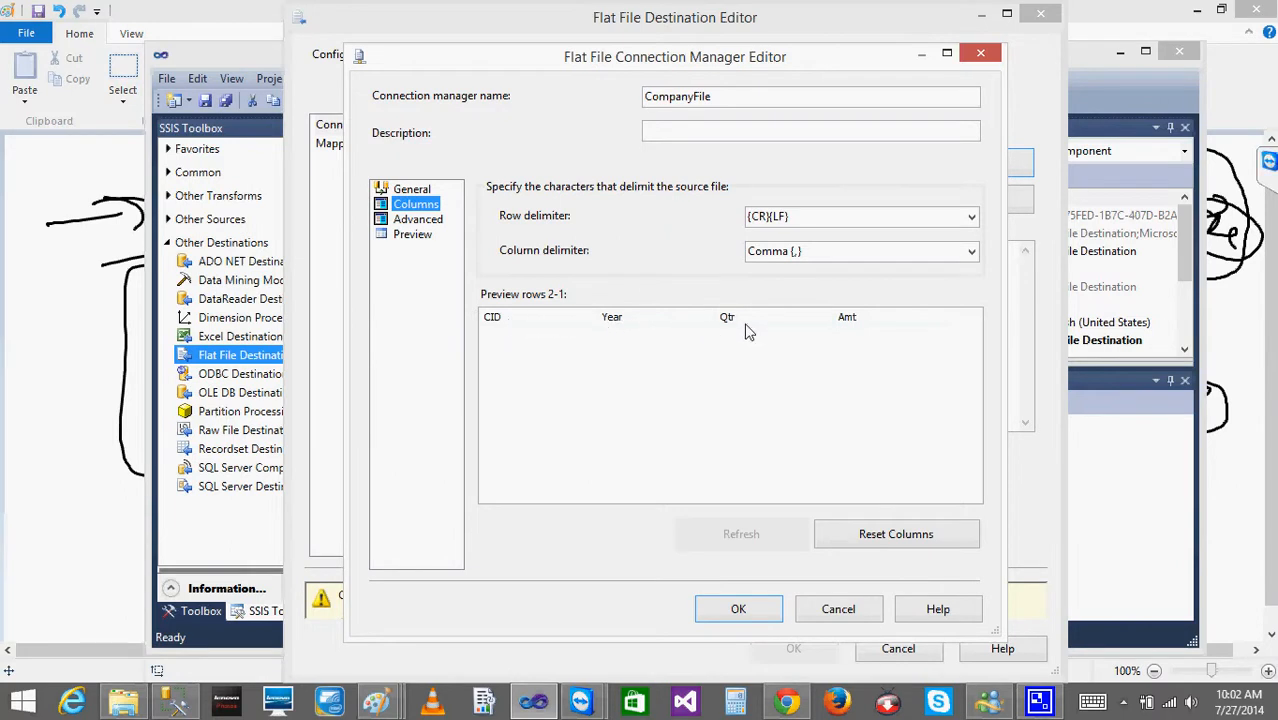
Turn the first-row column names option off, check the column preview, and turn the option back on
click(392, 190)
click(501, 421)
click(410, 206)
click(420, 192)
click(502, 421)
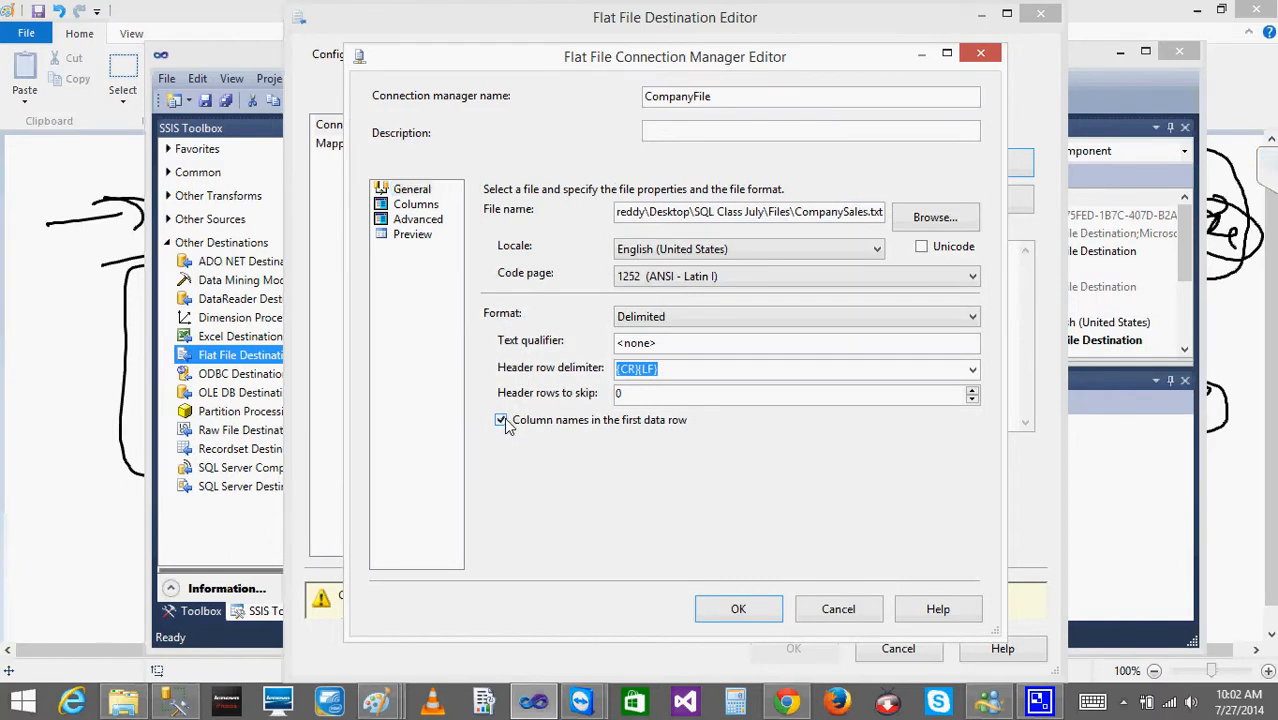
Recheck the column preview and reset the CompanyFile connection's columns
click(416, 205)
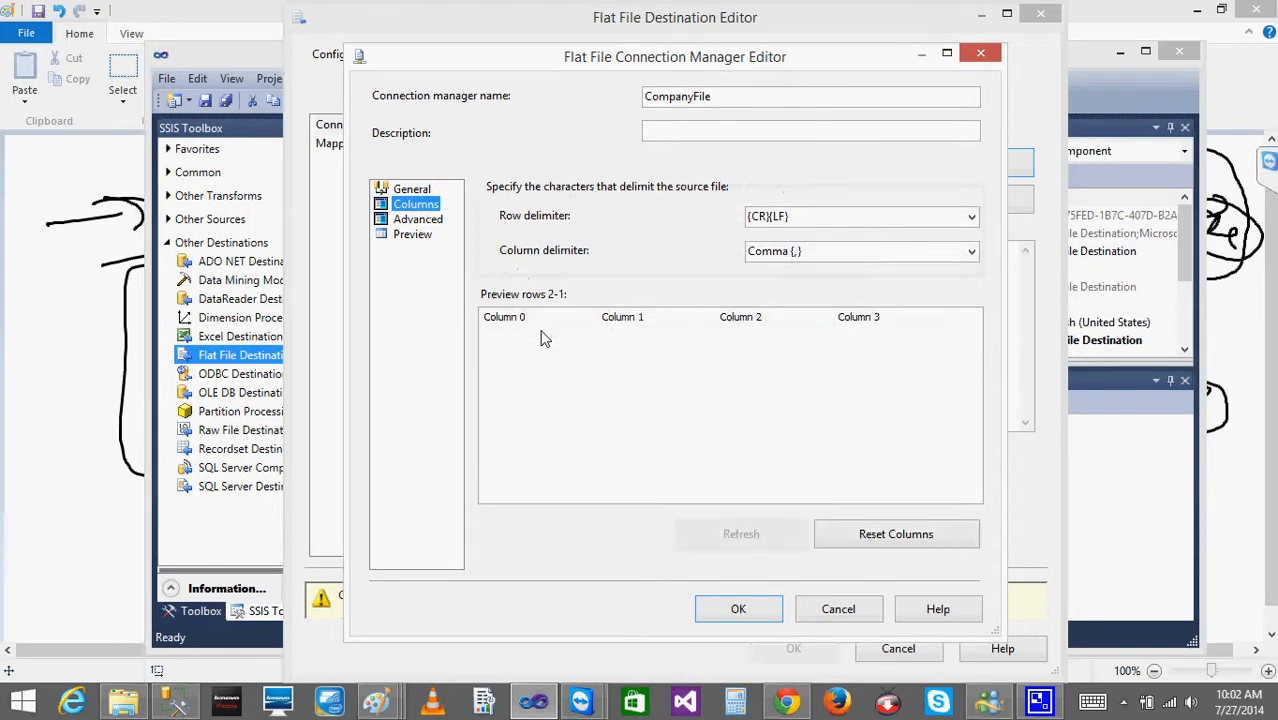
click(408, 190)
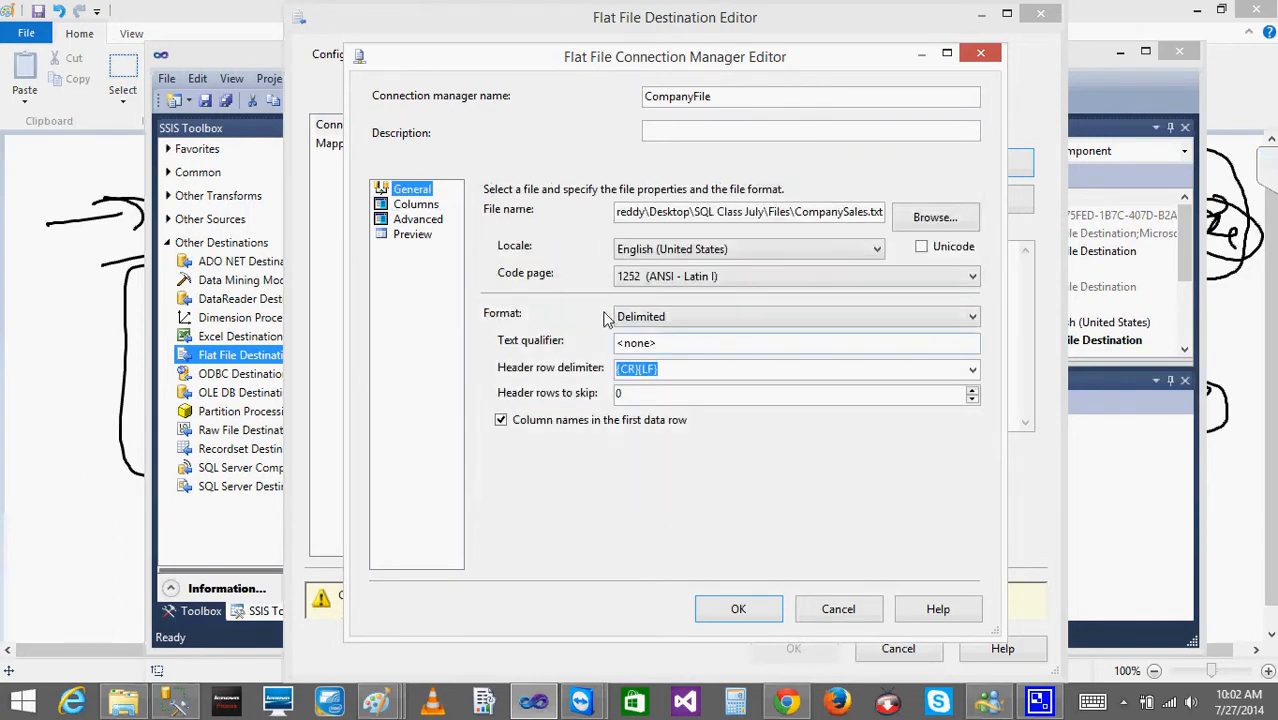
click(415, 205)
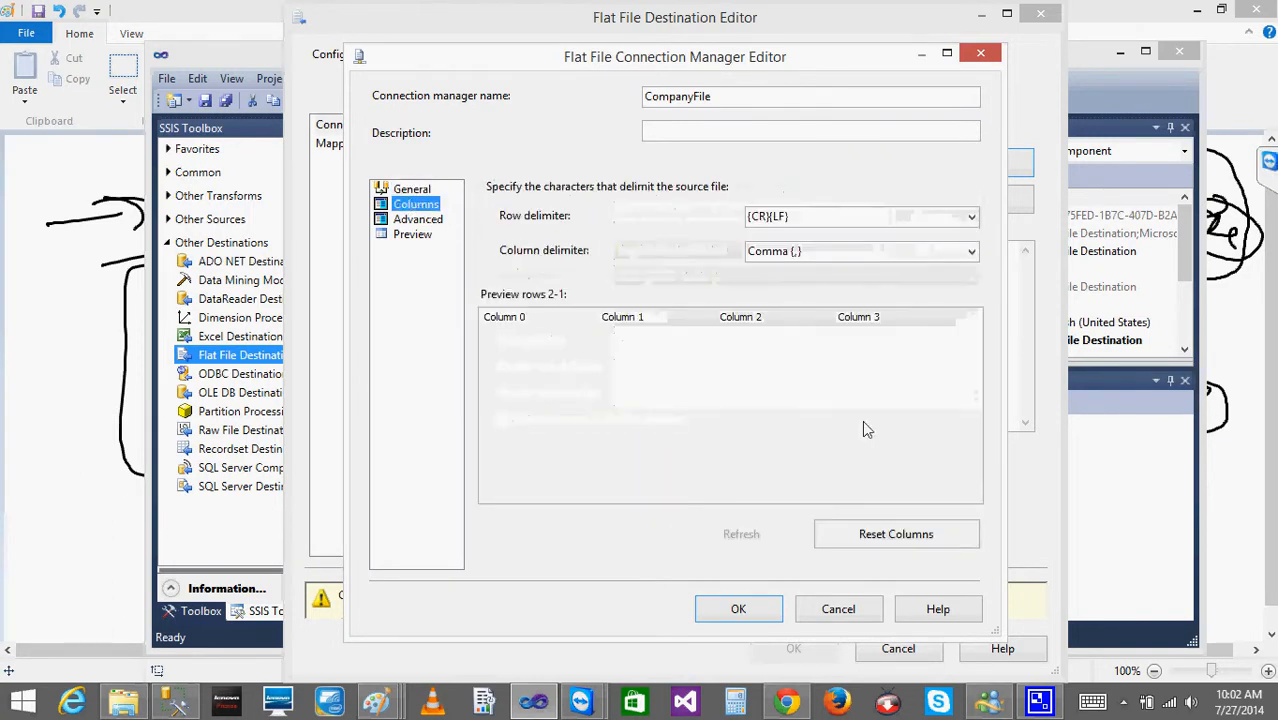
click(870, 537)
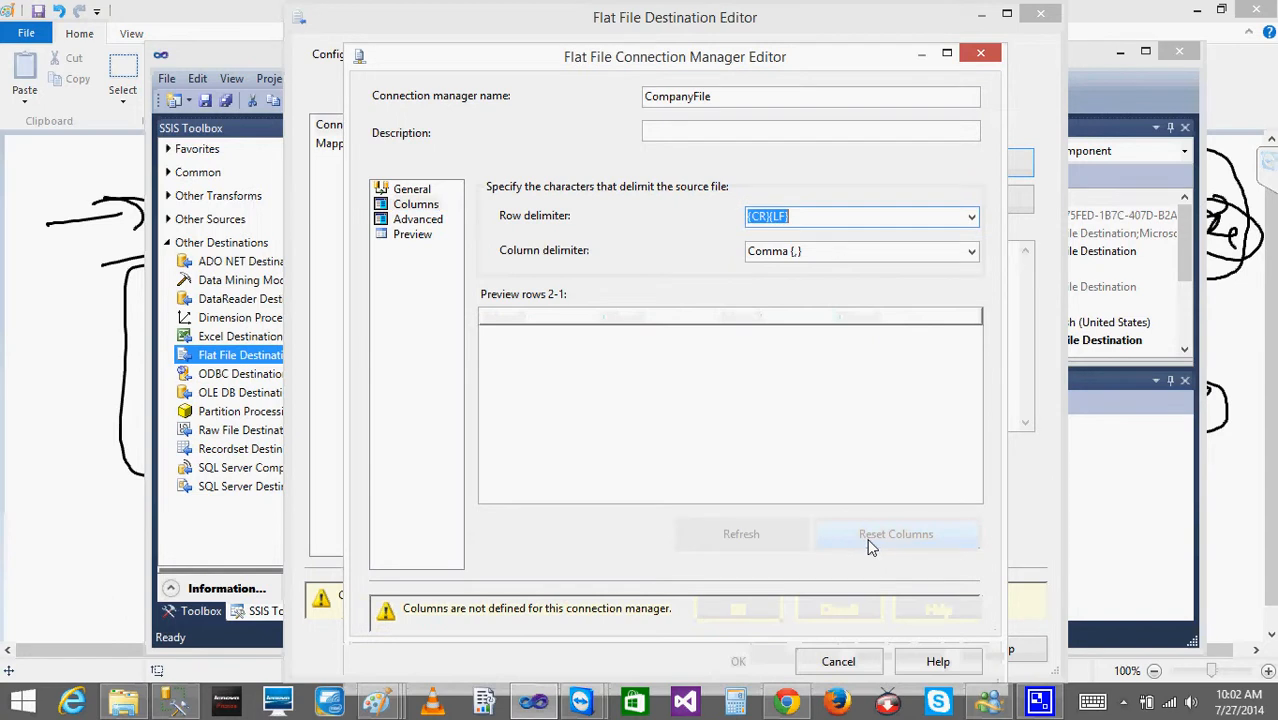
Try to restore the column definitions by turning the first-row column names option off and on again
click(421, 192)
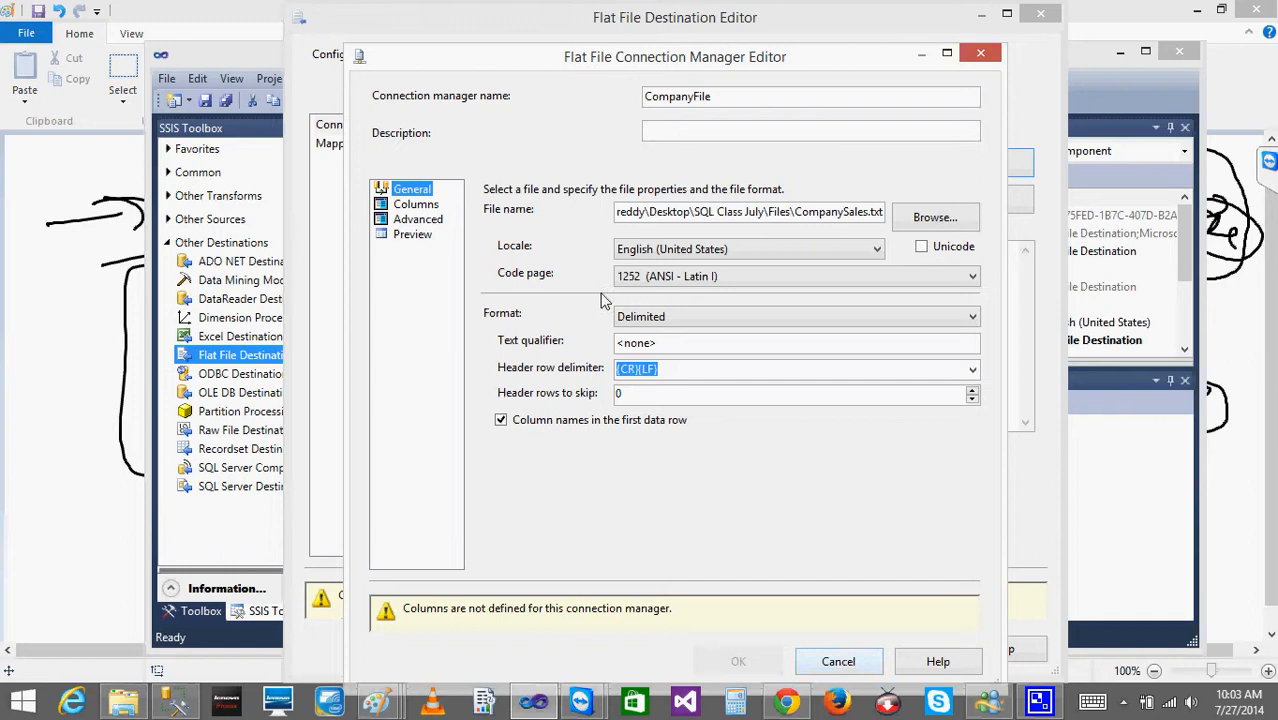
click(416, 205)
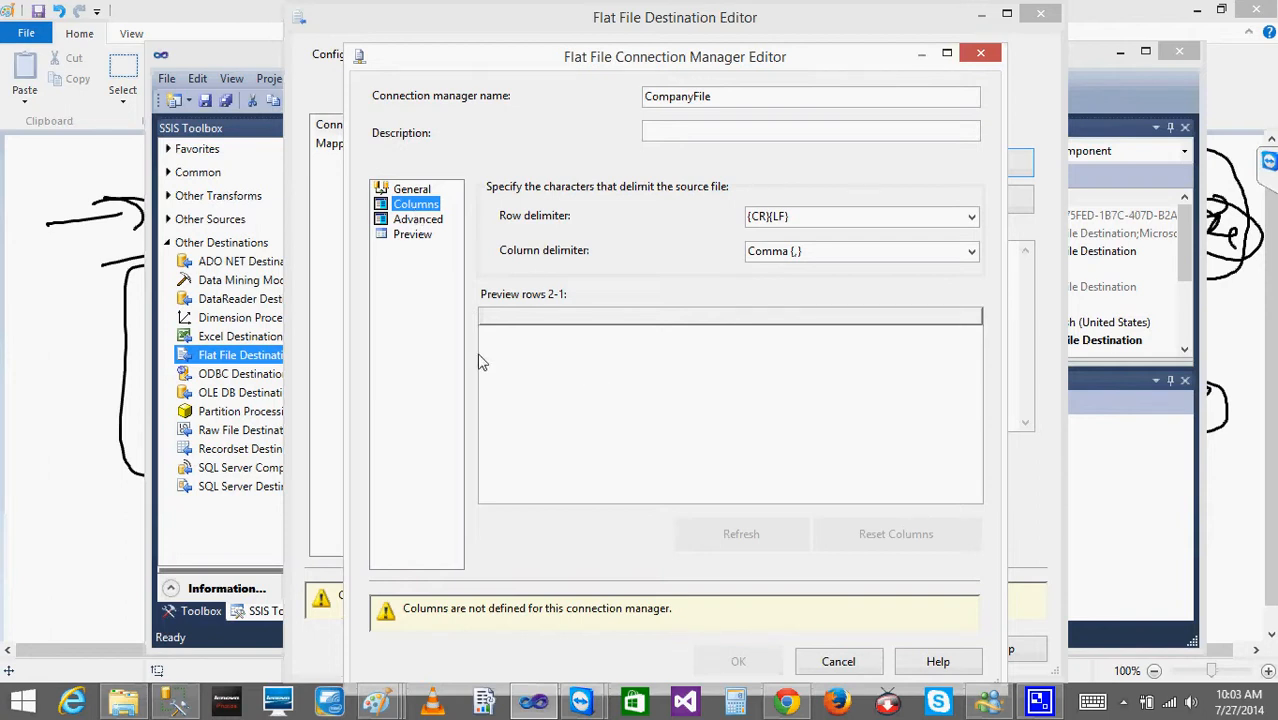
click(427, 192)
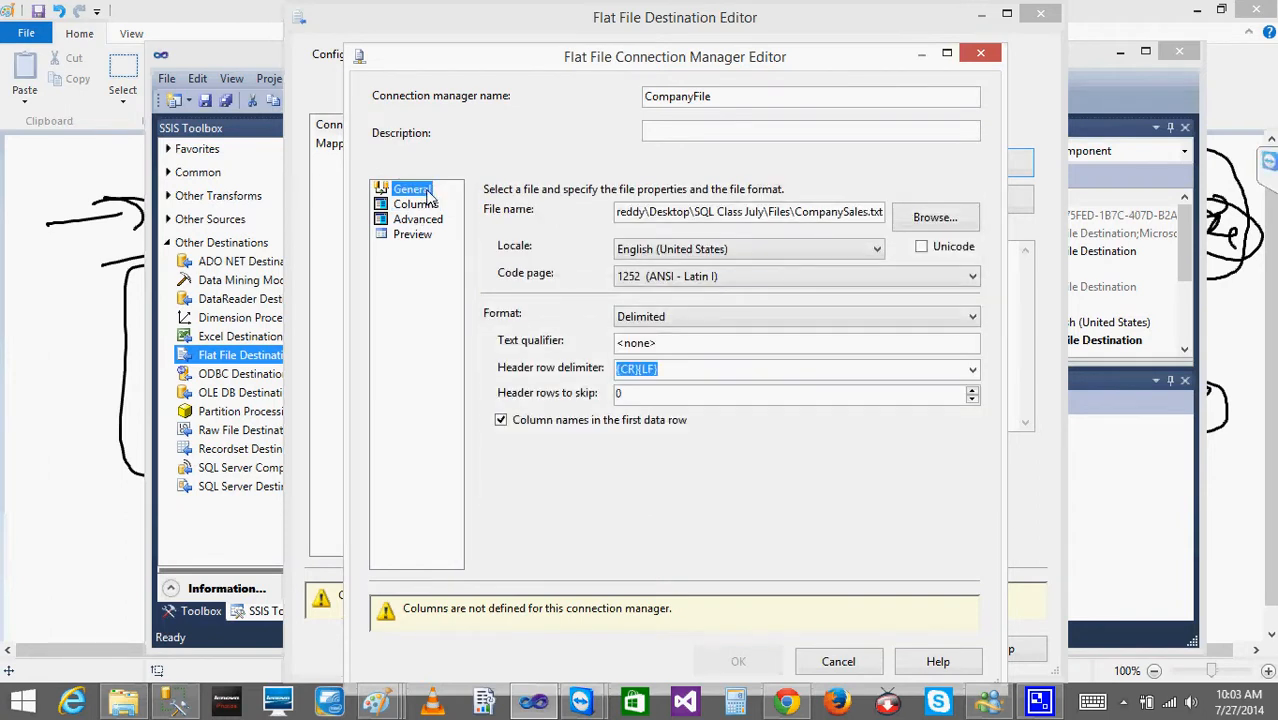
click(500, 421)
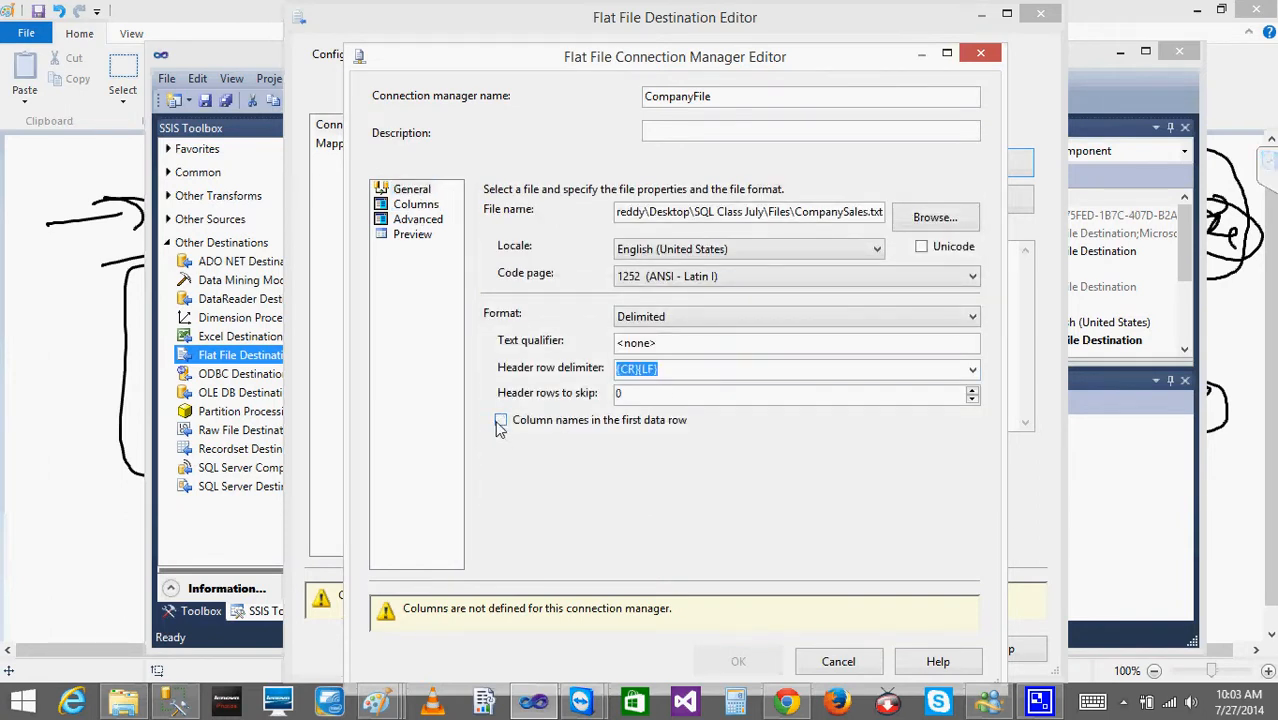
click(416, 206)
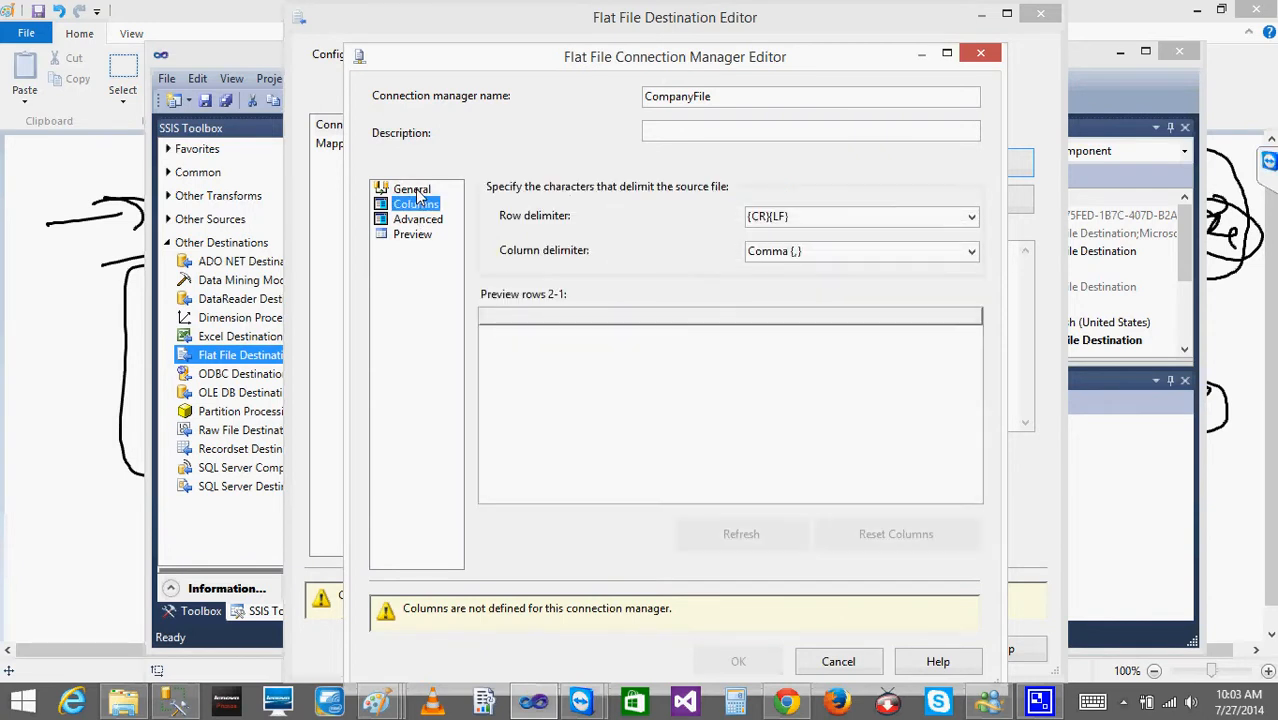
click(418, 194)
click(501, 421)
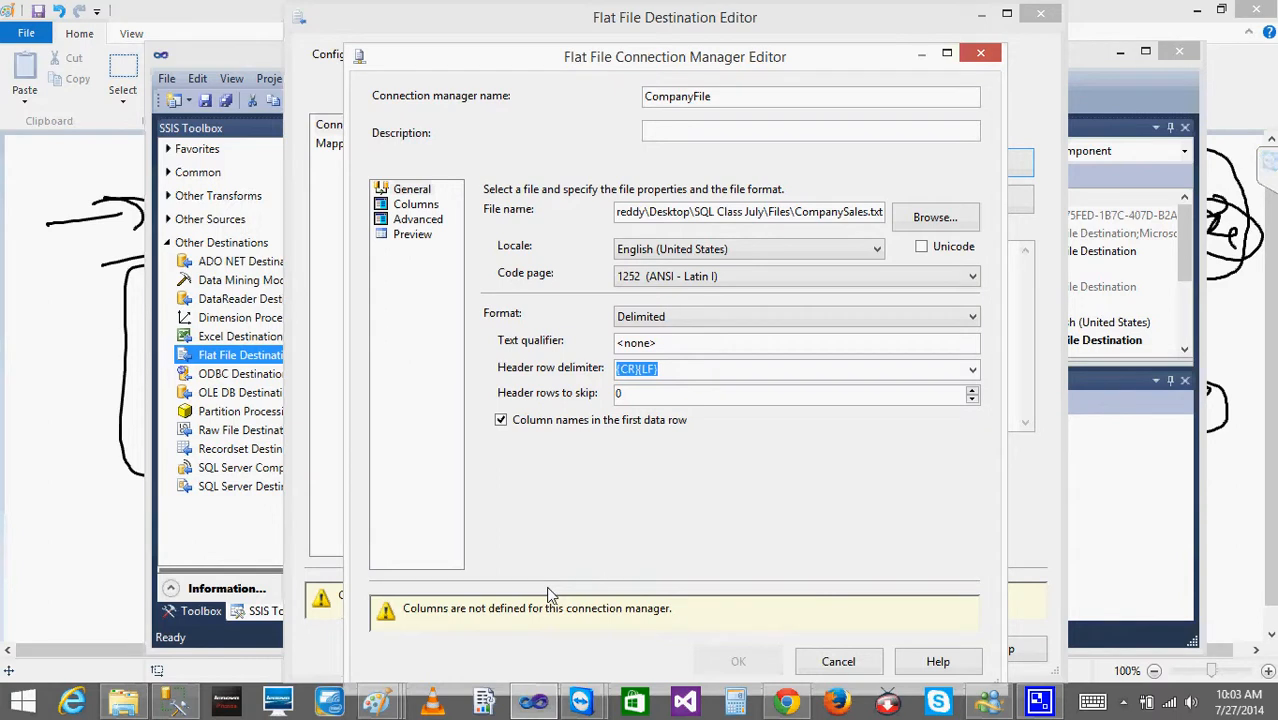
Check the column preview once more and discard the CompanyFile connection manager
click(422, 205)
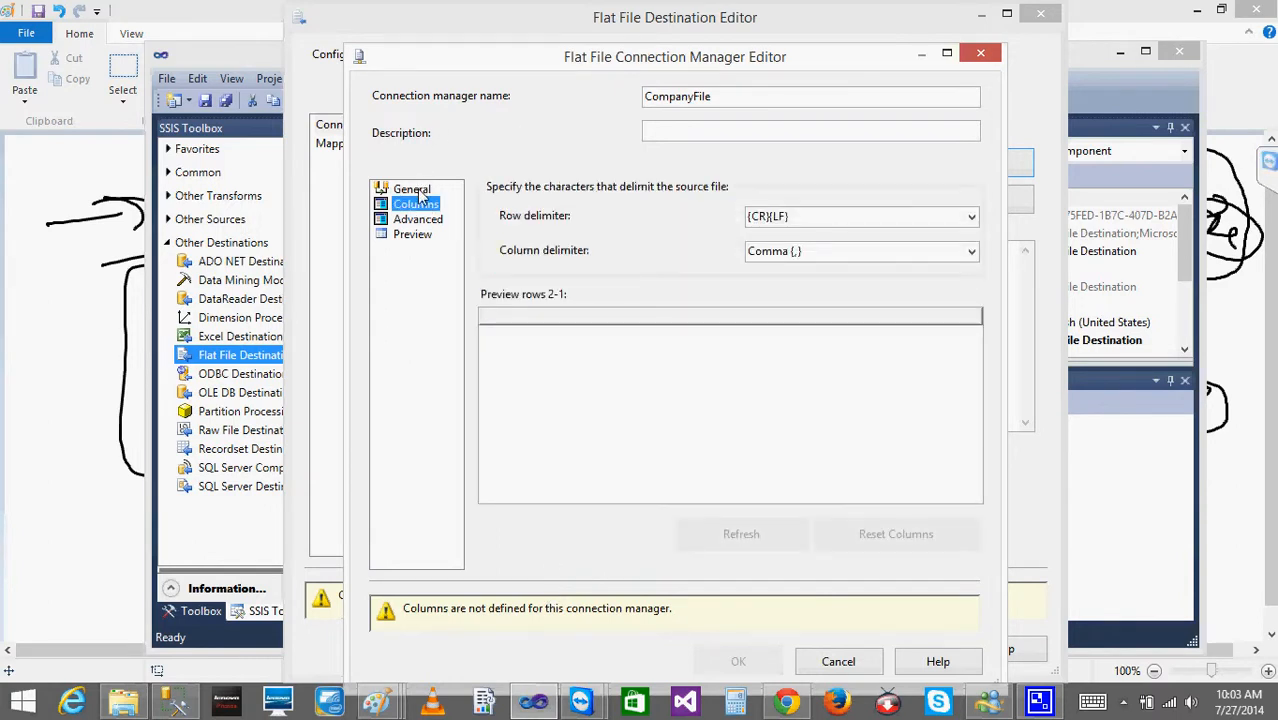
click(420, 192)
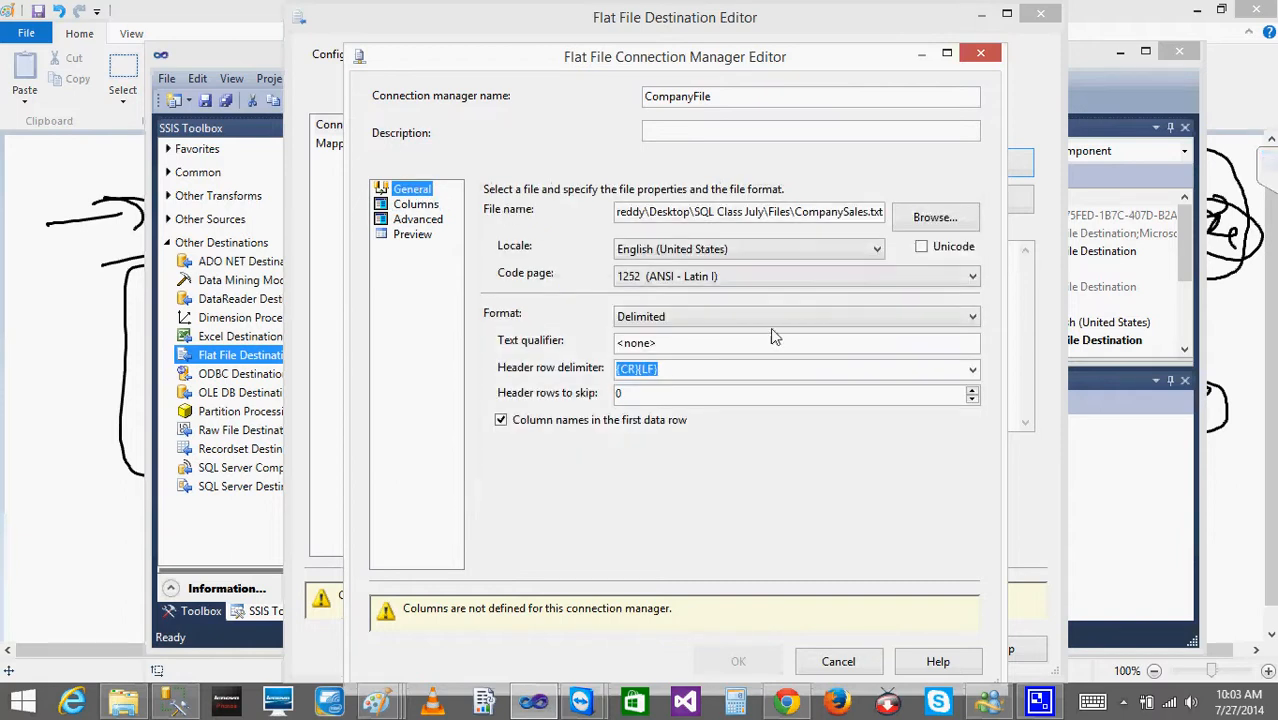
click(834, 662)
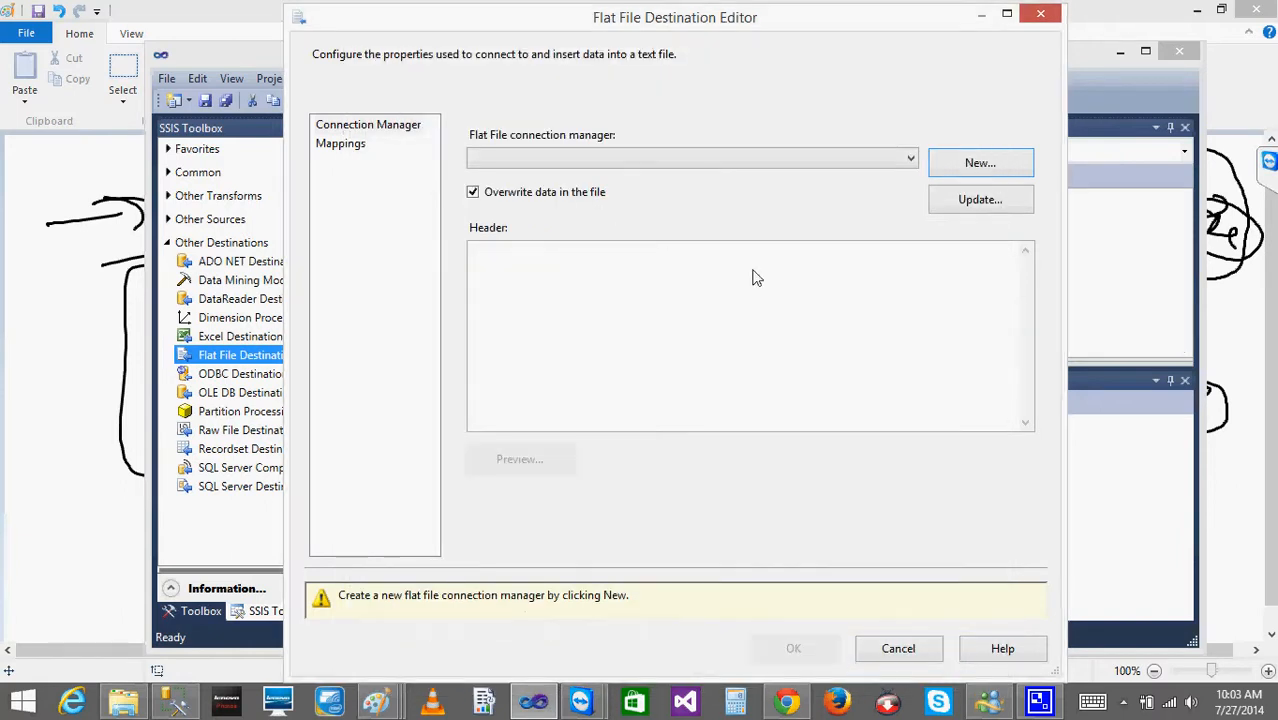
Cancel and reopen the Flat File Destination's editor and create a new Delimited connection manager named CompanyFile
click(885, 648)
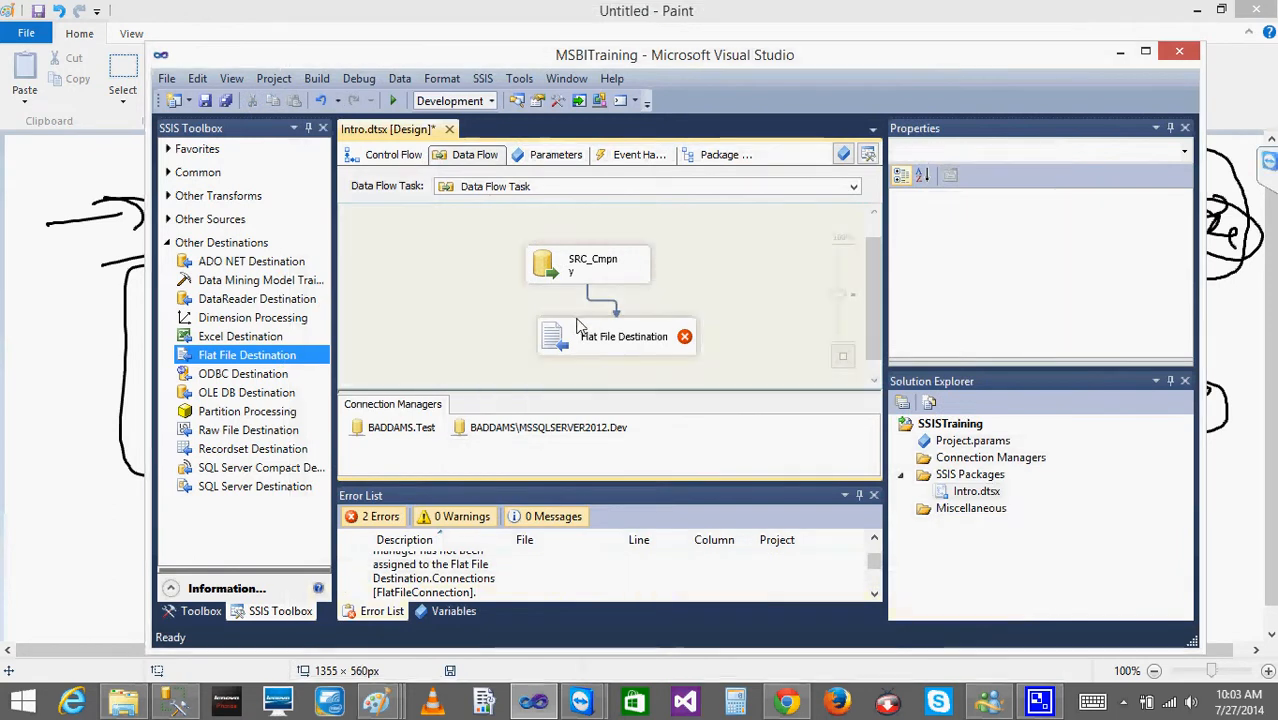
double_click(565, 341)
click(985, 167)
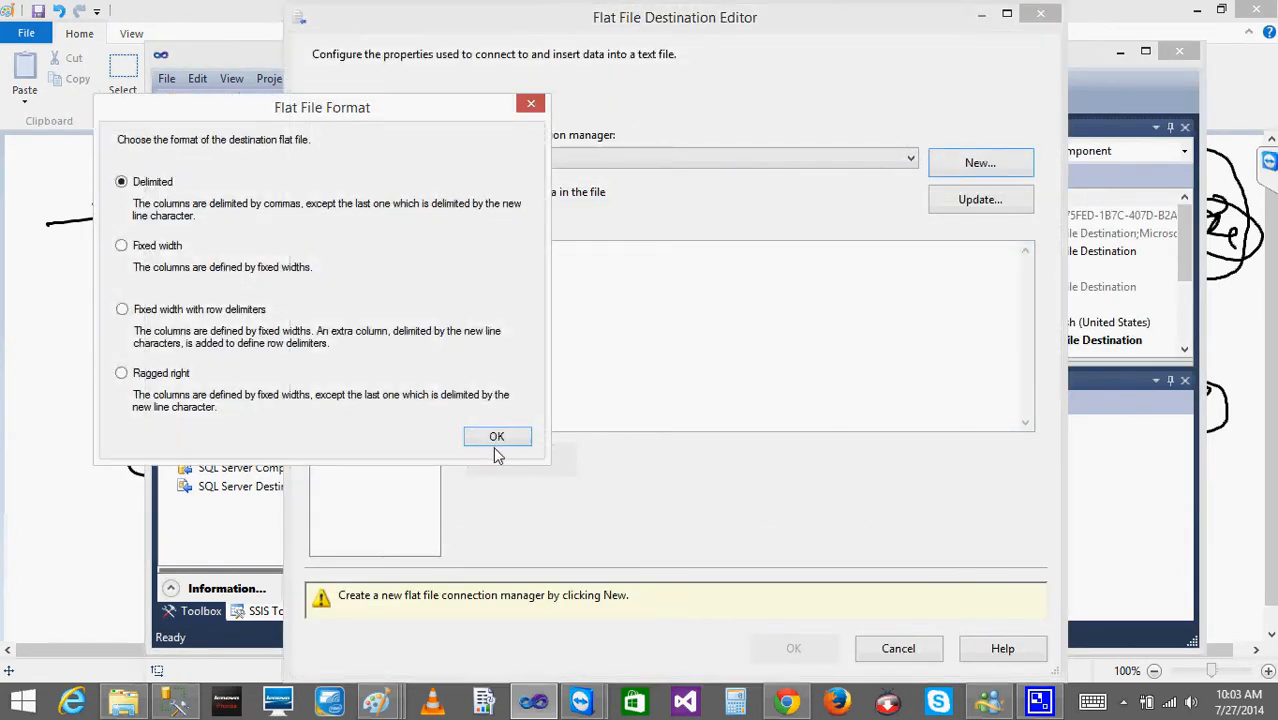
click(499, 436)
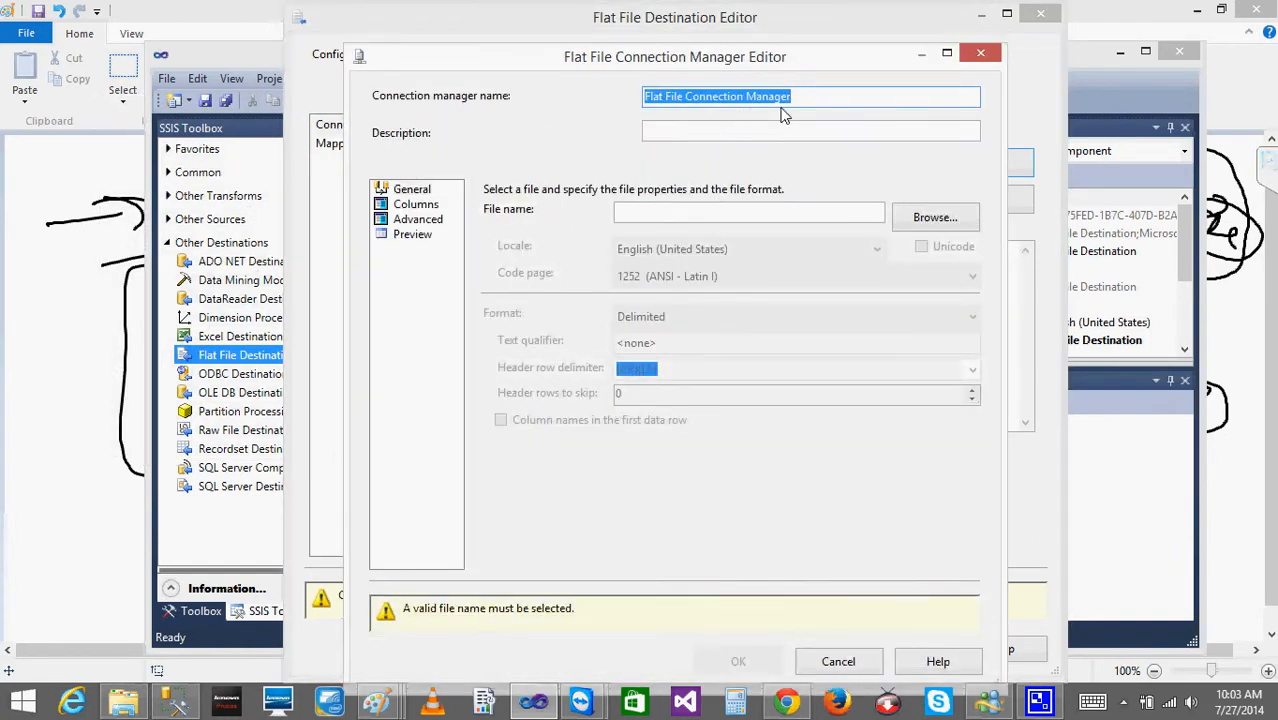
text(CompanyFile)
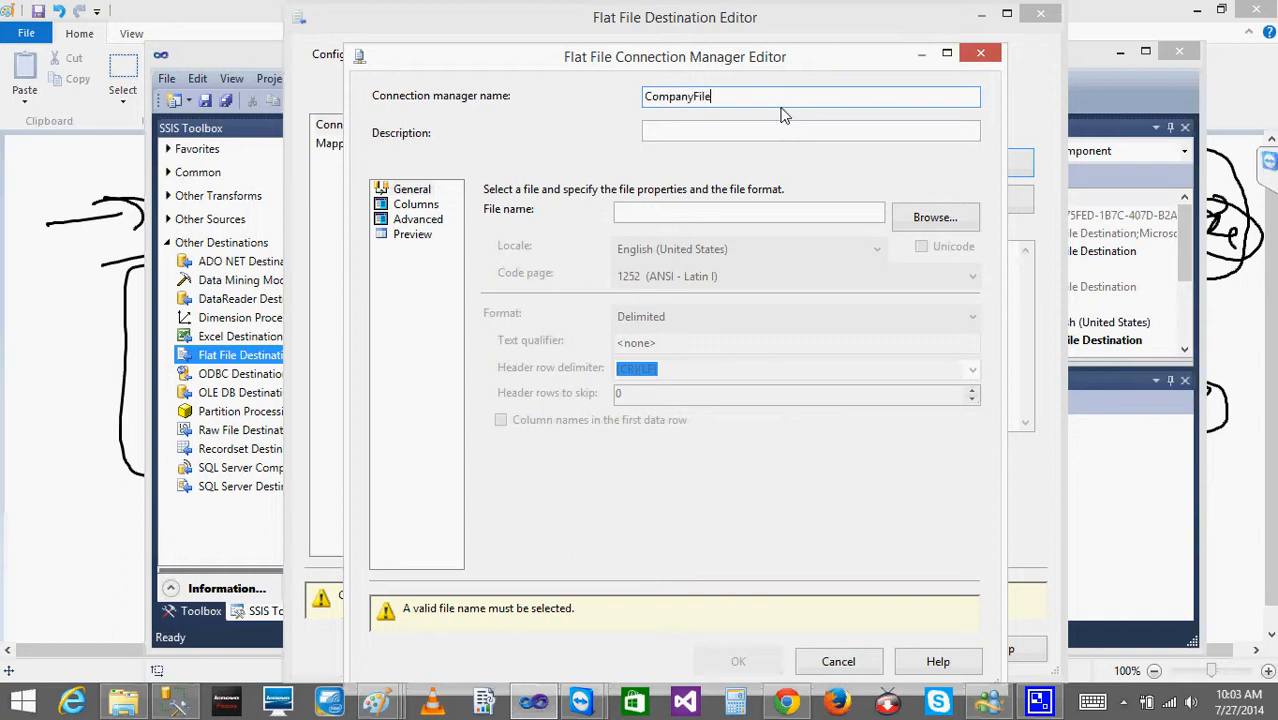
Set the connection's file to CompanySales in the Files folder and enable column names in the first data row
click(938, 219)
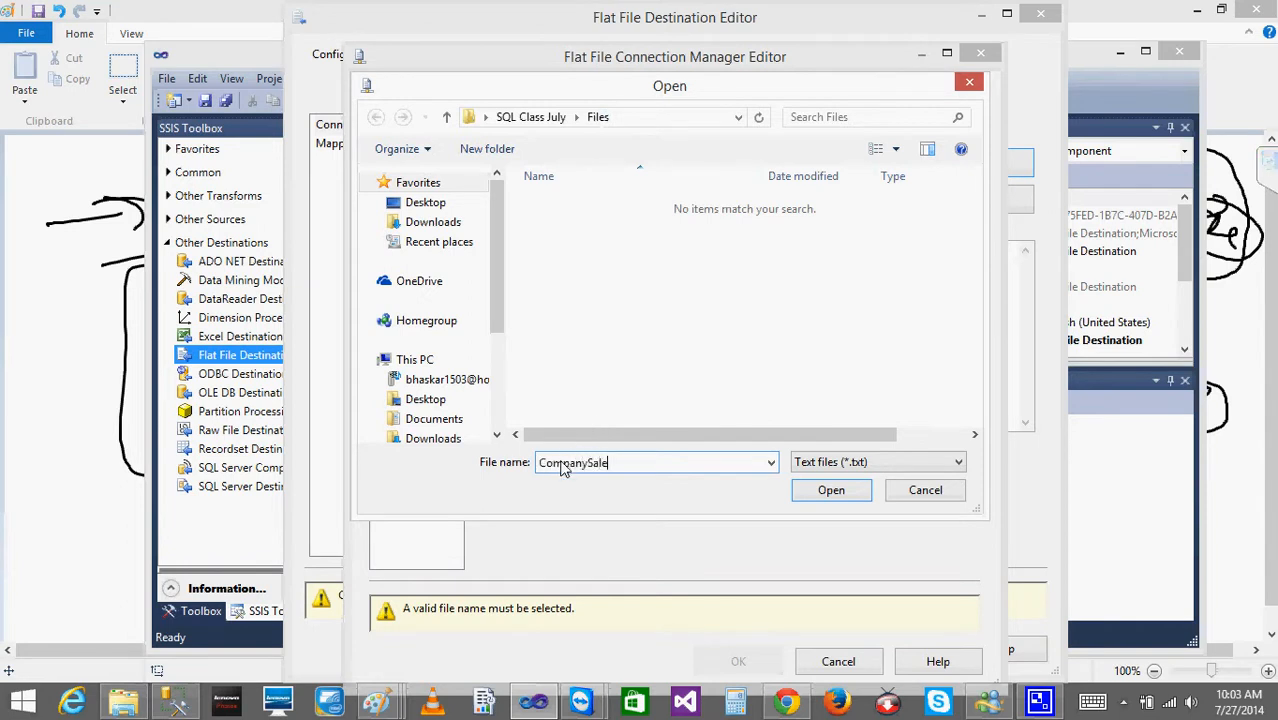
text(CompanySales)
click(826, 489)
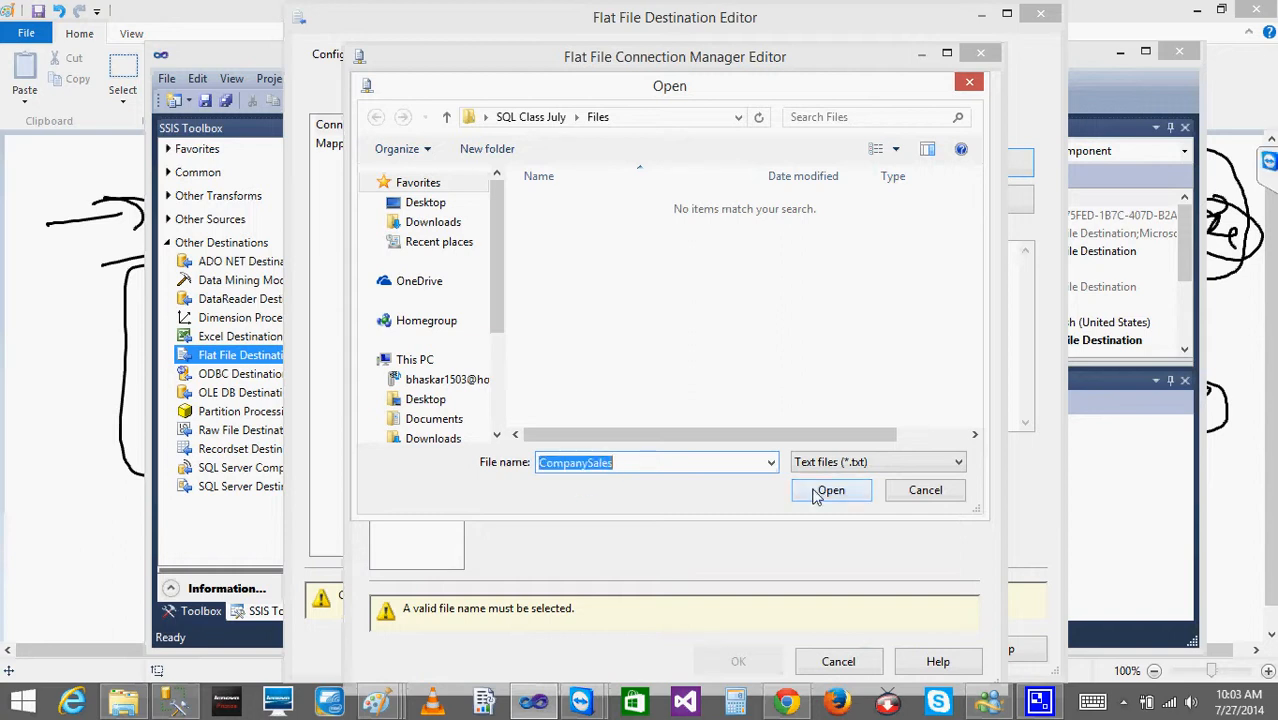
click(501, 420)
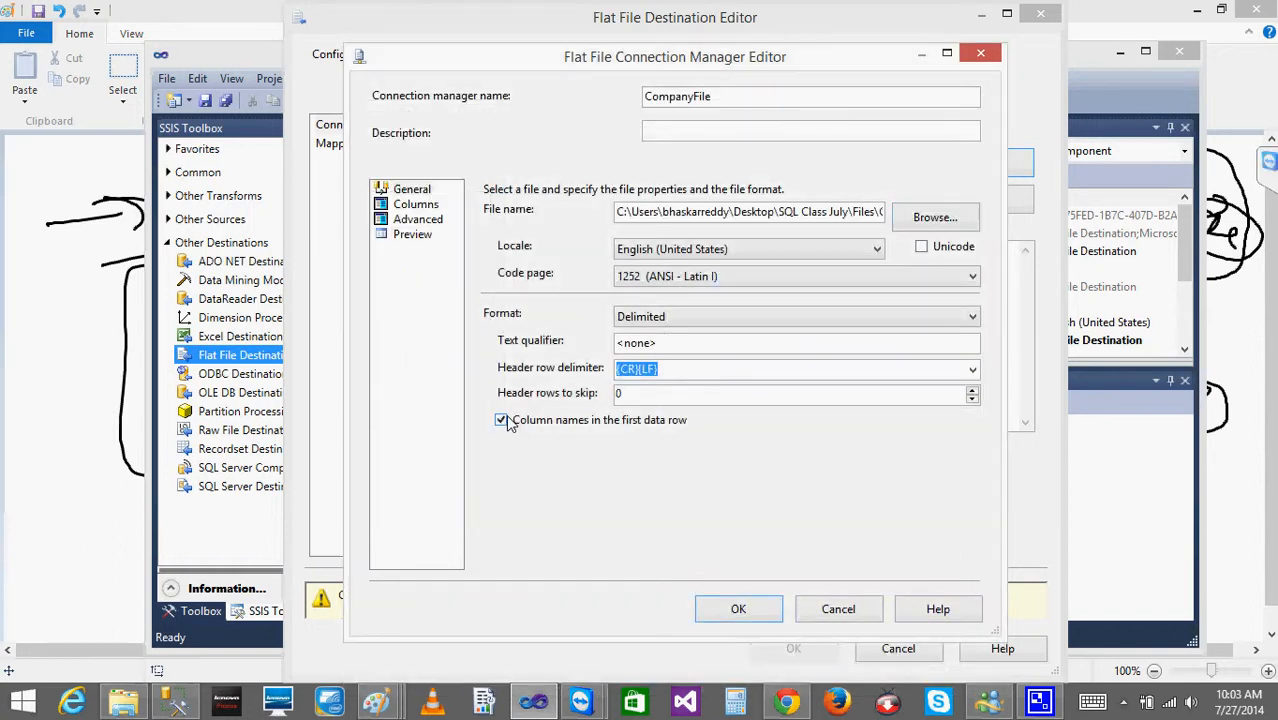
Examine the connection's delimiters and column list, including the properties of the CID, Year, Qtr and Amt columns
click(416, 205)
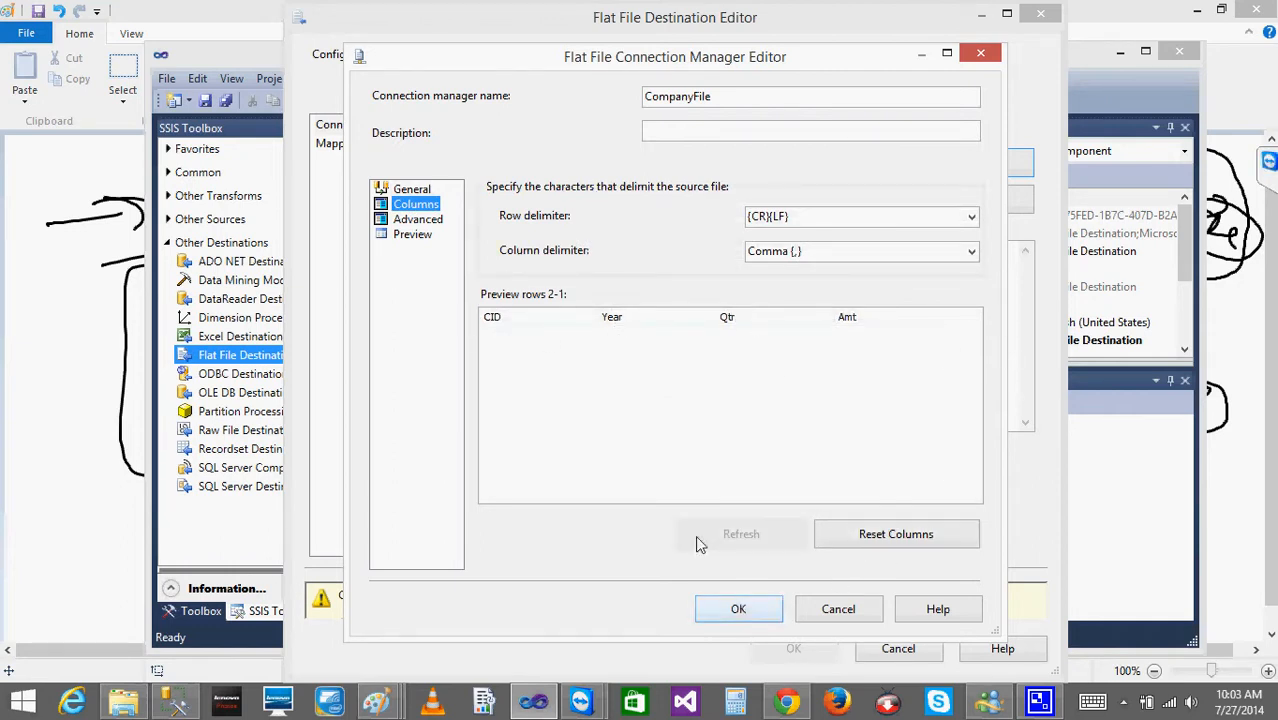
click(418, 221)
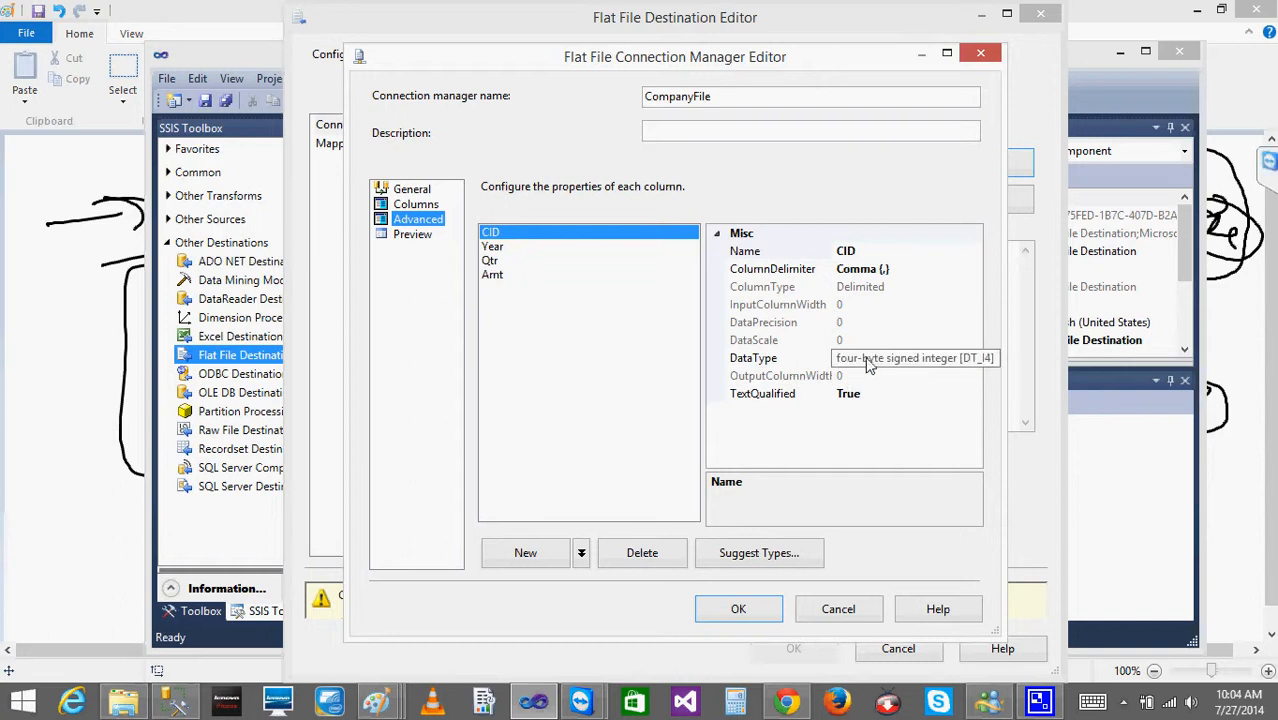
click(491, 248)
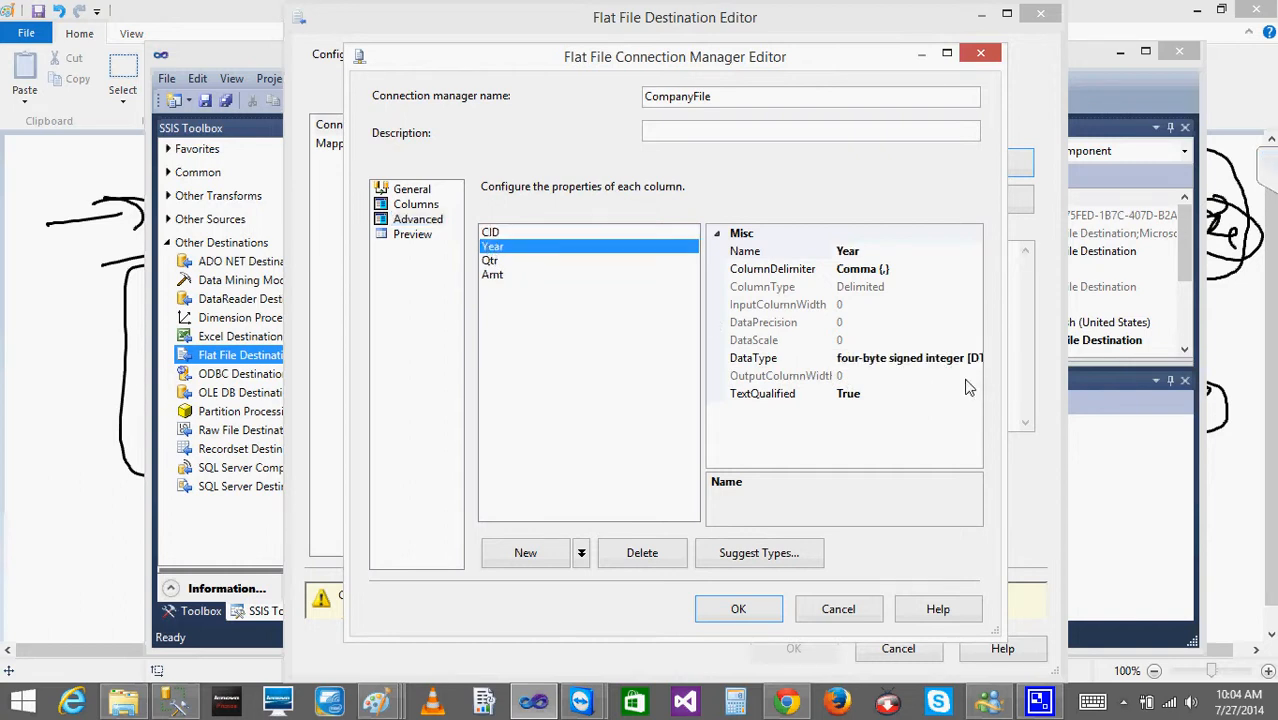
click(489, 262)
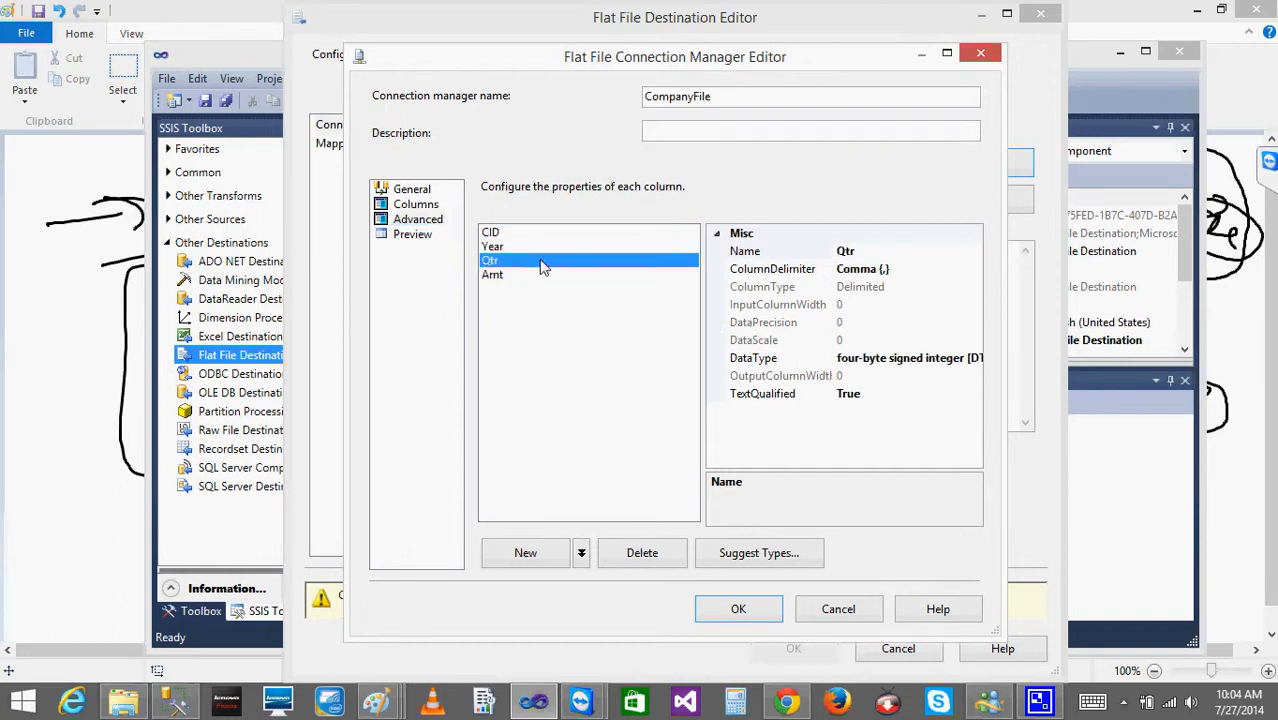
click(491, 275)
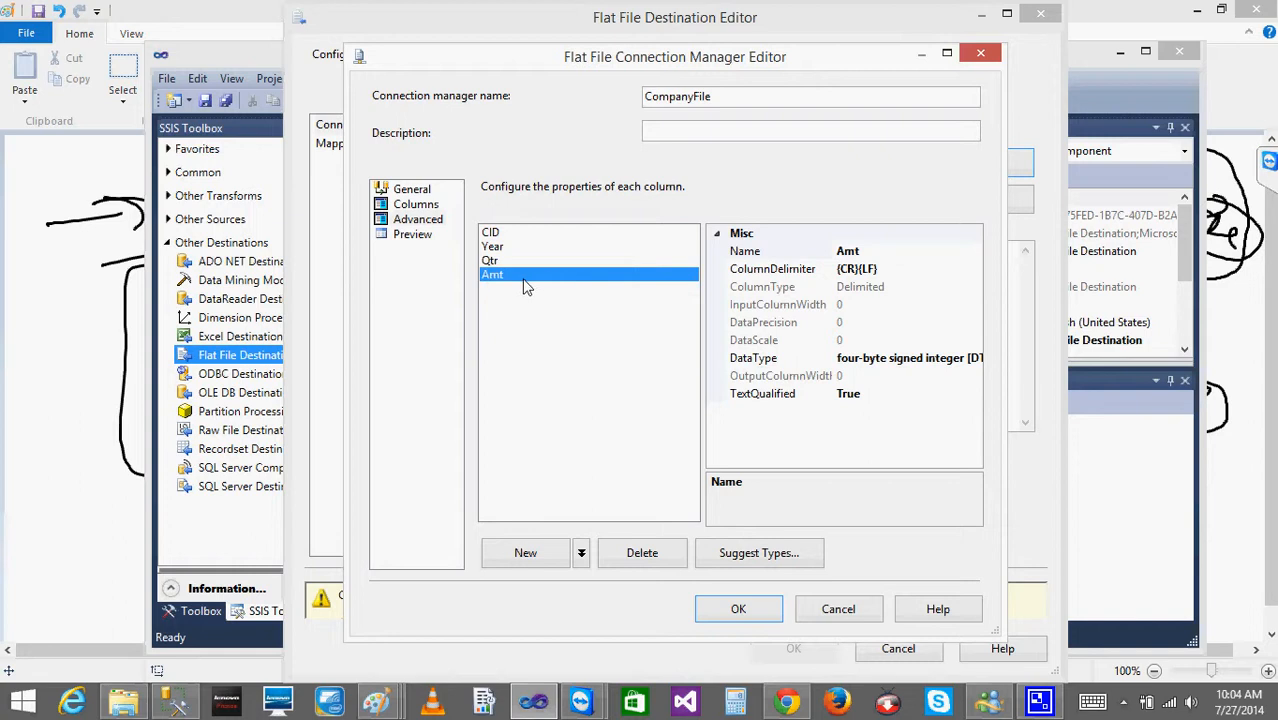
click(892, 252)
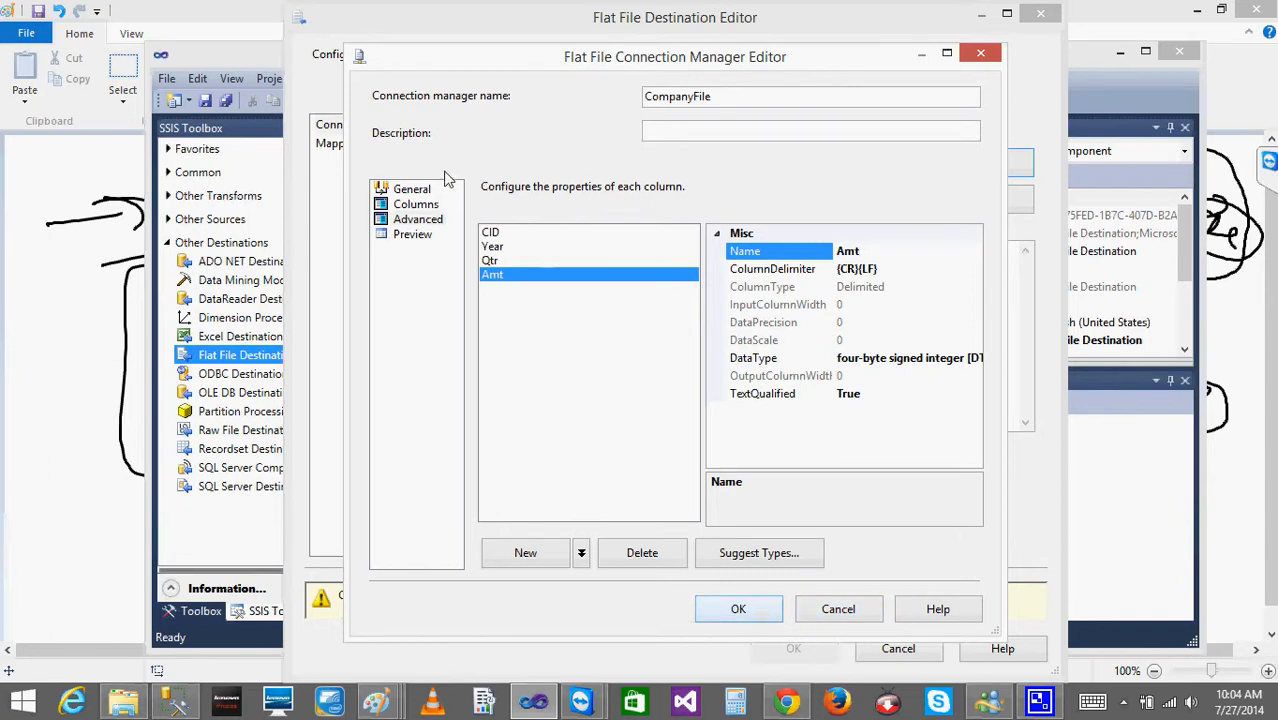
Check the preview, general and column settings and accept the CompanyFile connection manager
click(412, 237)
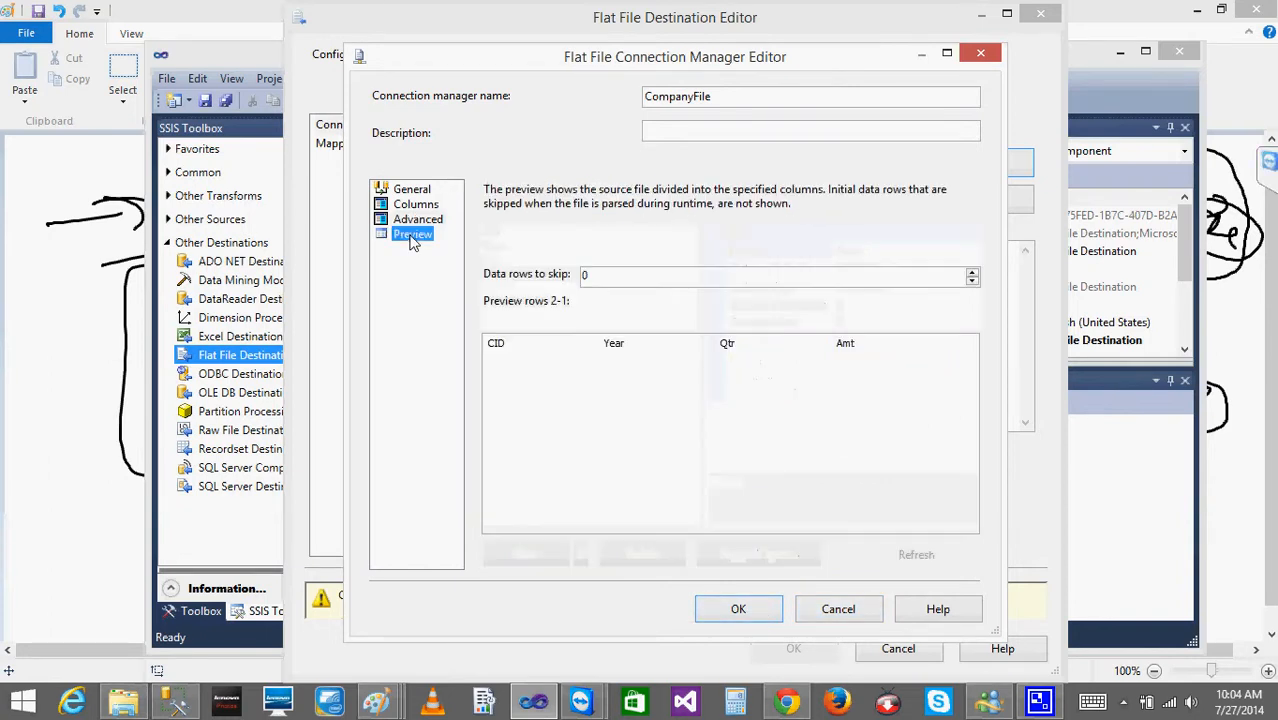
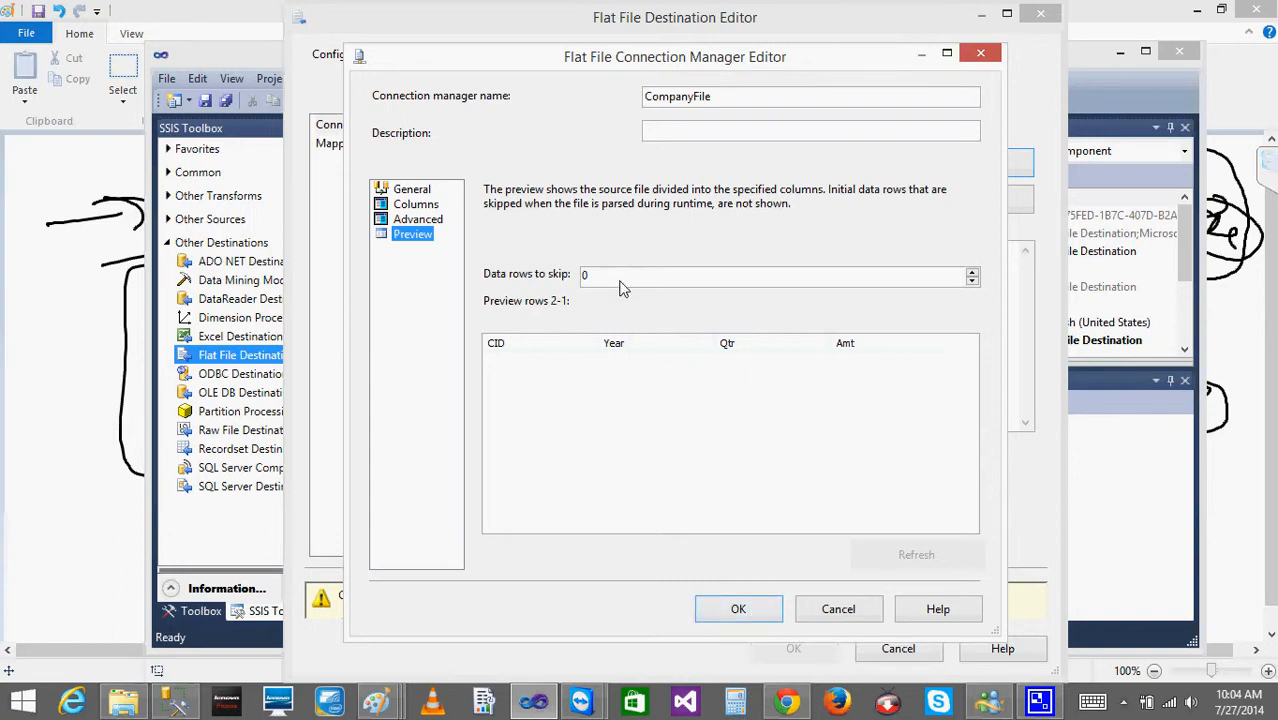
click(407, 190)
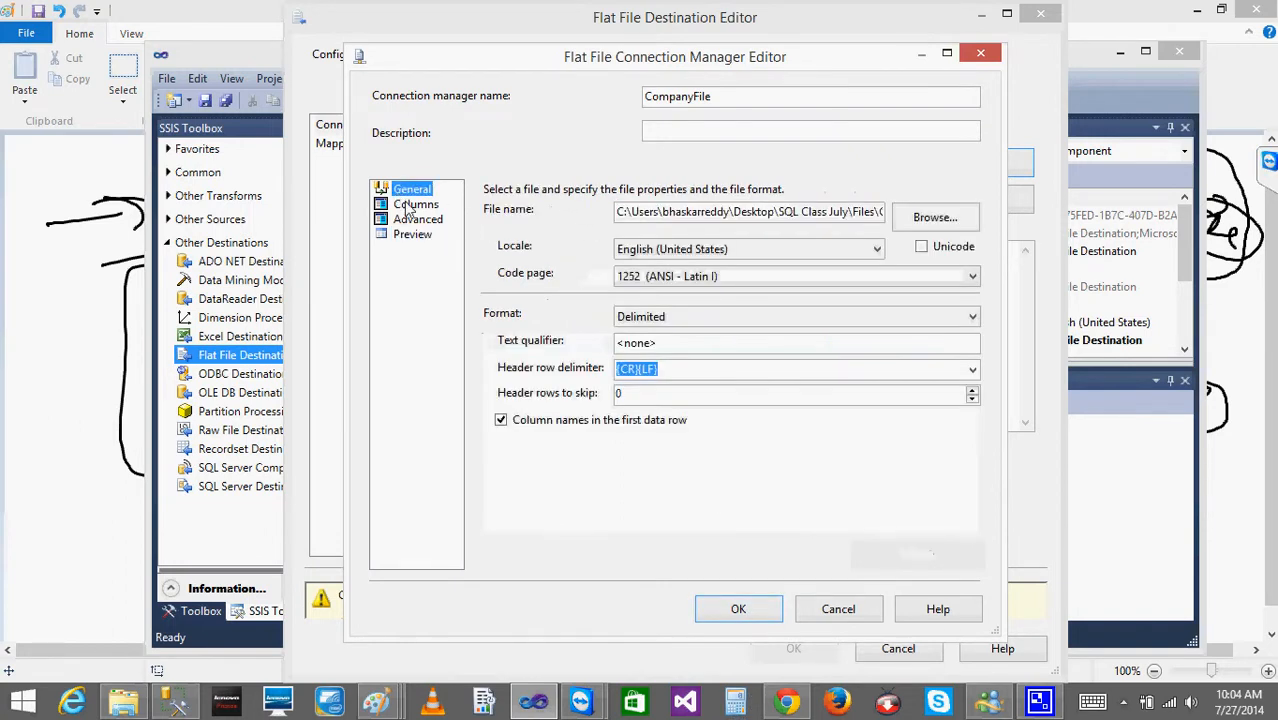
click(407, 205)
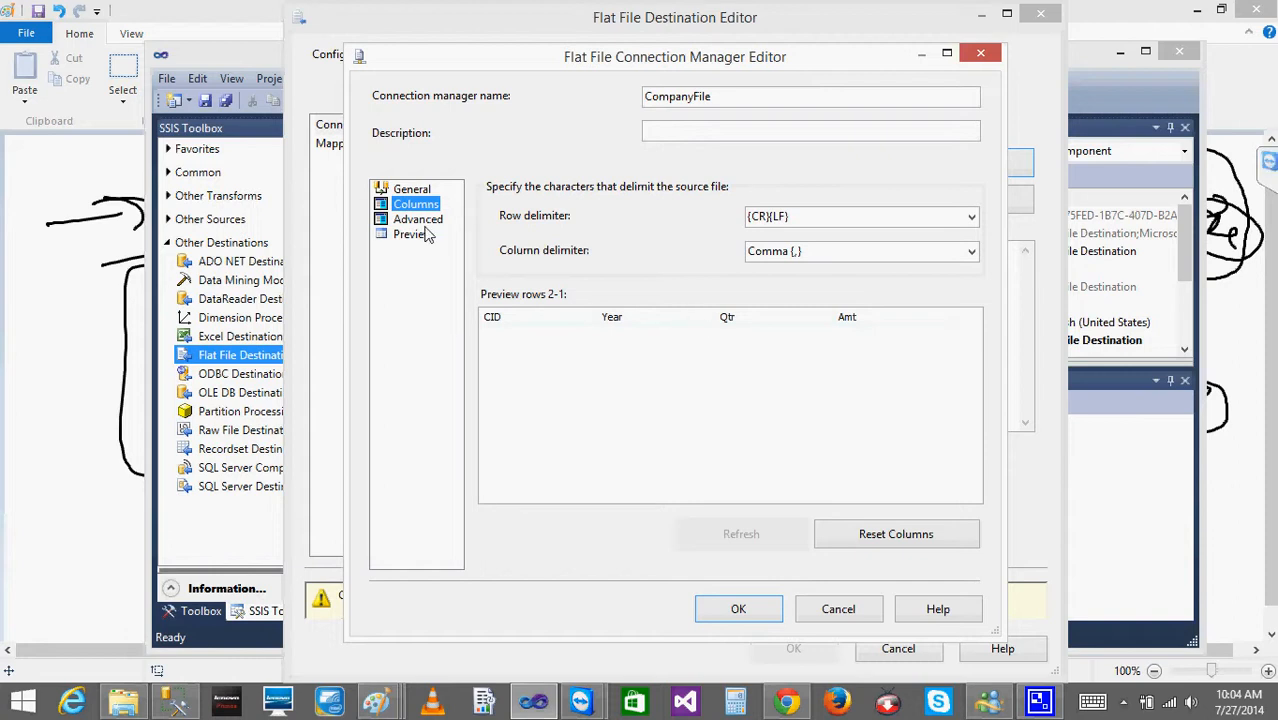
click(745, 616)
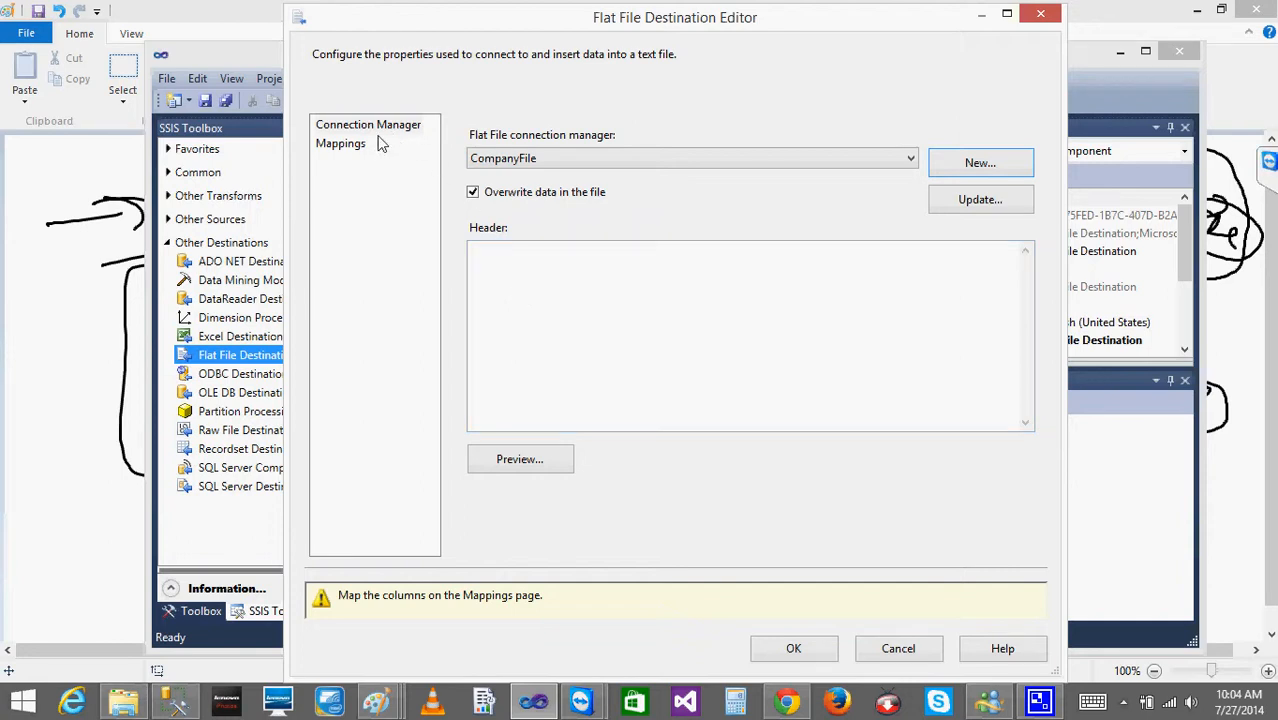
Open the destination's column mappings, widen the input column list and examine how input and destination columns are paired
click(342, 146)
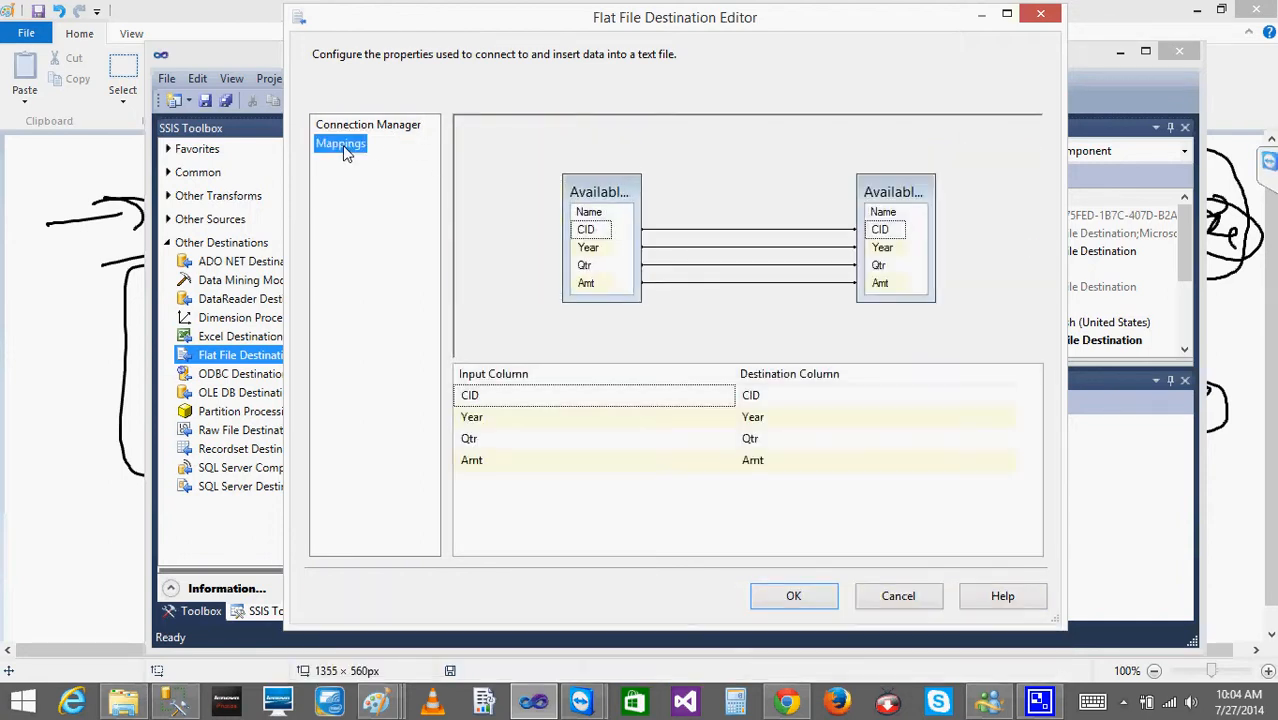
mouse_move(639, 199)
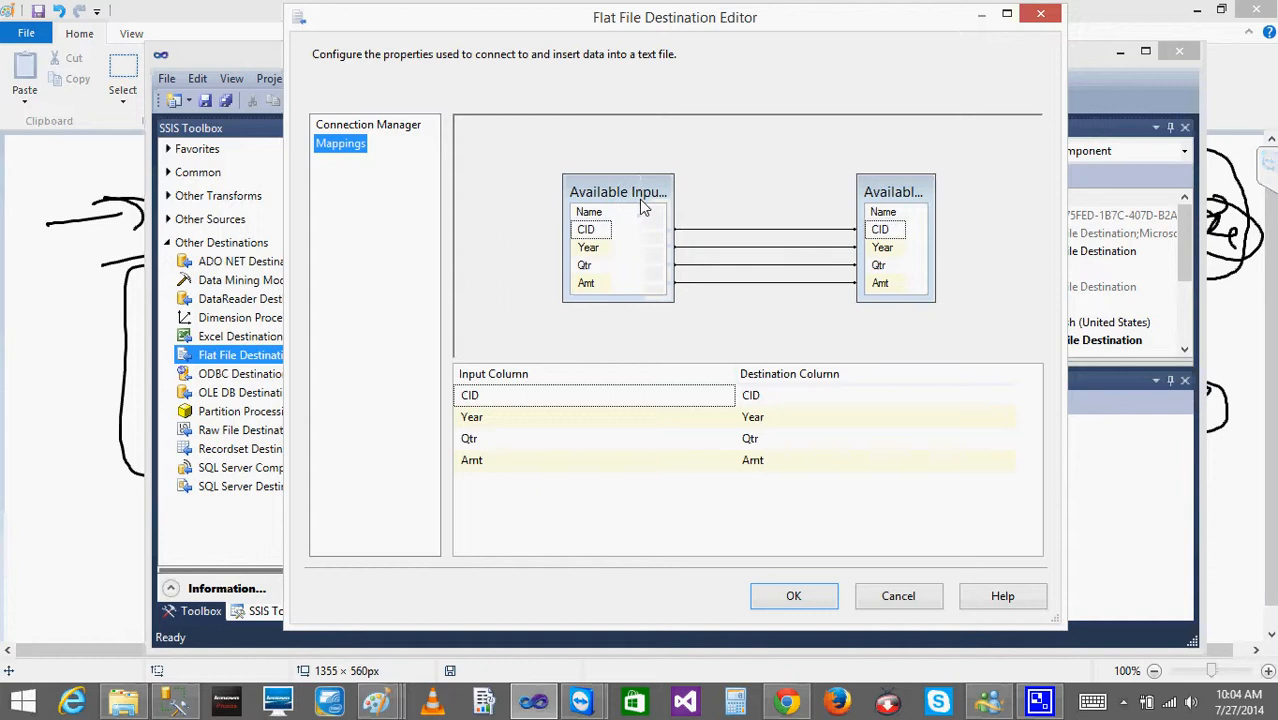
click(612, 222)
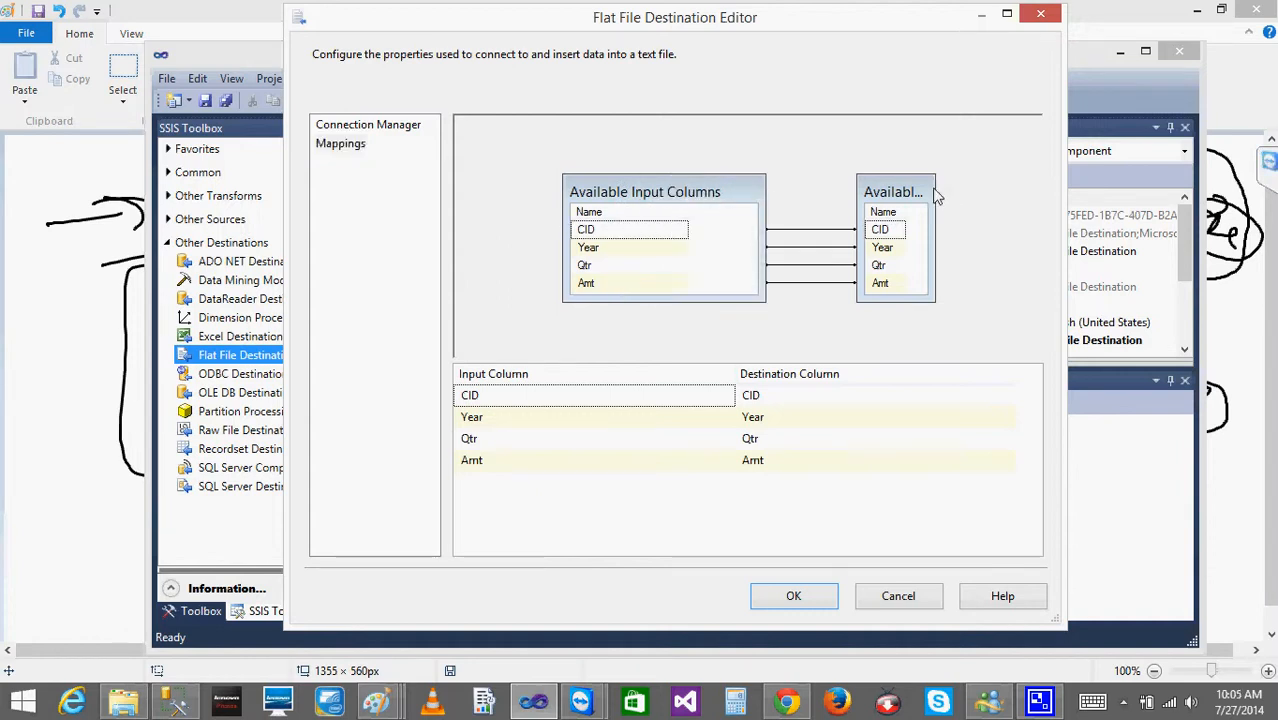
click(612, 232)
click(608, 246)
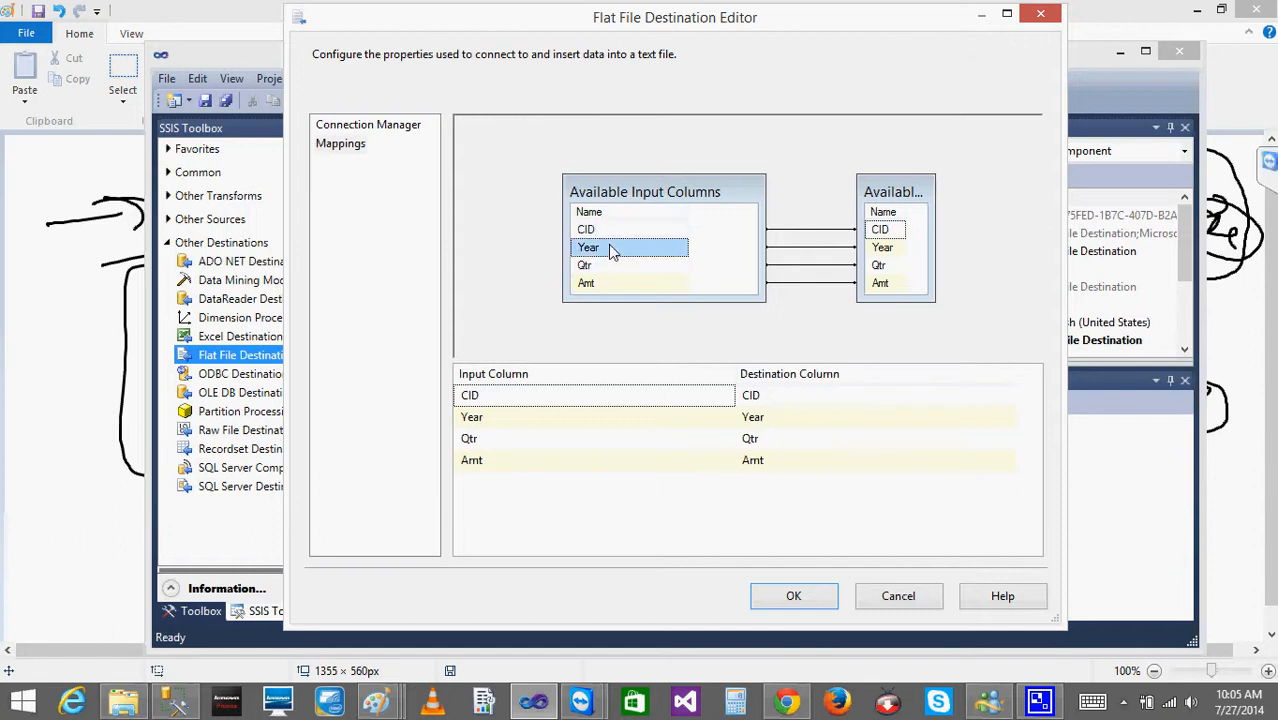
click(894, 231)
click(890, 250)
click(890, 268)
click(888, 285)
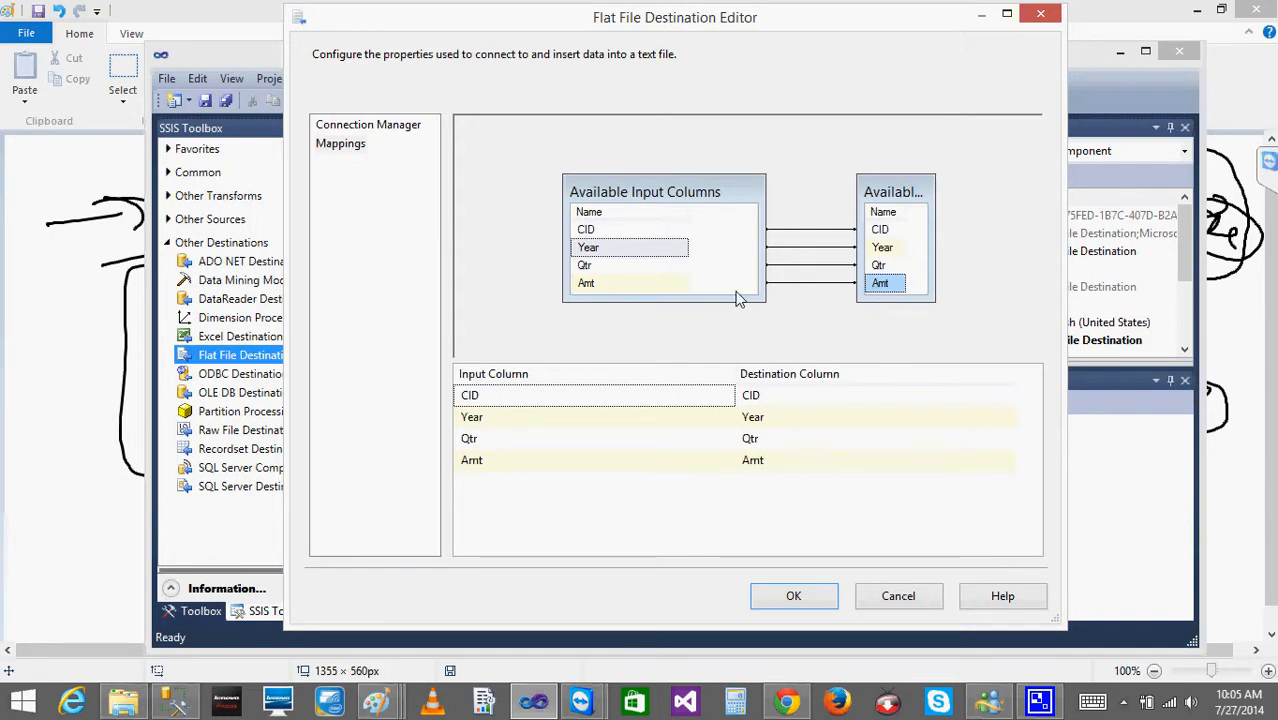
mouse_move(668, 404)
mouse_move(765, 398)
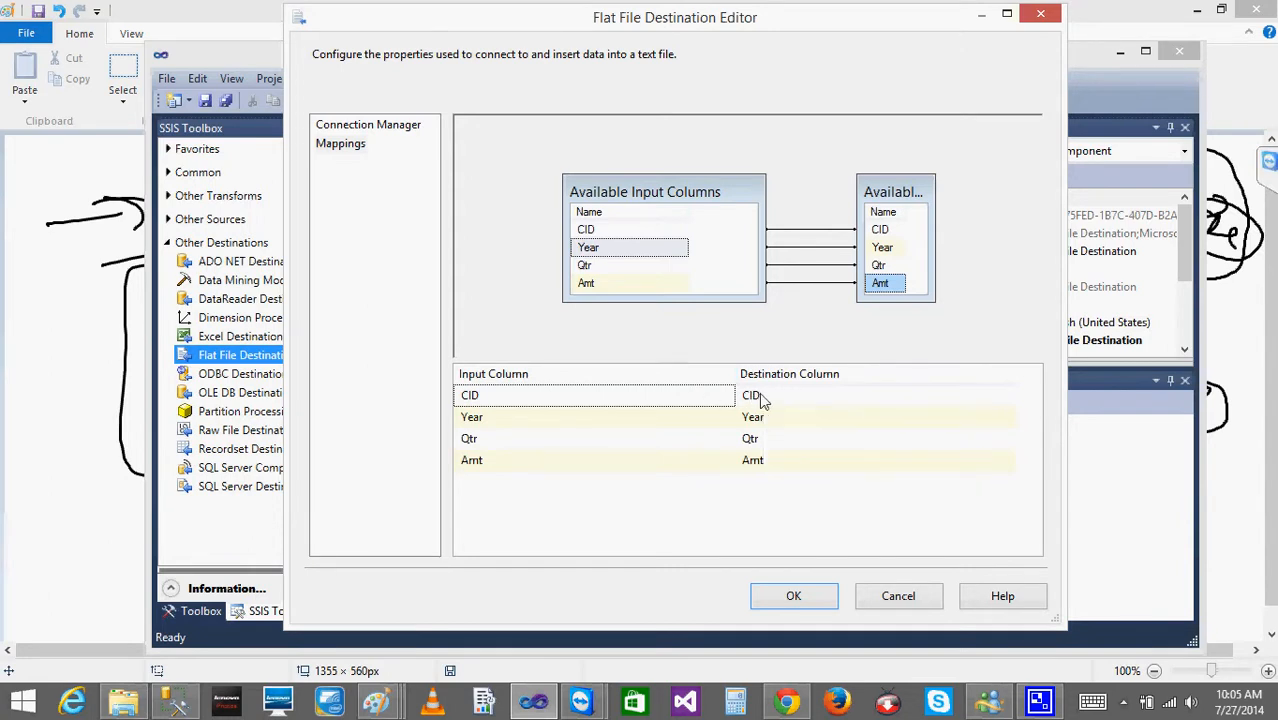
Delete the mapping between the CID input and destination columns and sort the mapping list by input column
click(808, 231)
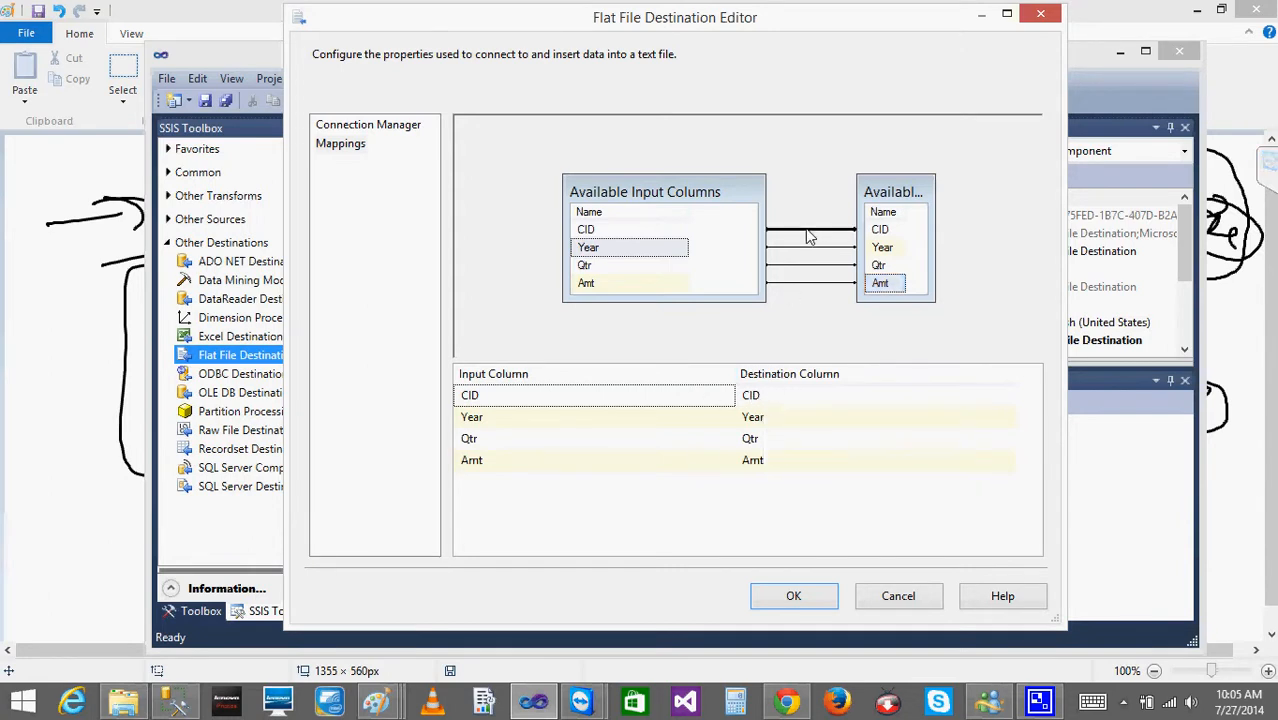
key(Delete)
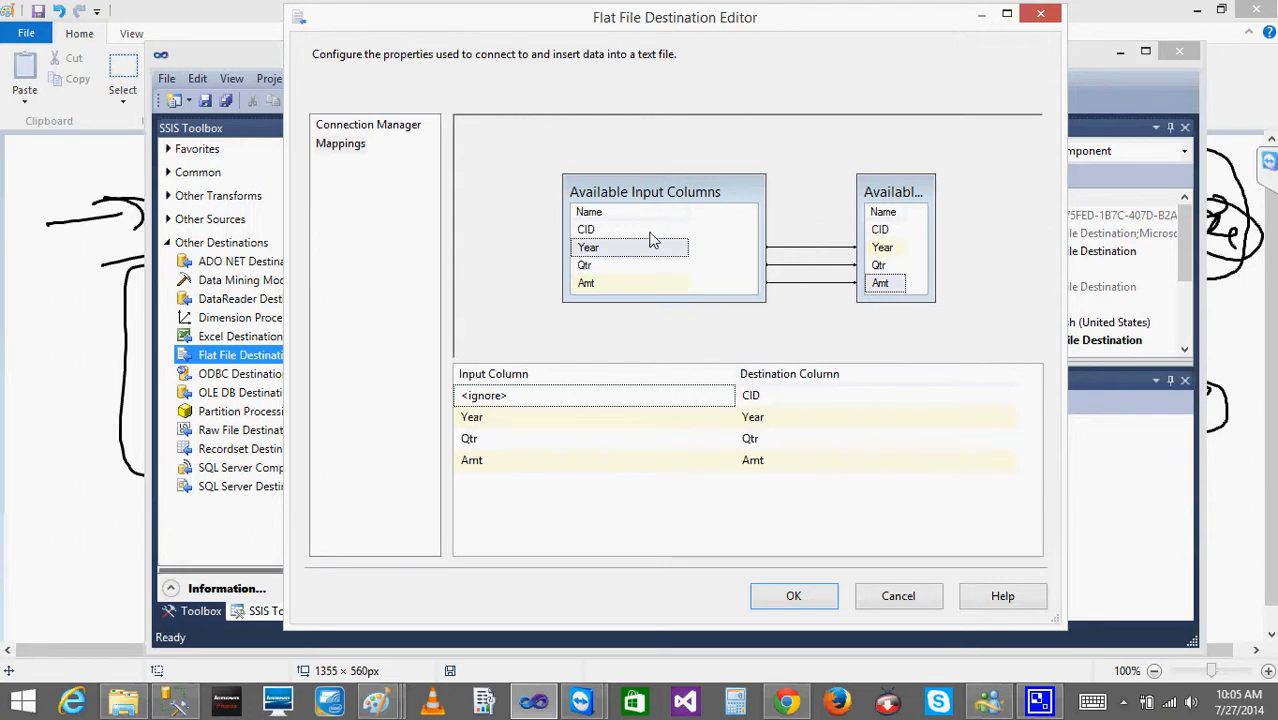
click(776, 400)
click(777, 419)
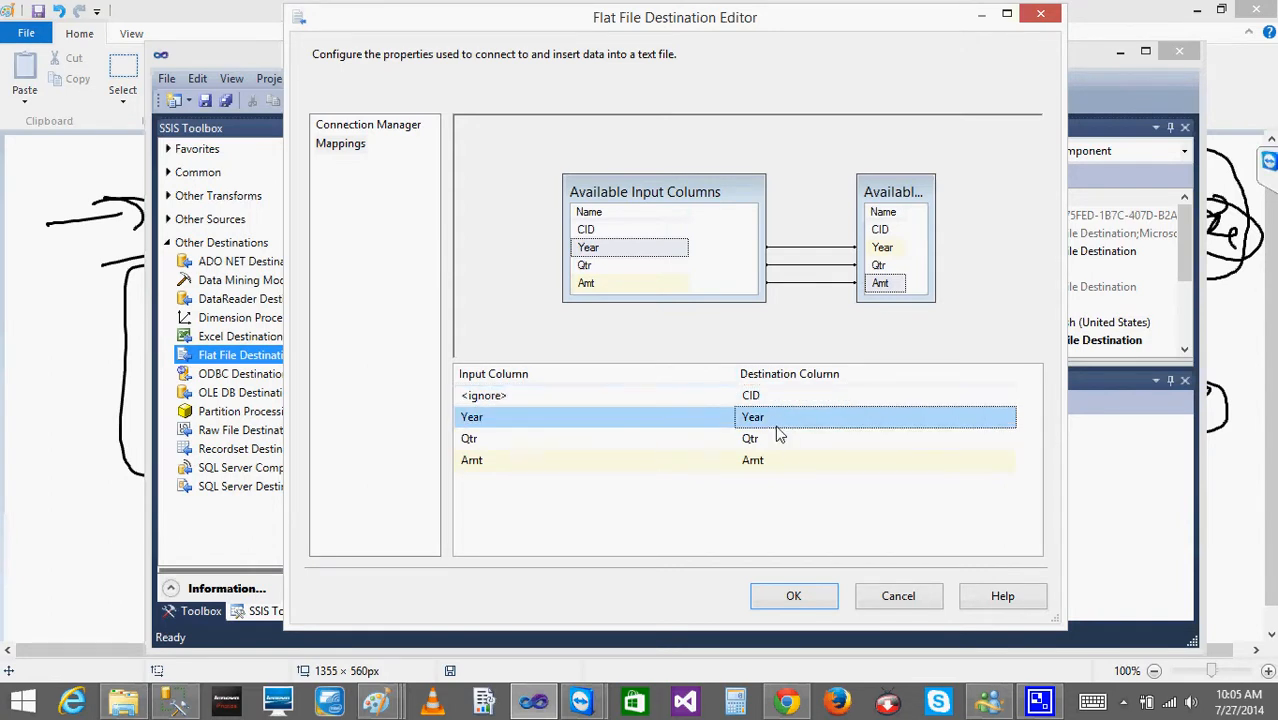
click(777, 440)
click(533, 376)
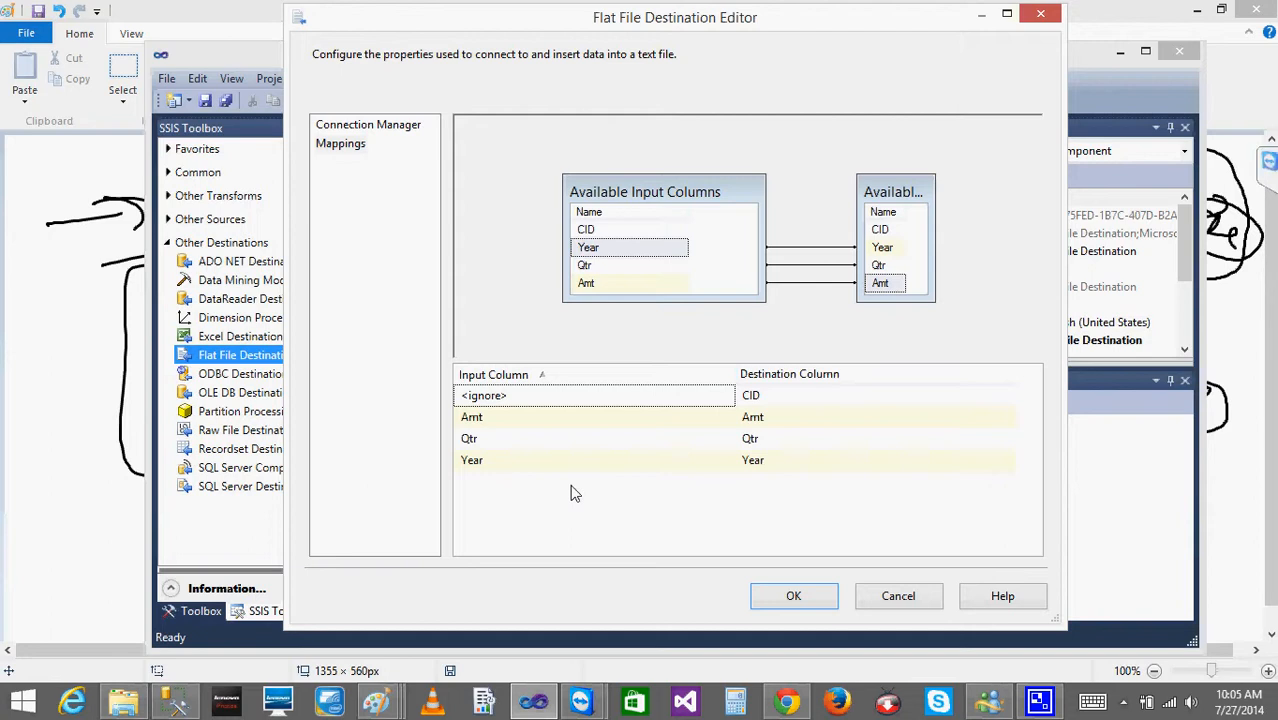
Map the CID input column back to the CID destination column
click(717, 400)
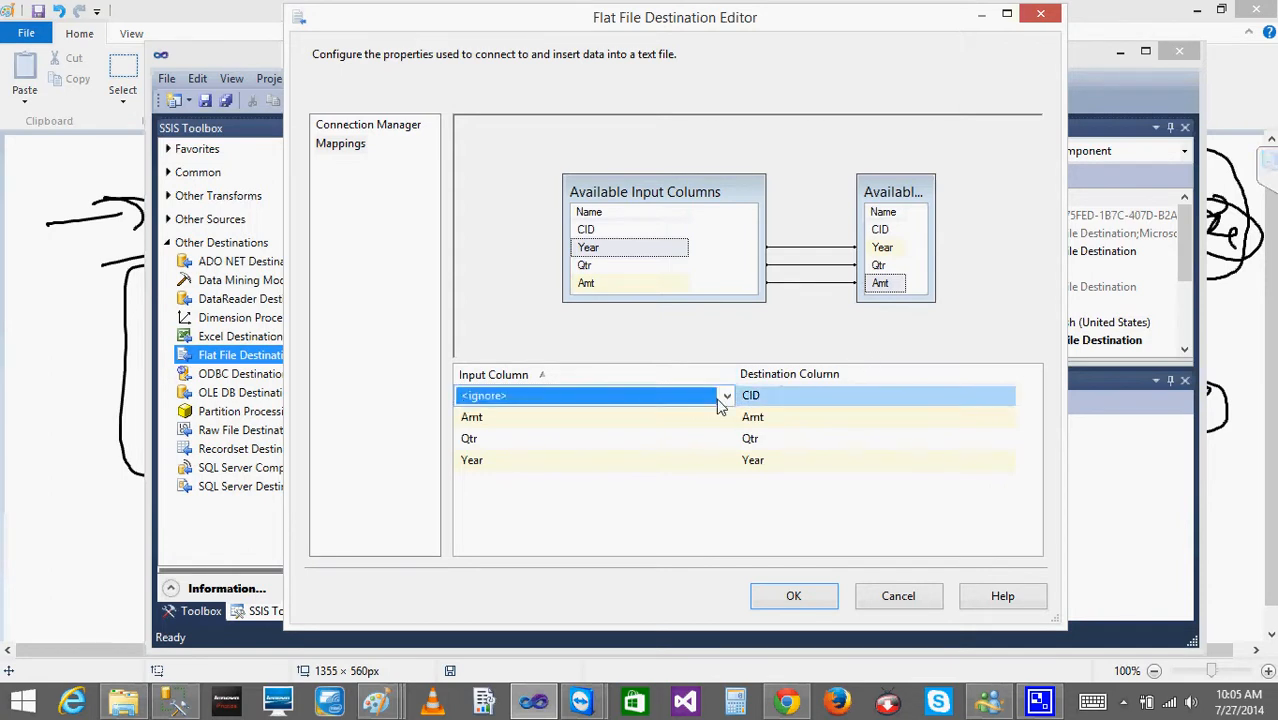
click(730, 326)
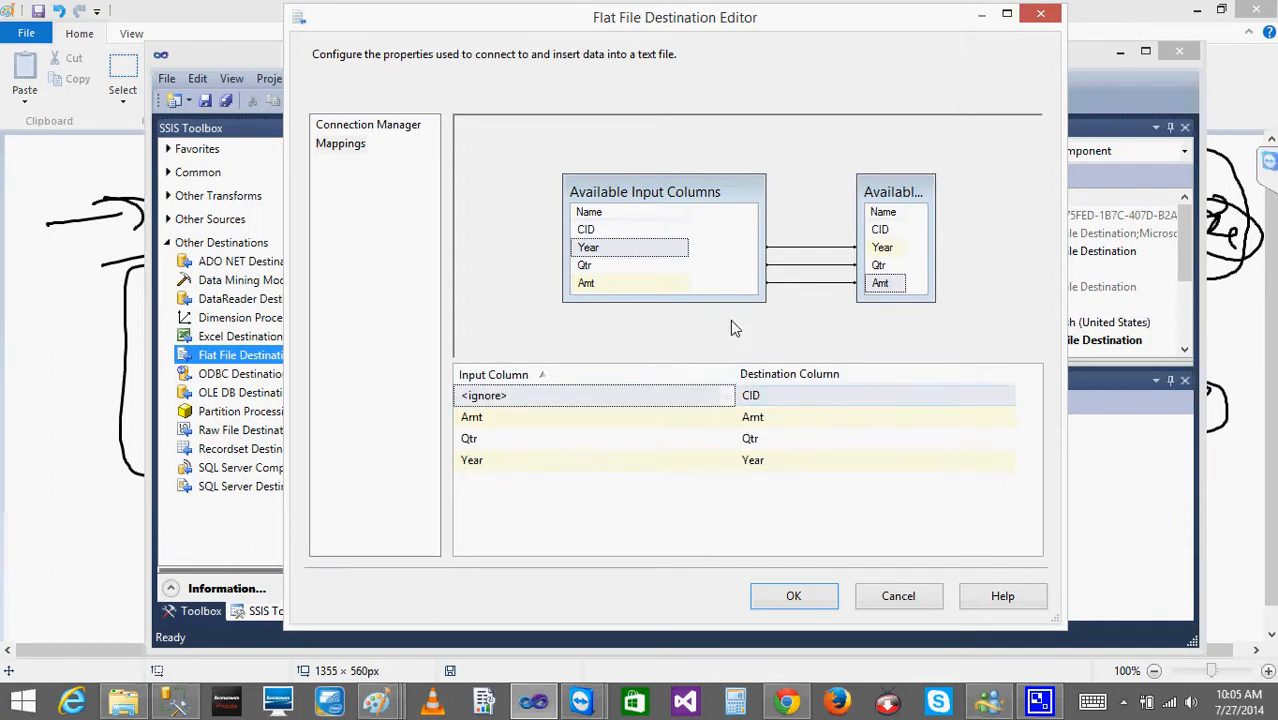
click(622, 233)
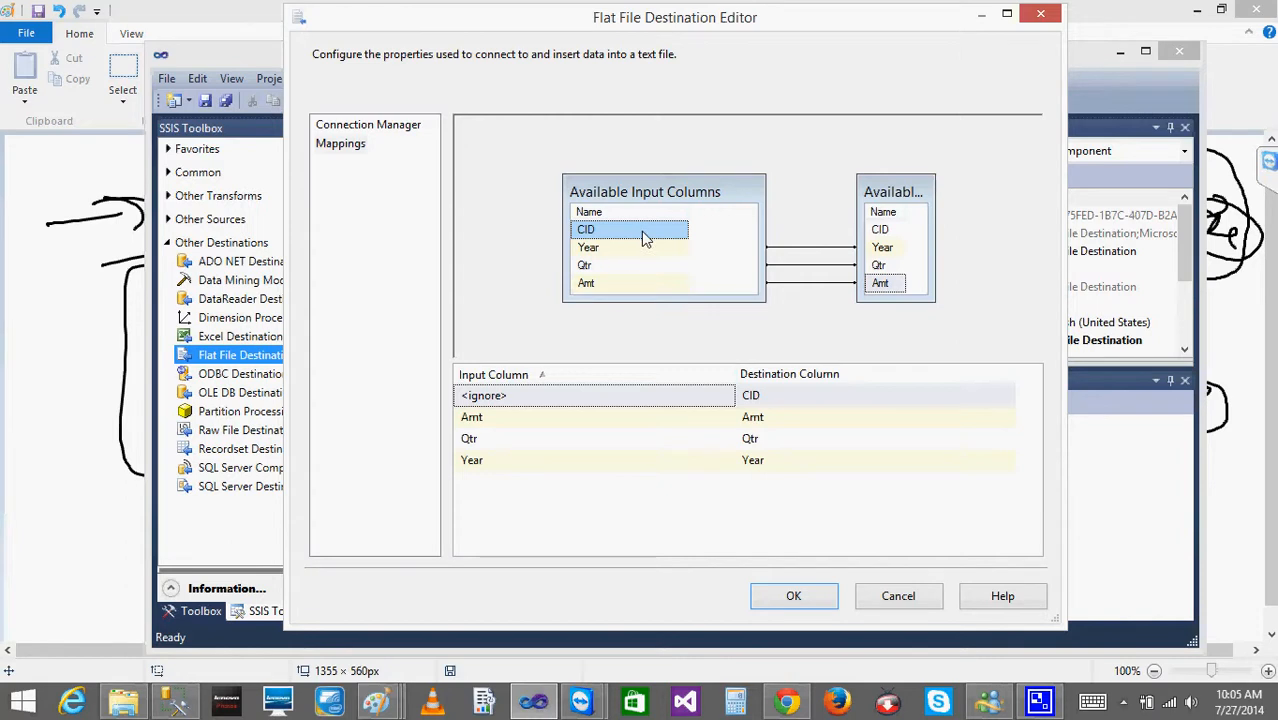
drag(750, 237, 878, 235)
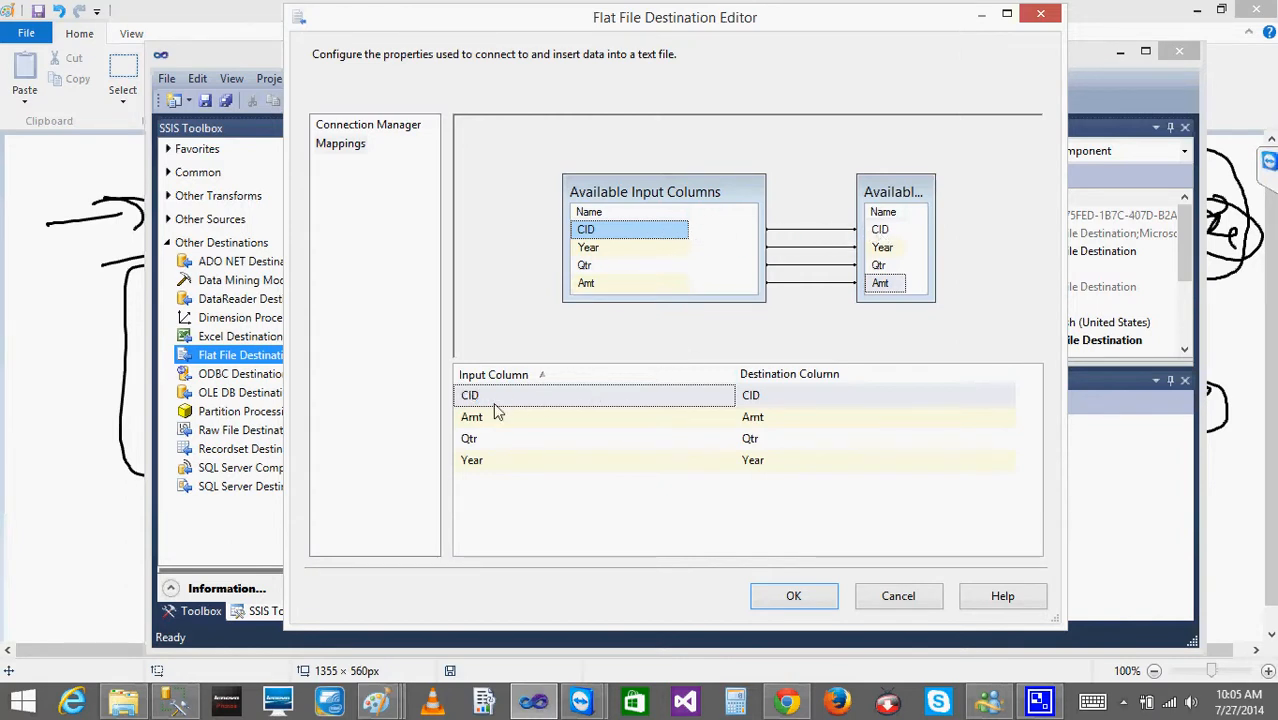
Set the input column for the CID destination column to <ignore> in the mapping list
click(715, 396)
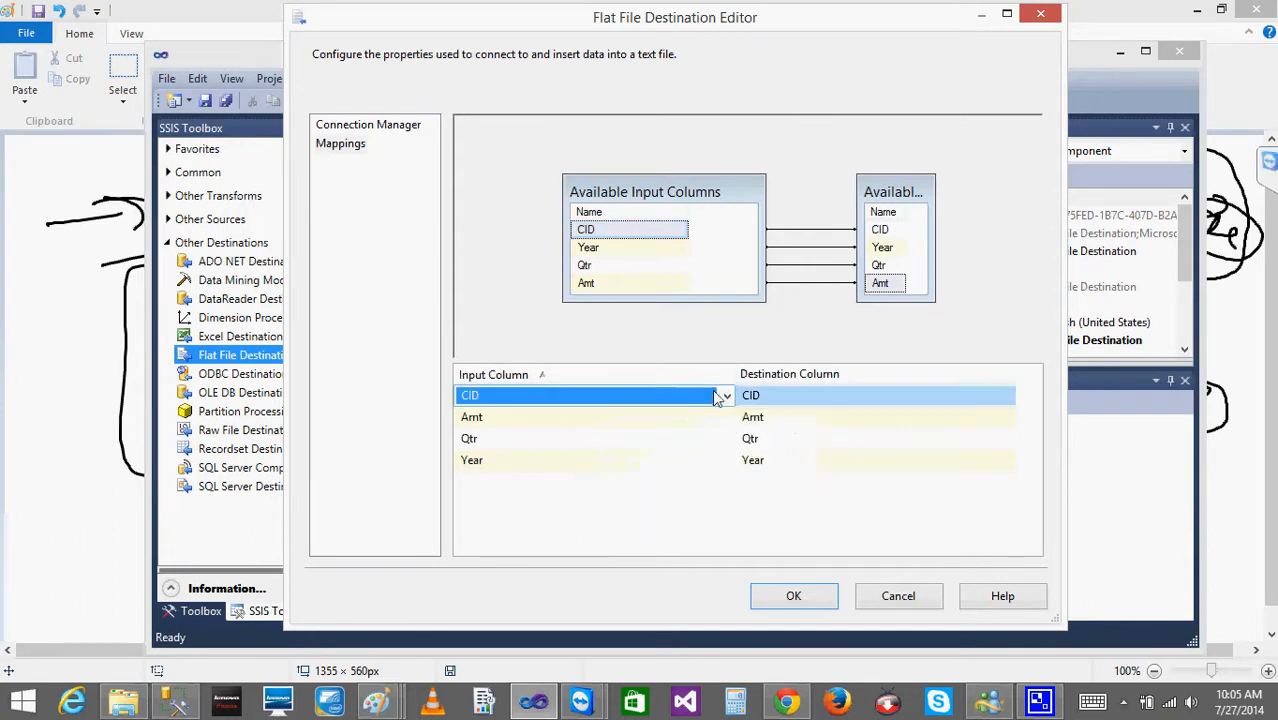
click(727, 397)
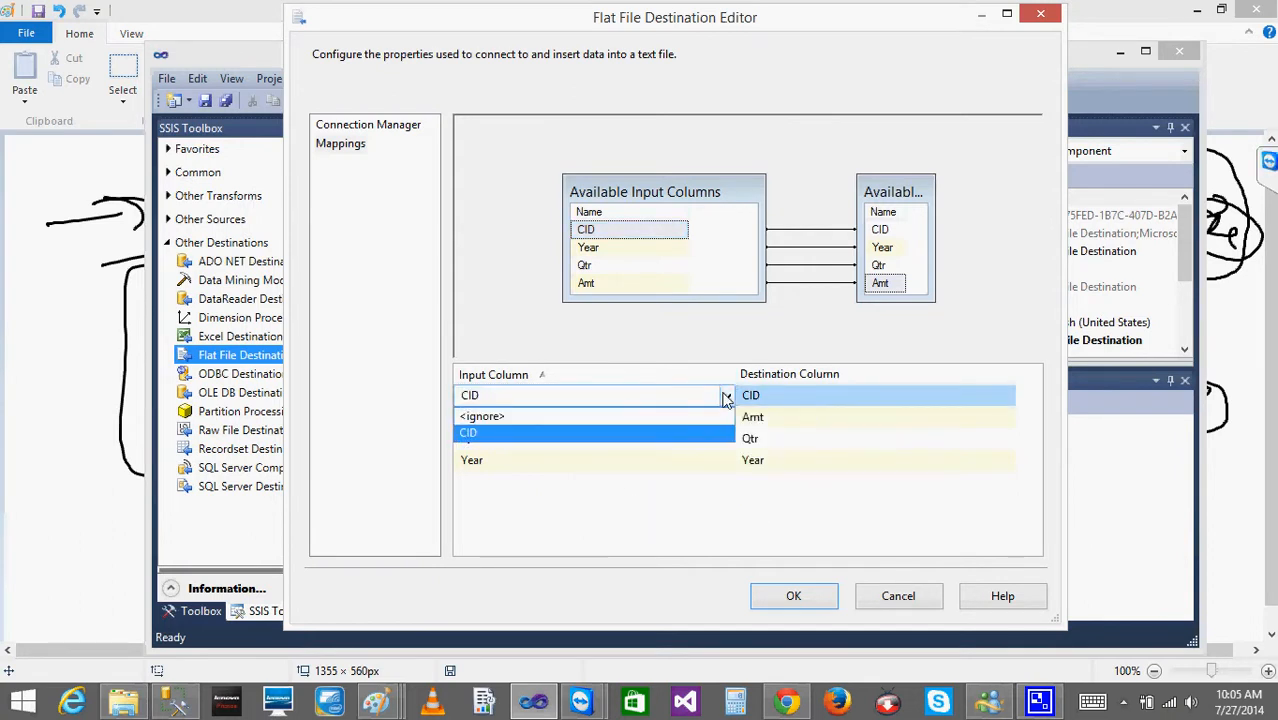
click(624, 415)
click(626, 341)
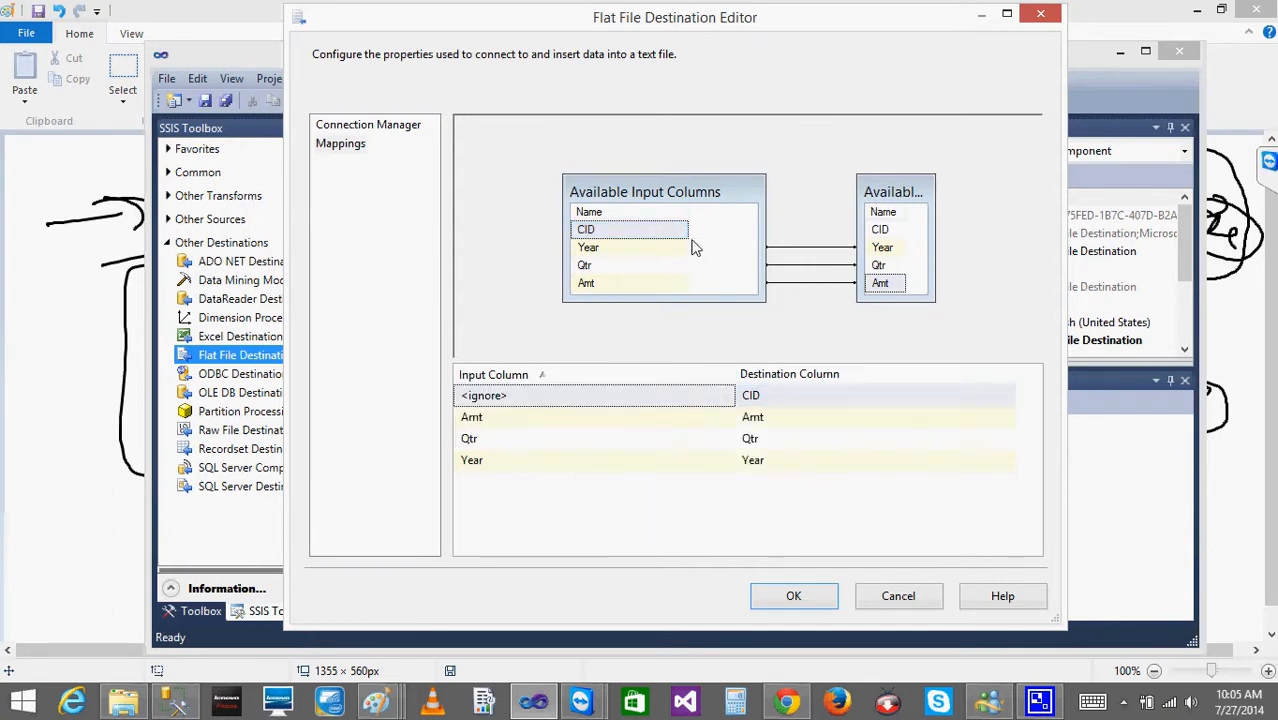
Set the input column for the CID destination column to CID in the mapping list and accept the flat file destination settings
click(710, 397)
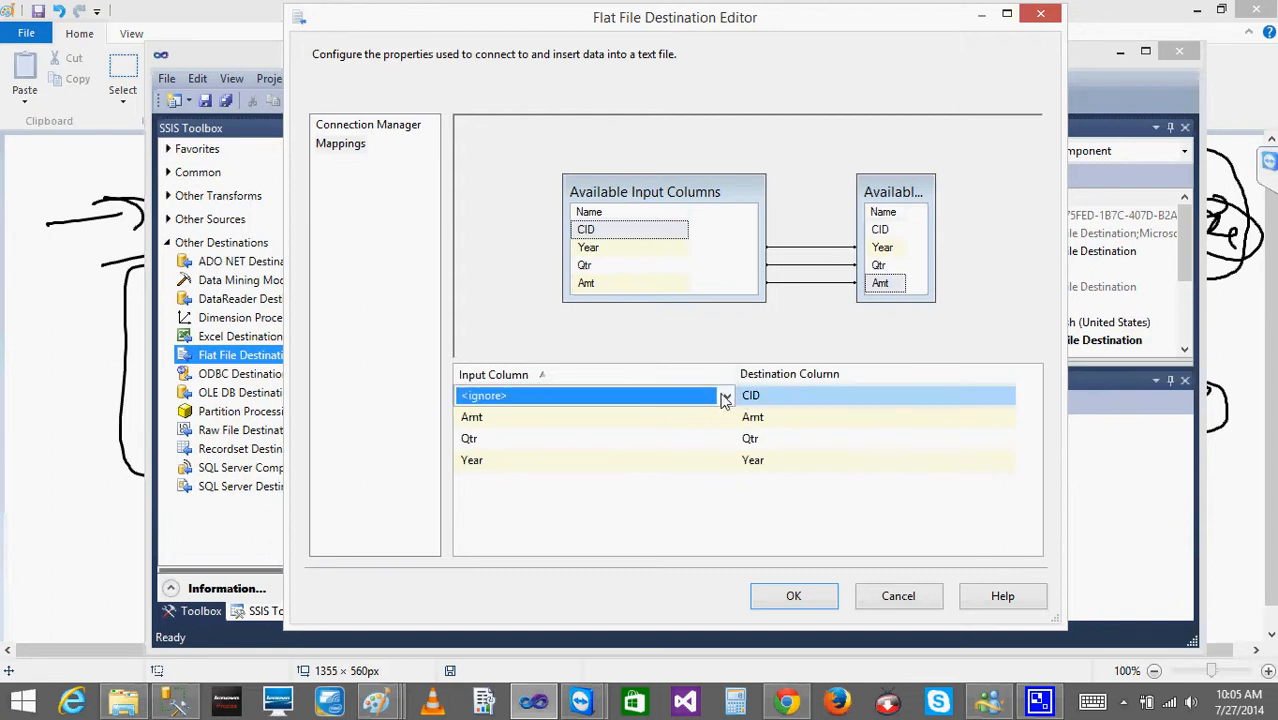
click(727, 397)
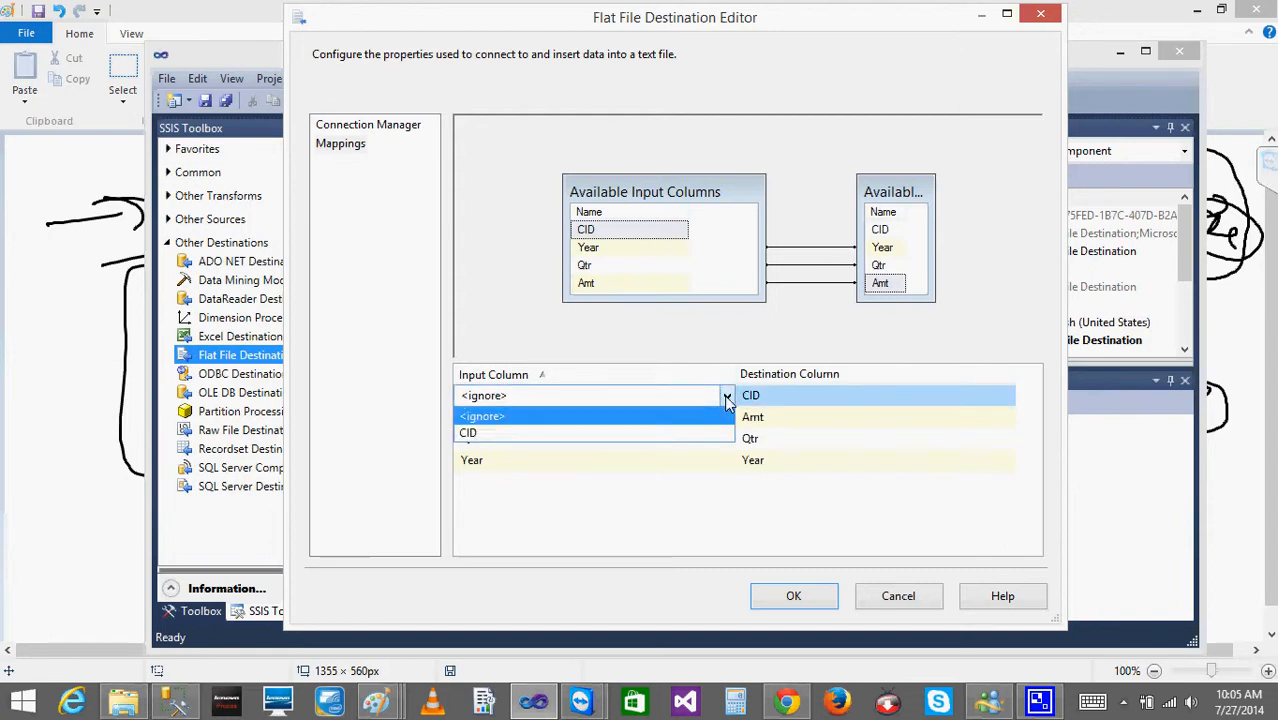
click(592, 432)
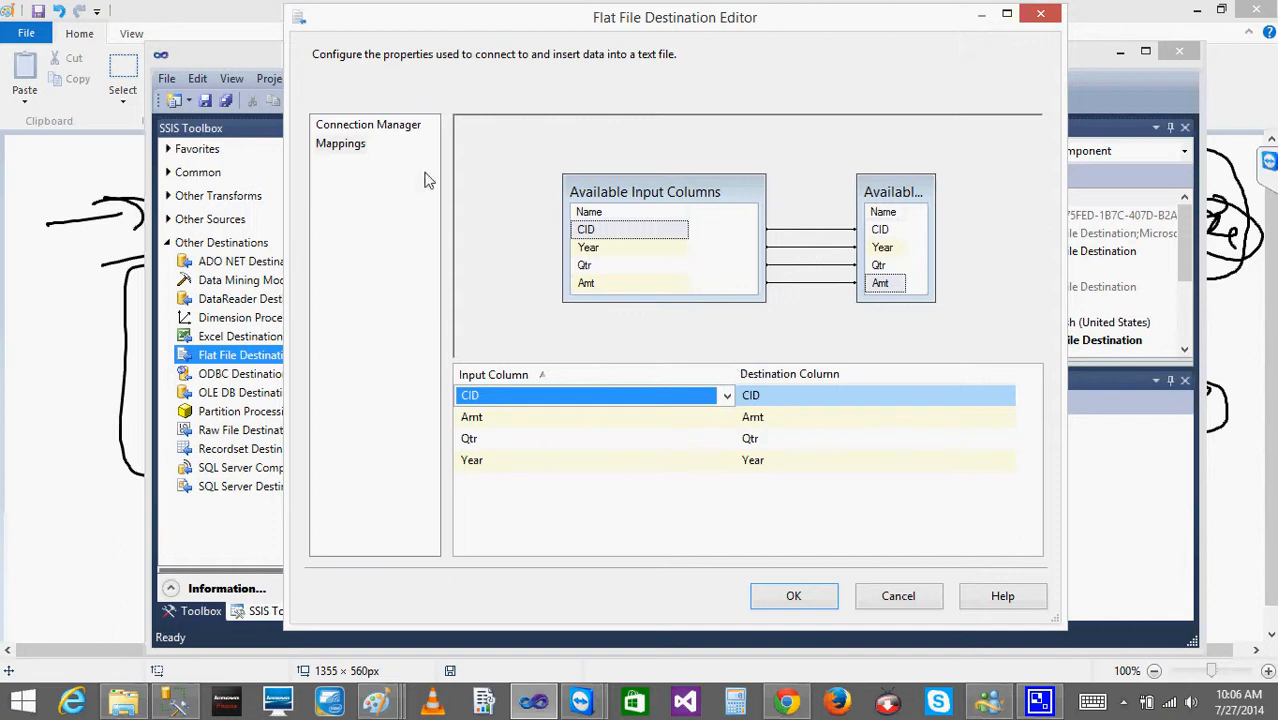
click(792, 594)
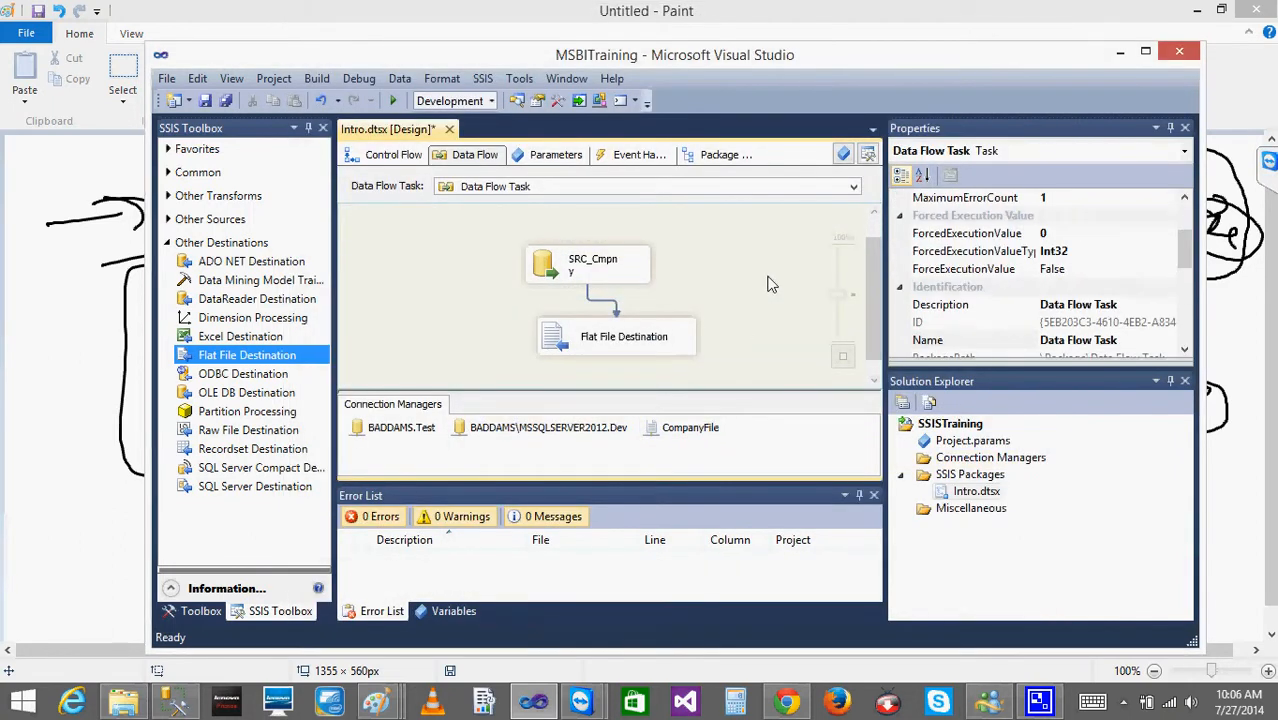
Rename the Flat File Destination component in the data flow as DEST_Company
click(628, 339)
click(622, 339)
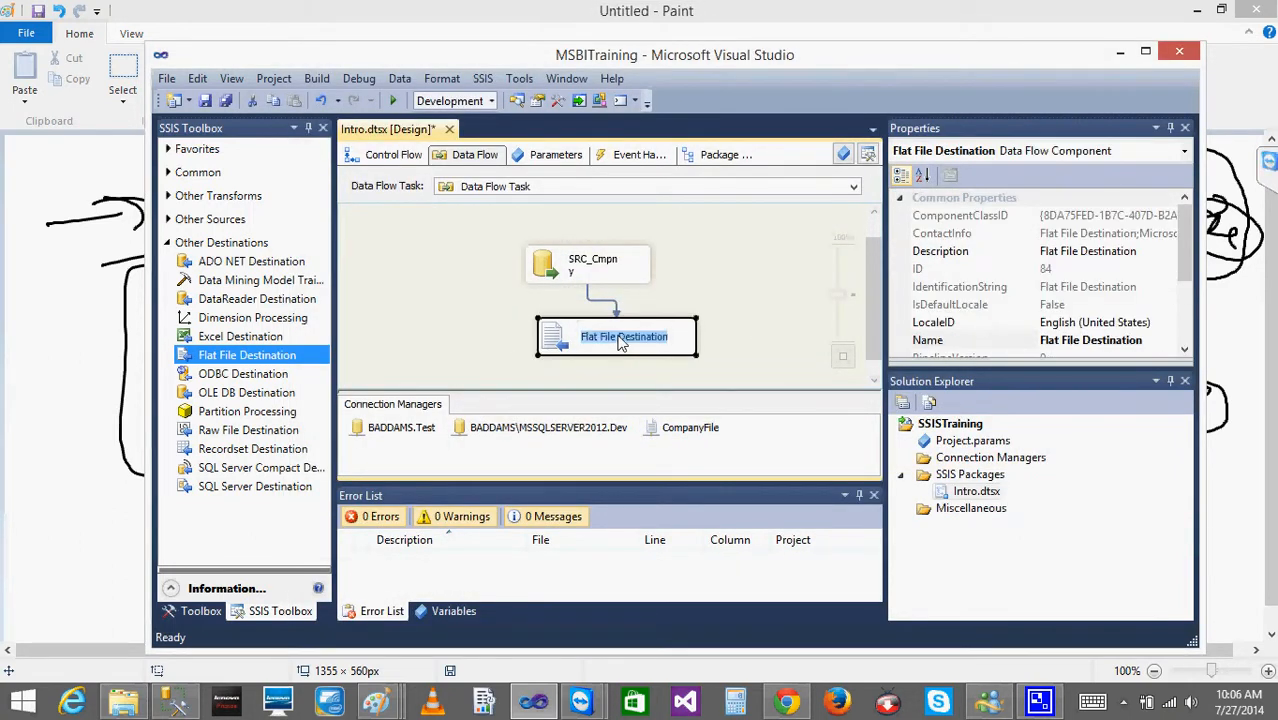
click(743, 341)
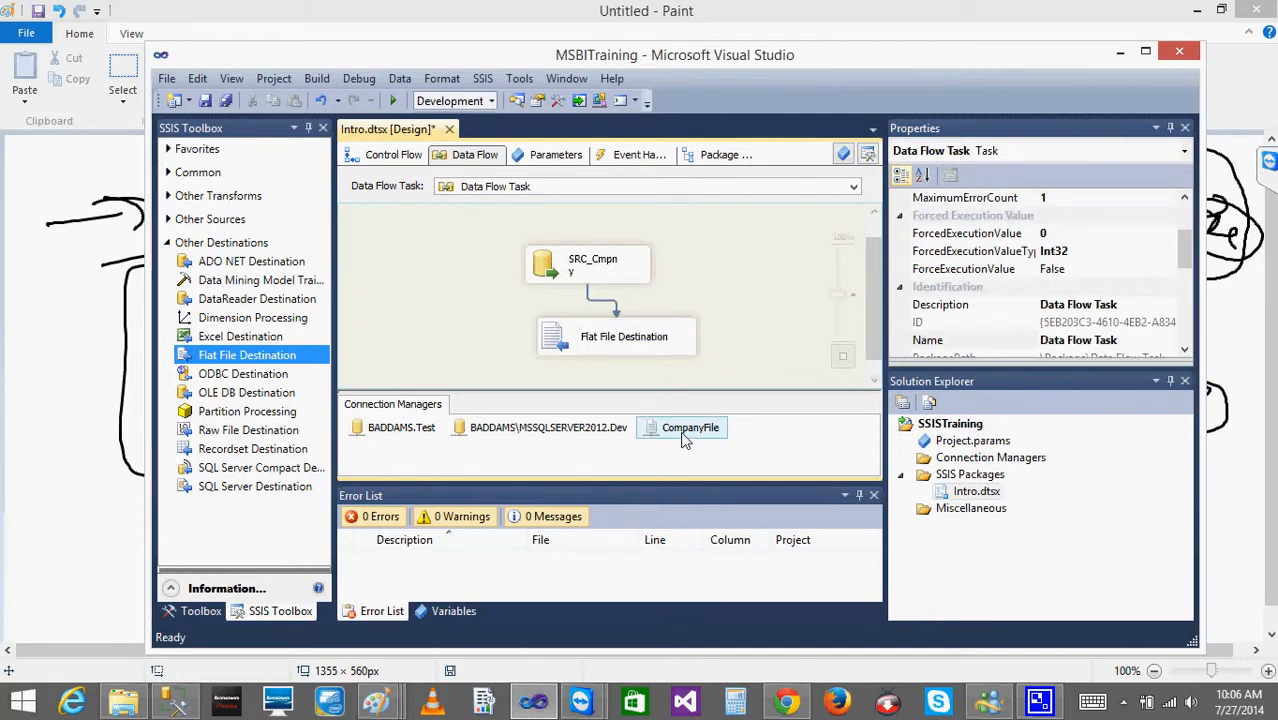
click(624, 345)
click(621, 345)
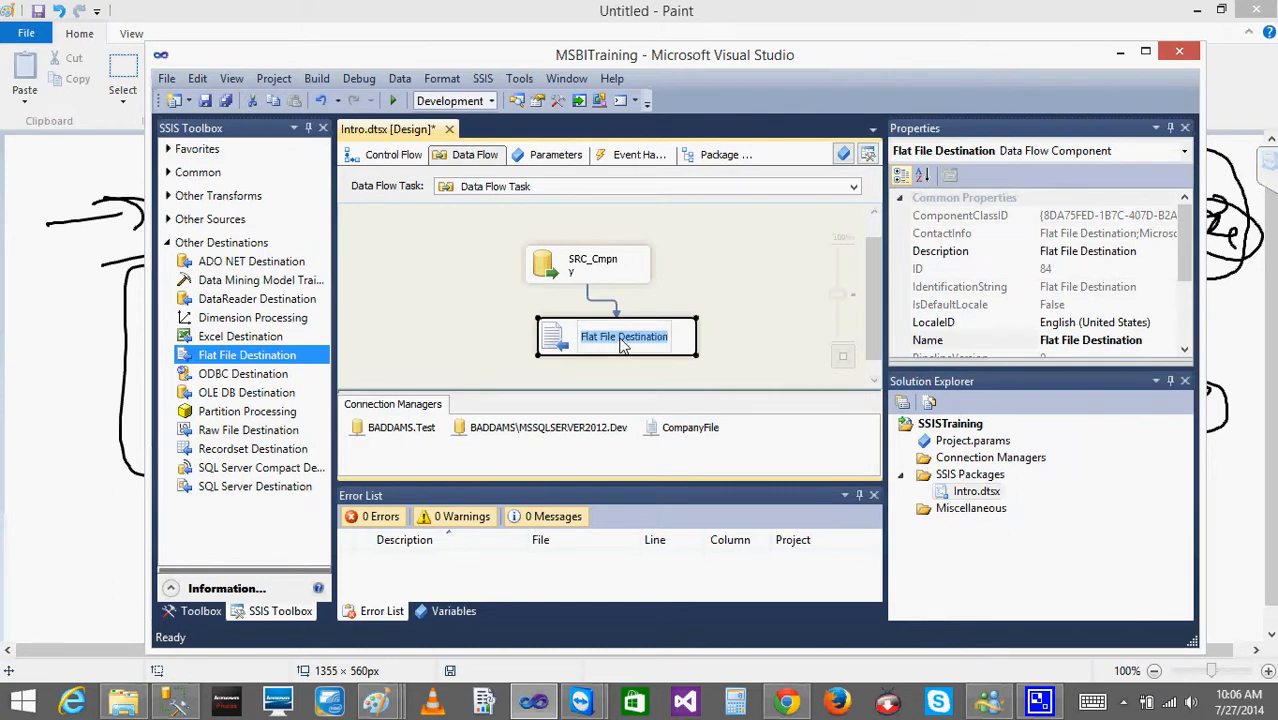
text(D)
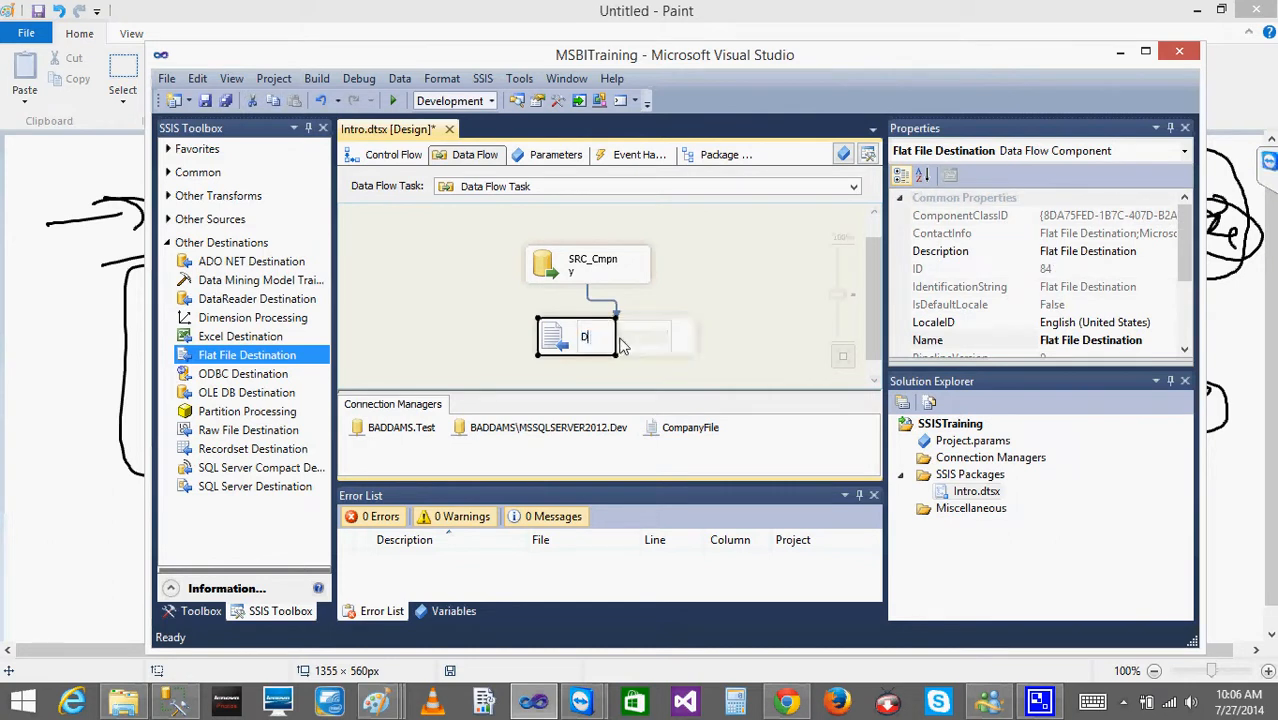
text(EST)
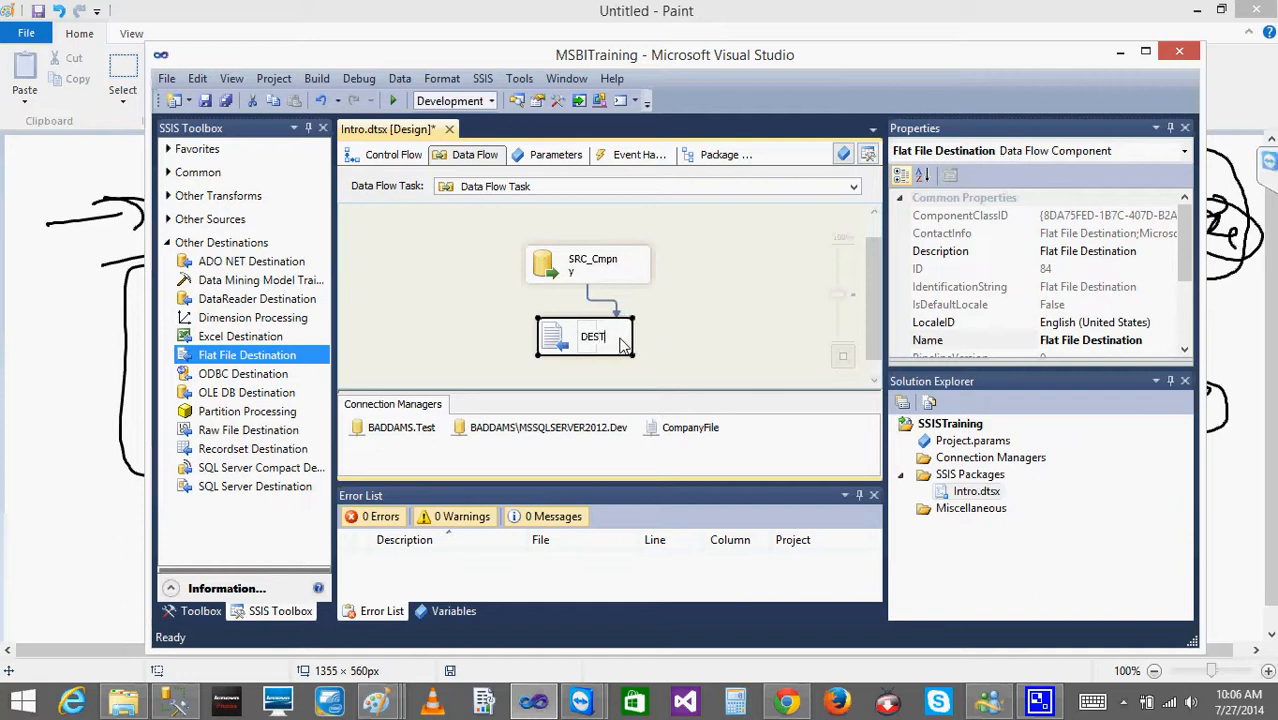
text(_Company)
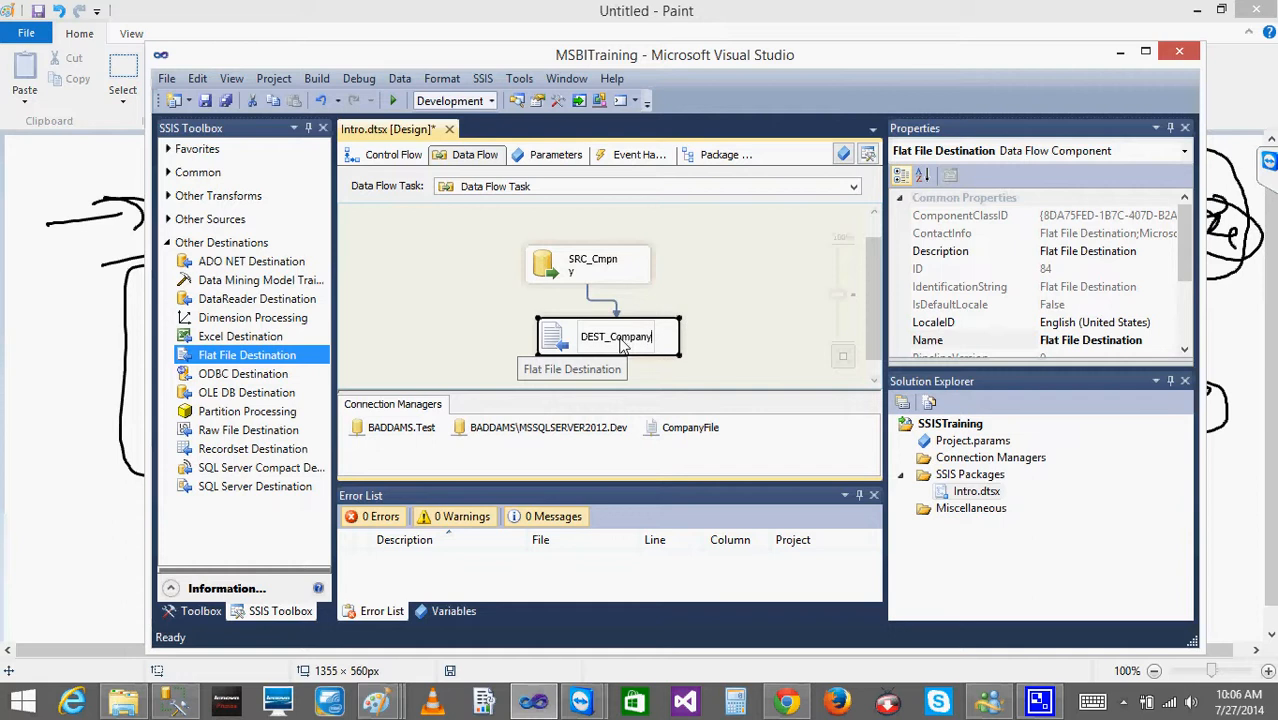
click(732, 299)
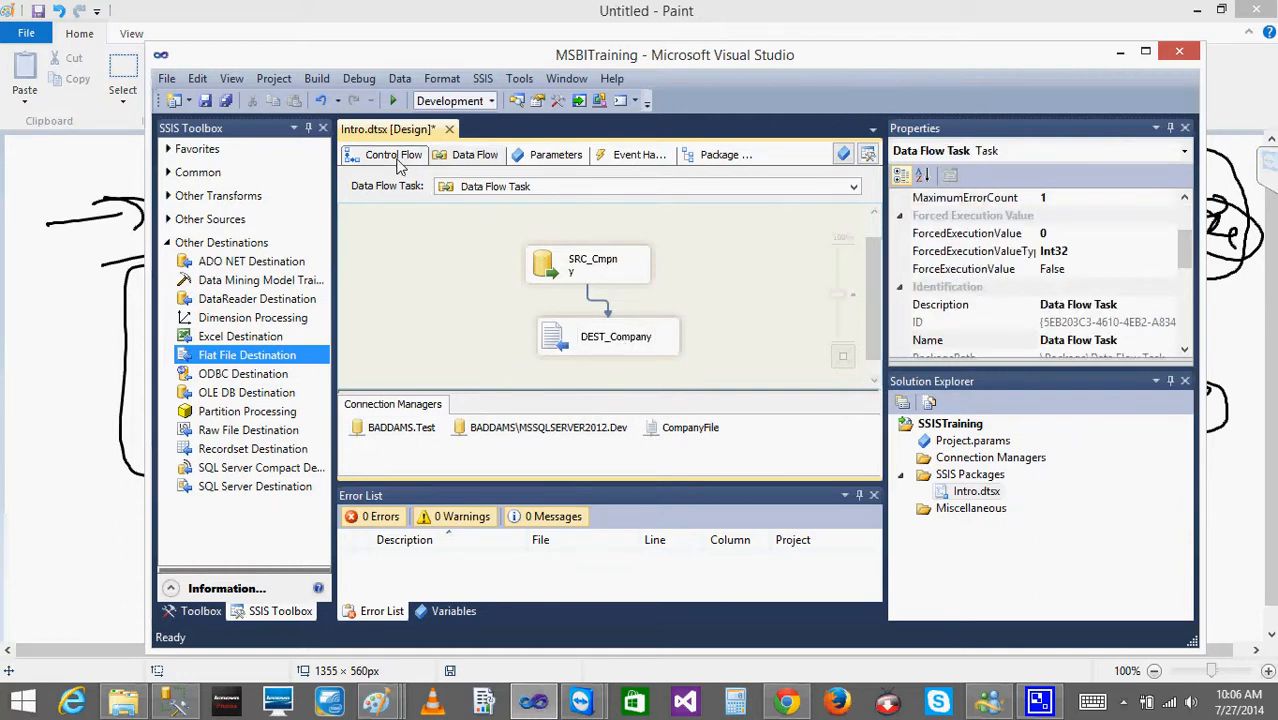
Return to the package's control flow and examine the commands offered for running the Intro.dtsx package and its Data Flow Task
click(398, 157)
click(735, 293)
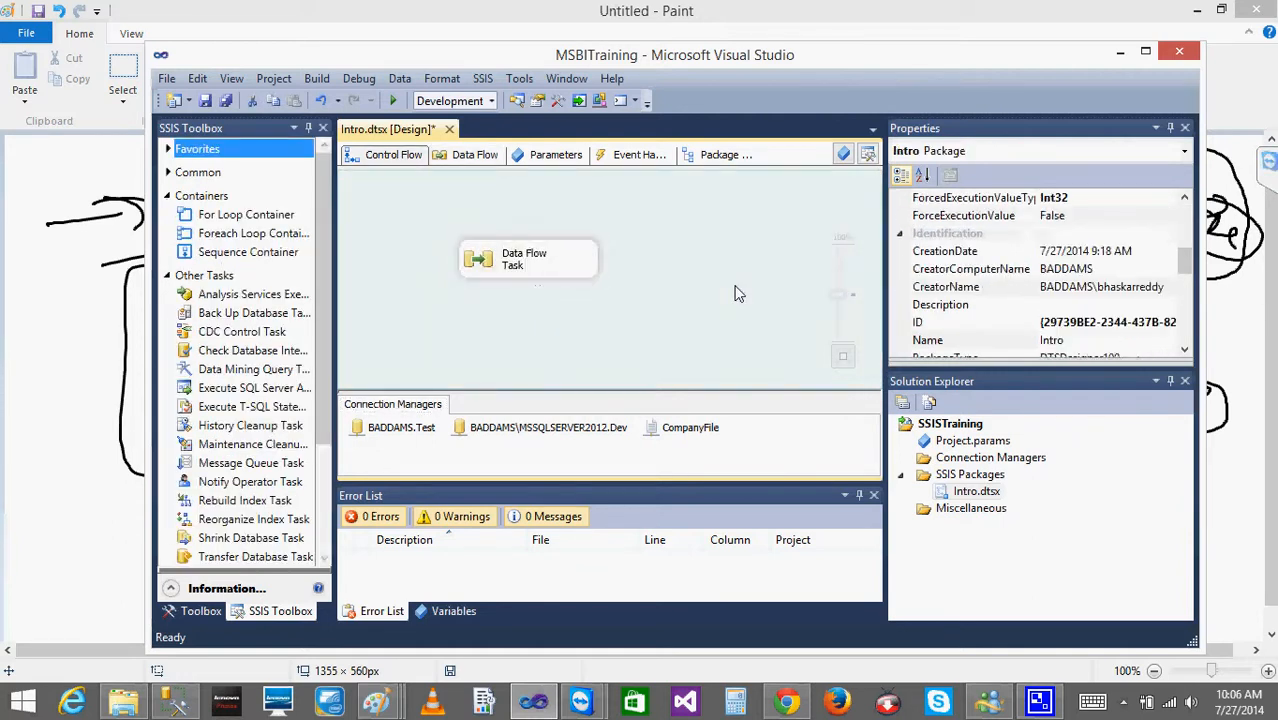
right_click(985, 493)
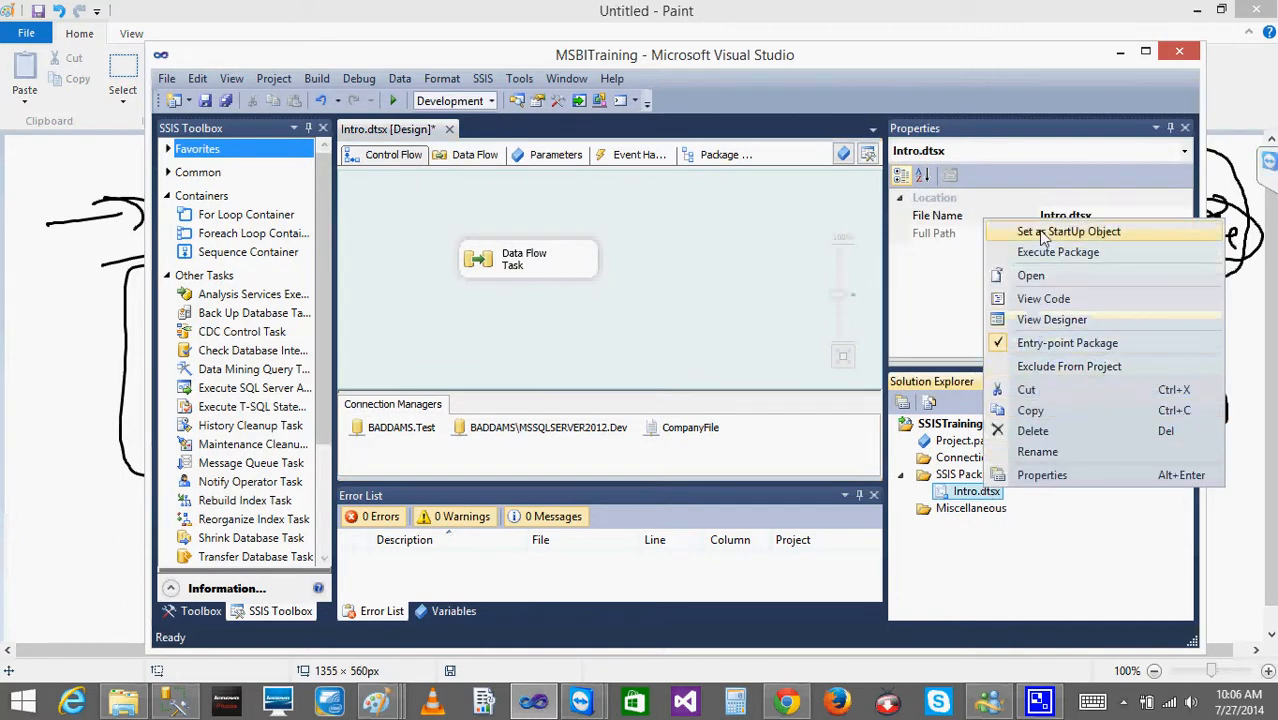
click(750, 310)
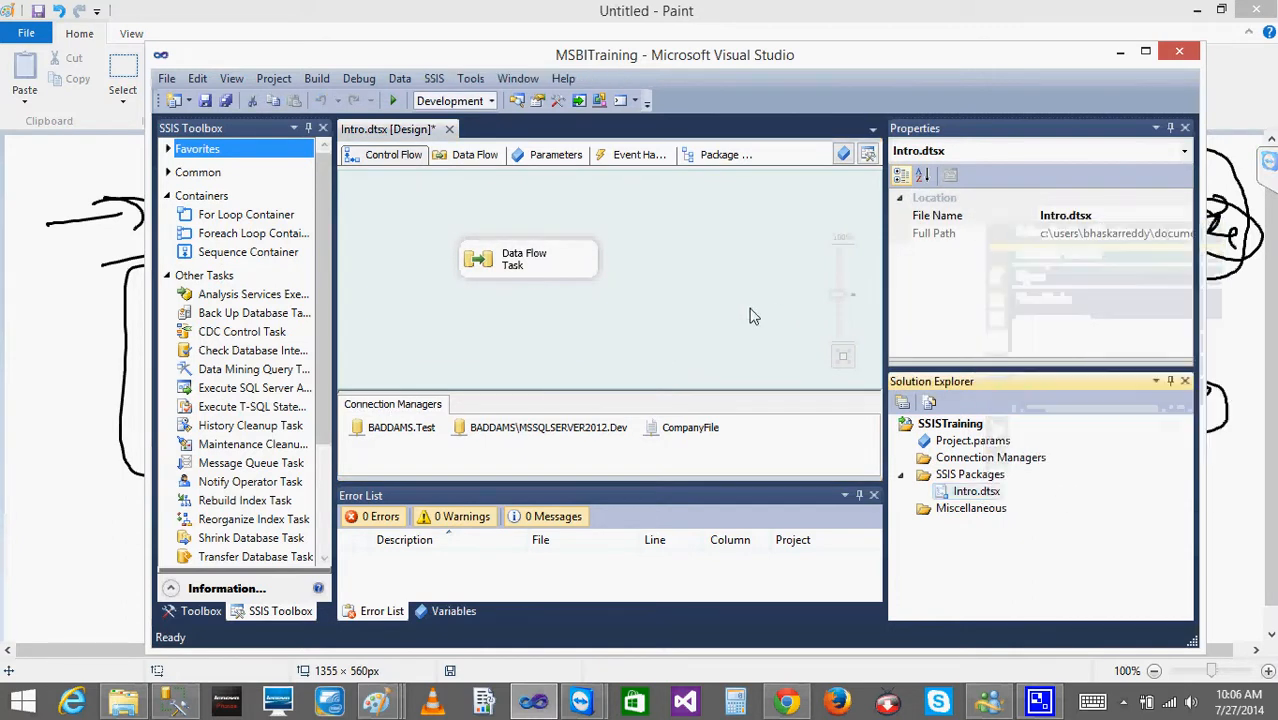
right_click(528, 259)
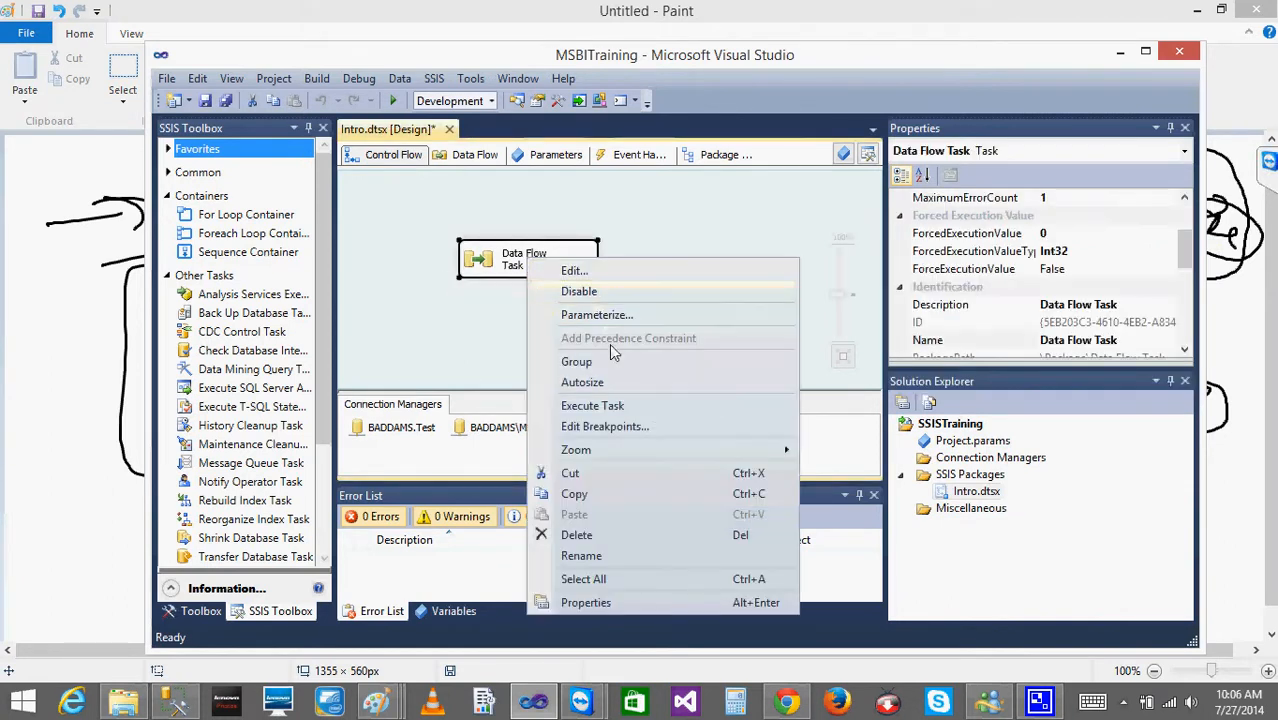
click(715, 209)
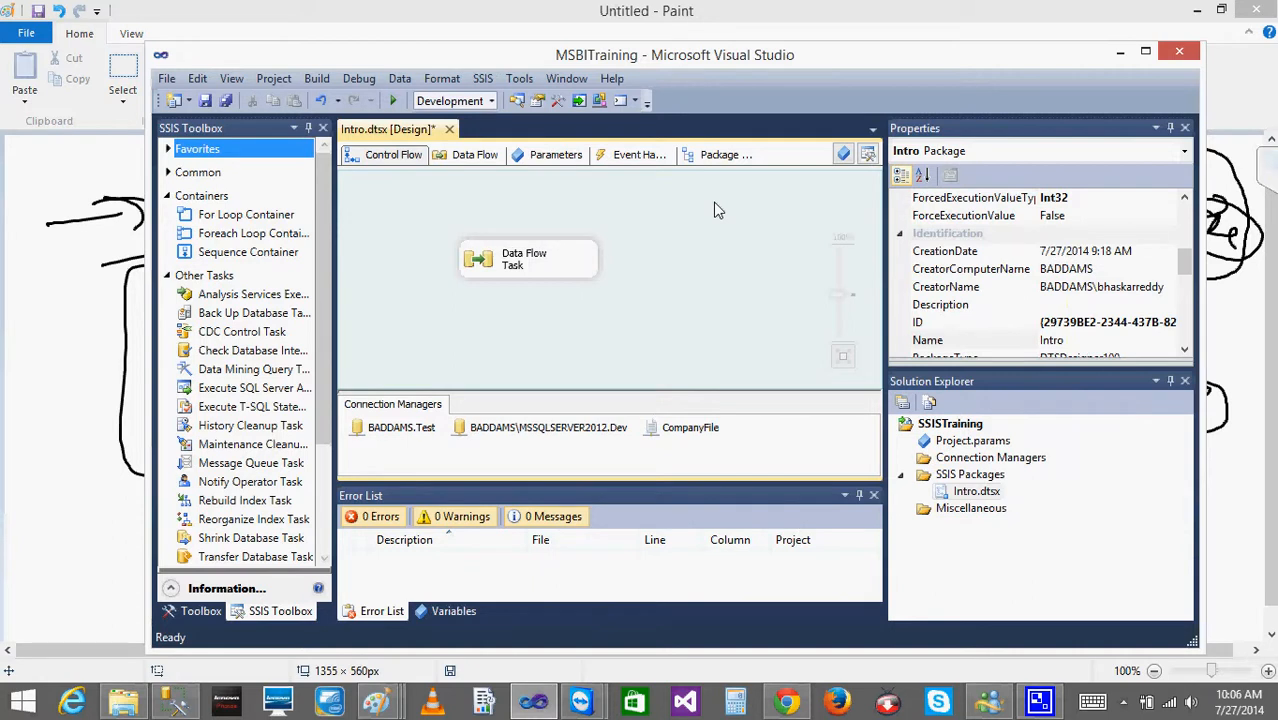
right_click(545, 253)
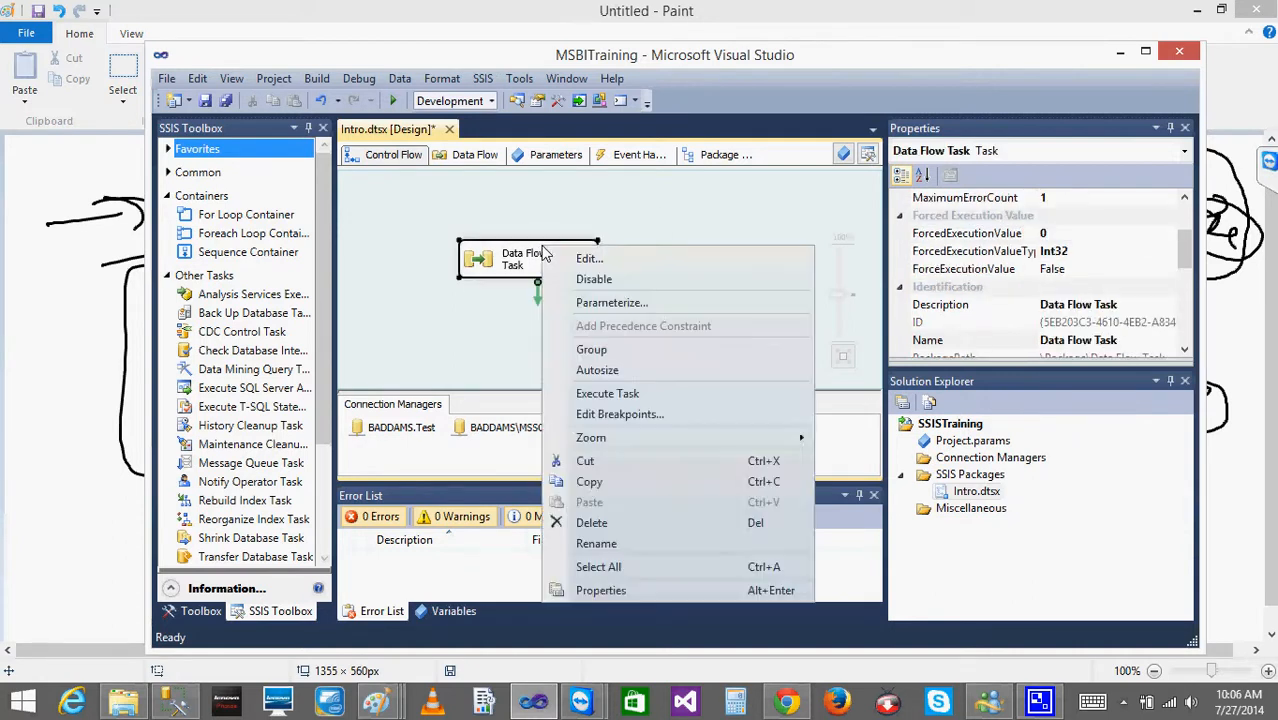
click(681, 195)
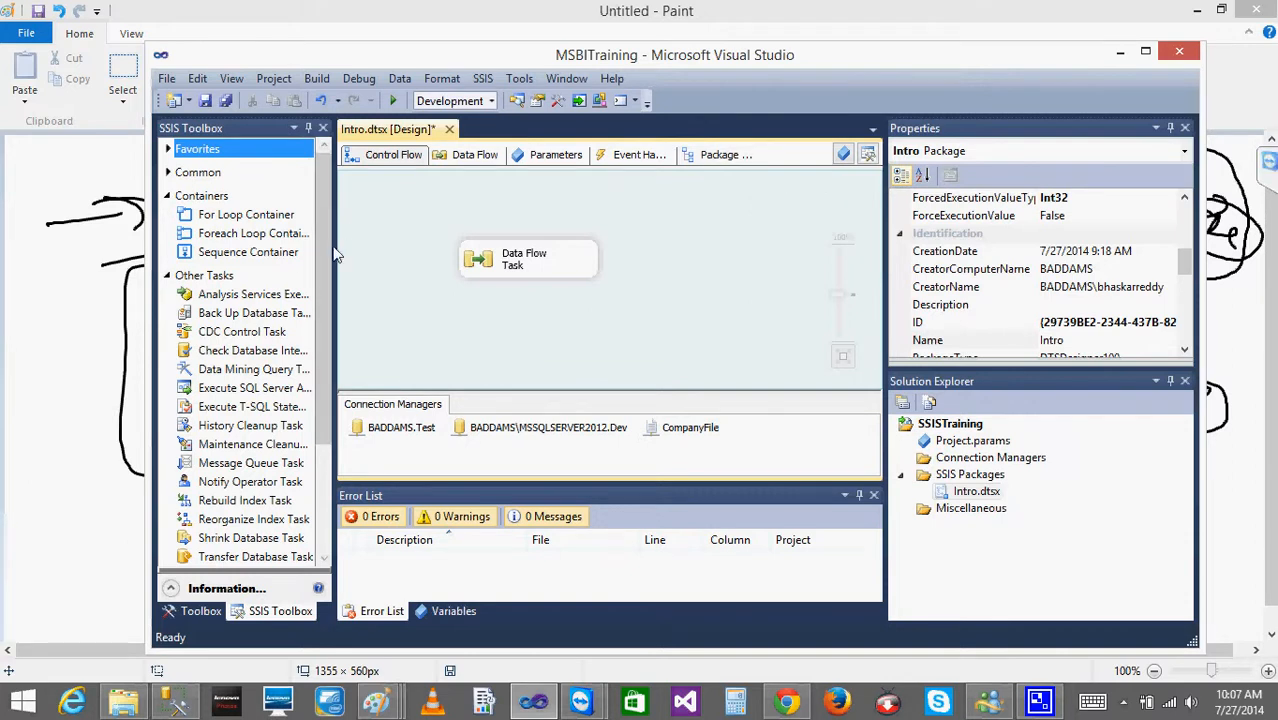
Auto-hide the SSIS Toolbox and Properties windows and narrow Solution Explorer to widen the design surface
click(309, 129)
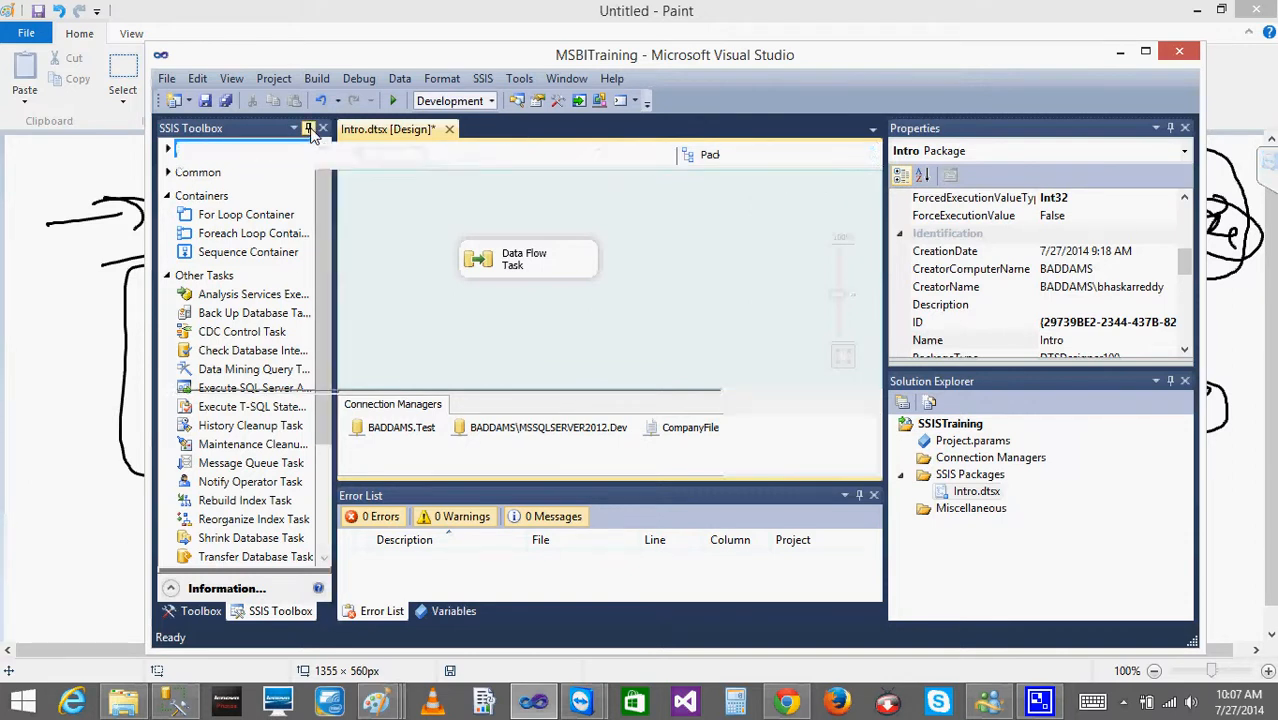
click(1170, 129)
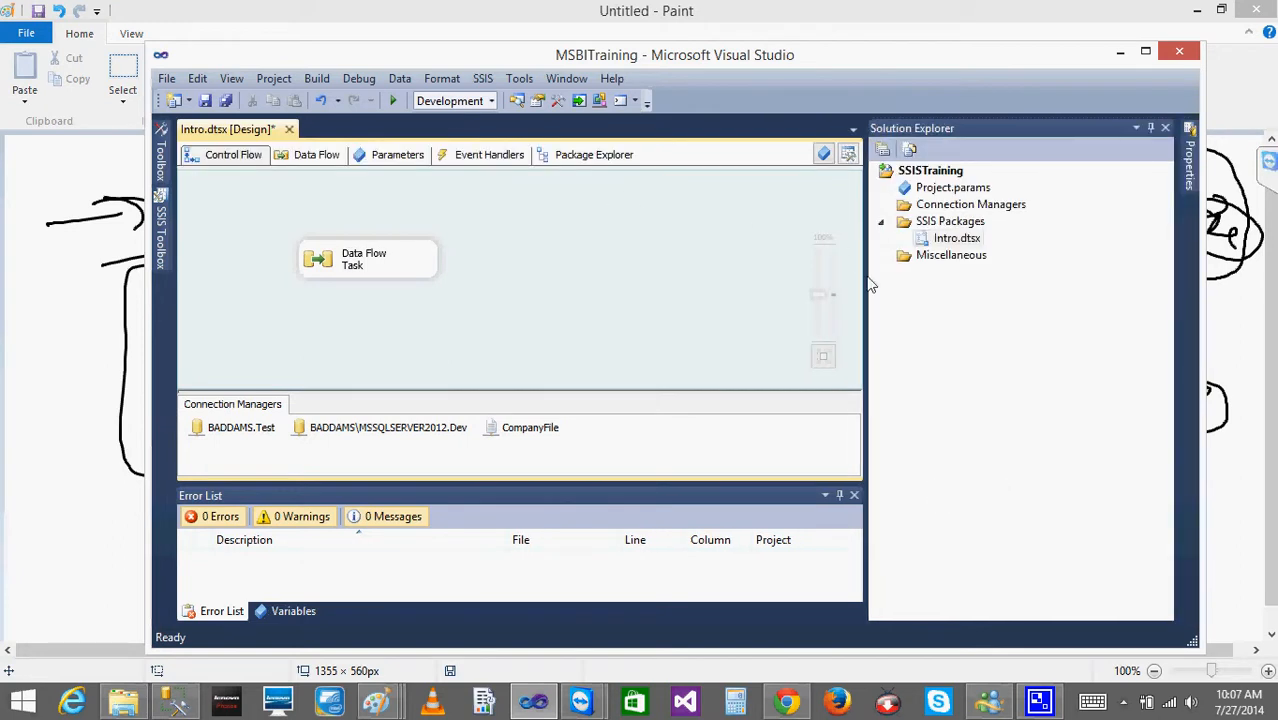
drag(869, 285, 946, 285)
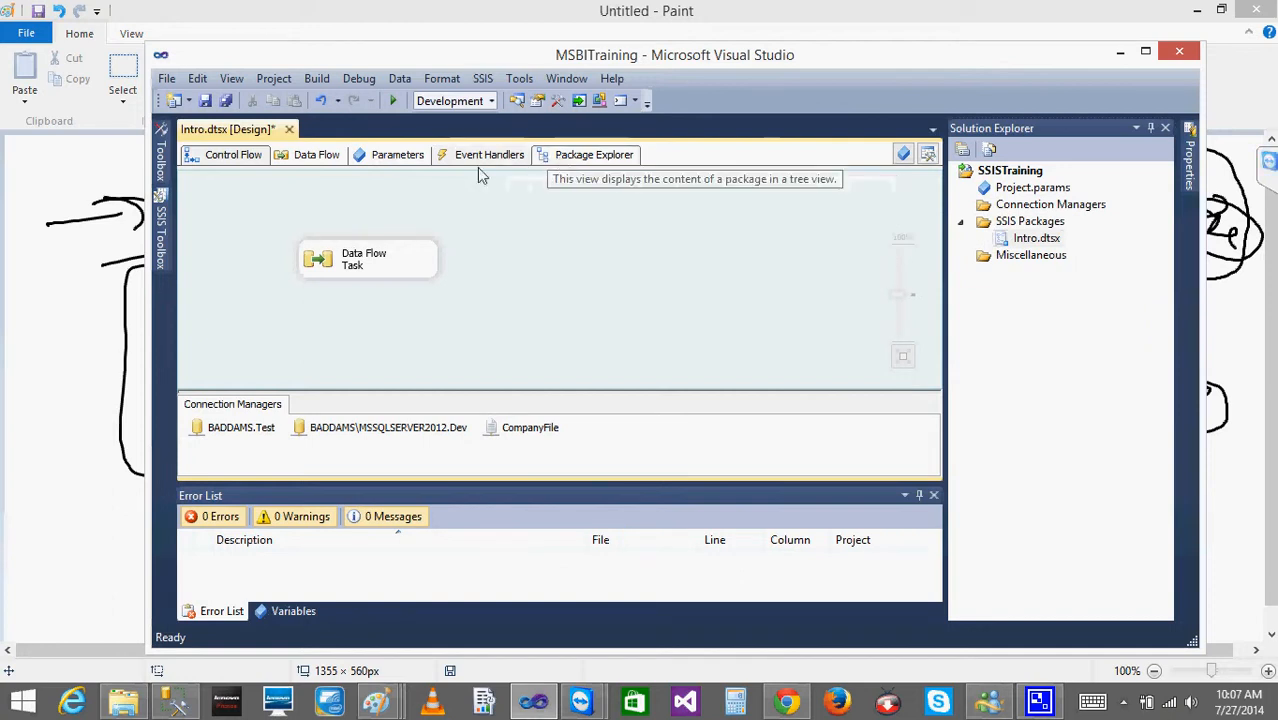
Inspect the package's content tree and expand Executables to find the Data Flow Task
click(603, 155)
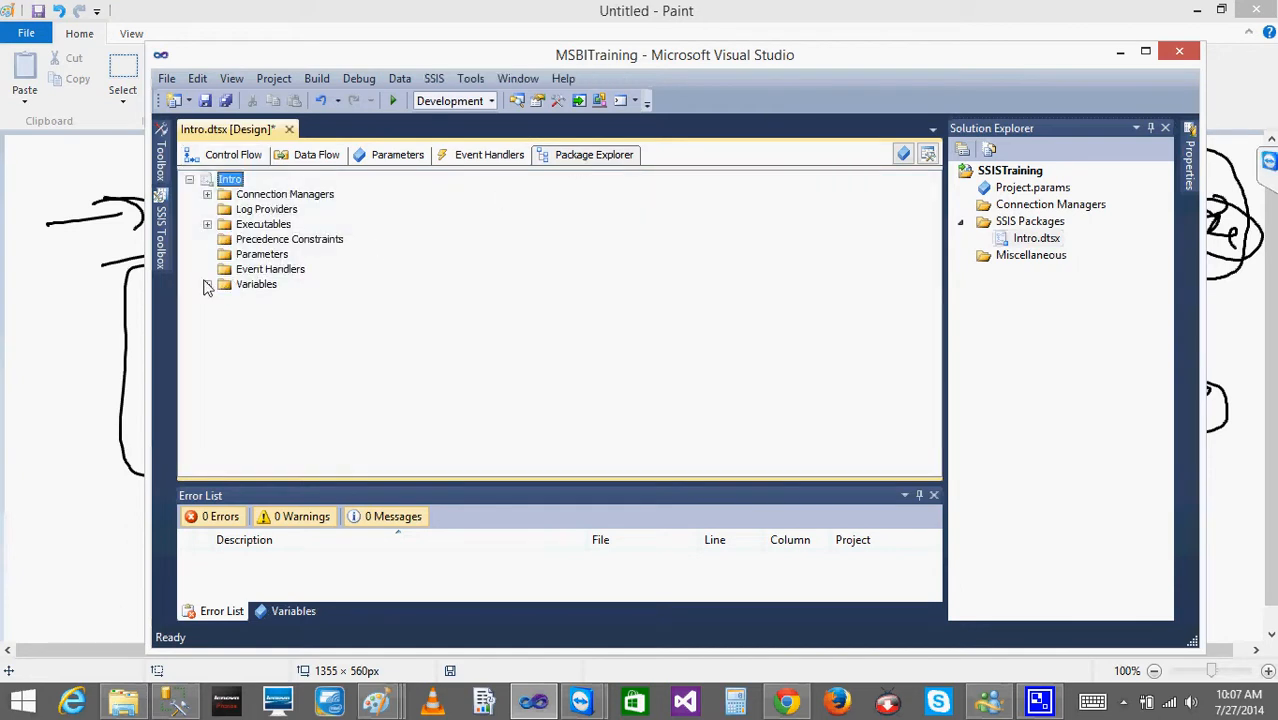
click(207, 224)
click(272, 241)
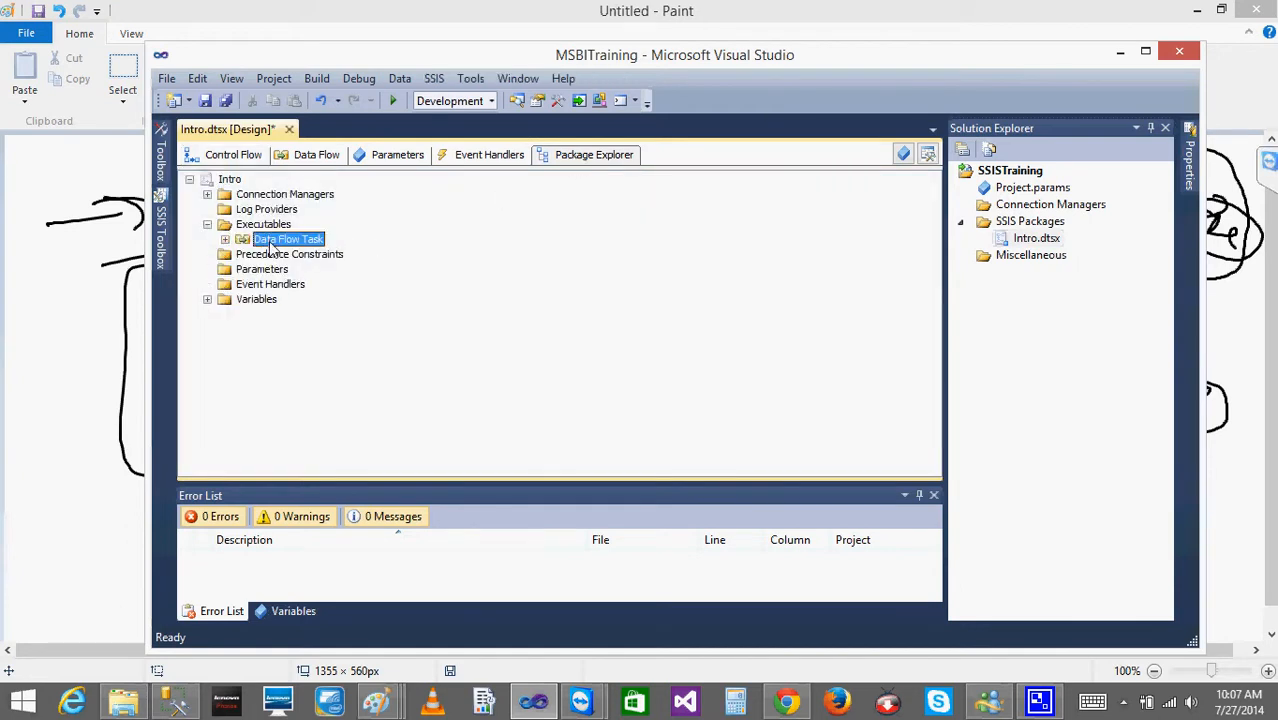
Rename the Data Flow Task in the control flow as Load Company Sales
click(215, 155)
click(379, 276)
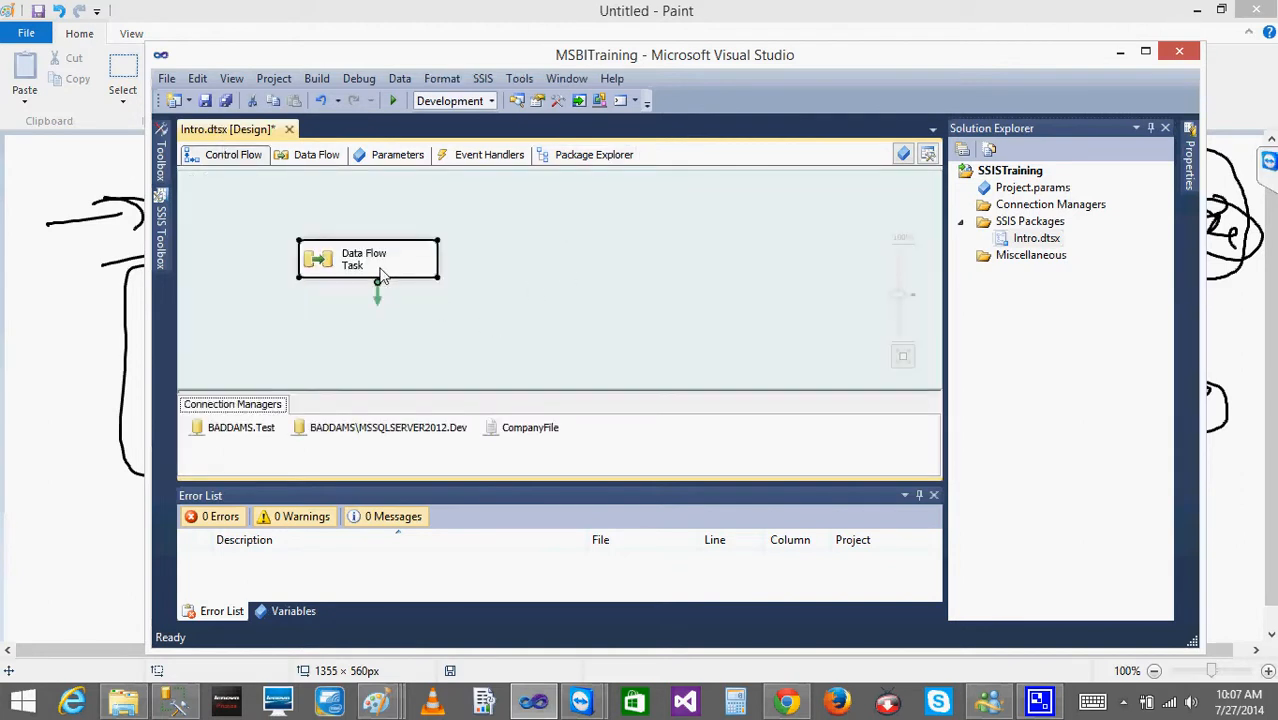
click(380, 276)
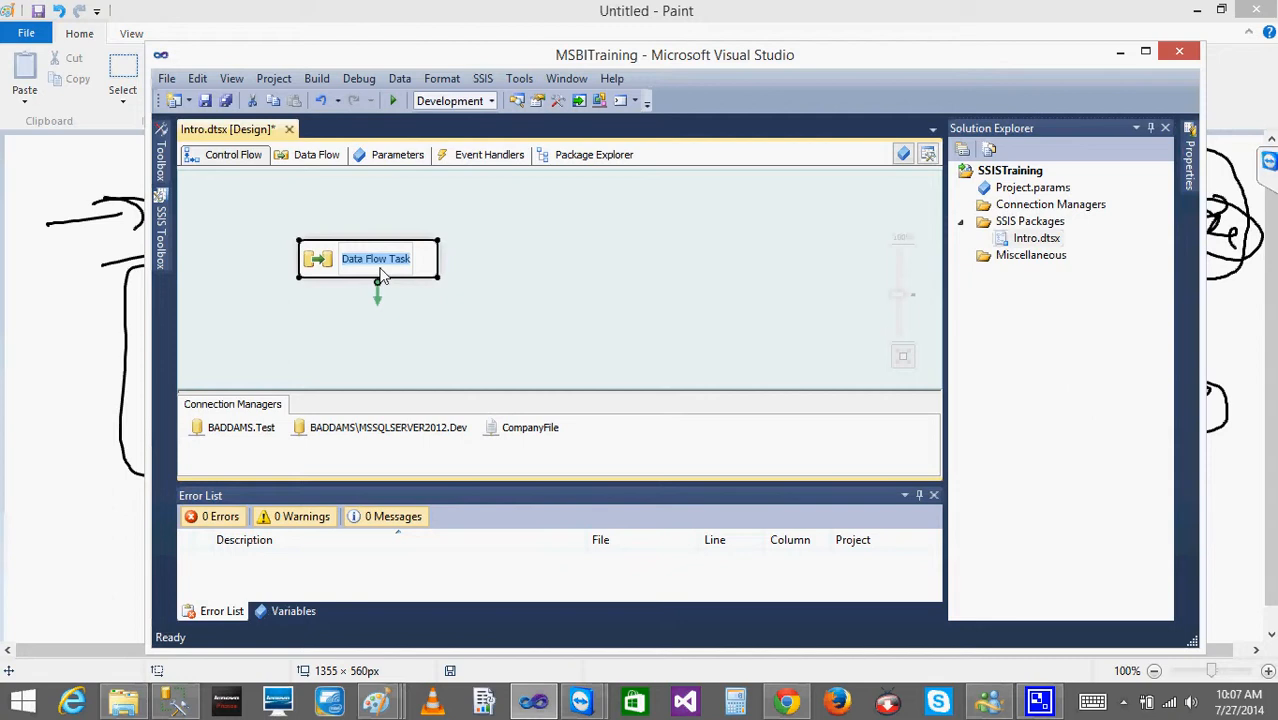
text(Lo)
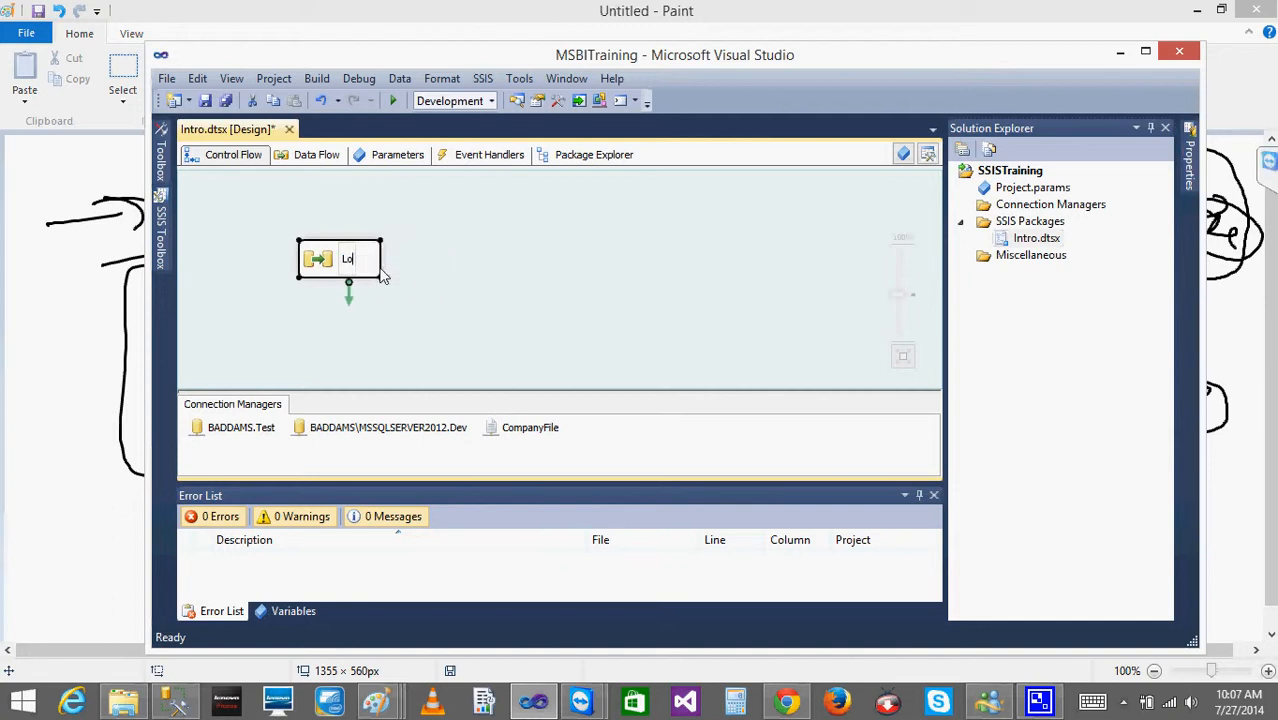
text(ad Com)
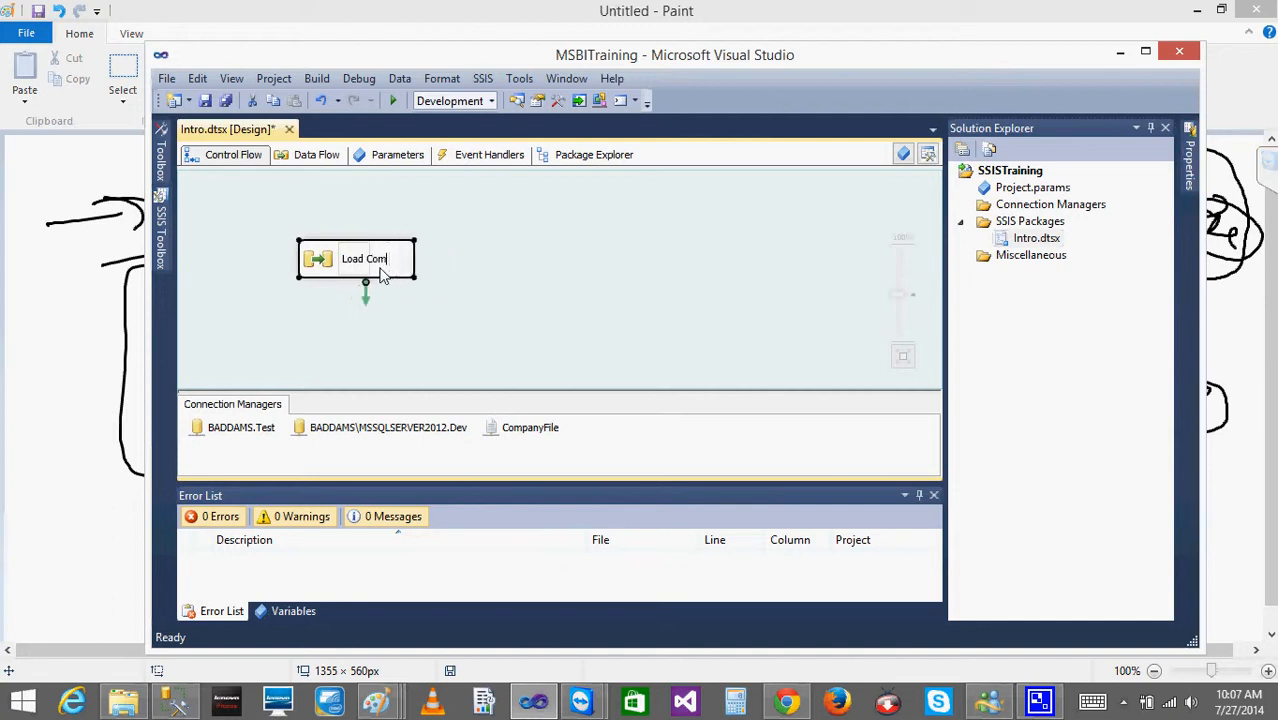
text(pany Sales)
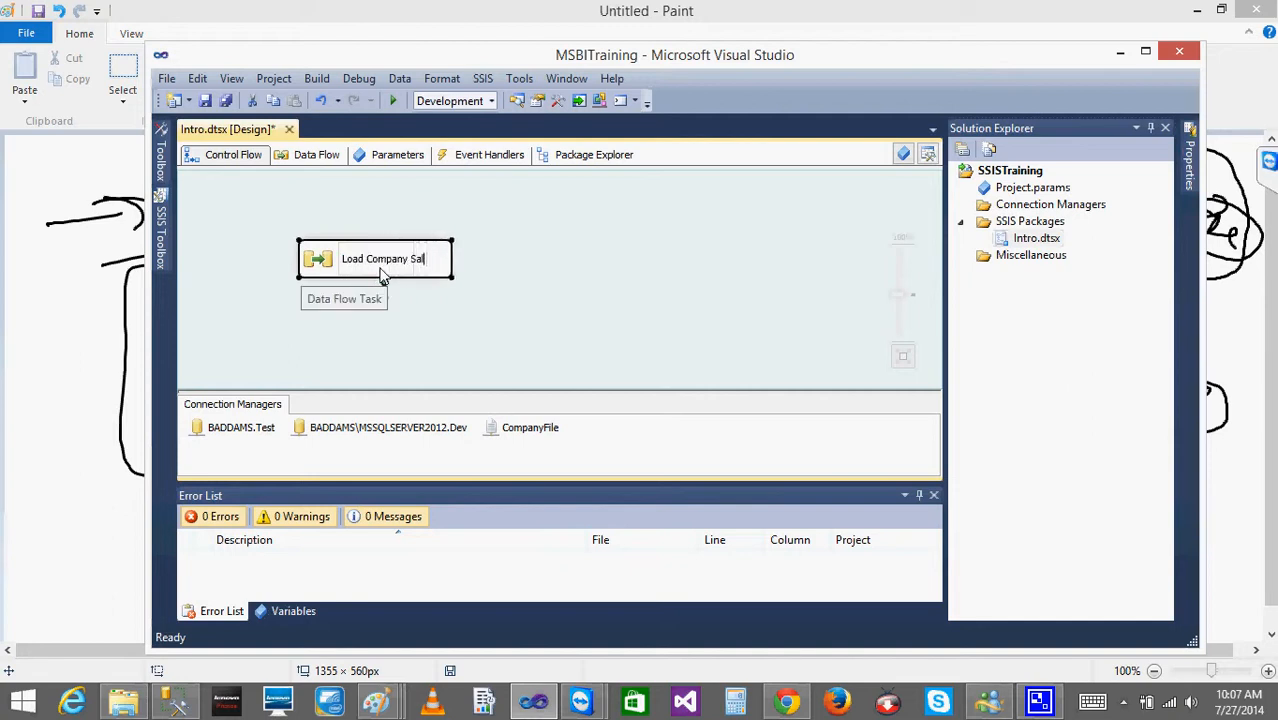
click(642, 258)
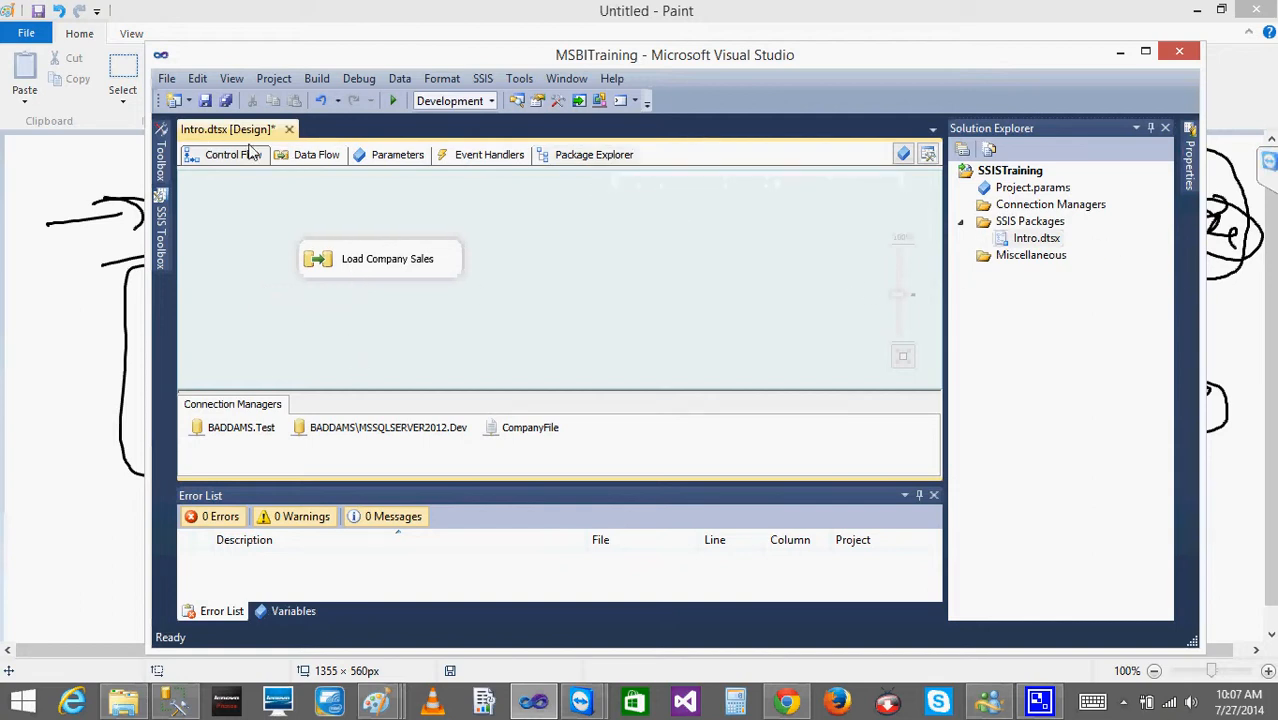
Execute the Intro.dtsx package from the SSISTraining project
right_click(1022, 241)
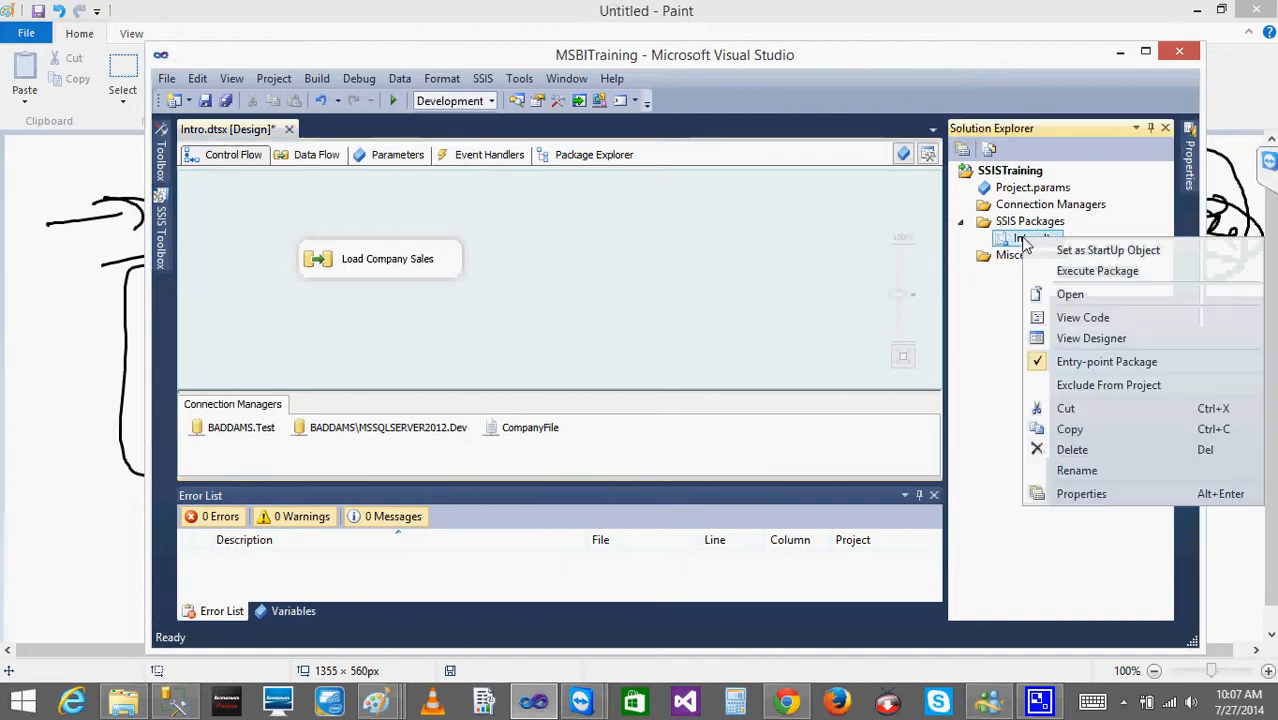
click(1098, 271)
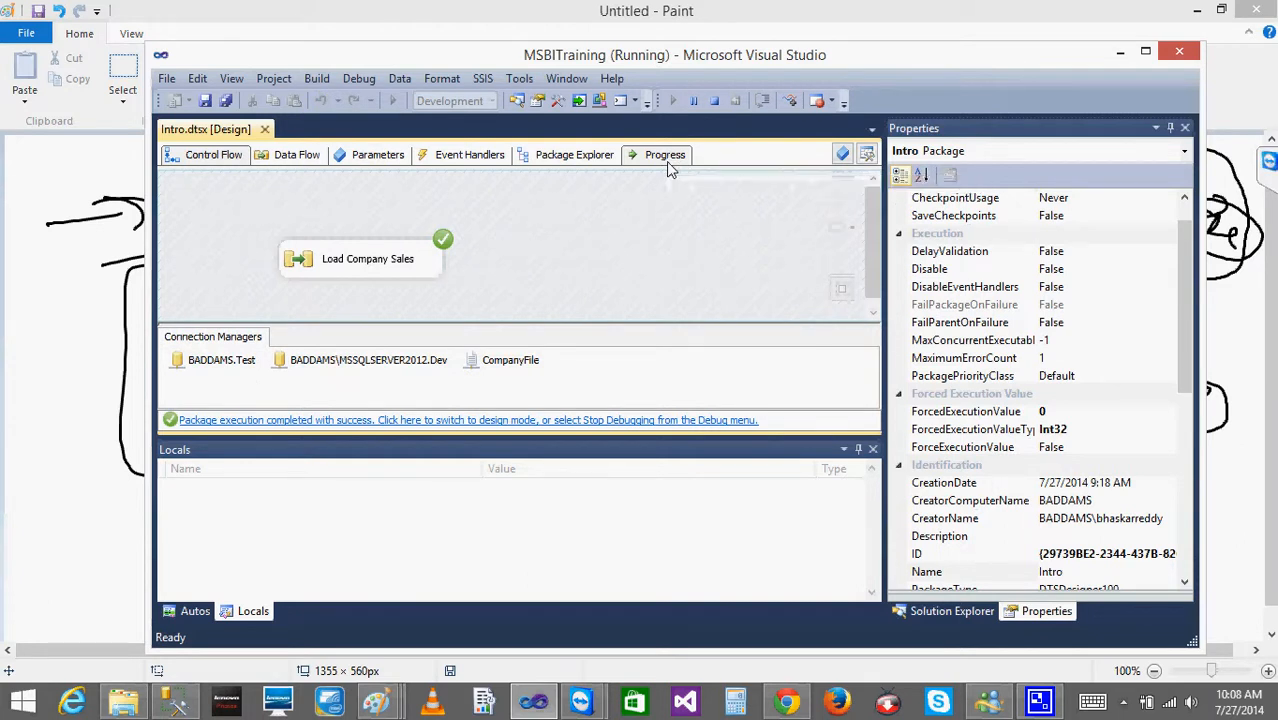
Review the run's progress messages and open the Load Company Sales data flow to check its execution results
click(665, 157)
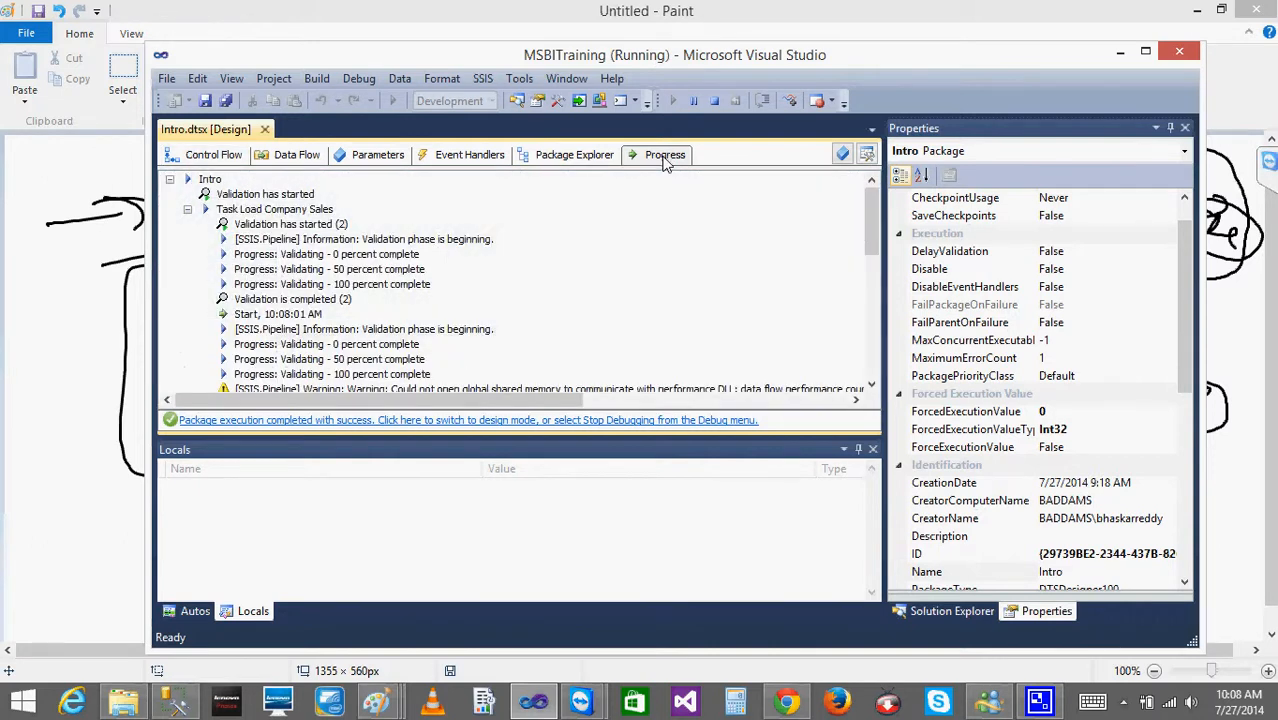
drag(872, 235, 874, 340)
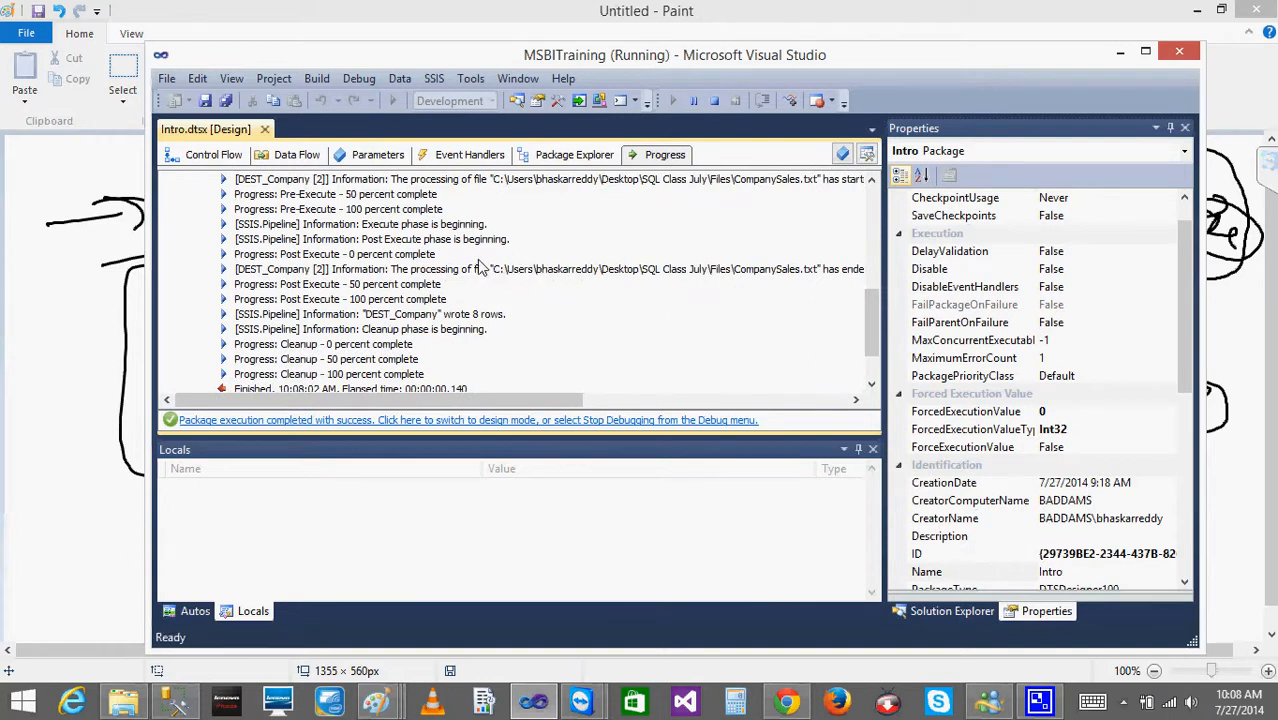
click(214, 160)
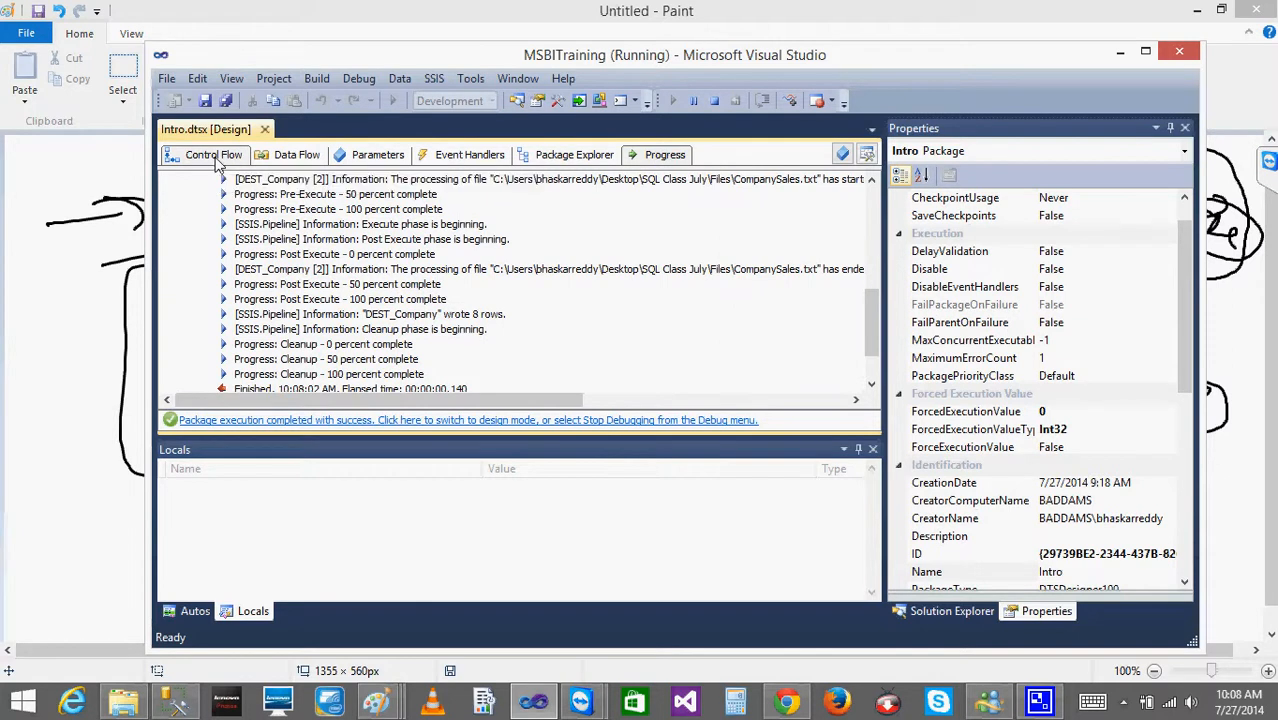
double_click(333, 270)
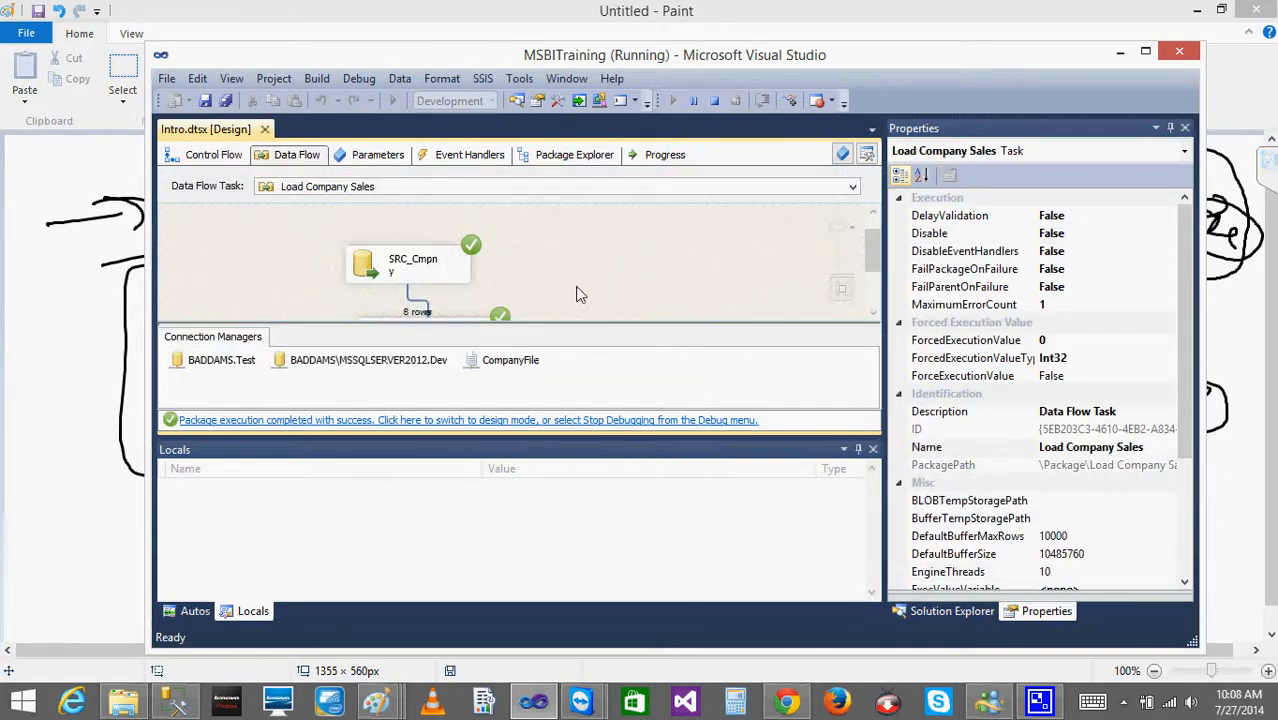
Inspect the connection manager, access mode and table settings of the SRC_Cmpny source, leaving them unchanged
mouse_move(873, 258)
mouse_down()
mouse_move(873, 283)
mouse_move(873, 258)
mouse_up()
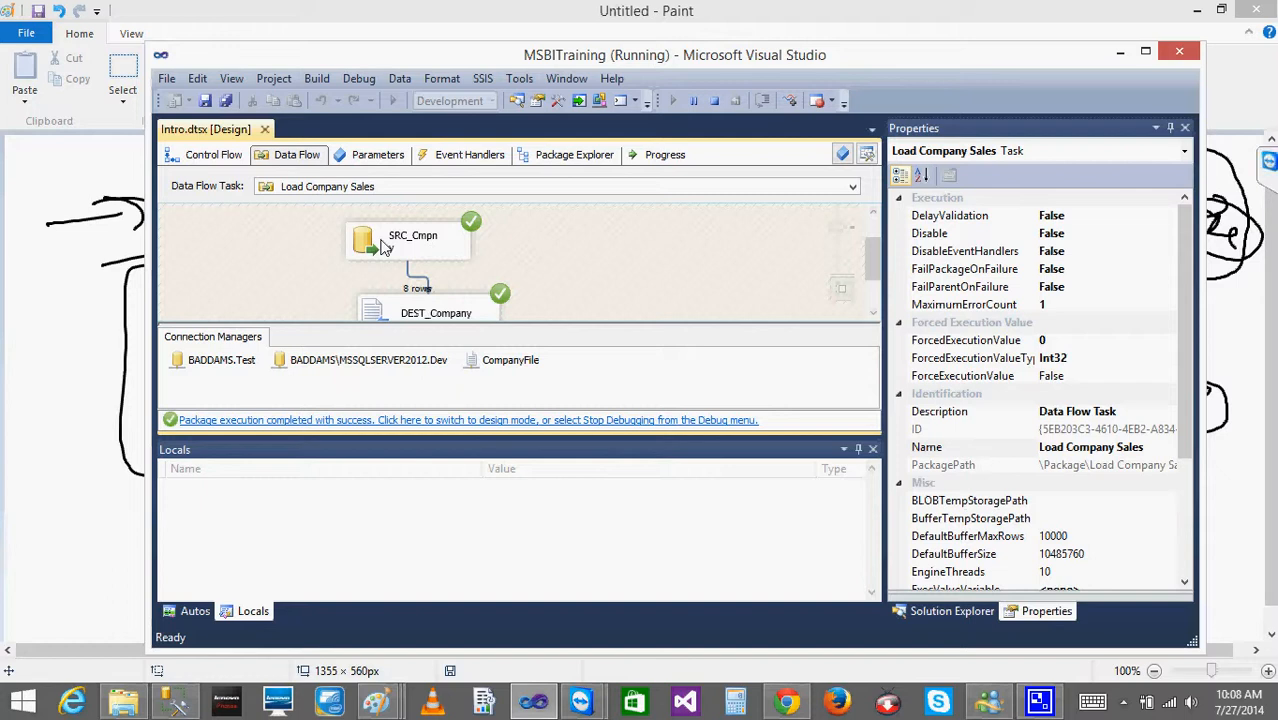
double_click(385, 247)
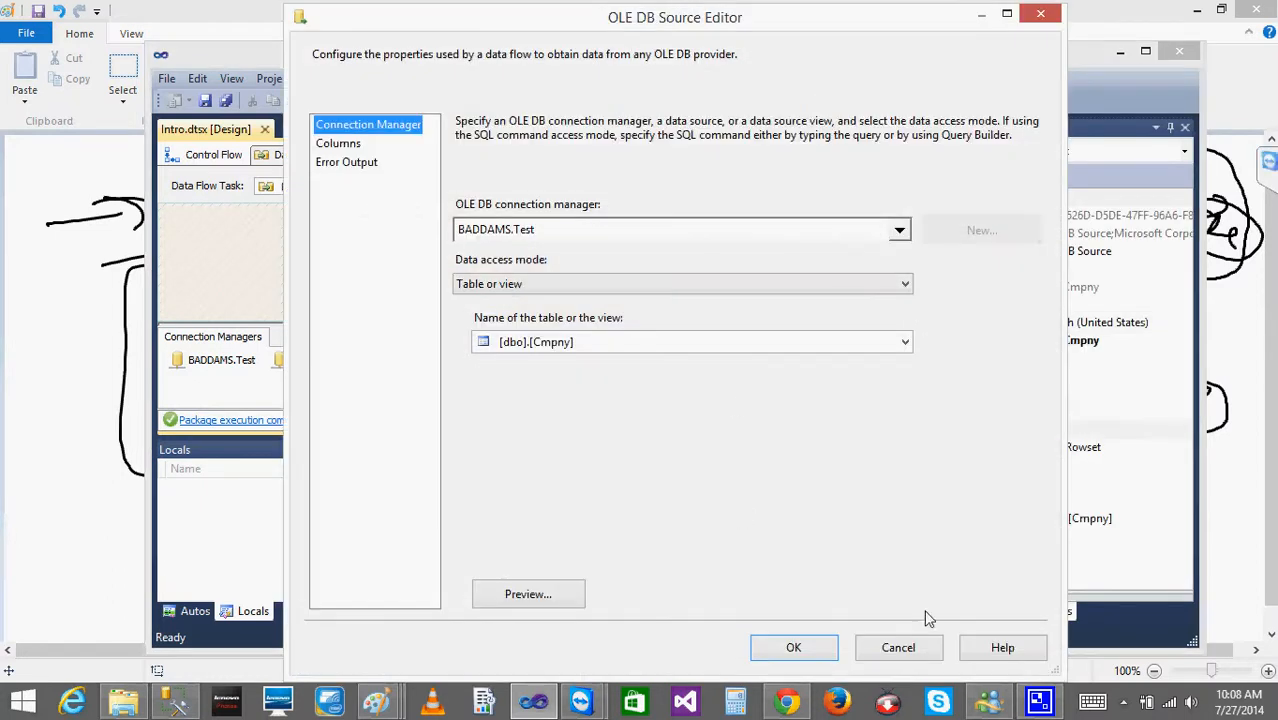
click(906, 650)
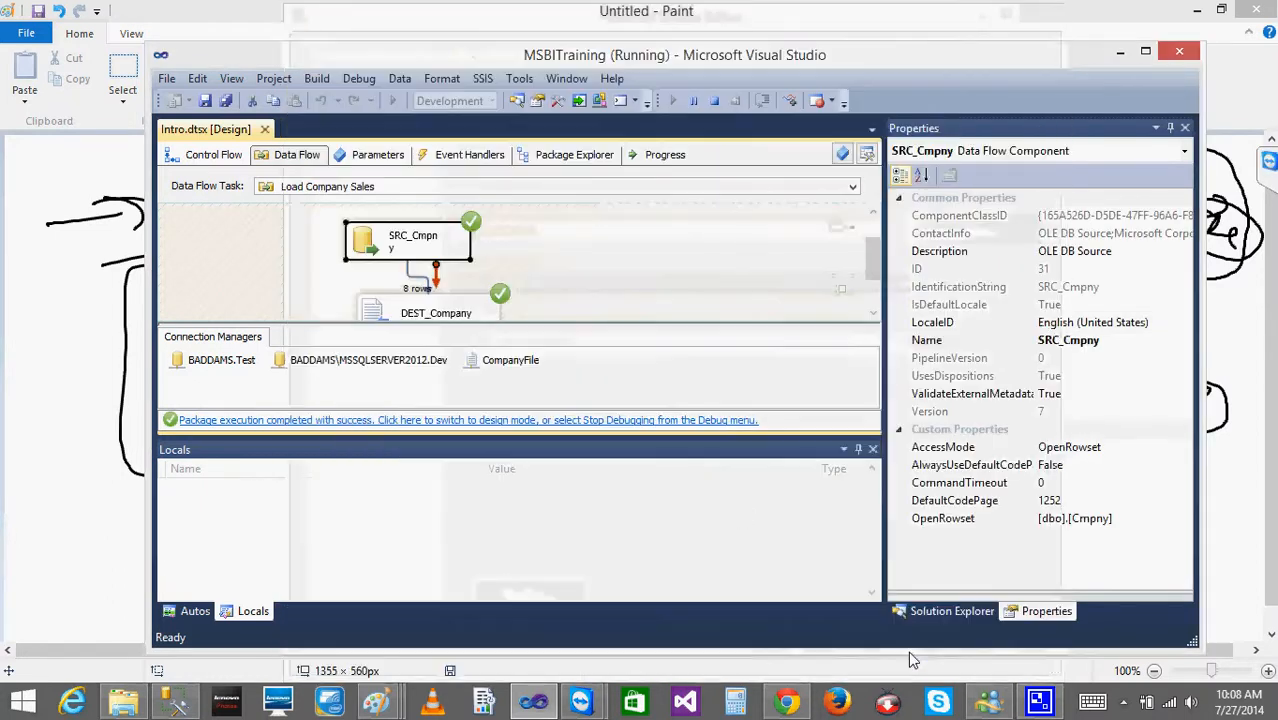
click(610, 263)
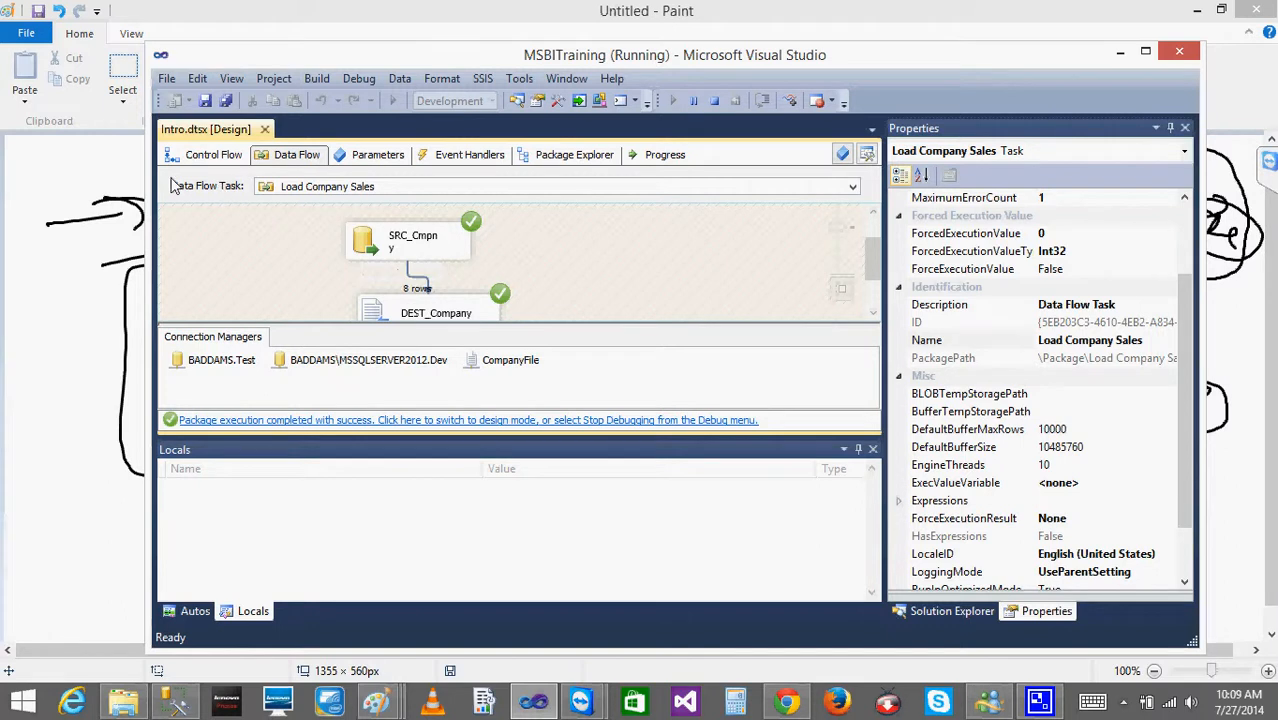
Return to the control flow and check the execution status of the Load Company Sales task
click(203, 155)
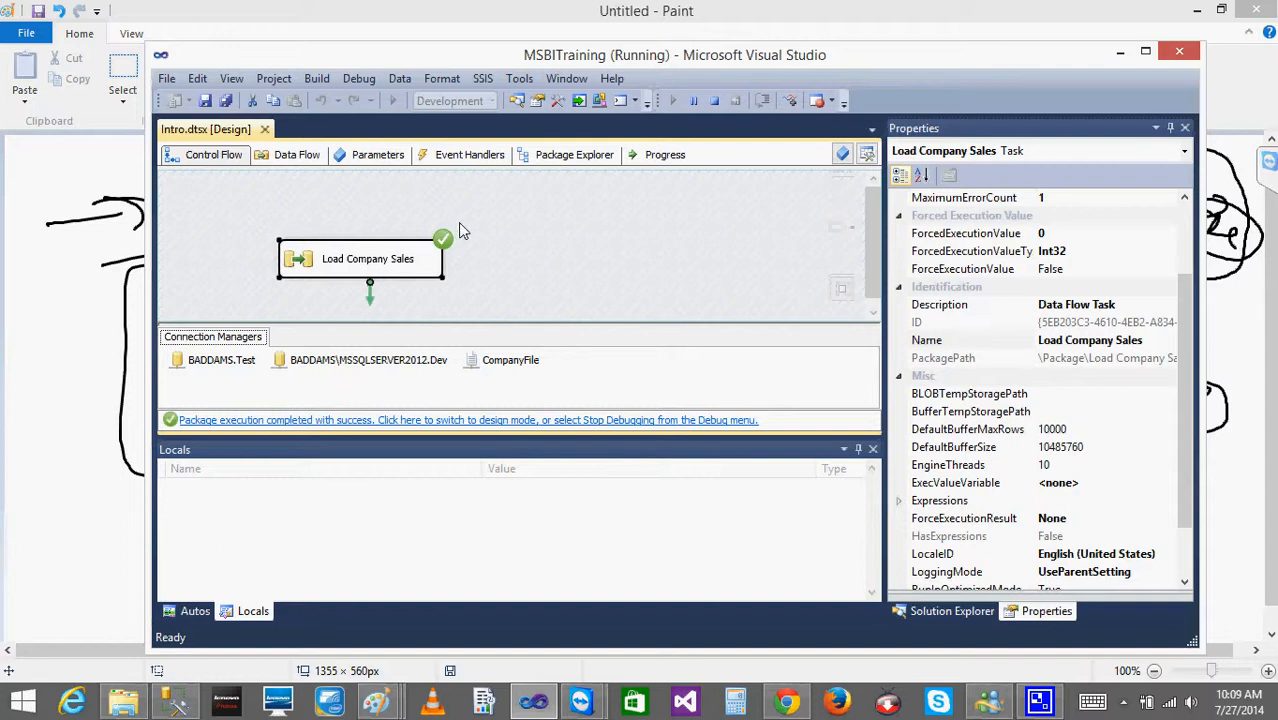
click(326, 257)
click(329, 262)
click(299, 259)
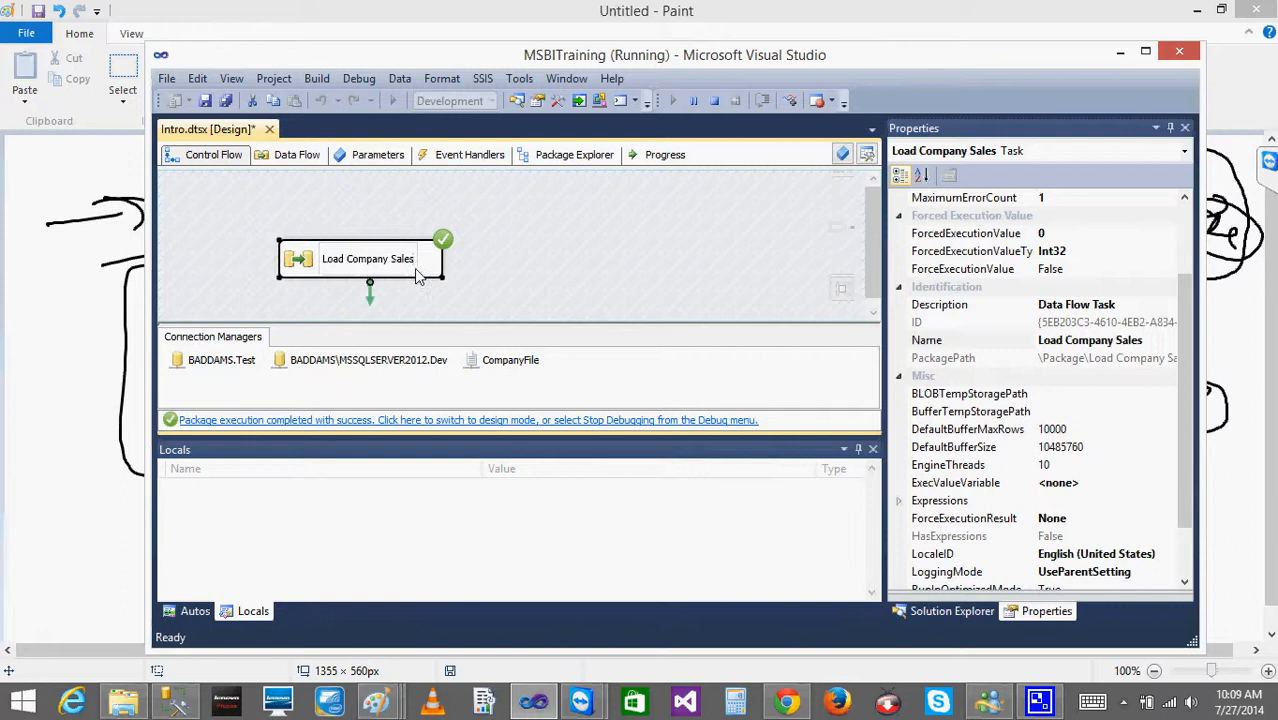
click(268, 233)
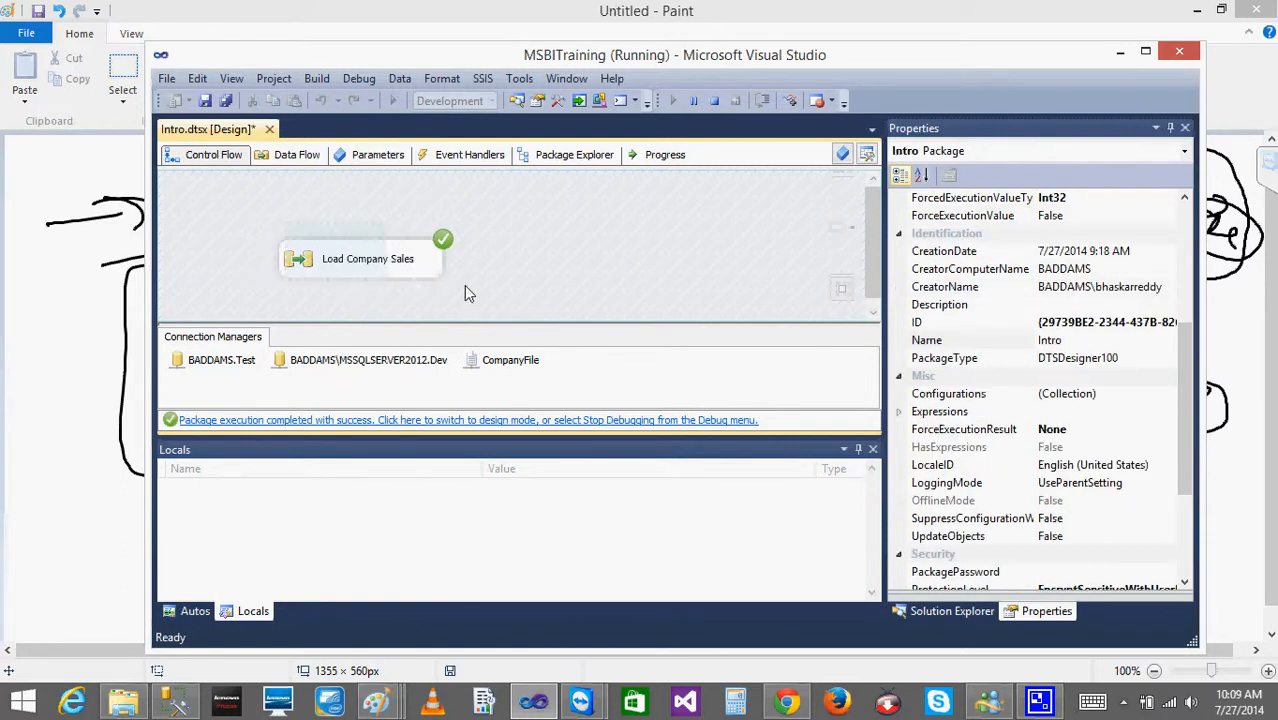
drag(465, 286, 467, 284)
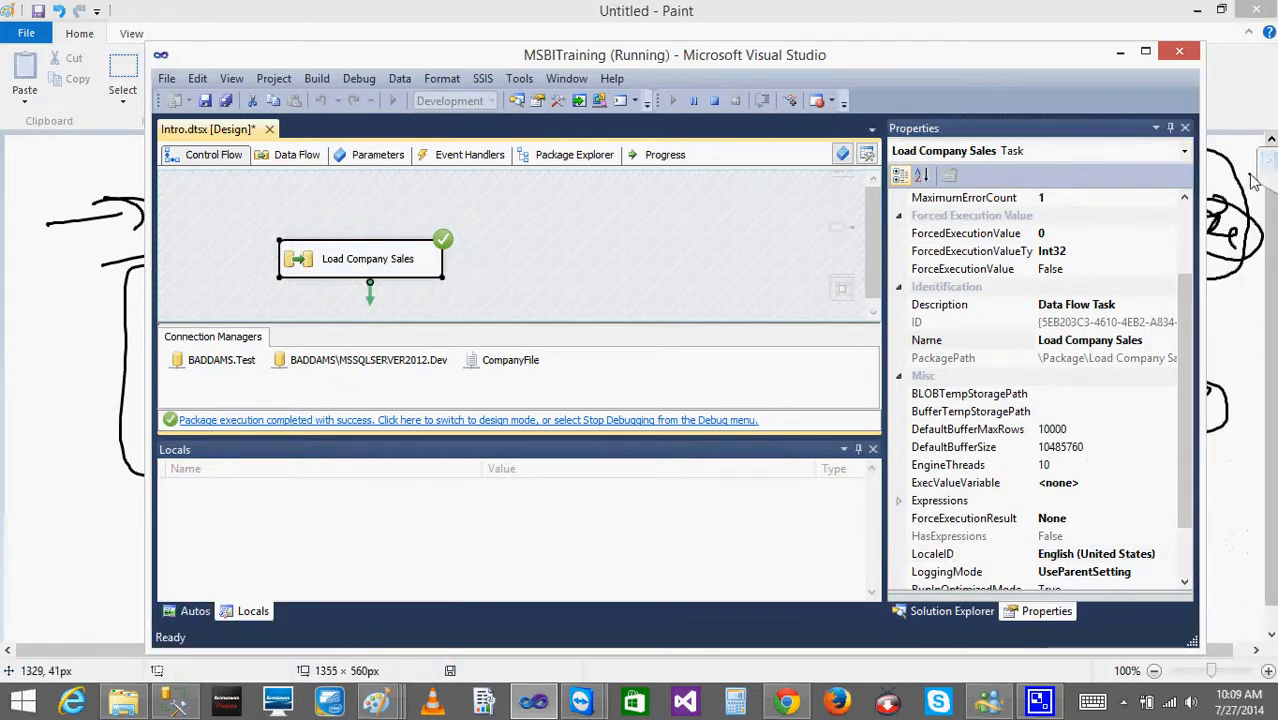
click(645, 210)
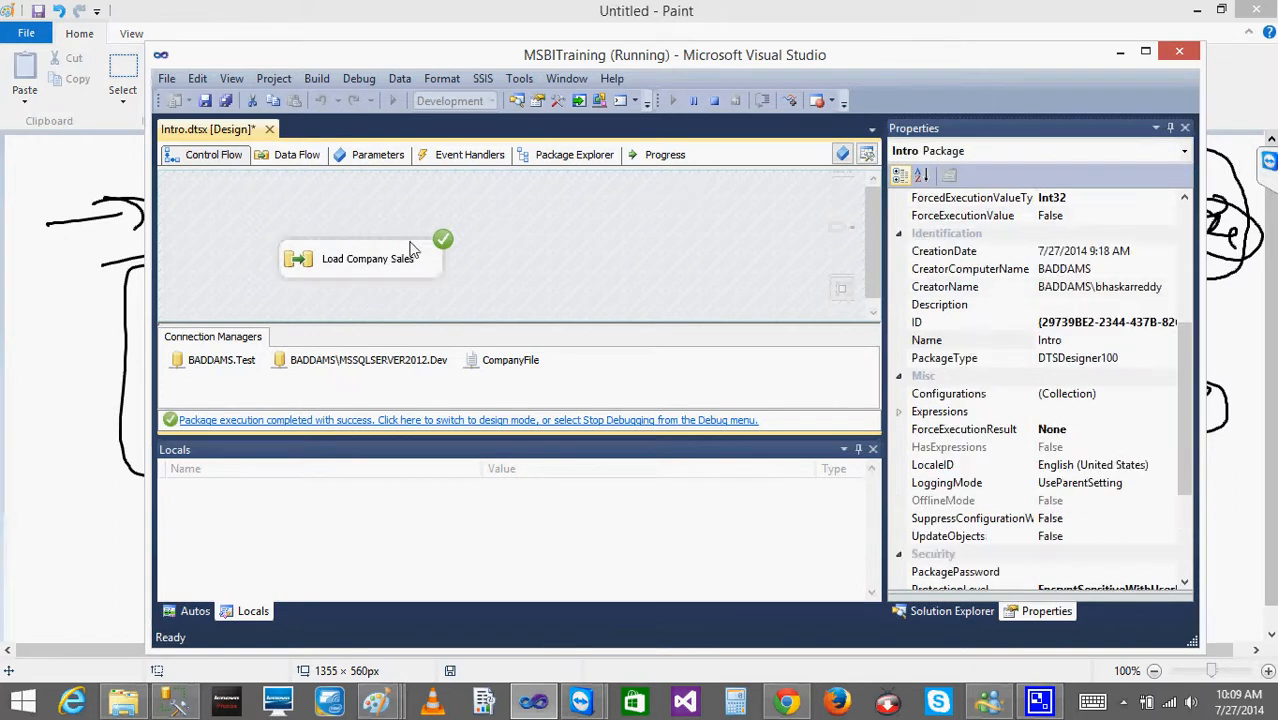
Open the Load Company Sales data flow and review the rows passed from SRC_Cmpny to DEST_Company
double_click(322, 262)
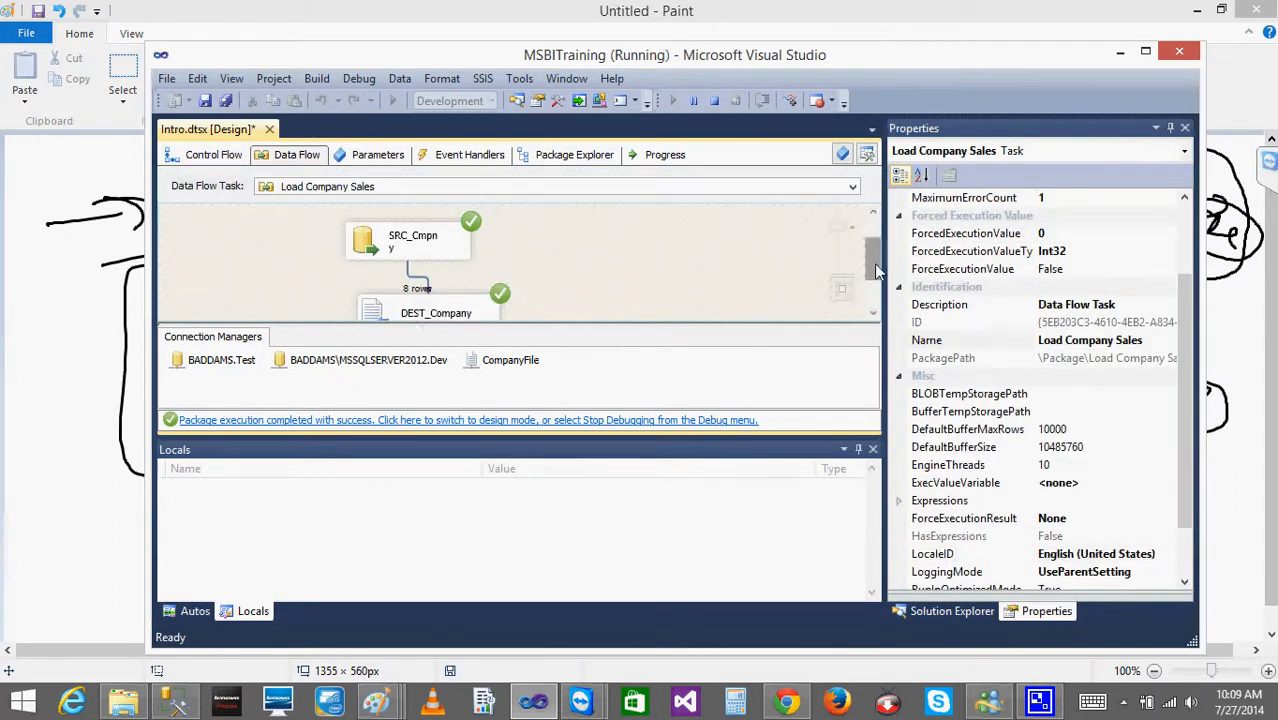
scroll(874, 263, down, 1)
scroll(870, 268, up, 1)
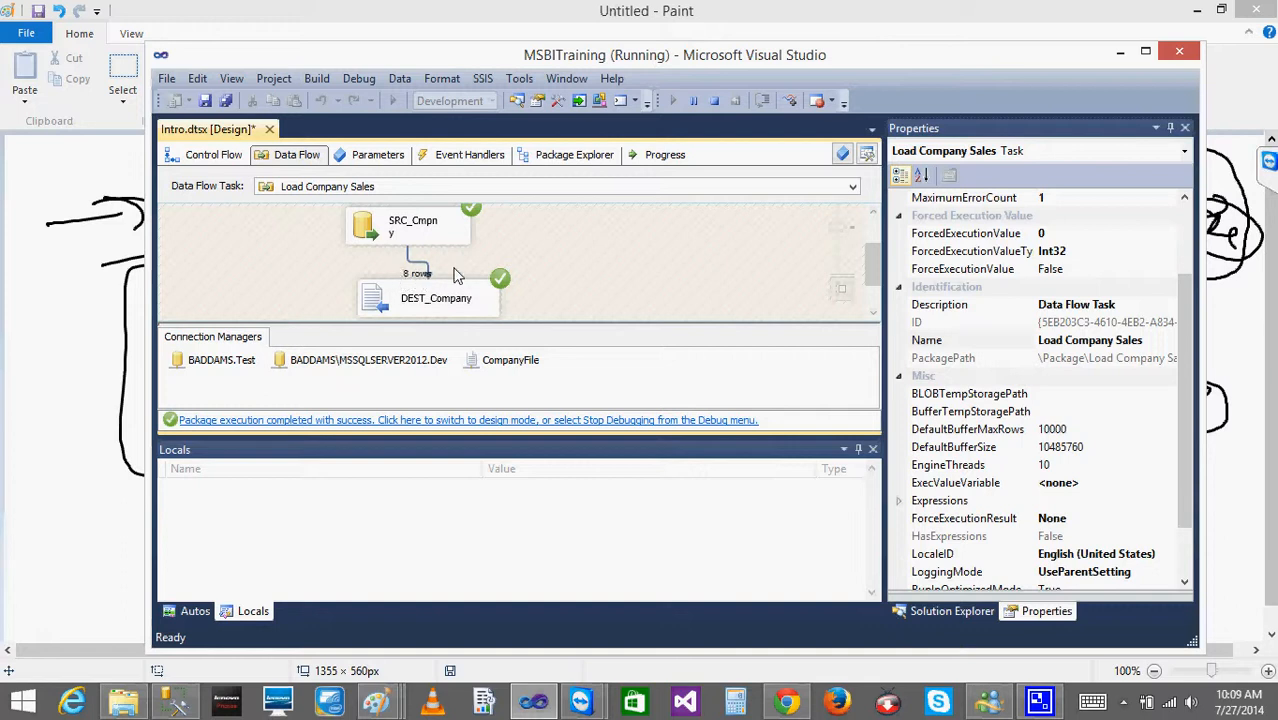
Open CompanySales.txt from the Files folder in File Explorer and examine its header and data rows
click(120, 708)
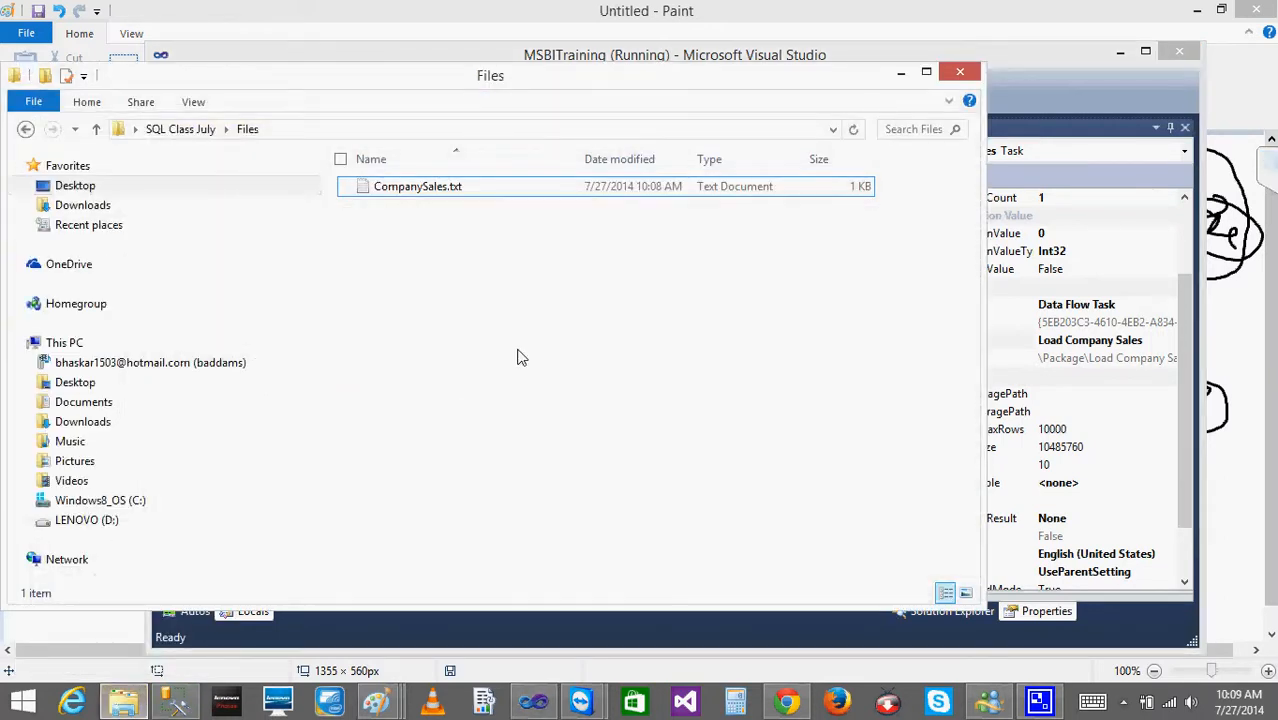
double_click(417, 193)
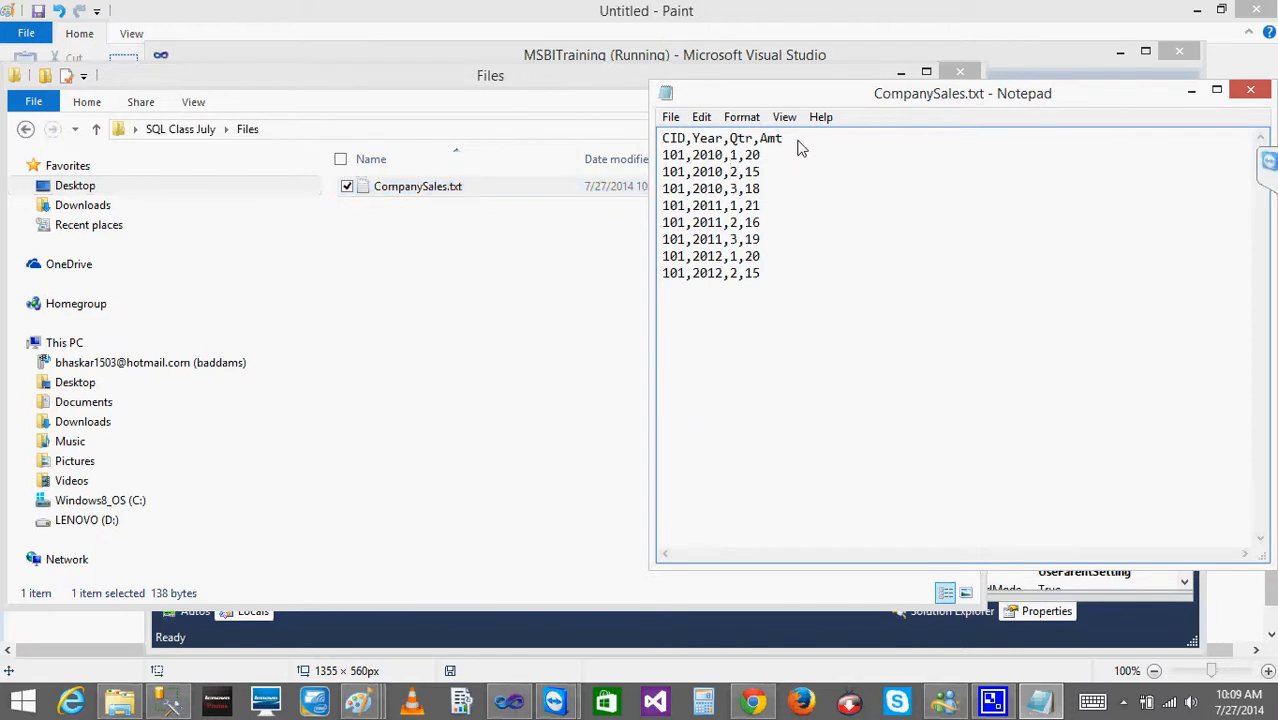
drag(800, 148, 652, 141)
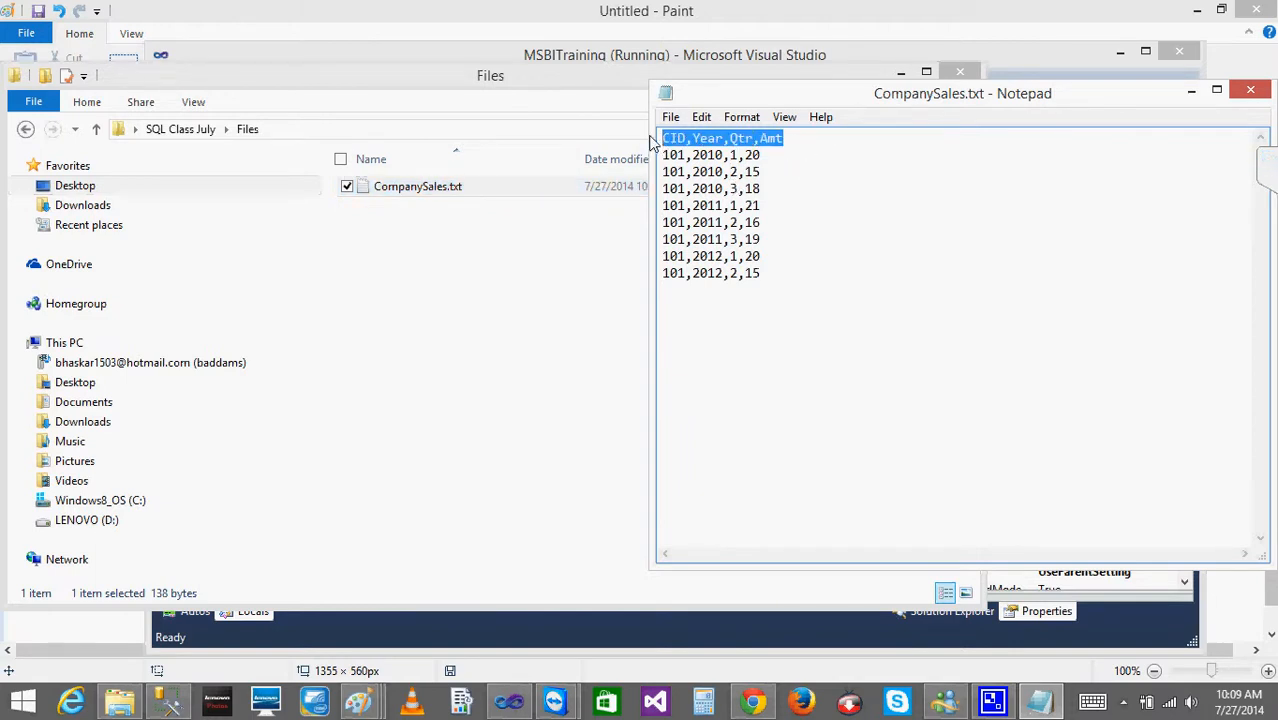
click(937, 209)
click(812, 145)
Try removing the CID,Year,Qtr,Amt header row from CompanySales.txt, and close the file without saving
drag(812, 145, 662, 140)
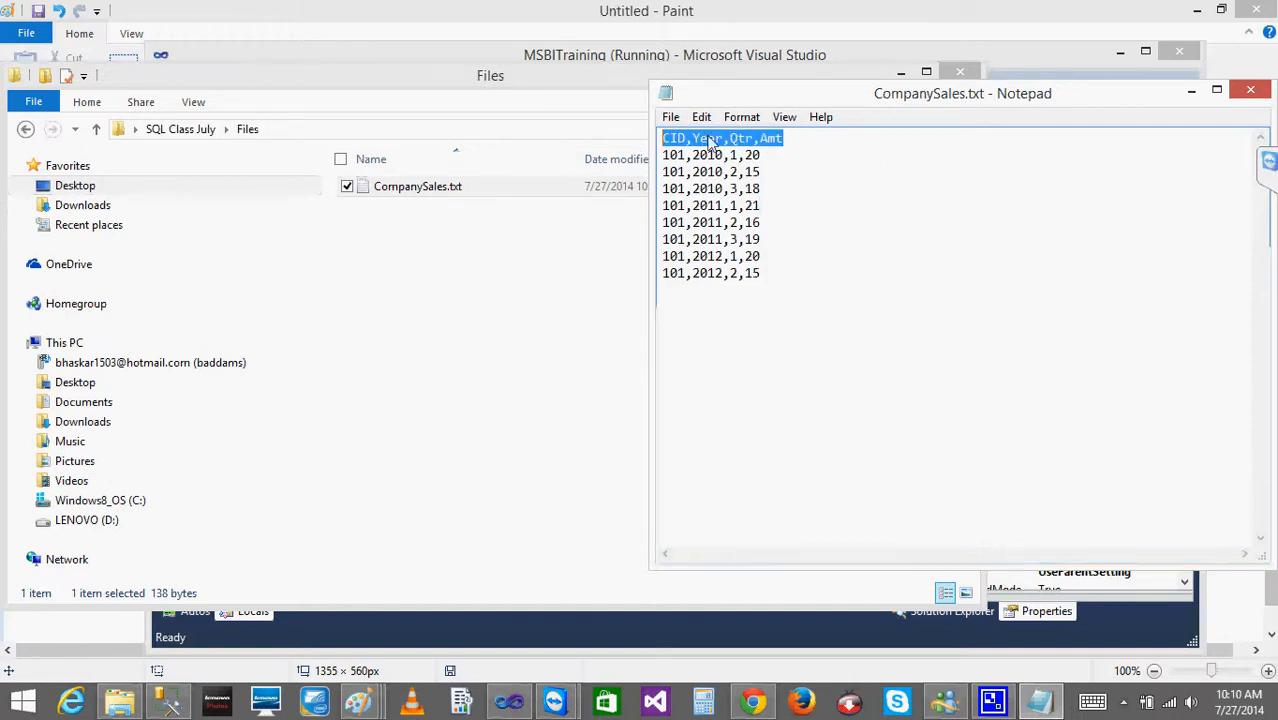
key(Delete)
key(Delete)
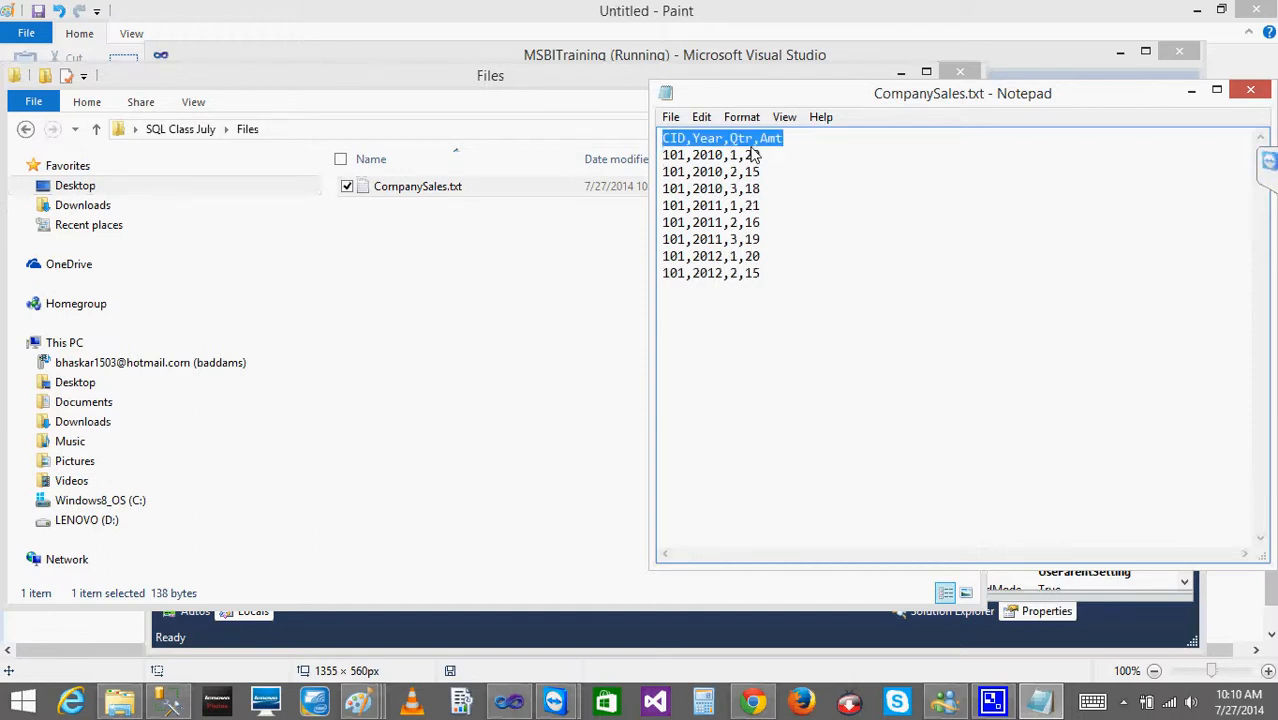
click(952, 201)
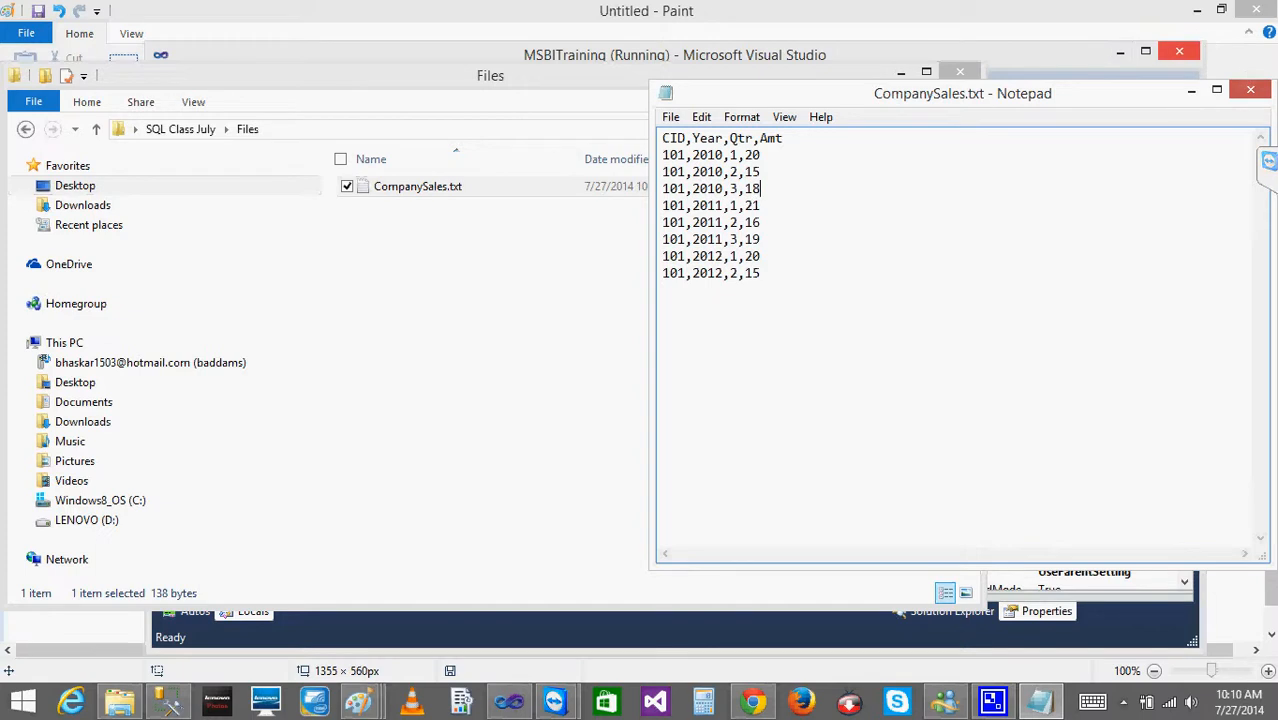
click(1250, 90)
click(676, 371)
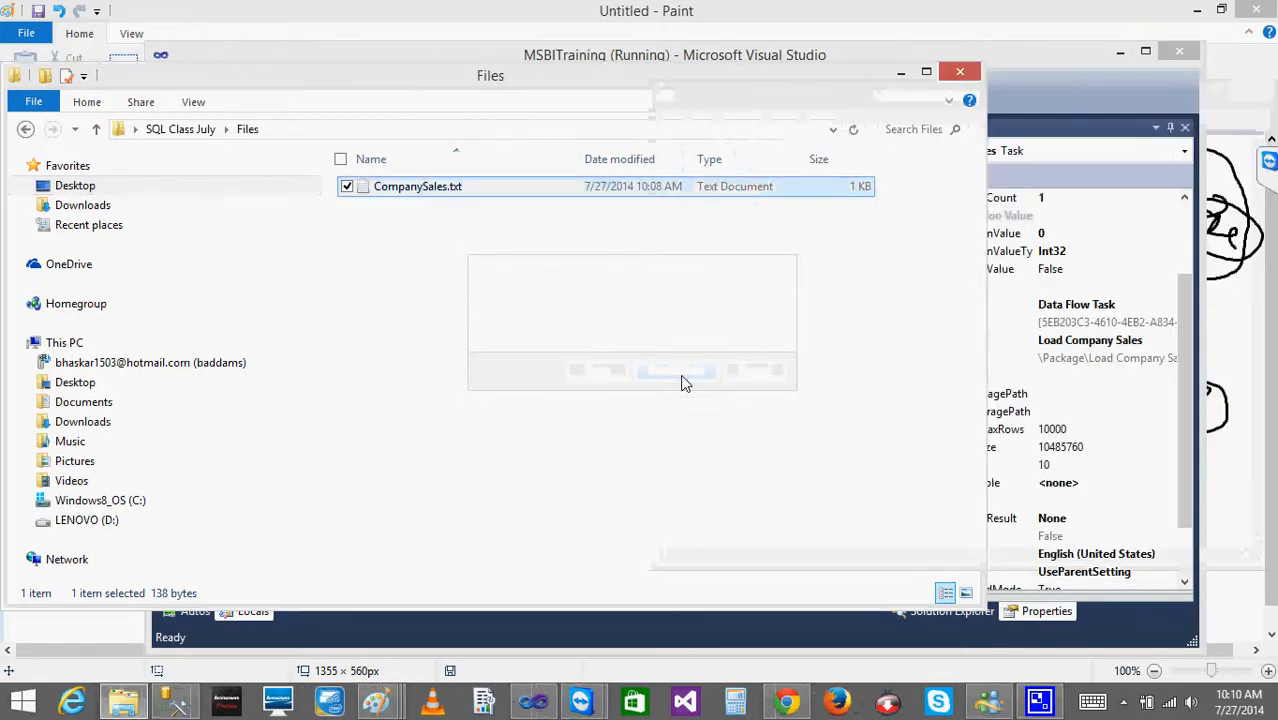
Return to the MSBITraining solution in Visual Studio and stop debugging the Intro.dtsx package
click(901, 74)
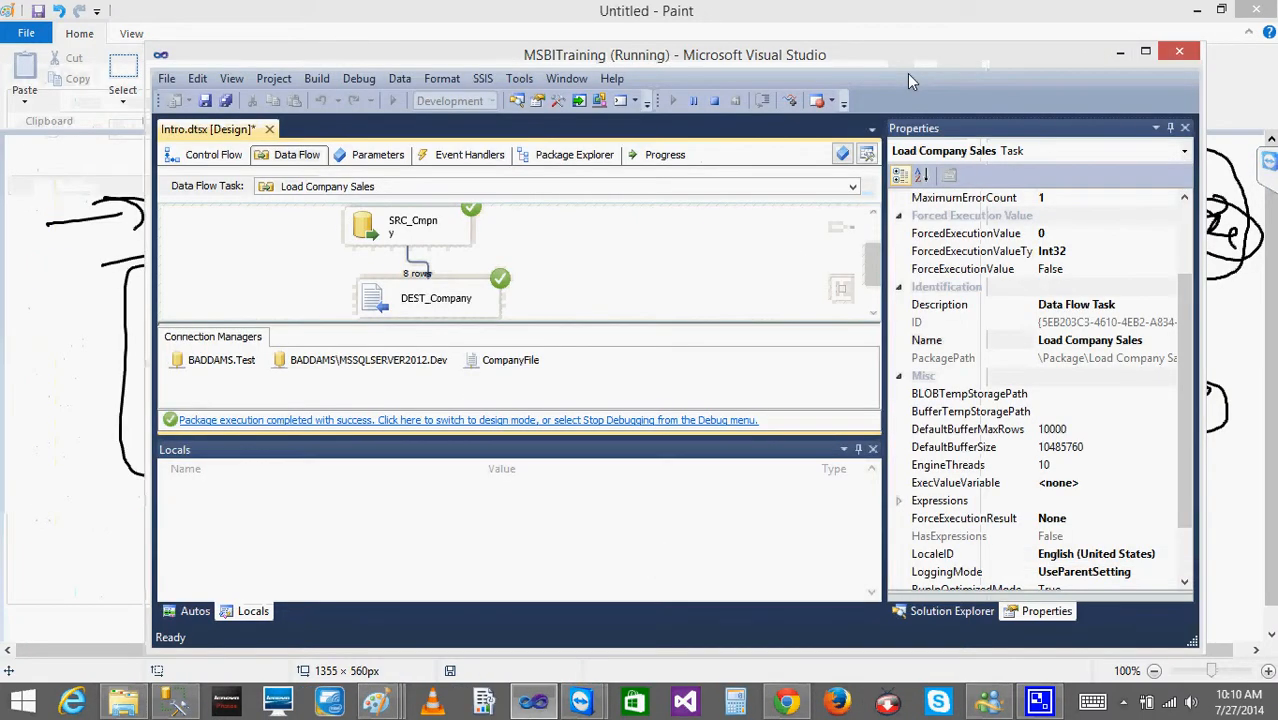
click(408, 240)
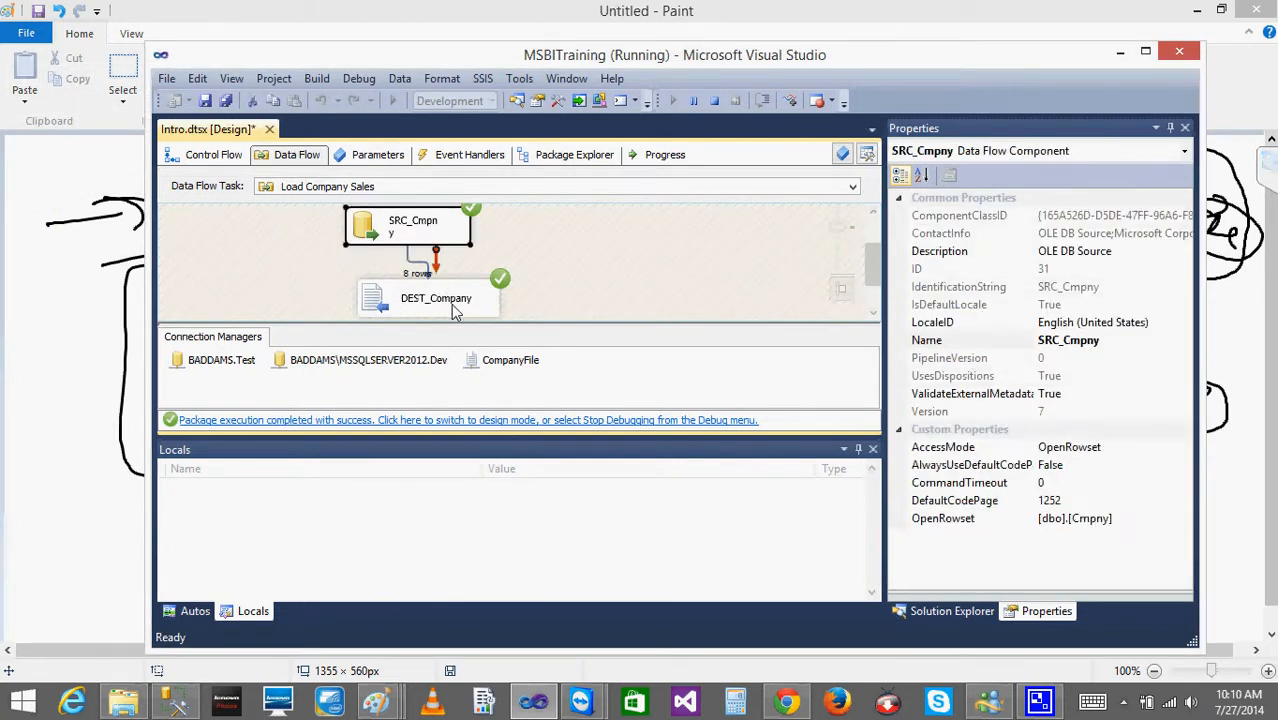
click(712, 103)
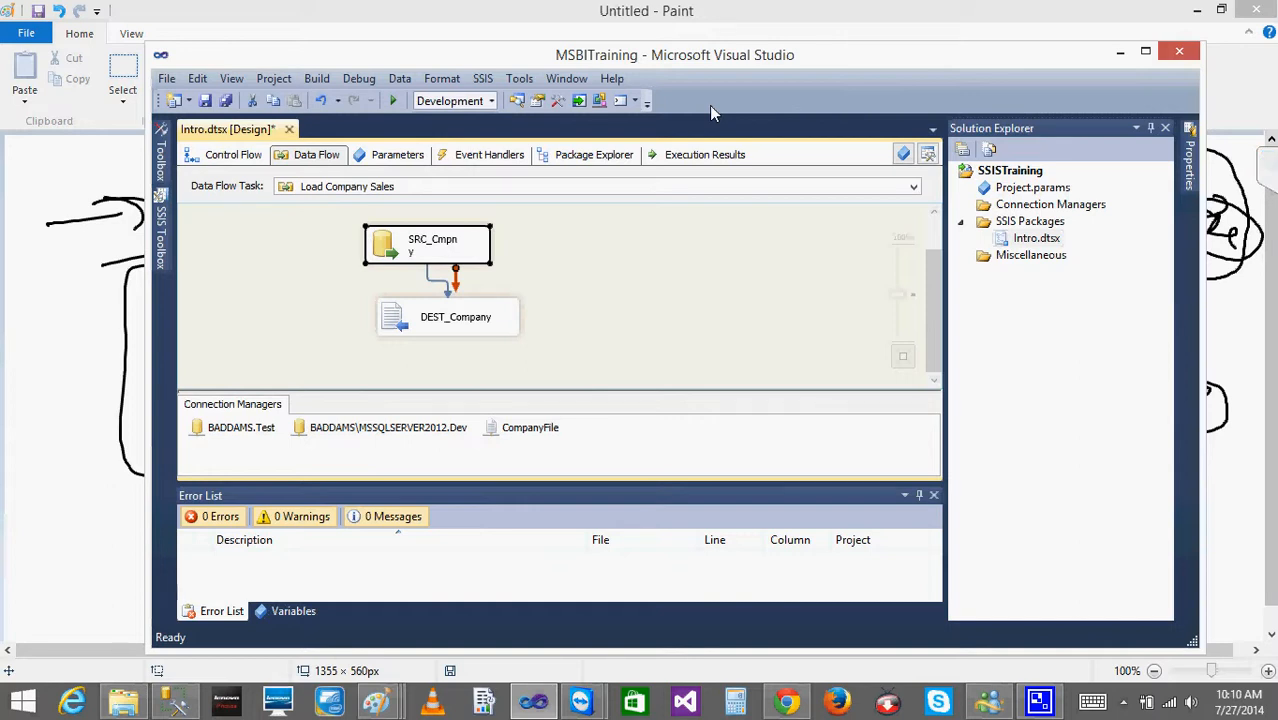
Inspect the CompanyFile flat file connection's general, column and advanced column properties, and close its editor without changes
click(428, 316)
click(541, 443)
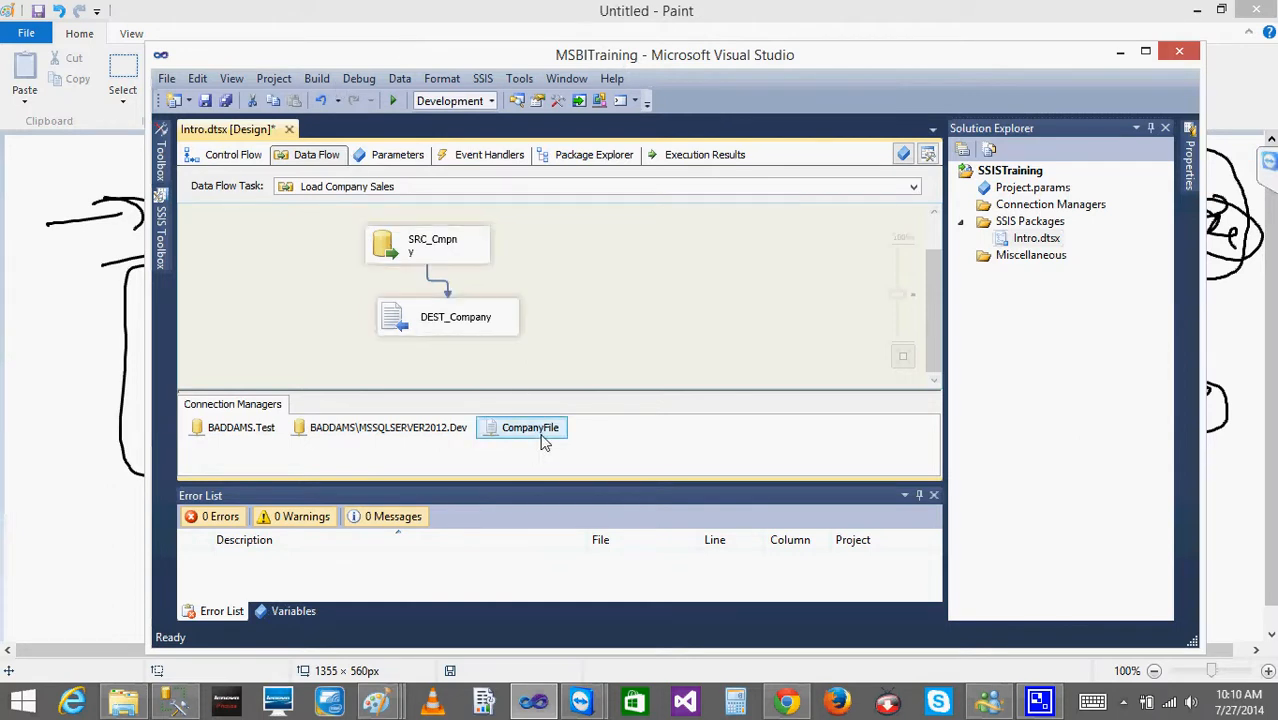
double_click(541, 443)
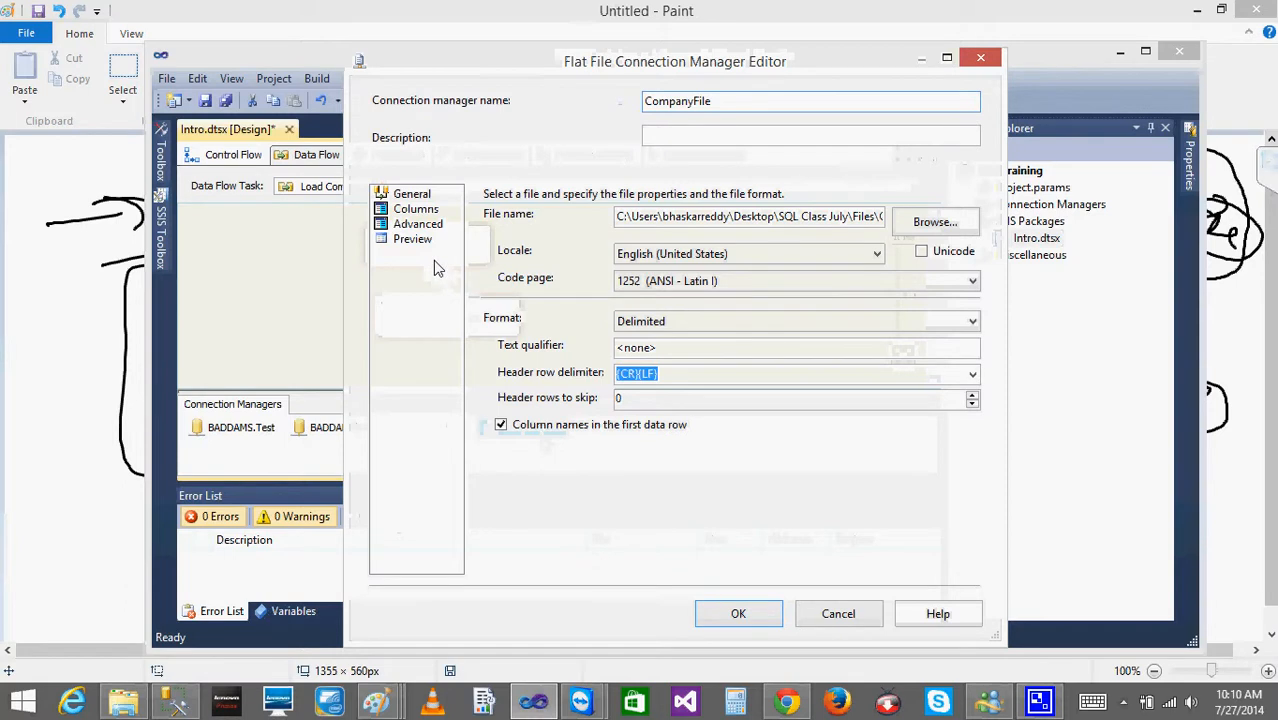
click(417, 211)
click(424, 228)
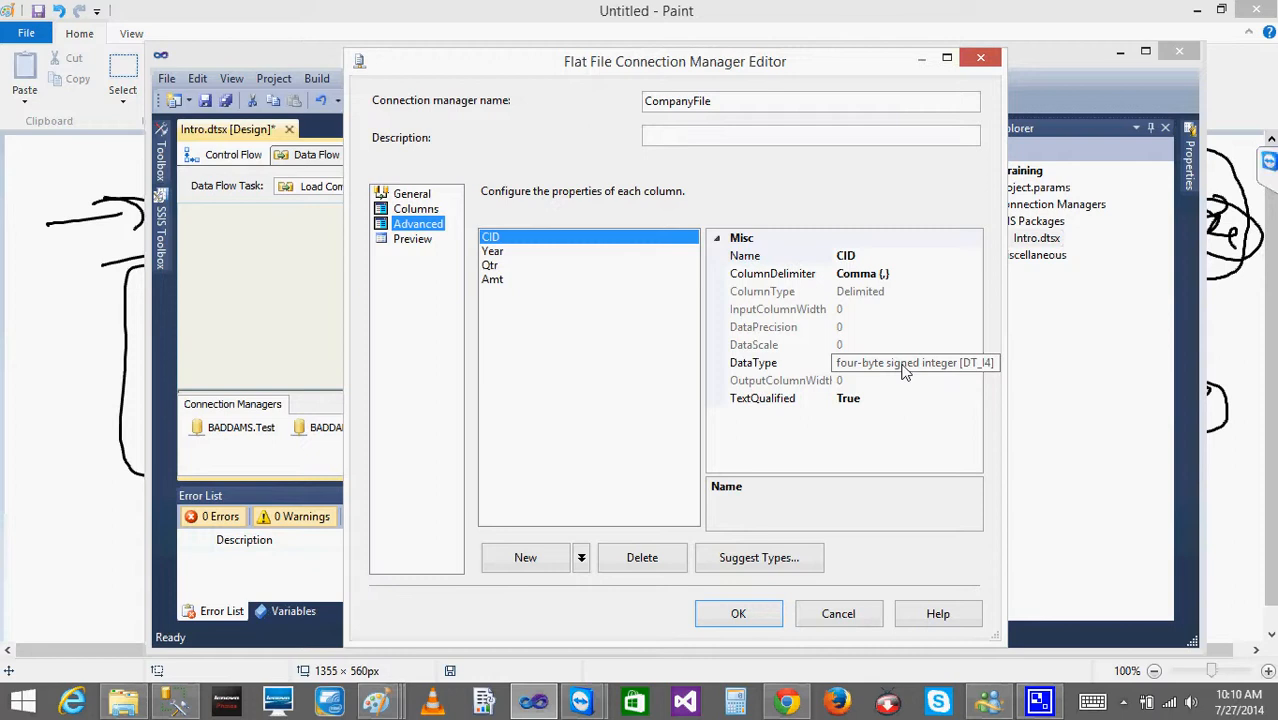
click(876, 258)
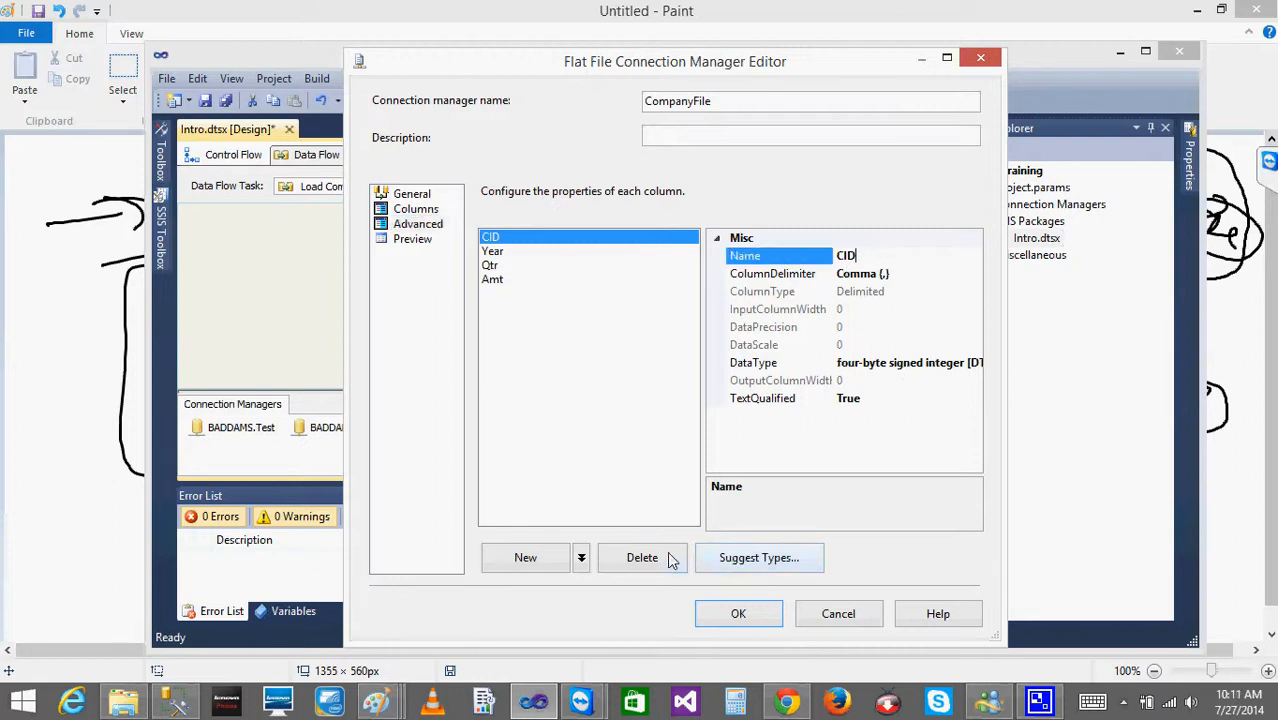
click(837, 614)
Save all open files of the project, including the Intro.dtsx package
click(623, 273)
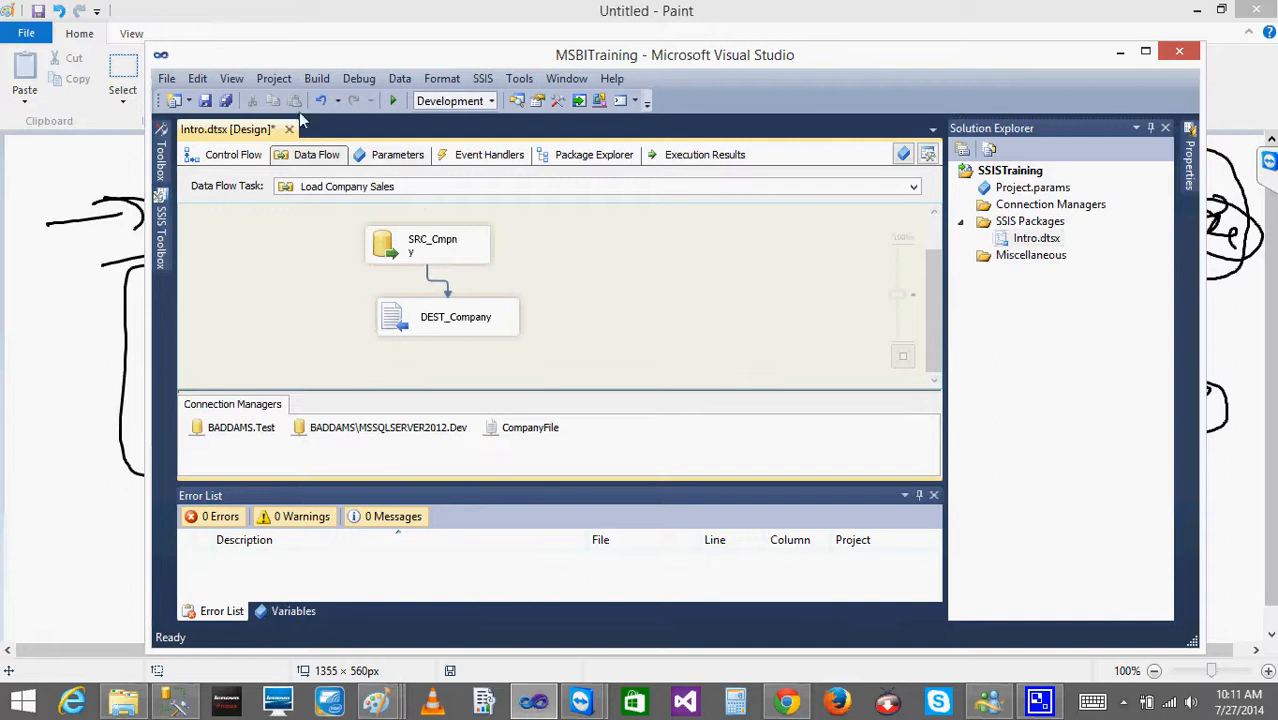
click(226, 100)
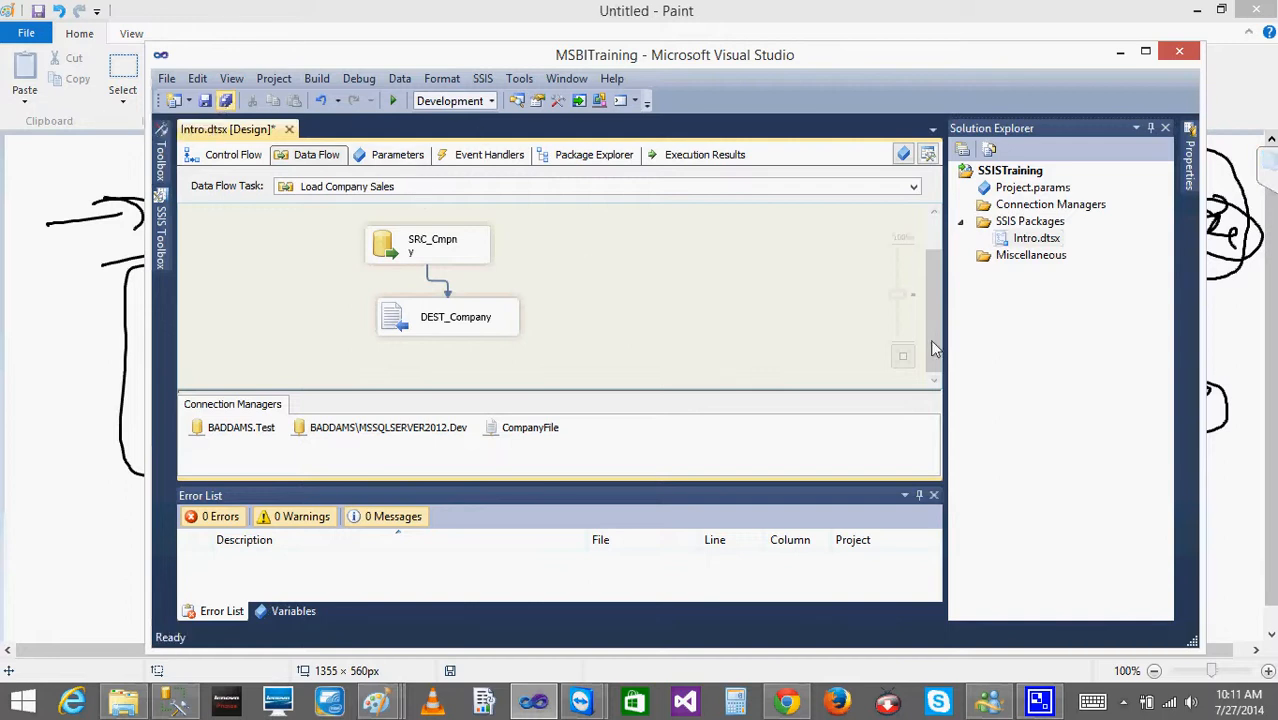
click(1122, 702)
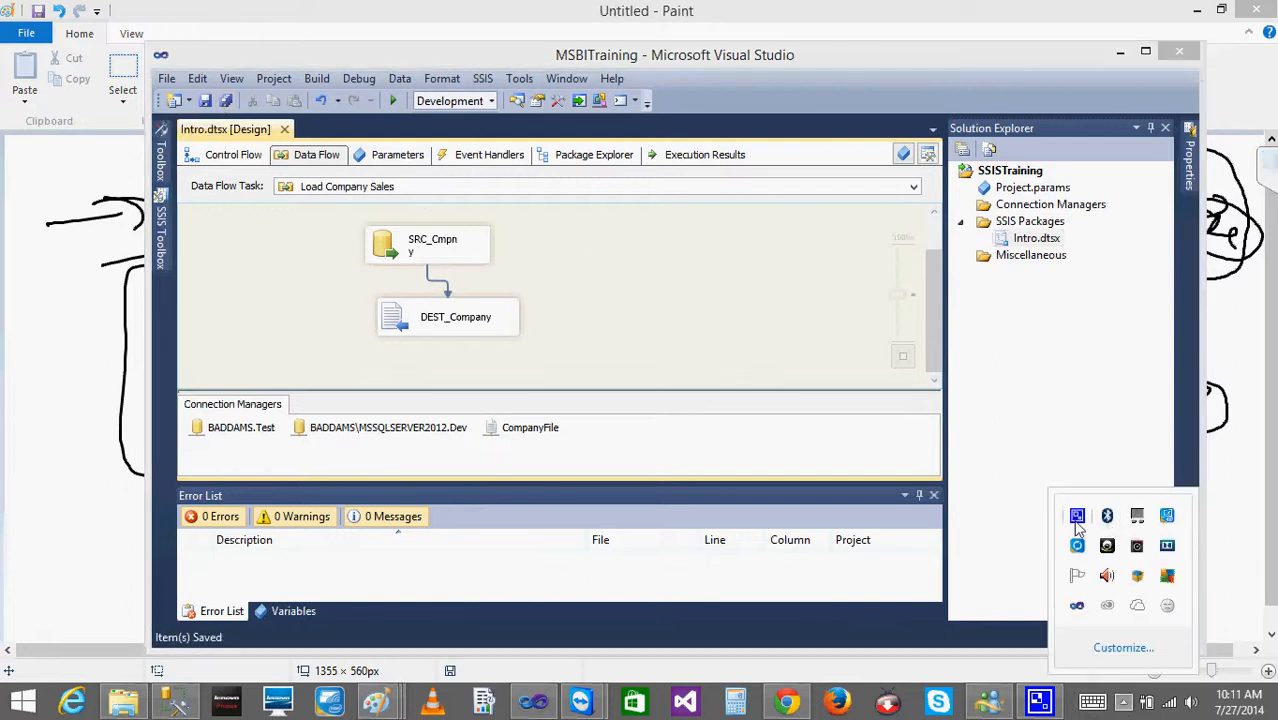